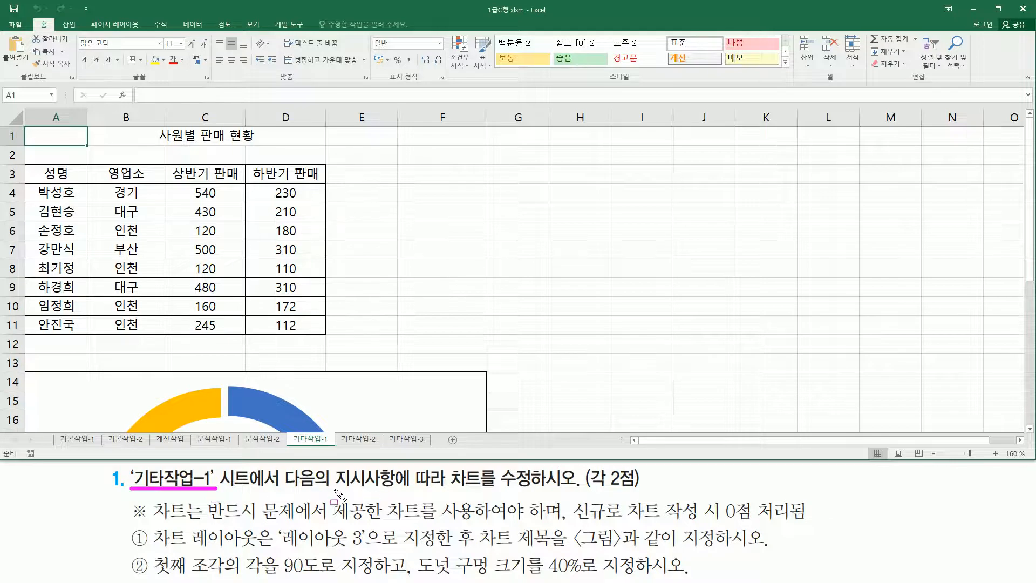
pyautogui.moveTo(335, 492); pyautogui.dragTo(531, 491)
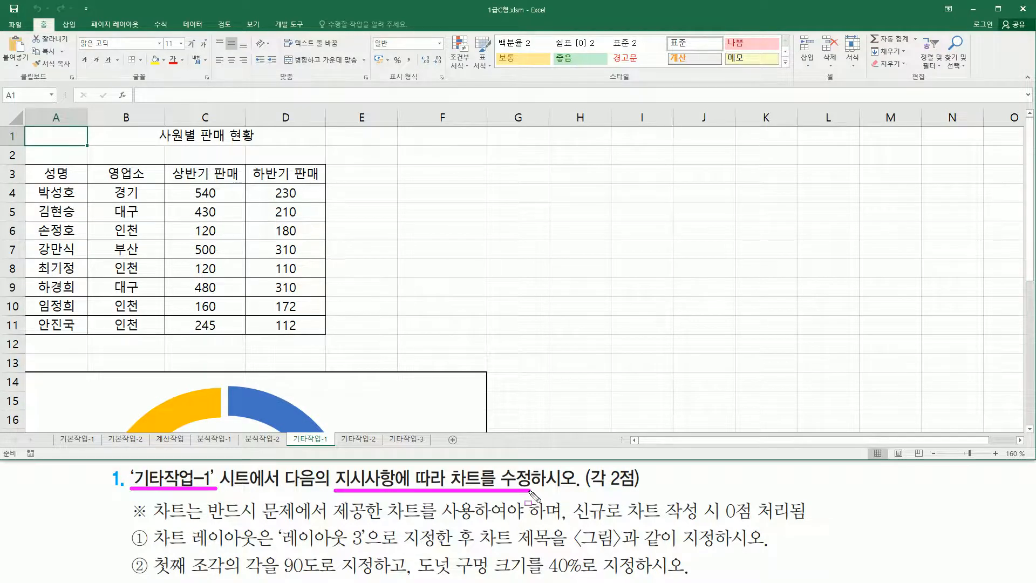
pyautogui.moveTo(155, 522); pyautogui.dragTo(475, 522)
pyautogui.moveTo(573, 521); pyautogui.dragTo(814, 525)
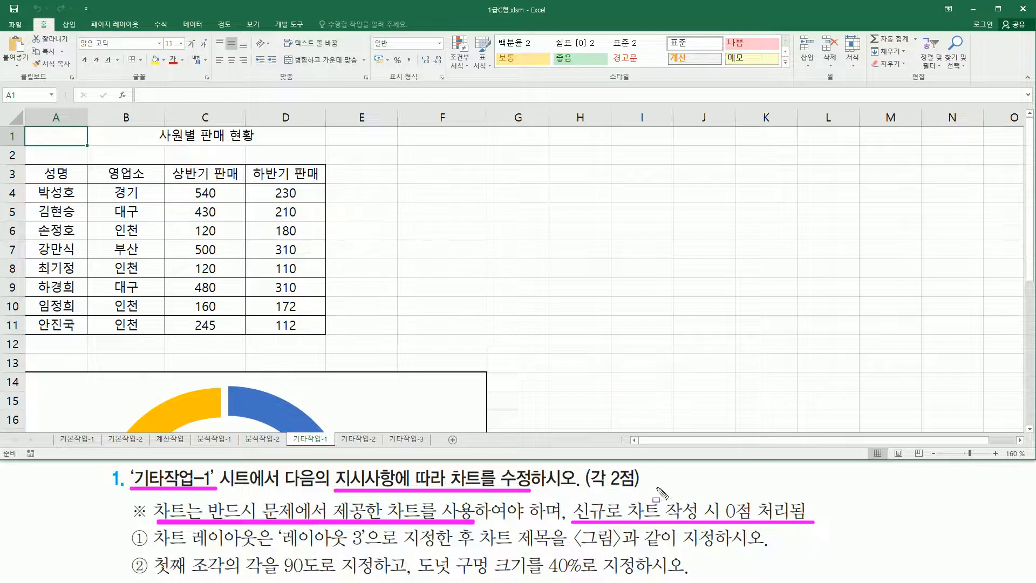
pyautogui.press('Escape')
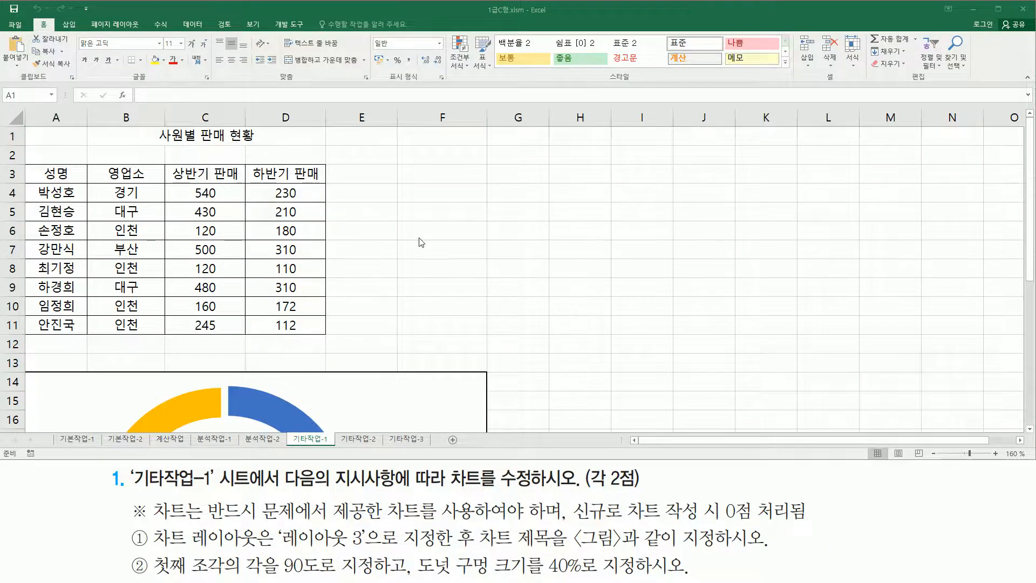
pyautogui.moveTo(27, 122)
pyautogui.mouseDown()
pyautogui.moveTo(323, 305)
pyautogui.moveTo(329, 339)
pyautogui.mouseUp()
pyautogui.press('Escape')
# Apply the quick layout 레이아웃 3 to the doughnut chart below the sales table on the 기타작업-1 sheet
pyautogui.scroll(-3, 539, 268)
pyautogui.click(1032, 429)
pyautogui.click(1032, 428)
pyautogui.click(1032, 429)
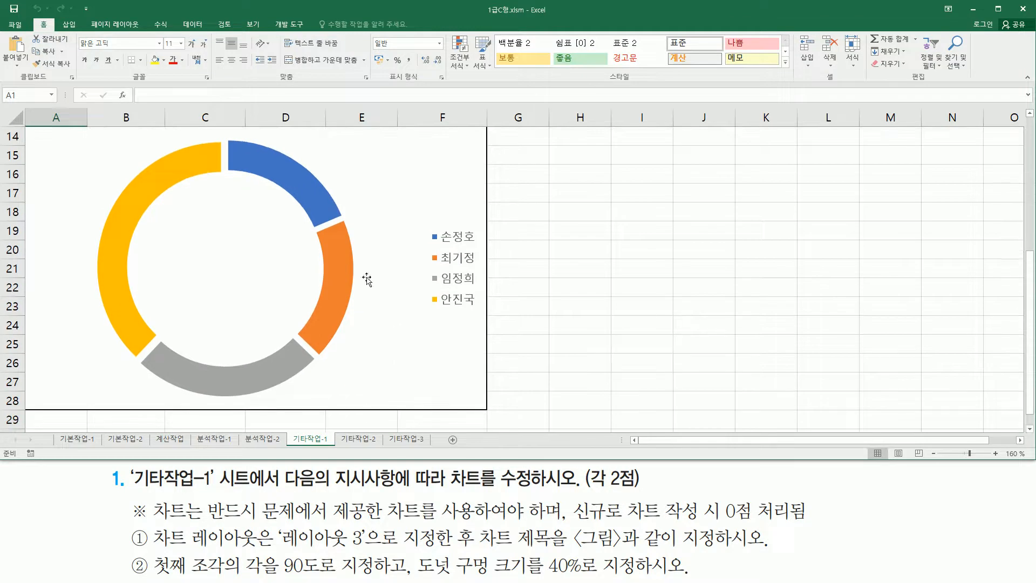
pyautogui.click(1030, 115)
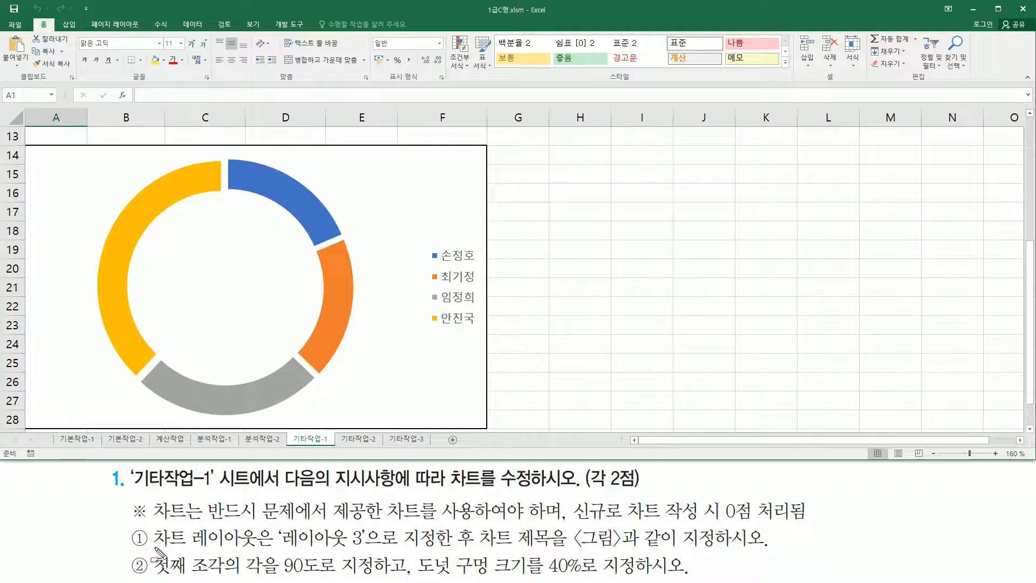
pyautogui.moveTo(153, 553); pyautogui.dragTo(276, 553)
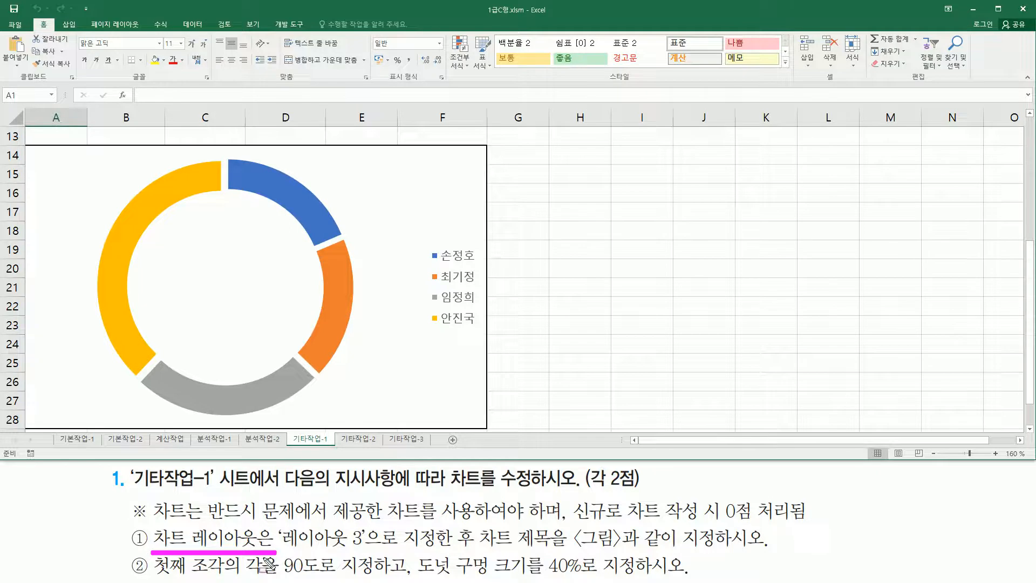
pyautogui.moveTo(279, 526)
pyautogui.mouseDown()
pyautogui.moveTo(368, 553)
pyautogui.moveTo(368, 524)
pyautogui.mouseUp()
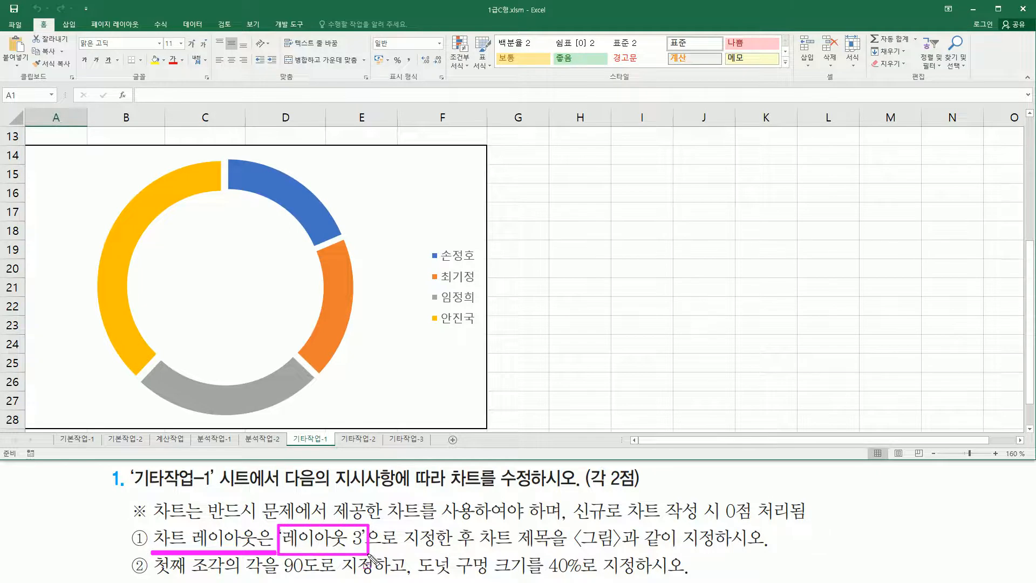
pyautogui.moveTo(478, 520); pyautogui.dragTo(479, 551)
pyautogui.press('Escape')
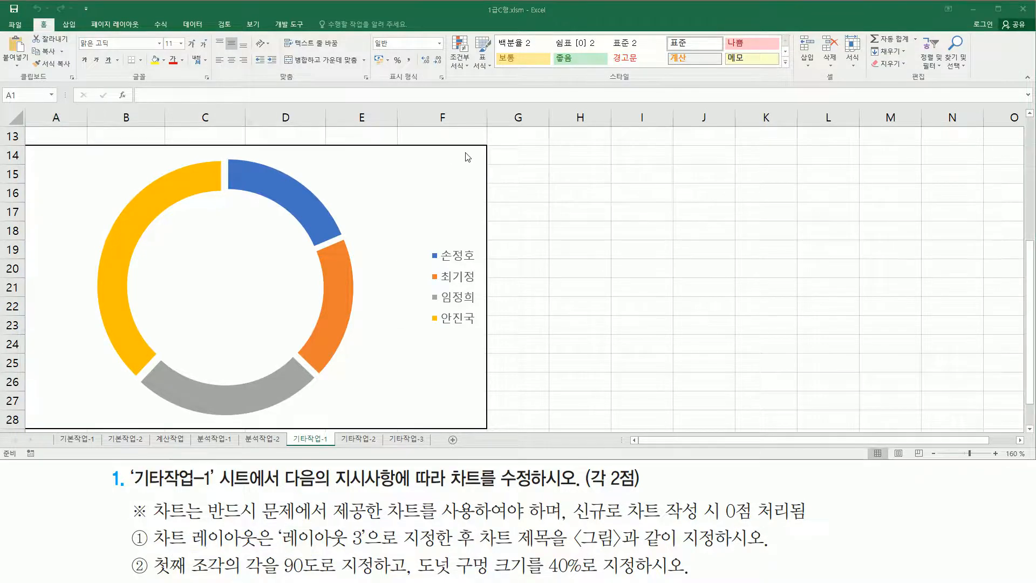
pyautogui.click(475, 154)
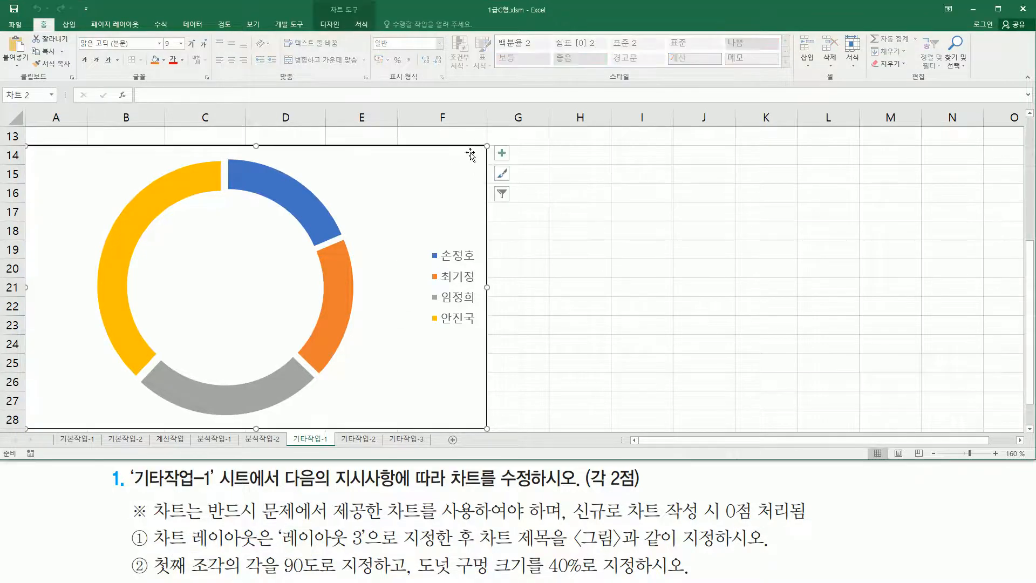
pyautogui.hotkey('ctrl', 'shift', 'd')
pyautogui.moveTo(322, 3)
pyautogui.mouseDown()
pyautogui.moveTo(368, 15)
pyautogui.moveTo(331, 24)
pyautogui.moveTo(339, 33)
pyautogui.mouseUp()
pyautogui.press('Escape')
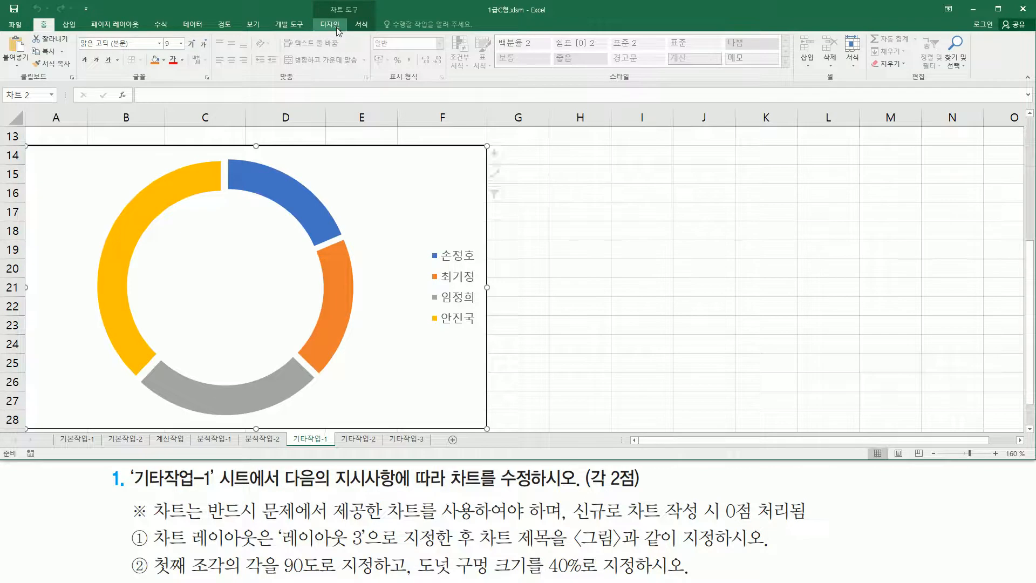
pyautogui.click(335, 25)
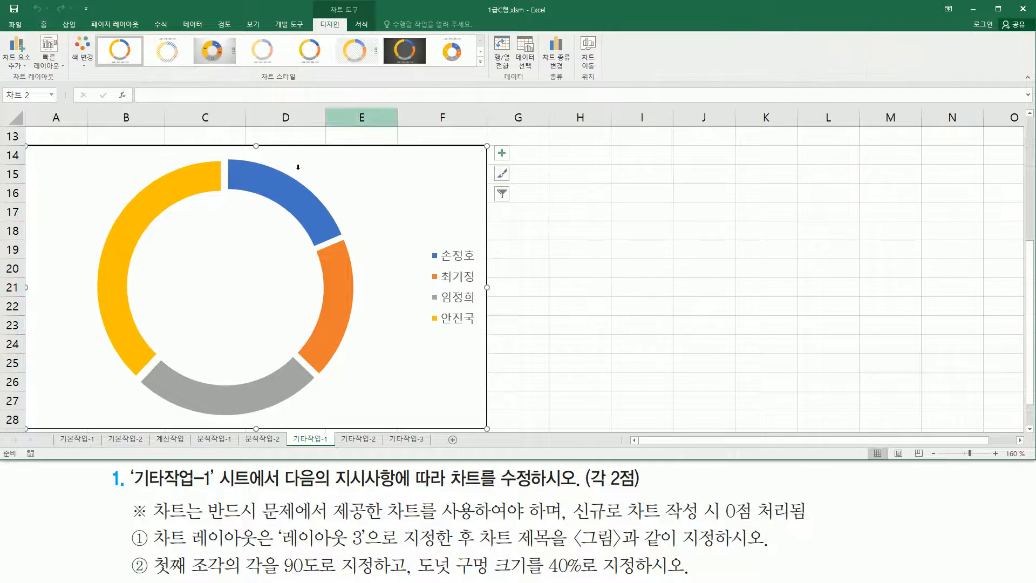
pyautogui.moveTo(6, 83); pyautogui.dragTo(59, 84)
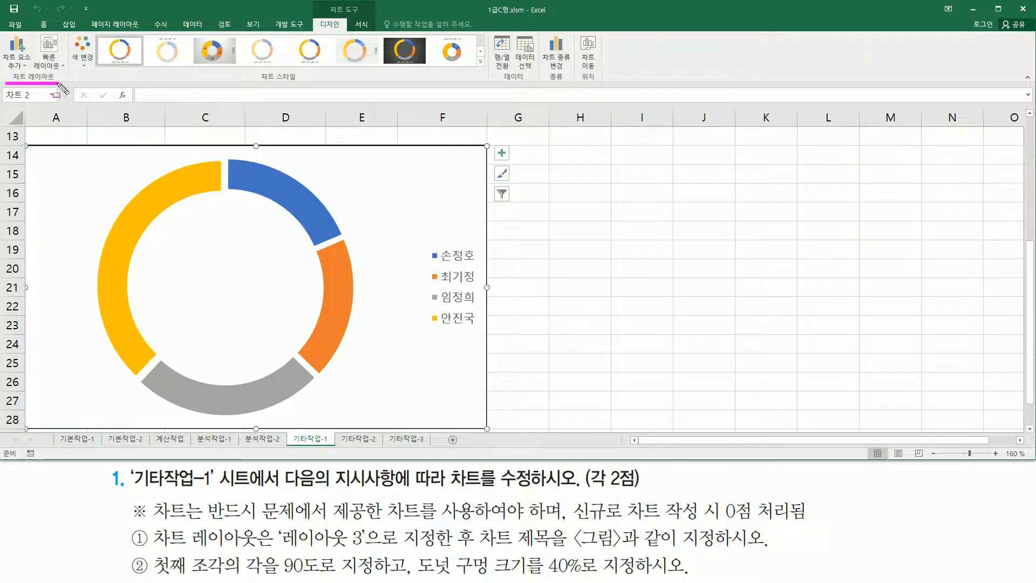
pyautogui.moveTo(32, 35); pyautogui.dragTo(68, 75)
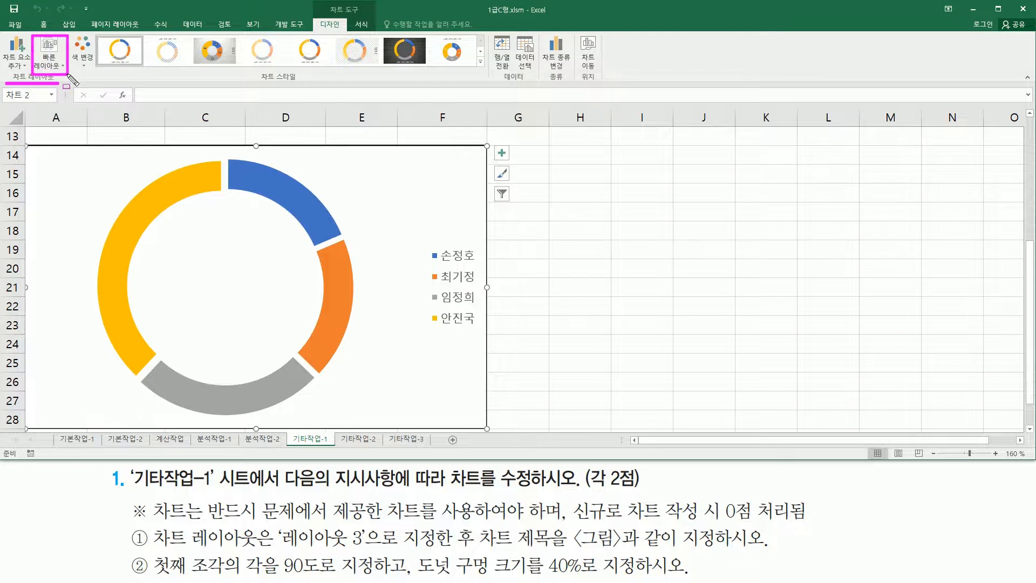
pyautogui.press('Escape')
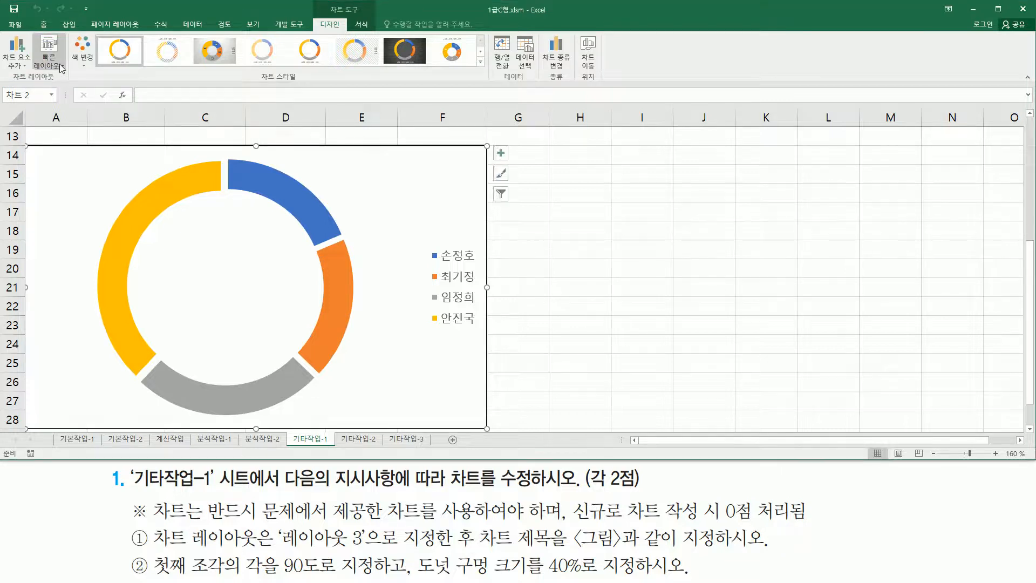
pyautogui.click(61, 66)
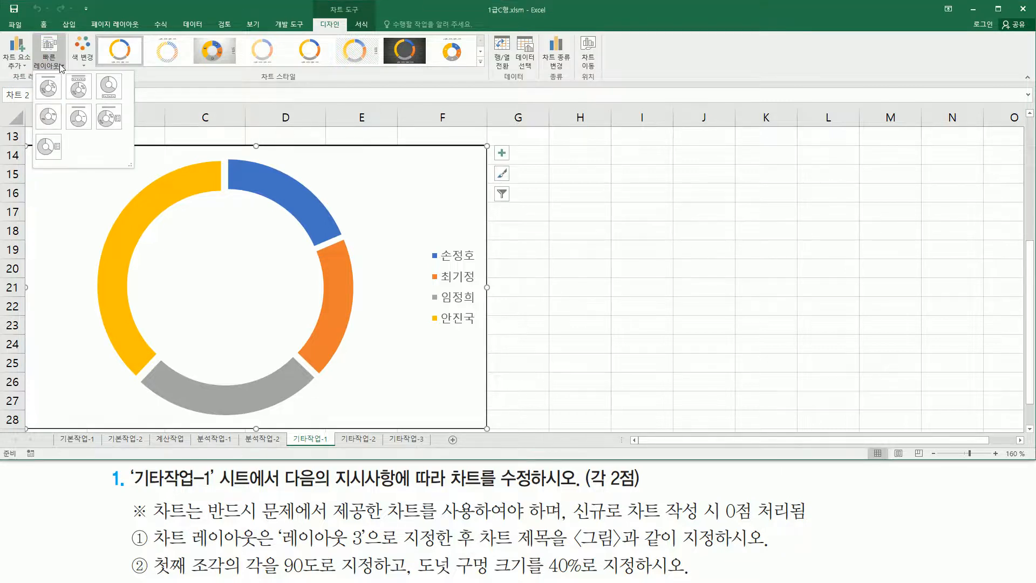
pyautogui.click(100, 88)
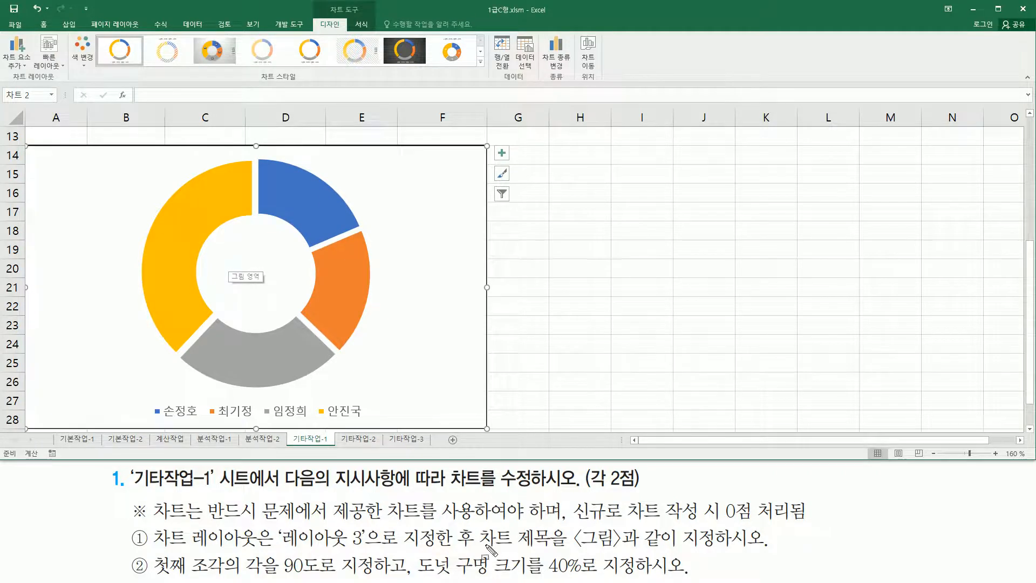
pyautogui.moveTo(475, 551); pyautogui.dragTo(771, 552)
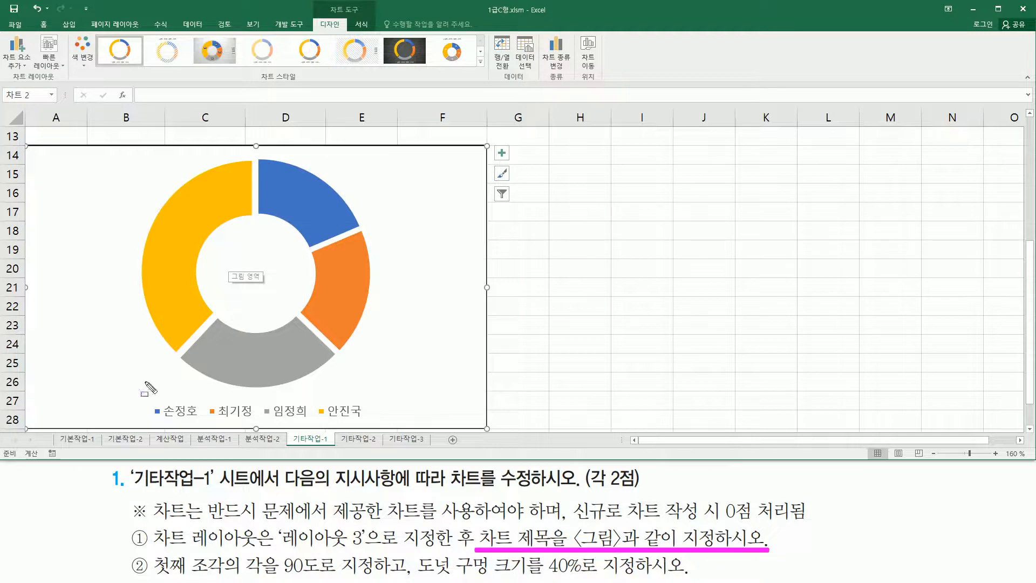
pyautogui.press('Escape')
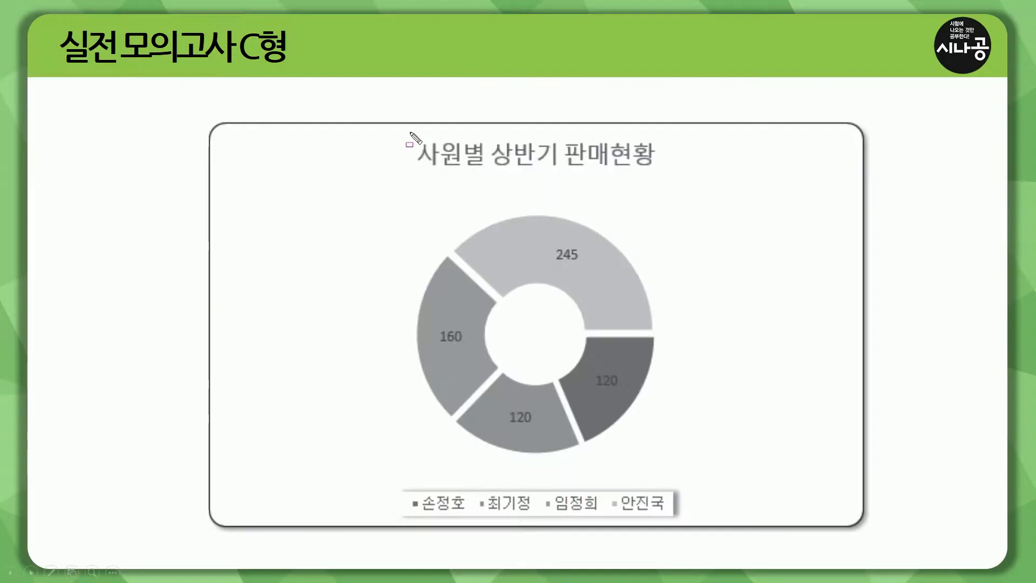
pyautogui.moveTo(406, 134)
pyautogui.mouseDown()
pyautogui.moveTo(425, 161)
pyautogui.moveTo(538, 177)
pyautogui.moveTo(676, 177)
pyautogui.mouseUp()
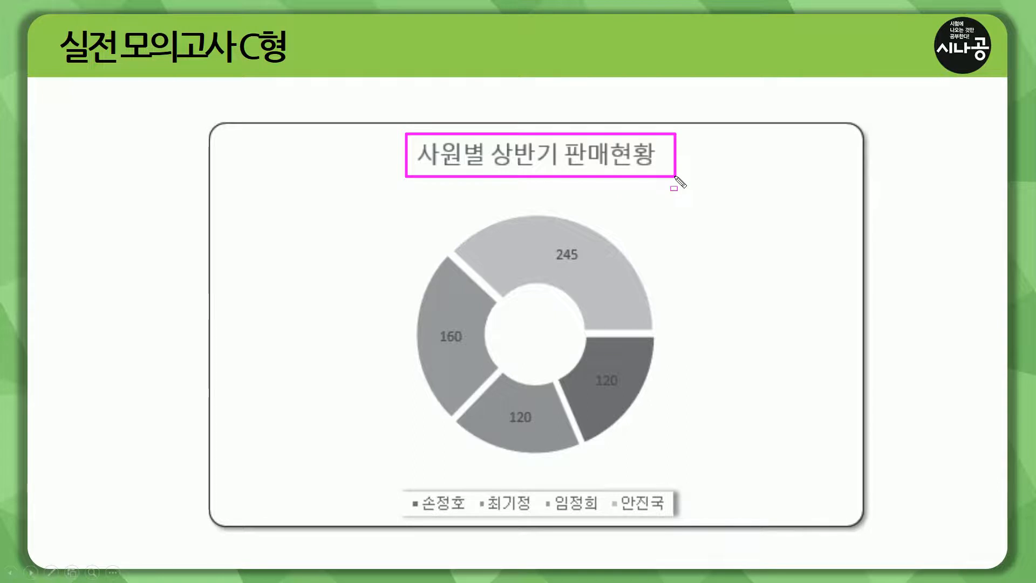
pyautogui.moveTo(487, 150); pyautogui.dragTo(488, 160)
pyautogui.moveTo(562, 149); pyautogui.dragTo(562, 160)
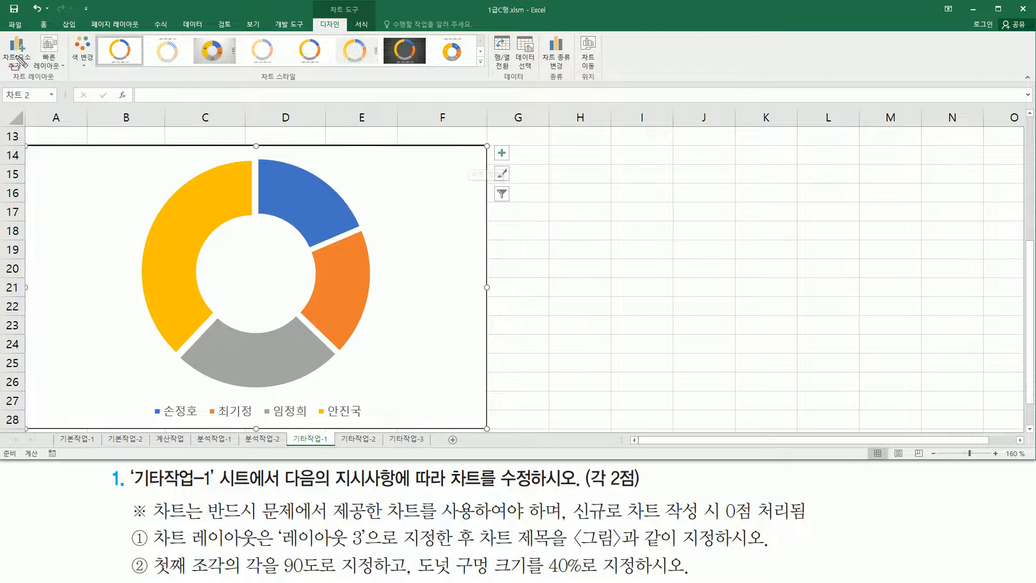
pyautogui.moveTo(9, 83)
pyautogui.mouseDown()
pyautogui.moveTo(60, 83)
pyautogui.moveTo(62, 73)
pyautogui.mouseUp()
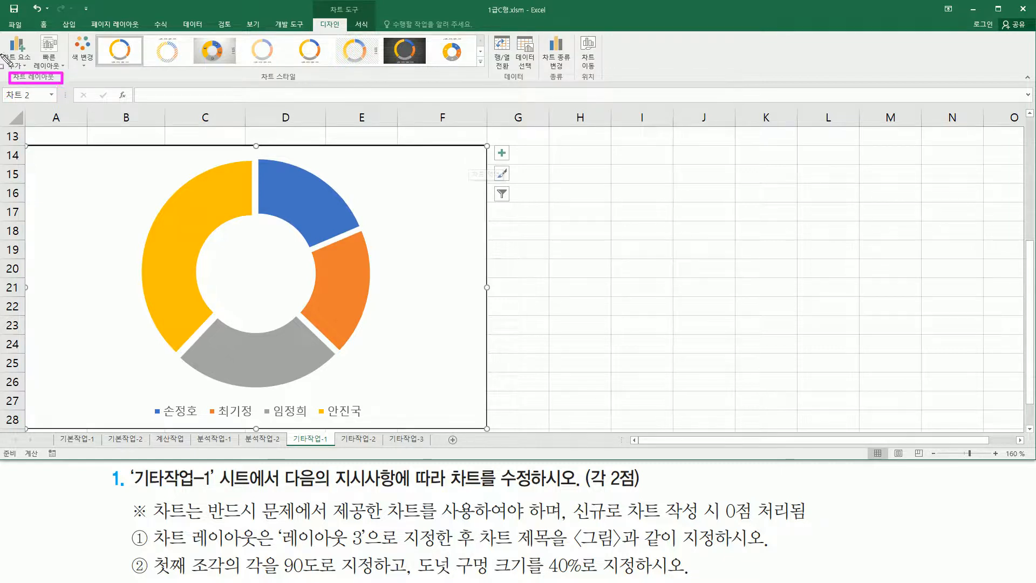
pyautogui.moveTo(3, 31); pyautogui.dragTo(36, 74)
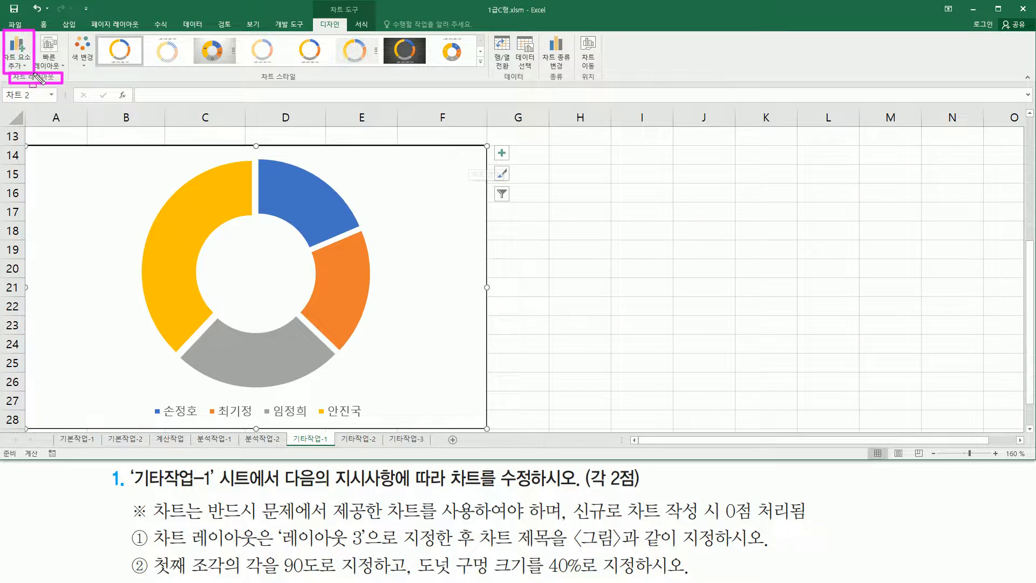
pyautogui.press('Escape')
# Add a chart title above the doughnut chart and set its text to "사원별 상반기 판매현황"
pyautogui.click(21, 65)
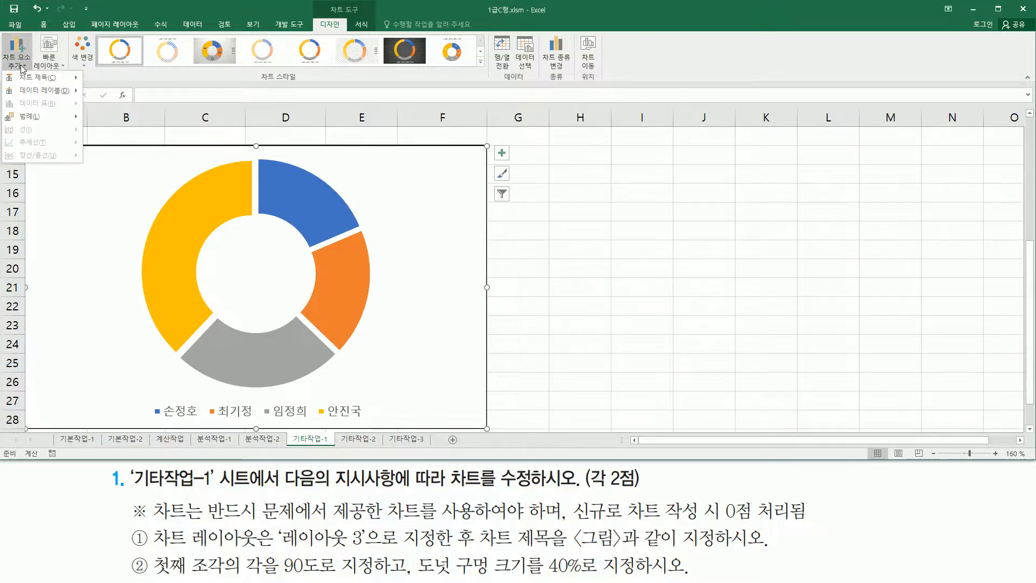
pyautogui.moveTo(35, 81)
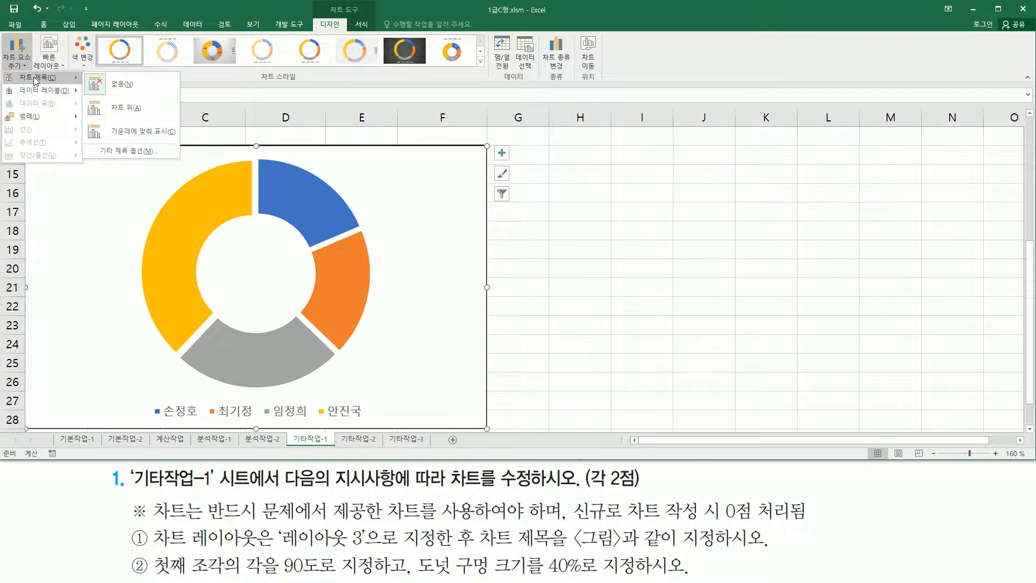
pyautogui.click(134, 106)
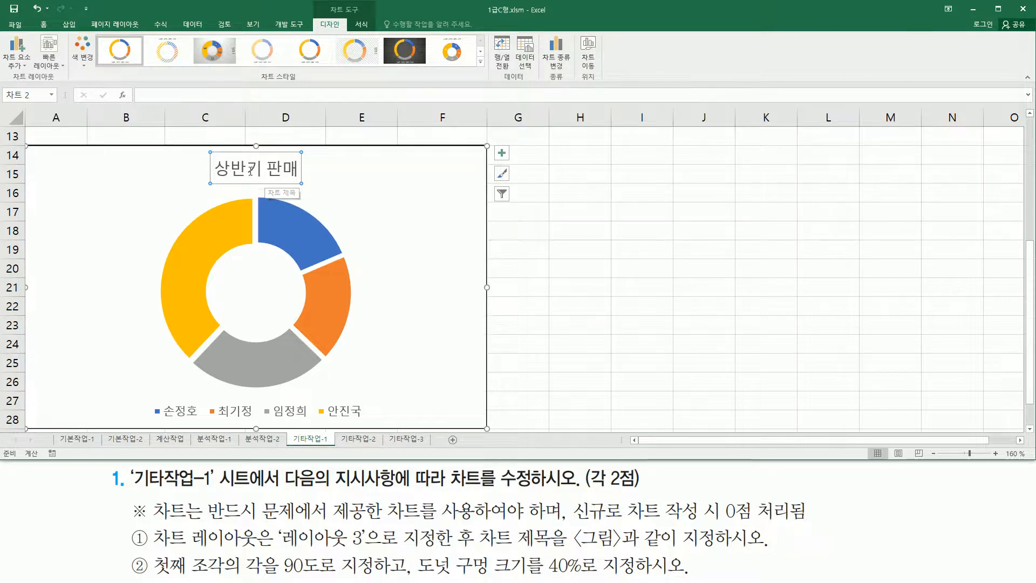
pyautogui.click(165, 92)
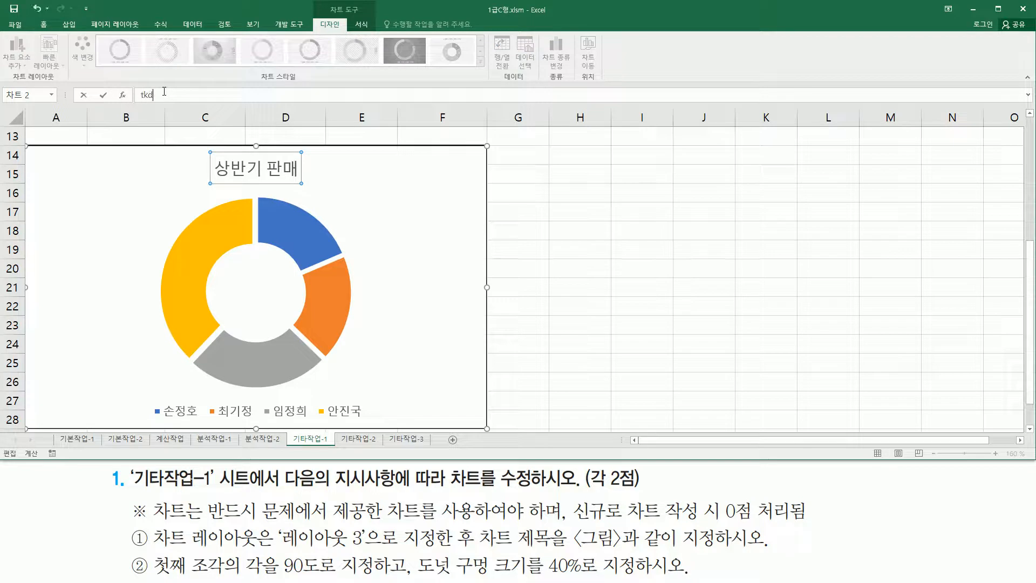
pyautogui.write('사원ㅂ')
pyautogui.write('별 상반ㄱ')
pyautogui.write('기 파ㄴ매현황')
pyautogui.press('Return')
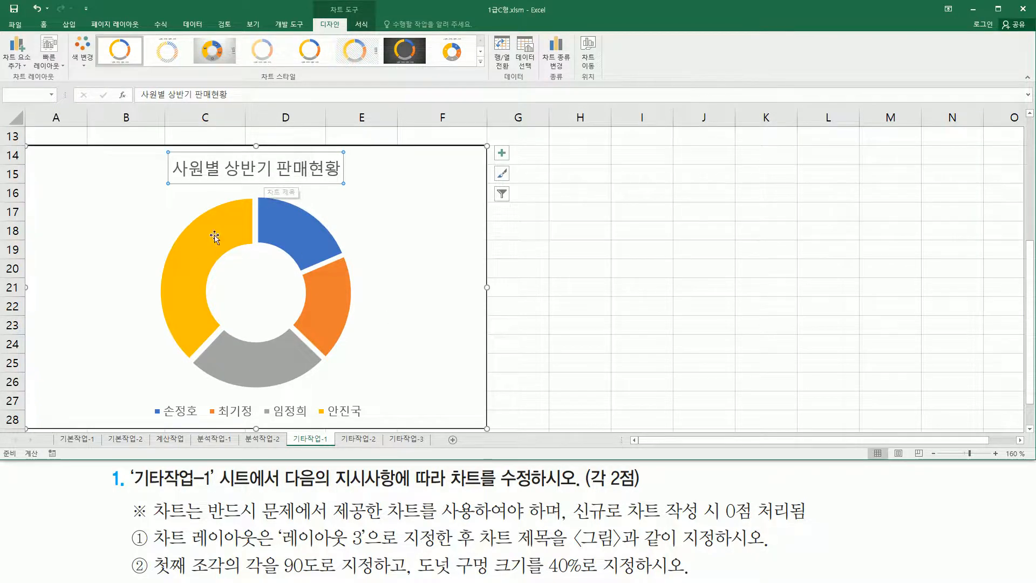
pyautogui.moveTo(326, 226)
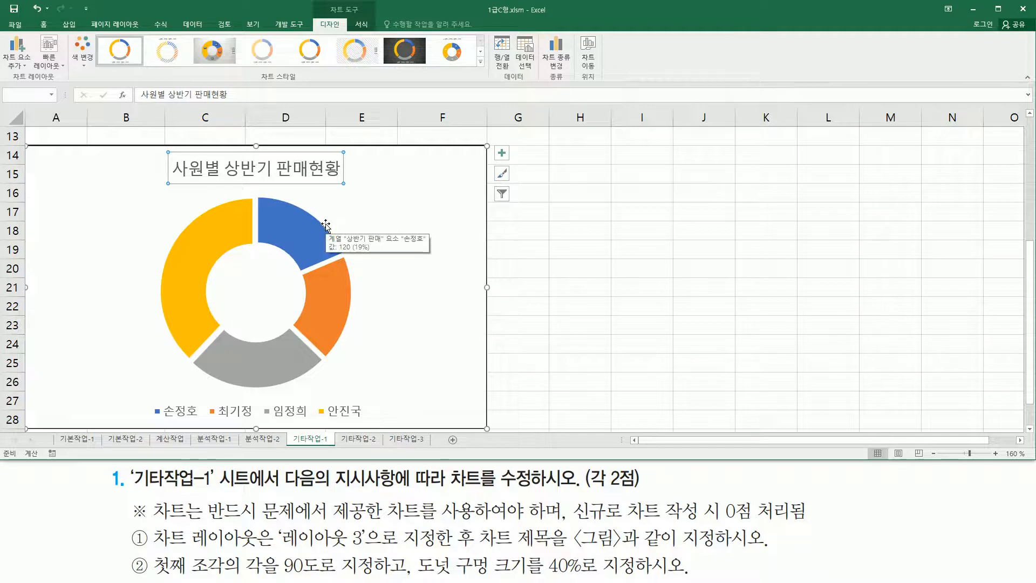
pyautogui.hotkey('ctrl', '2')
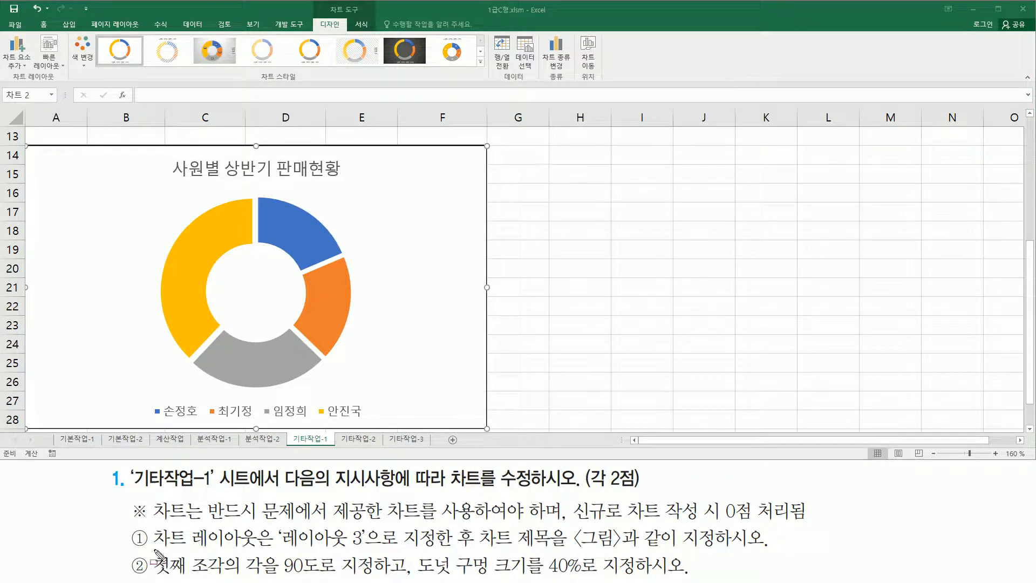
pyautogui.moveTo(151, 549)
pyautogui.mouseDown()
pyautogui.moveTo(210, 578)
pyautogui.moveTo(372, 579)
pyautogui.mouseUp()
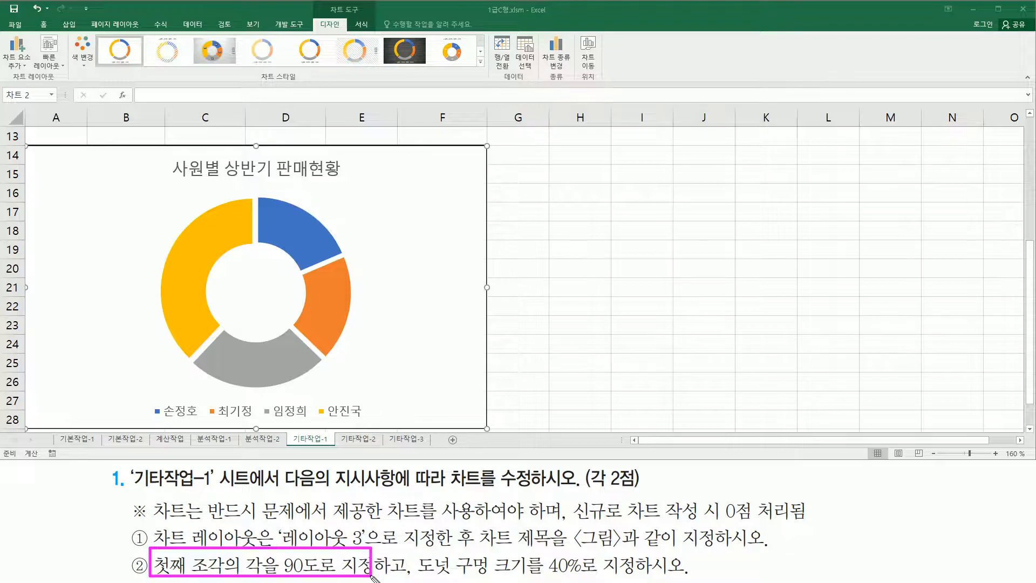
pyautogui.moveTo(416, 552)
pyautogui.mouseDown()
pyautogui.moveTo(551, 578)
pyautogui.moveTo(637, 579)
pyautogui.mouseUp()
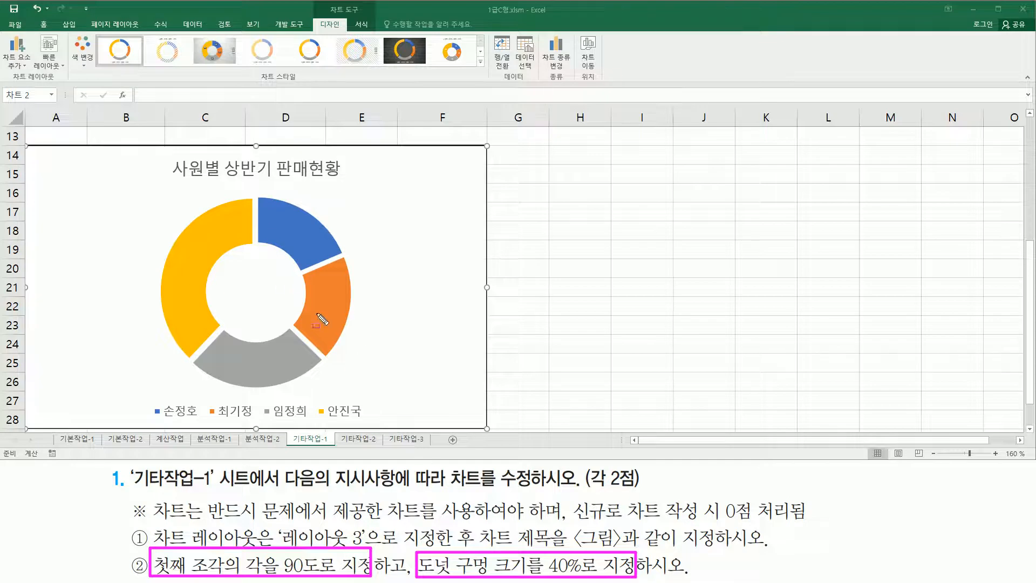
pyautogui.press('Escape')
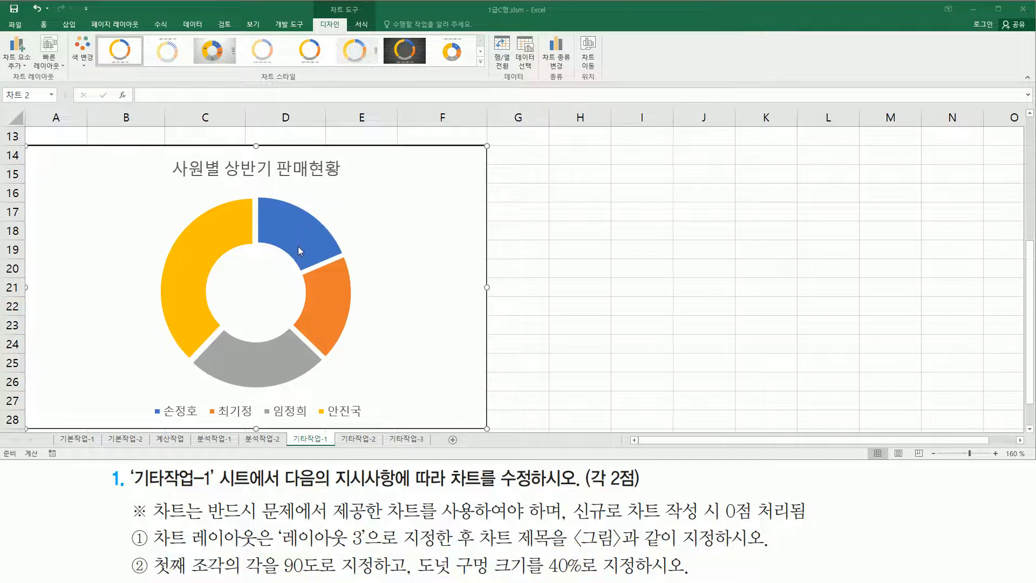
# Set the first slice angle of the doughnut chart's data series to 90°
pyautogui.click(229, 241)
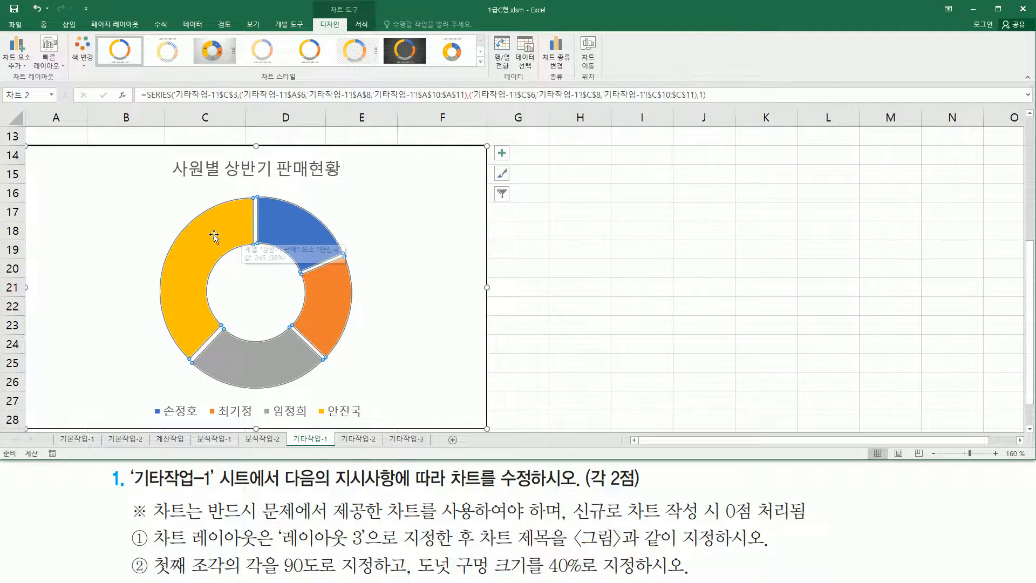
pyautogui.rightClick(282, 217)
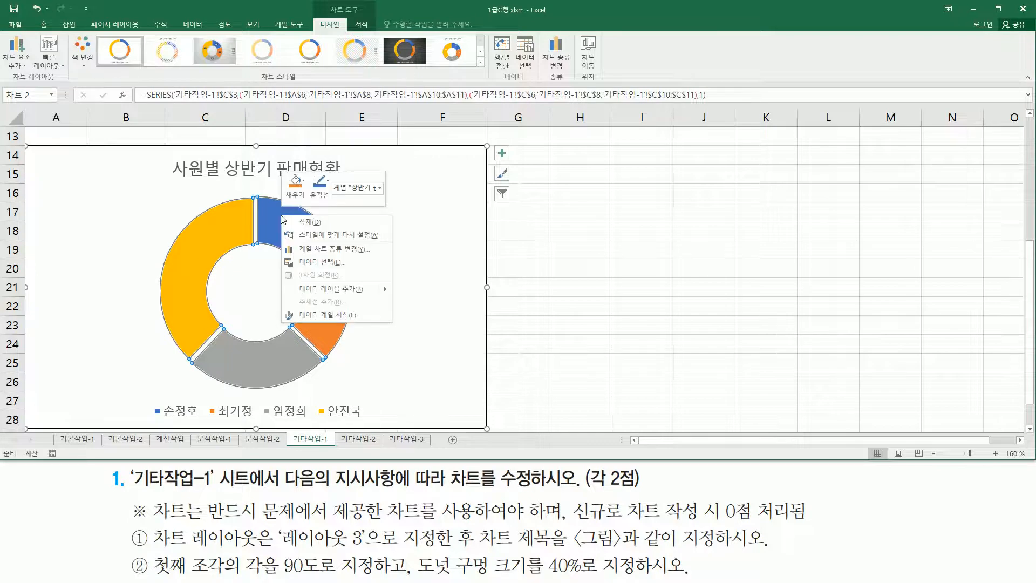
pyautogui.click(342, 316)
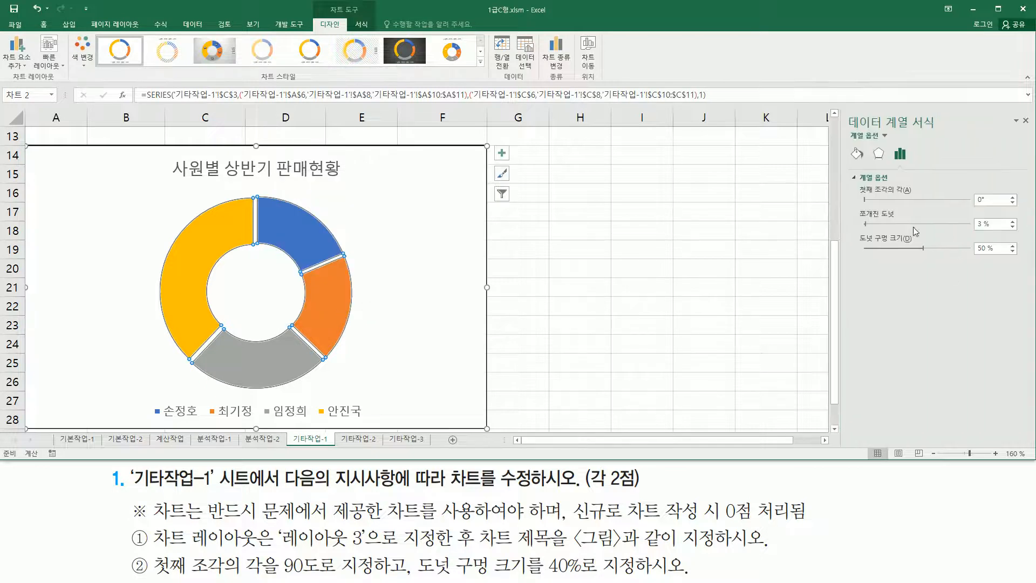
pyautogui.moveTo(840, 108); pyautogui.dragTo(949, 133)
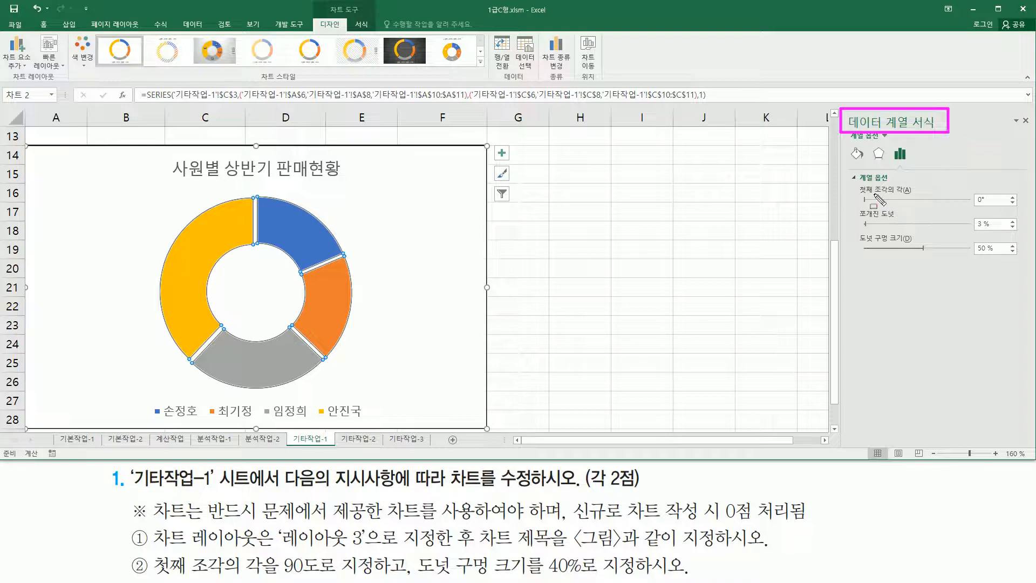
pyautogui.moveTo(851, 182)
pyautogui.mouseDown()
pyautogui.moveTo(920, 205)
pyautogui.moveTo(1021, 209)
pyautogui.mouseUp()
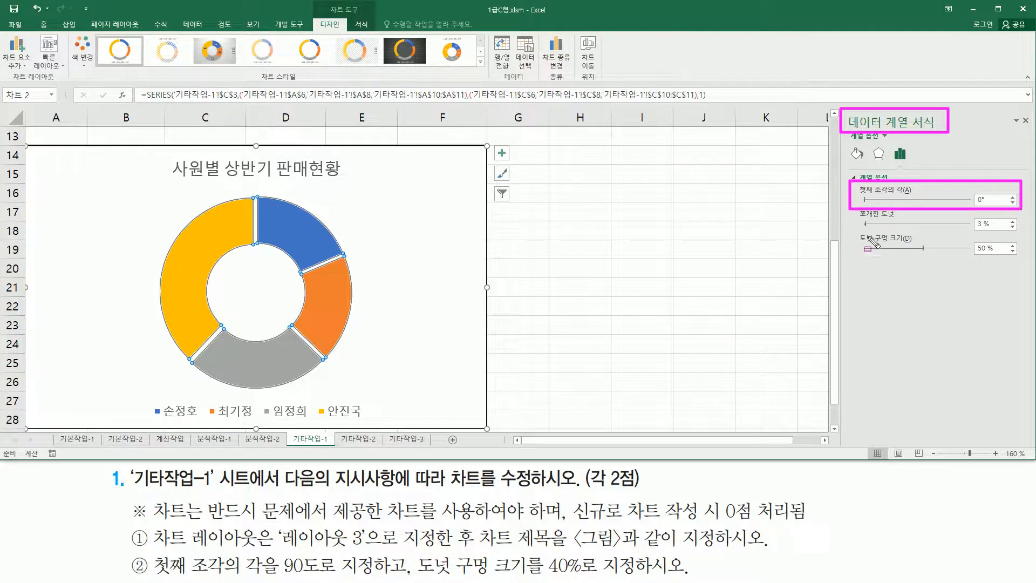
pyautogui.moveTo(853, 228)
pyautogui.mouseDown()
pyautogui.moveTo(867, 249)
pyautogui.moveTo(892, 254)
pyautogui.moveTo(1020, 261)
pyautogui.mouseUp()
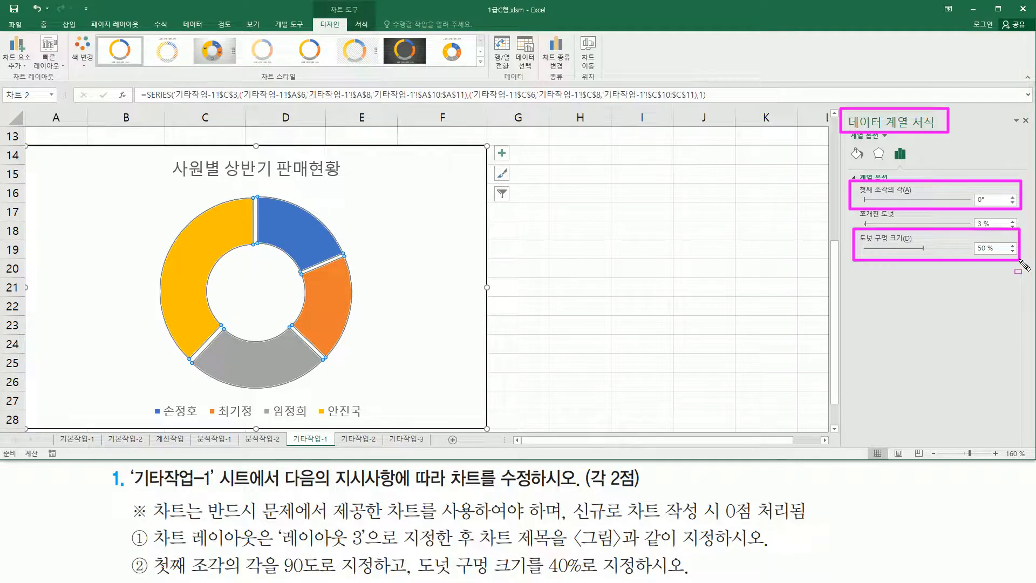
pyautogui.press('Escape')
pyautogui.click(982, 200)
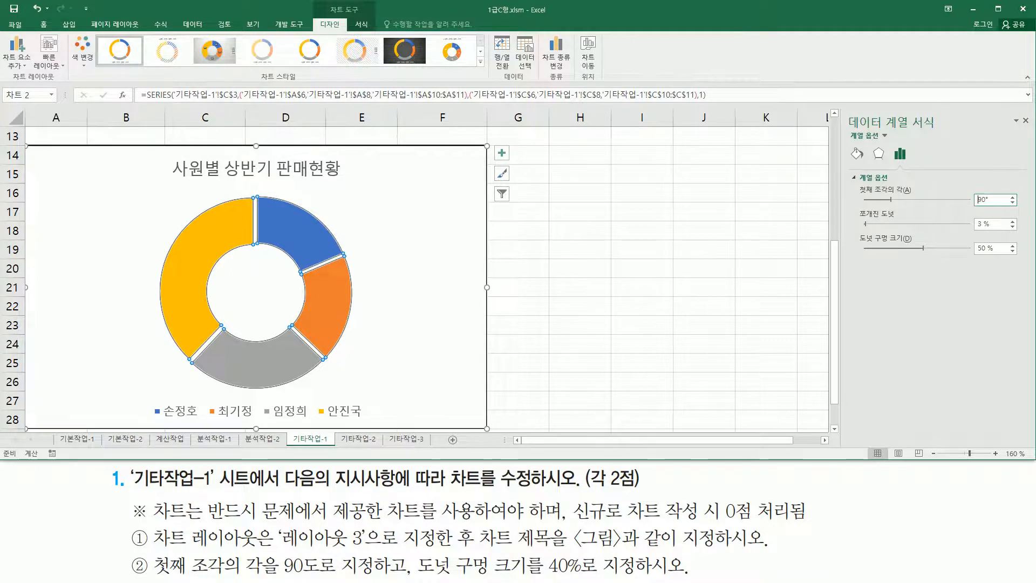
pyautogui.press('Return')
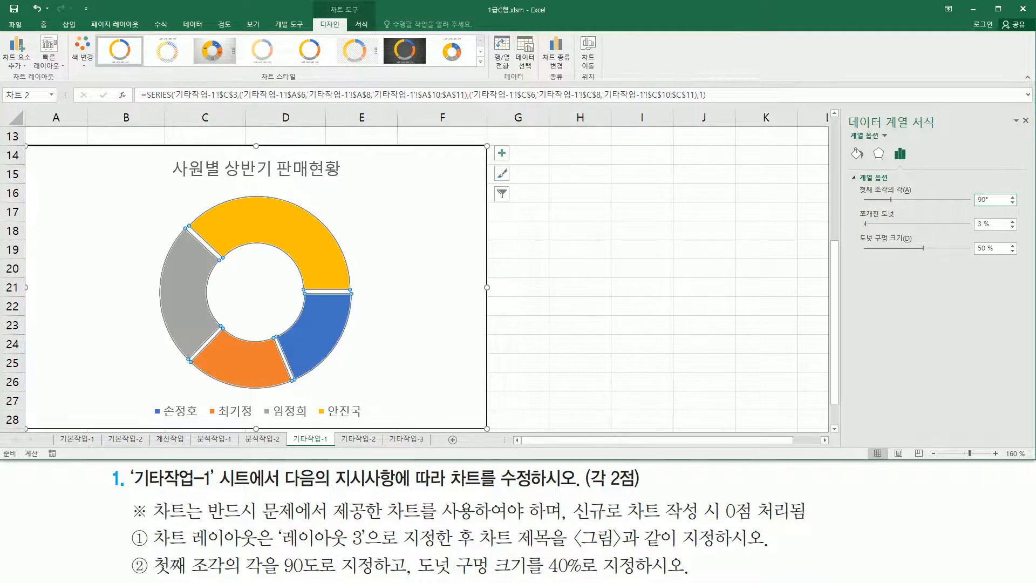
# Set the doughnut hole size of the data series to 40% and close the series formatting options
pyautogui.click(987, 249)
pyautogui.press('BackSpace')
pyautogui.write('40')
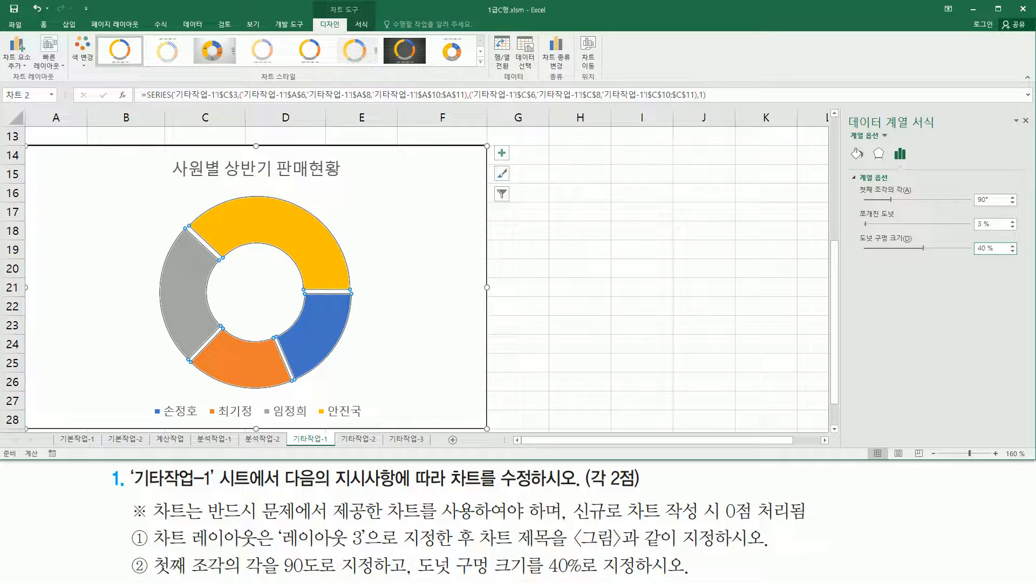
pyautogui.press('Return')
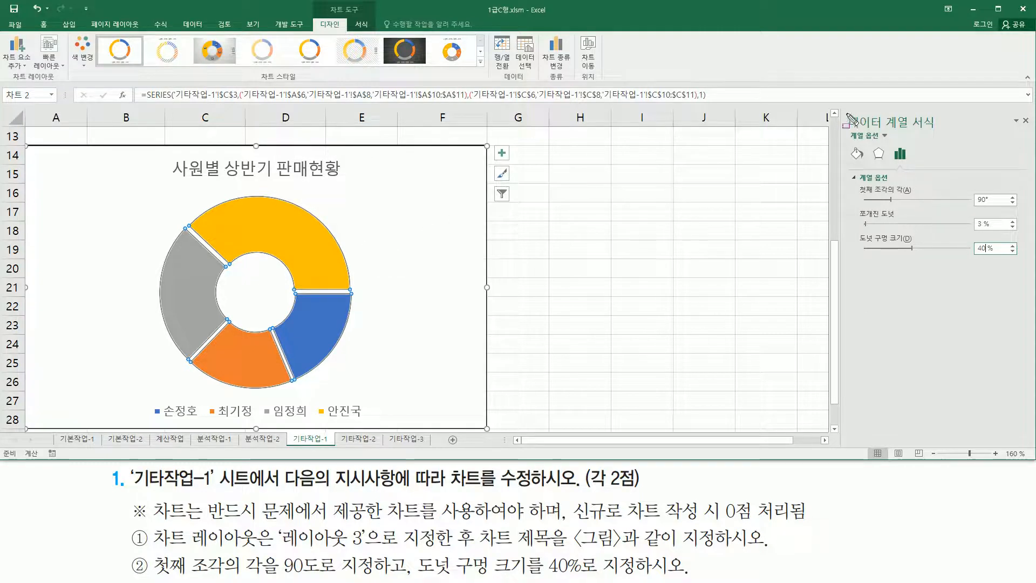
pyautogui.moveTo(845, 112); pyautogui.dragTo(940, 129)
pyautogui.moveTo(1021, 112); pyautogui.dragTo(1032, 128)
pyautogui.press('Escape')
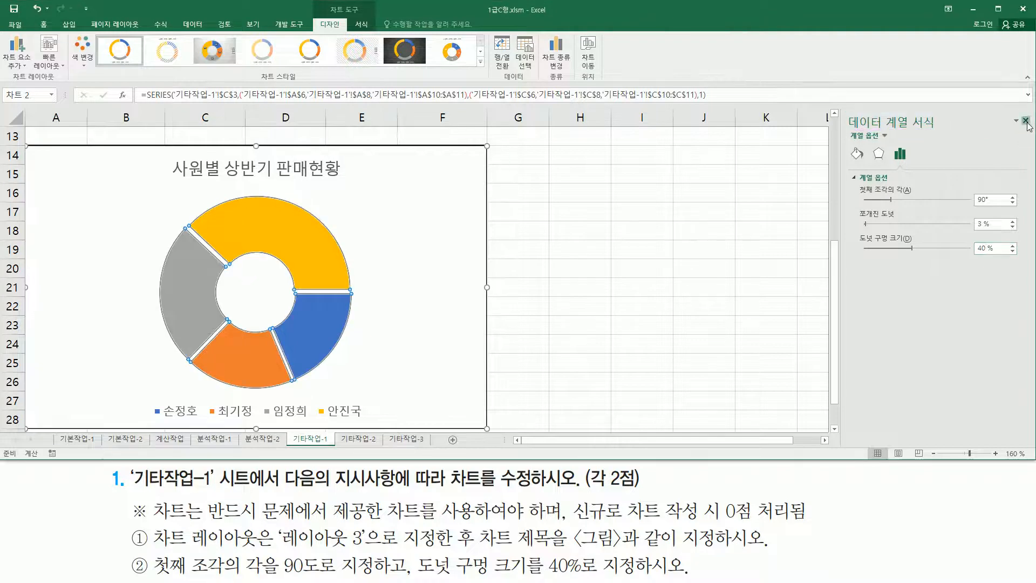
pyautogui.click(1026, 121)
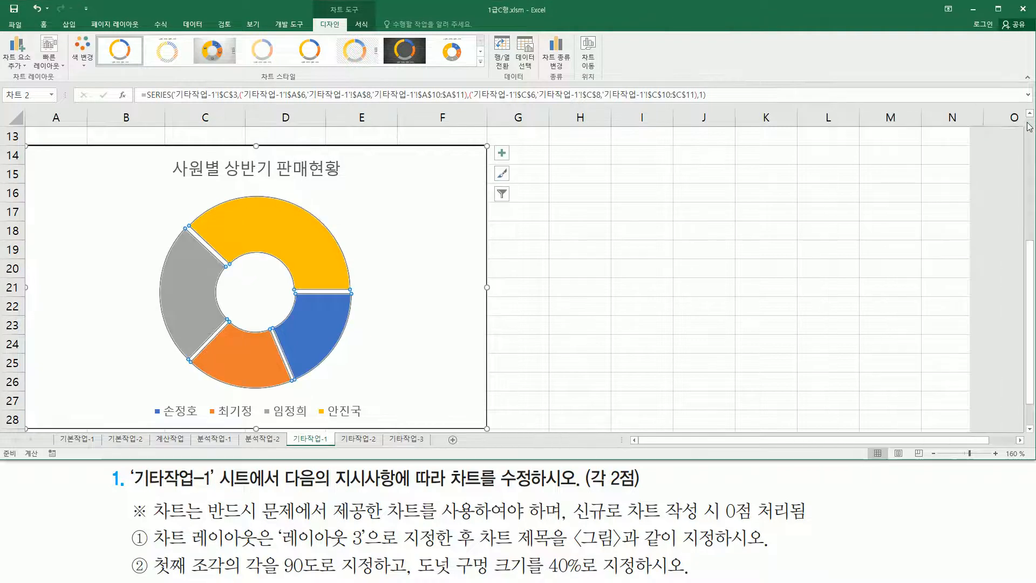
pyautogui.click(454, 323)
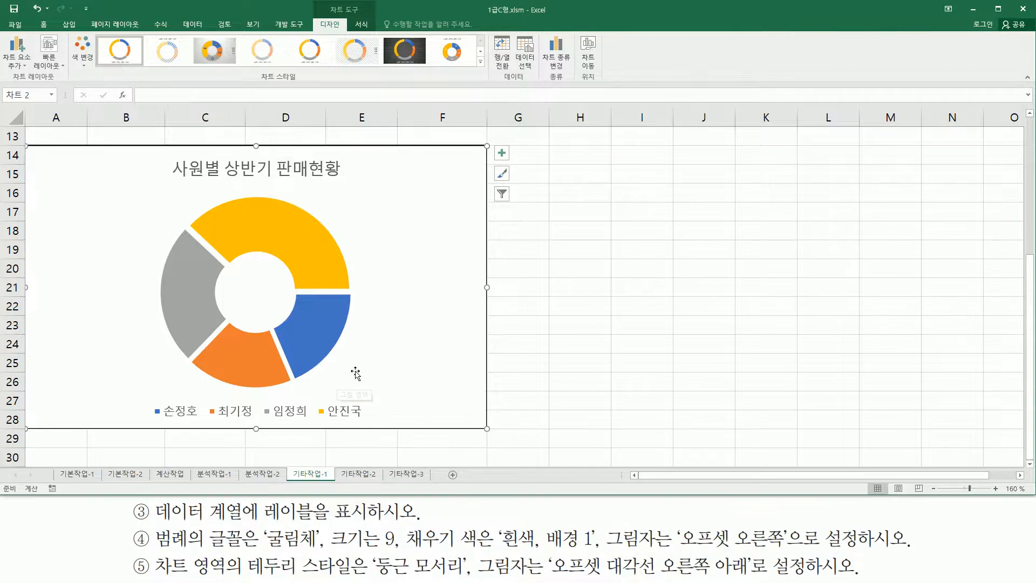
pyautogui.moveTo(258, 524); pyautogui.dragTo(366, 523)
pyautogui.press('Escape')
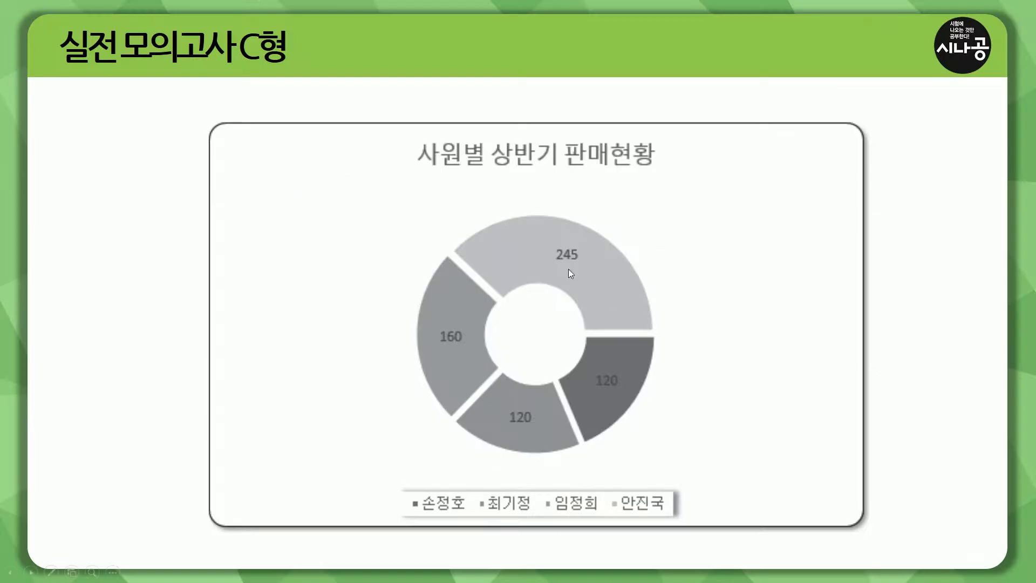
pyautogui.hotkey('ctrl', '2')
pyautogui.moveTo(552, 240); pyautogui.dragTo(582, 270)
pyautogui.moveTo(505, 406); pyautogui.dragTo(537, 430)
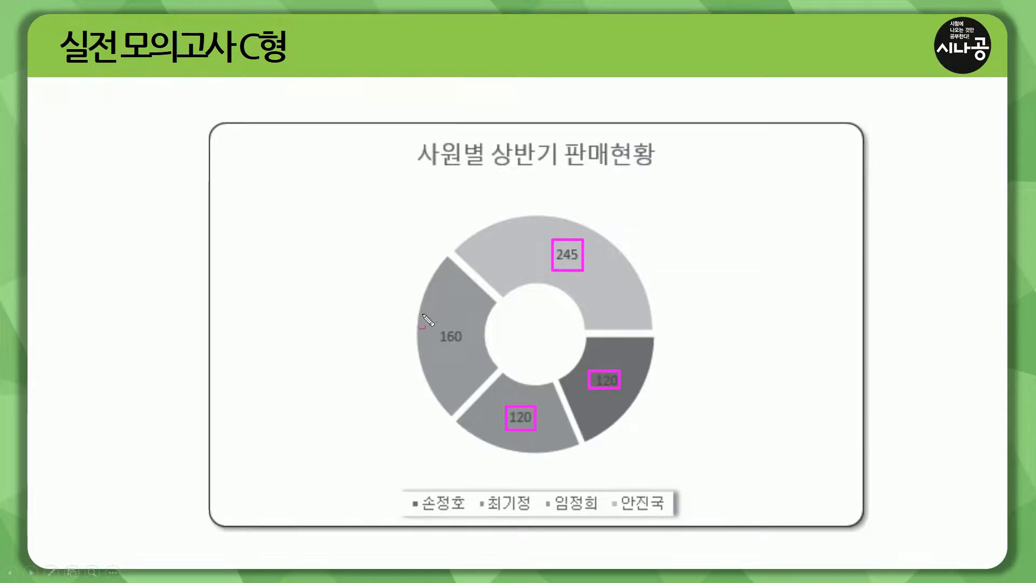
pyautogui.moveTo(438, 324); pyautogui.dragTo(467, 348)
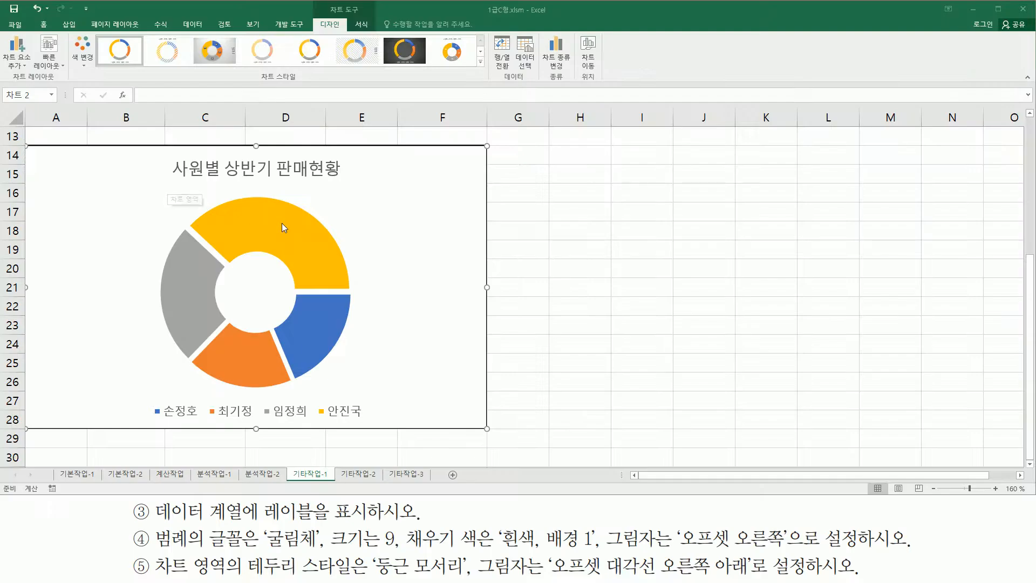
# Add data labels to all slices of the doughnut chart's data series
pyautogui.moveTo(282, 222)
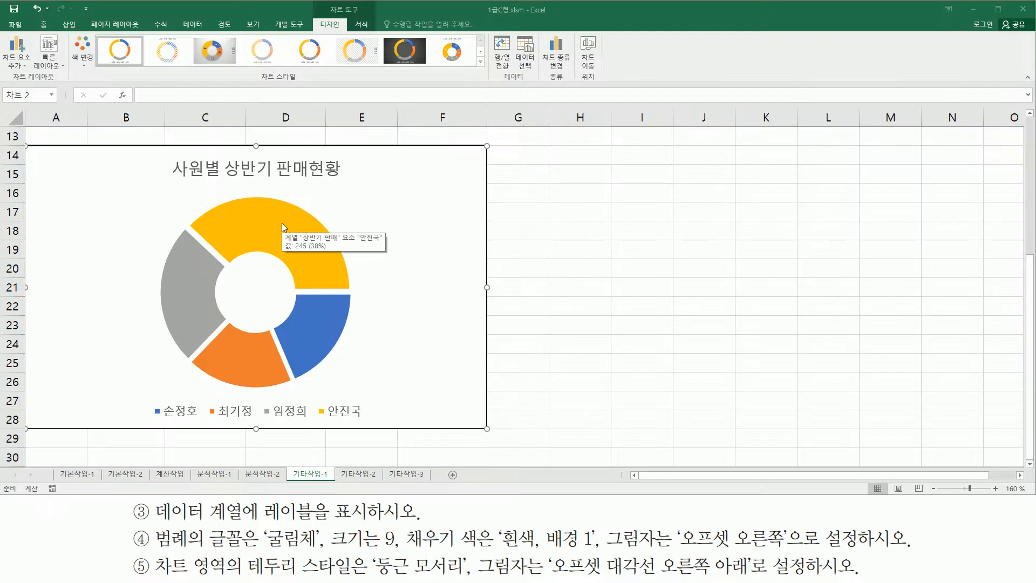
pyautogui.click(282, 228)
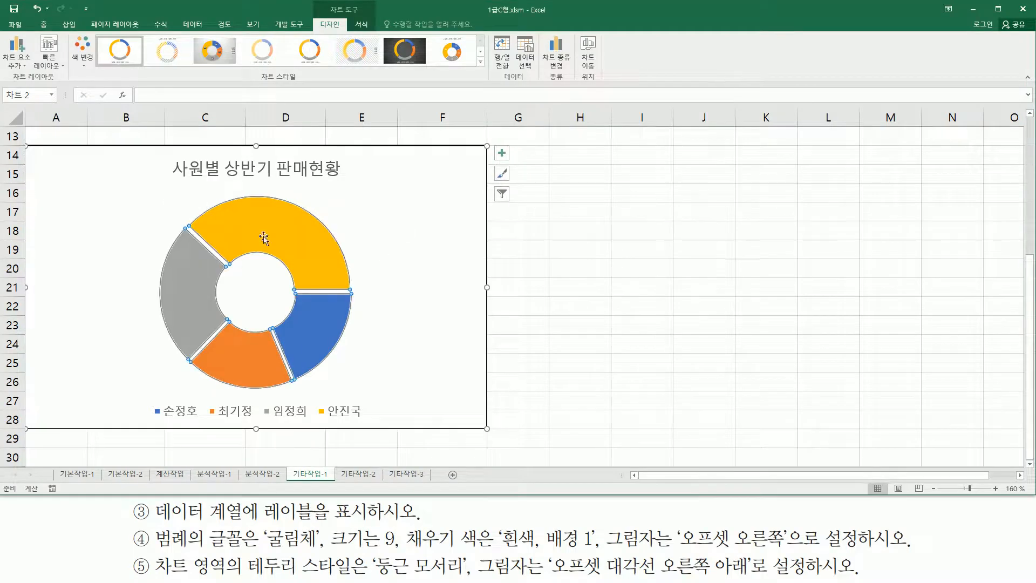
pyautogui.moveTo(268, 238)
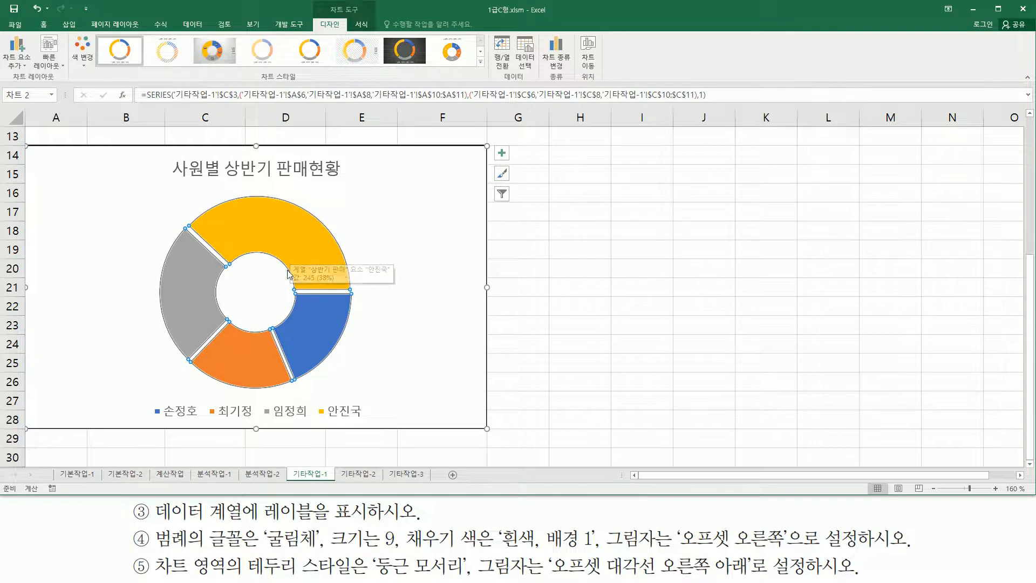
pyautogui.rightClick(269, 217)
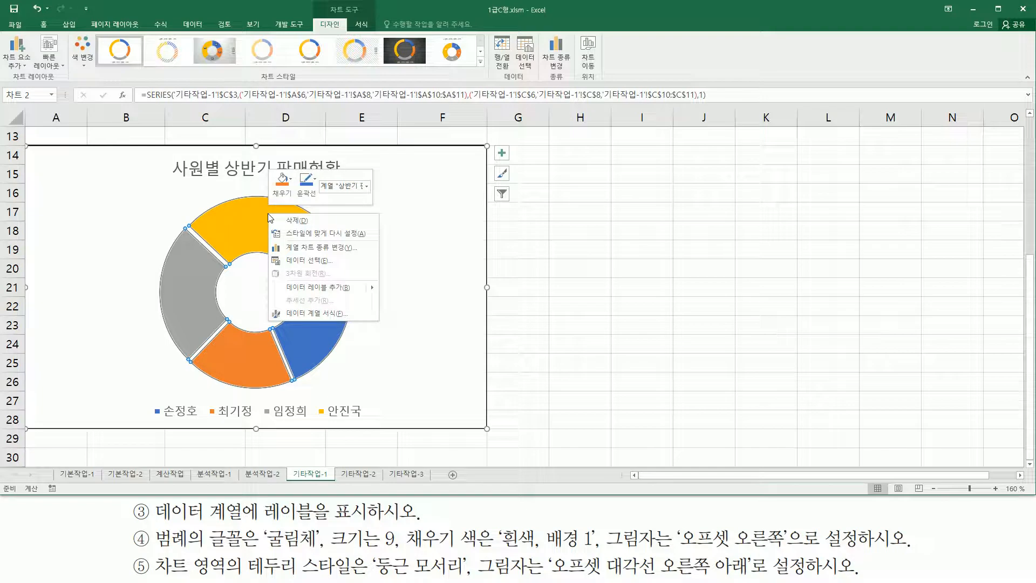
pyautogui.moveTo(315, 288)
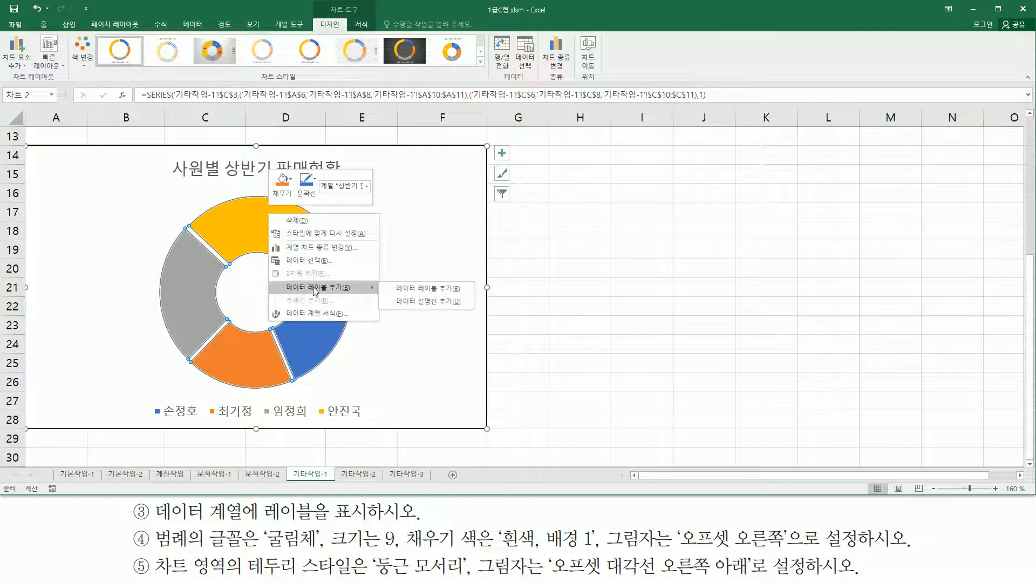
pyautogui.click(316, 288)
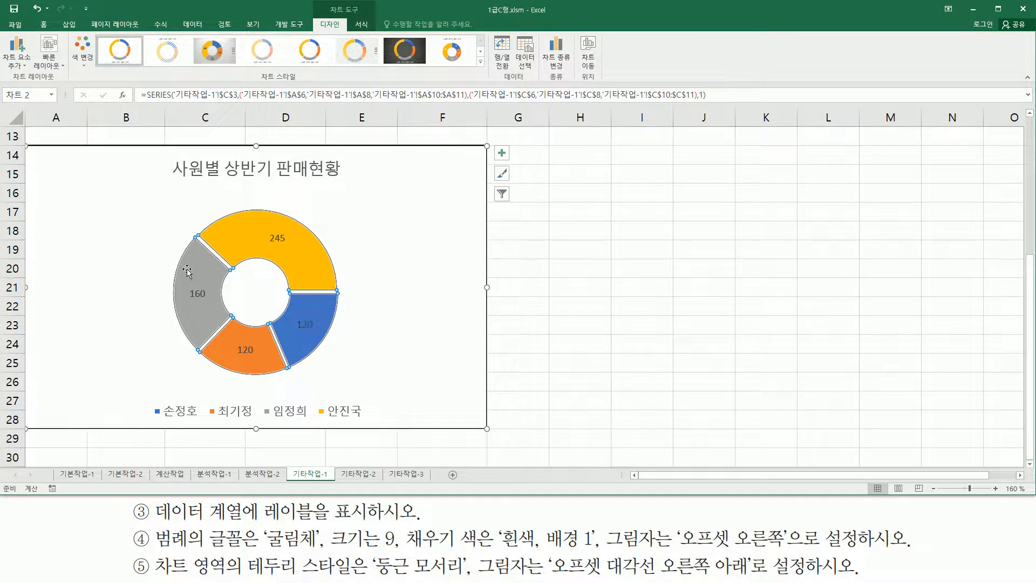
pyautogui.hotkey('alt', 'Tab')
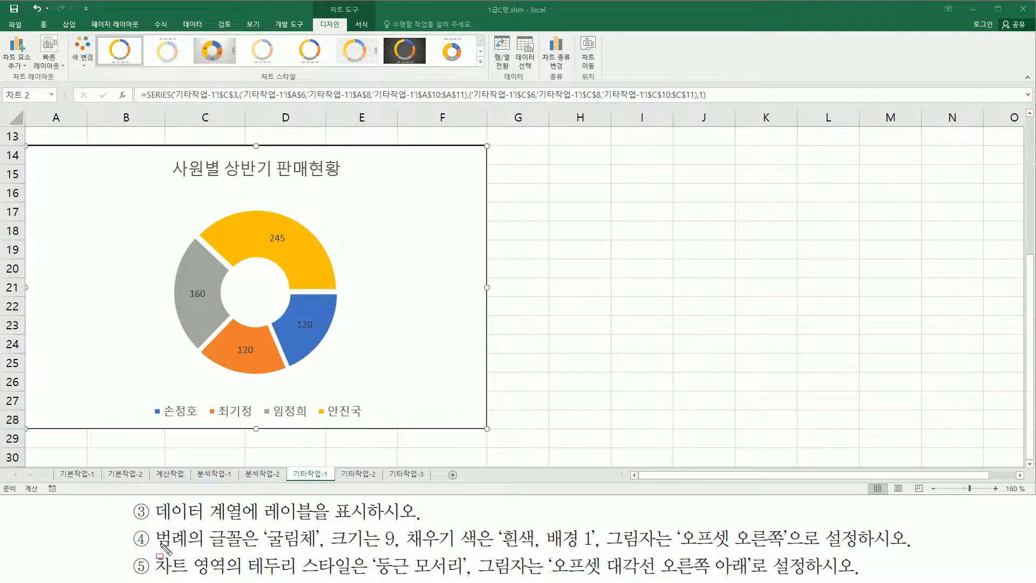
pyautogui.moveTo(151, 522)
pyautogui.mouseDown()
pyautogui.moveTo(246, 561)
pyautogui.moveTo(206, 550)
pyautogui.mouseUp()
pyautogui.moveTo(143, 398); pyautogui.dragTo(381, 422)
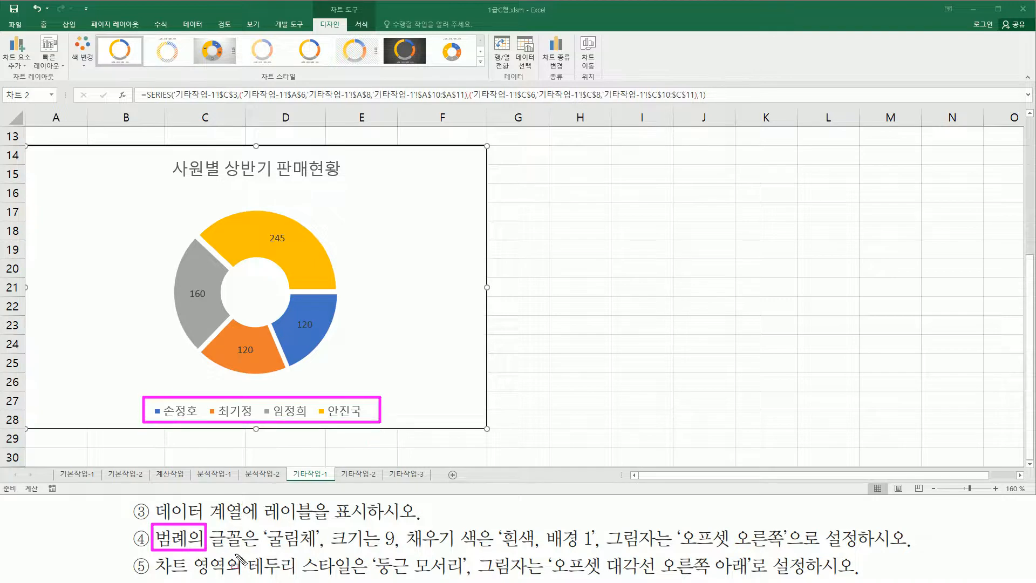
pyautogui.moveTo(217, 547); pyautogui.dragTo(810, 553)
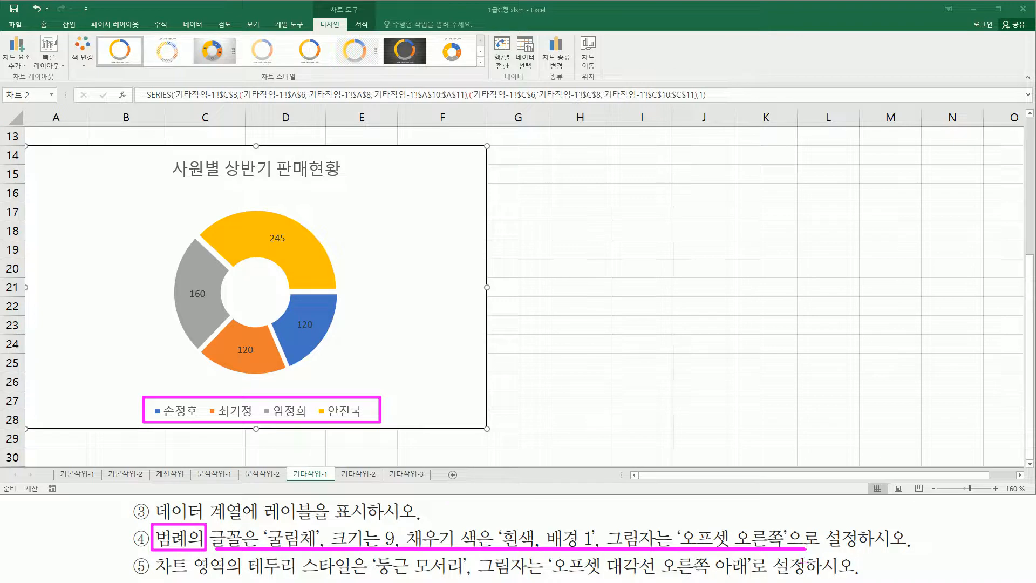
pyautogui.press('Escape')
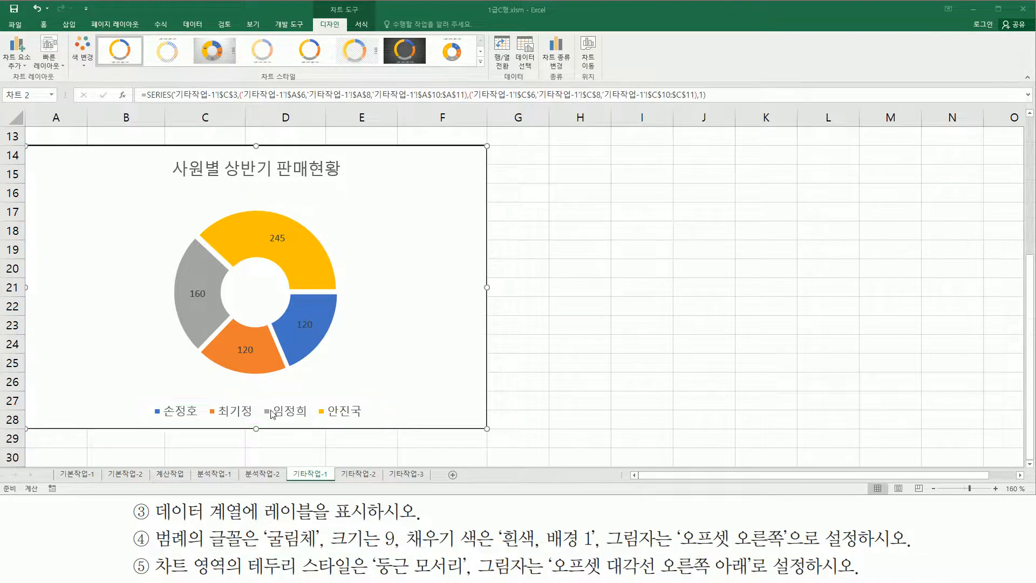
# Set the font of the doughnut chart's legend to 굴림체
pyautogui.click(303, 414)
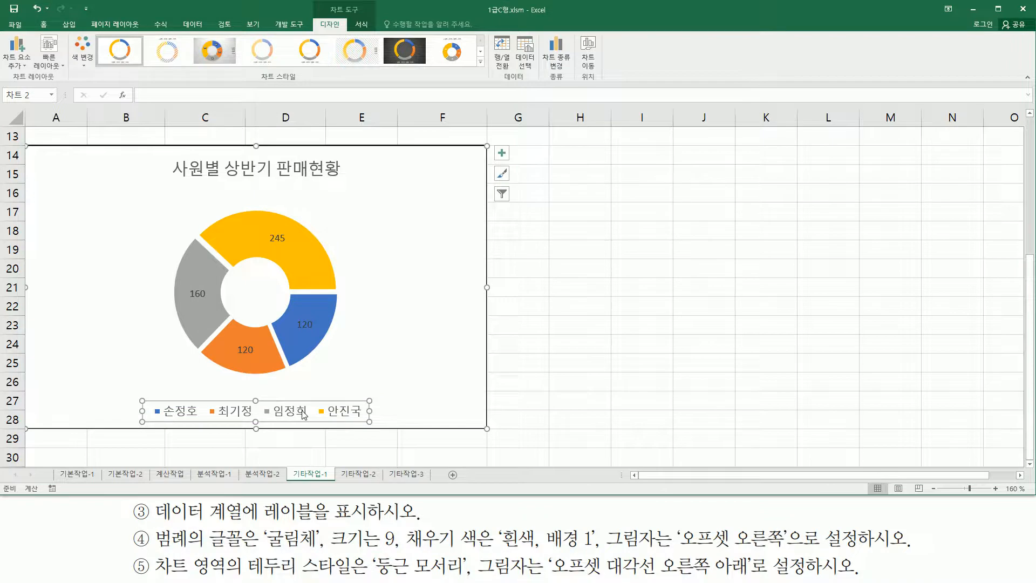
pyautogui.hotkey('ctrl', '2')
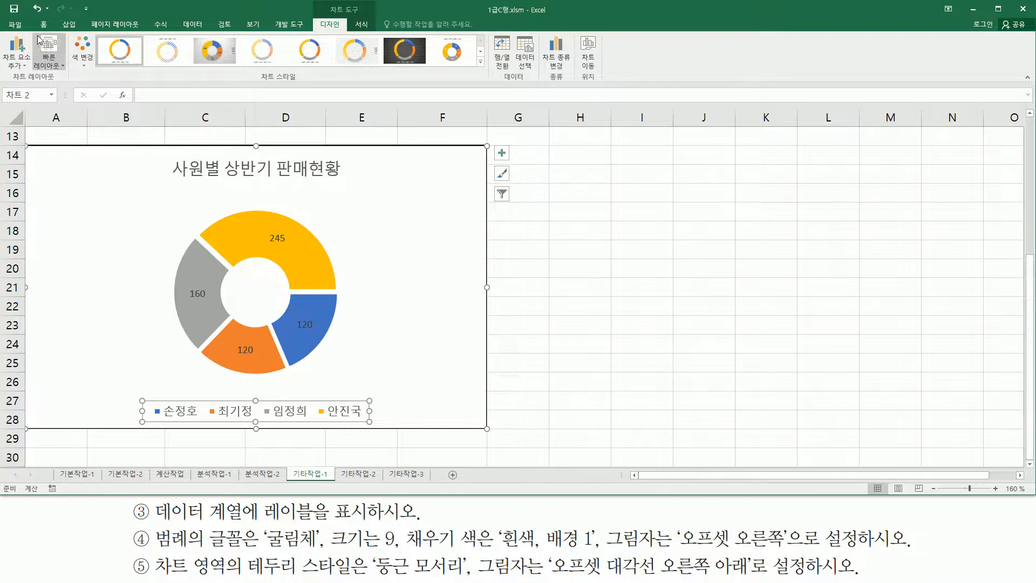
pyautogui.moveTo(35, 17); pyautogui.dragTo(53, 32)
pyautogui.press('Escape')
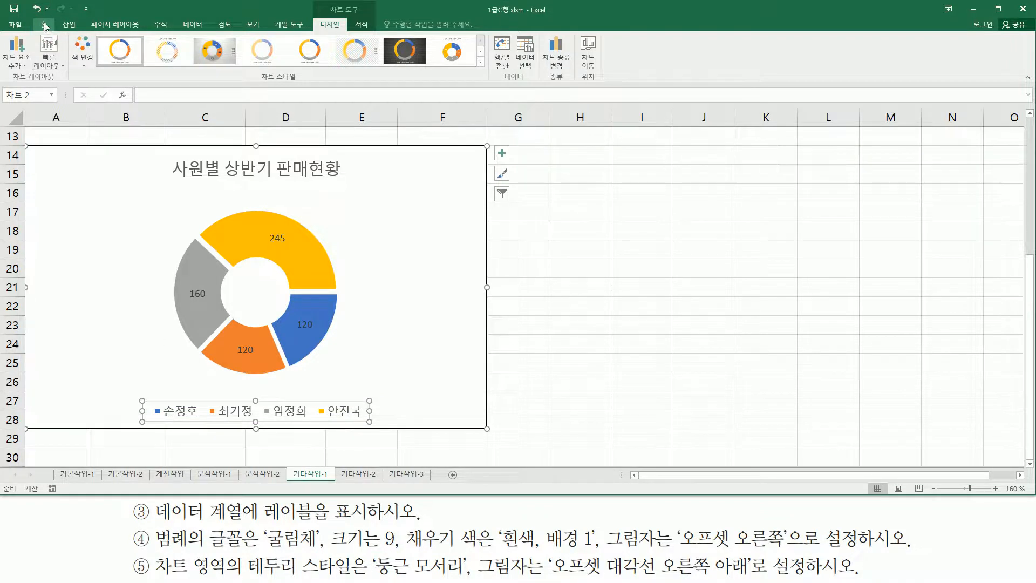
pyautogui.click(44, 25)
pyautogui.moveTo(76, 33); pyautogui.dragTo(193, 55)
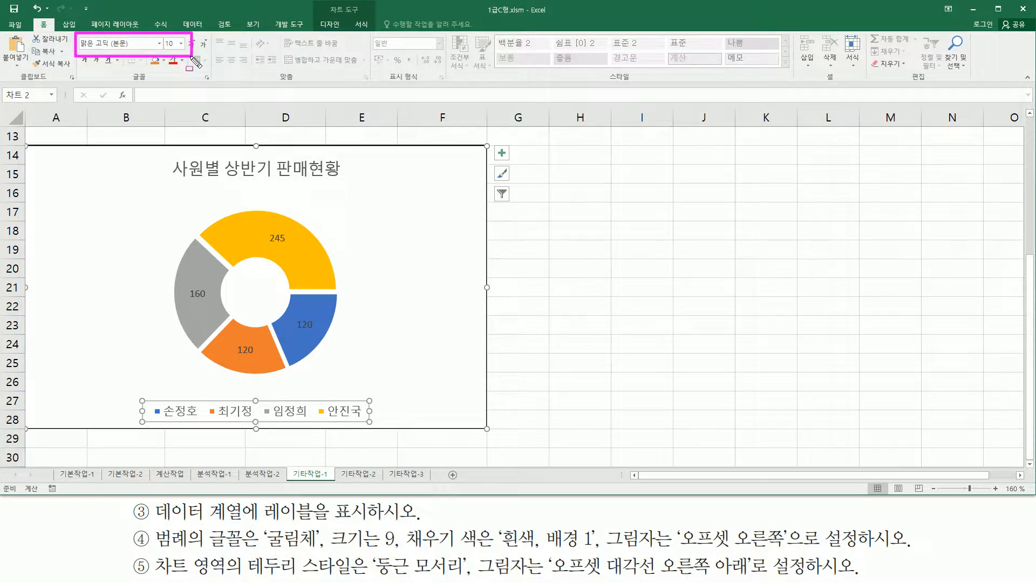
pyautogui.press('Escape')
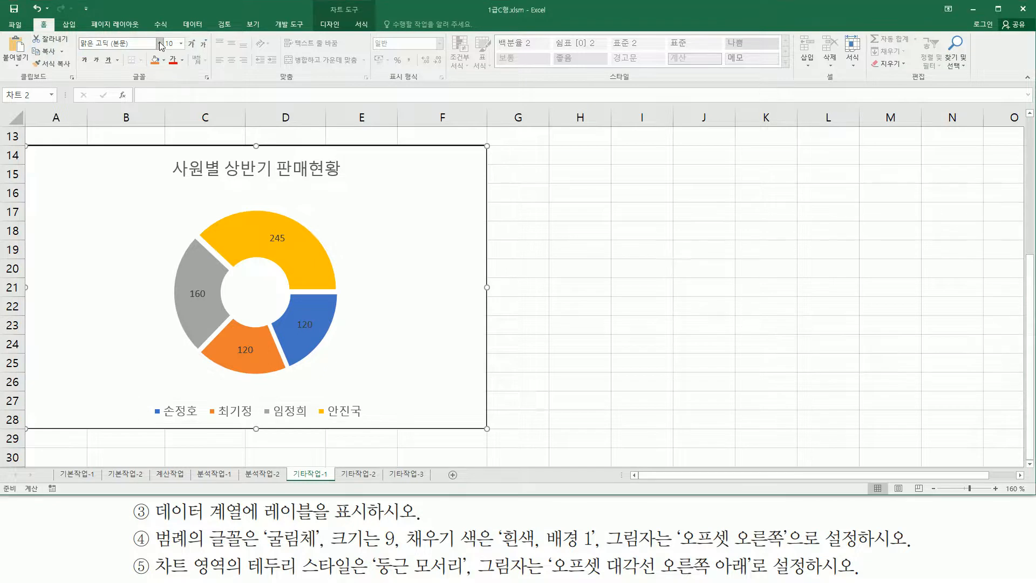
pyautogui.click(160, 43)
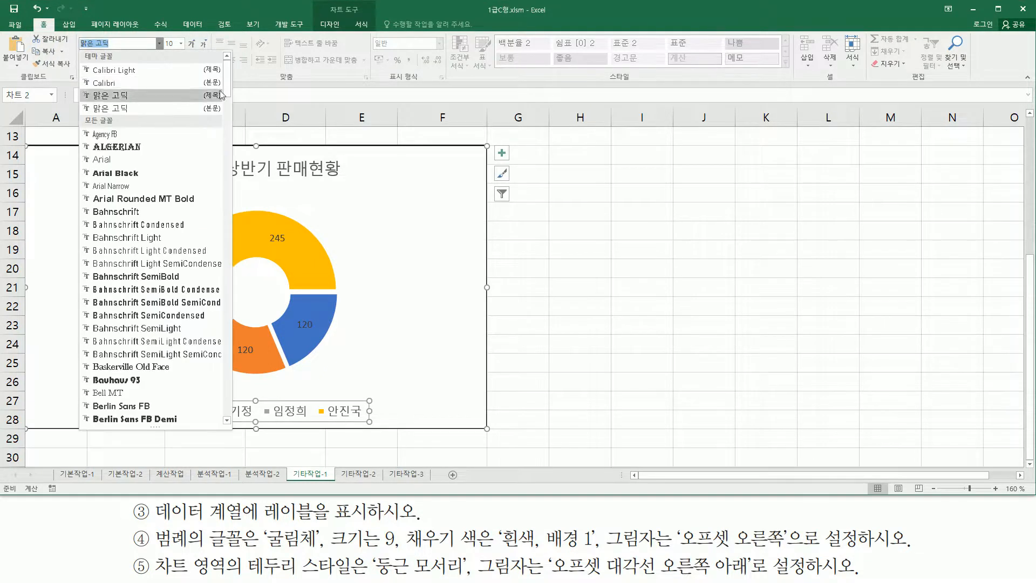
pyautogui.moveTo(230, 83); pyautogui.dragTo(235, 340)
pyautogui.scroll(-12, 160, 277)
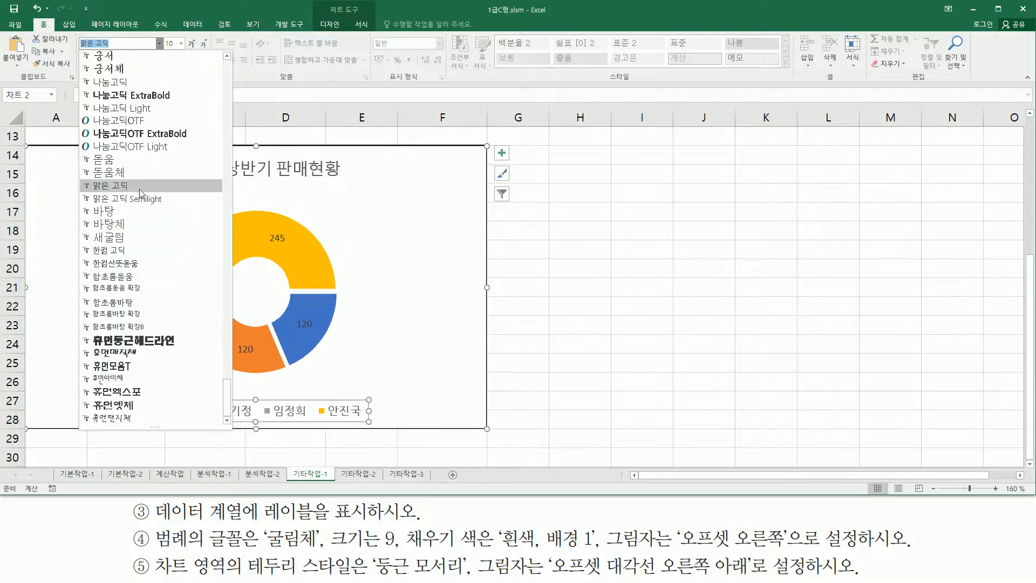
pyautogui.scroll(7, 142, 194)
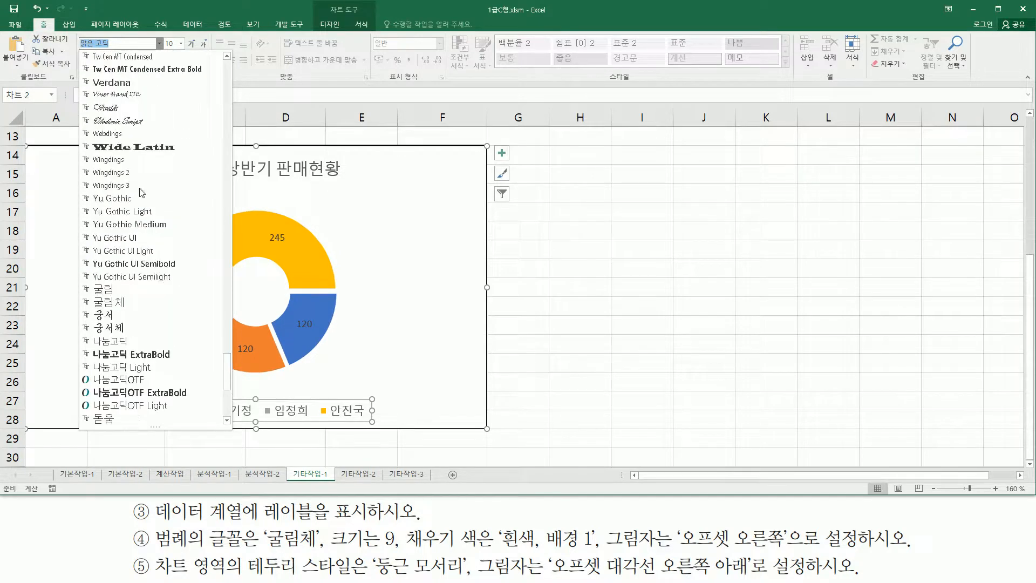
pyautogui.click(122, 301)
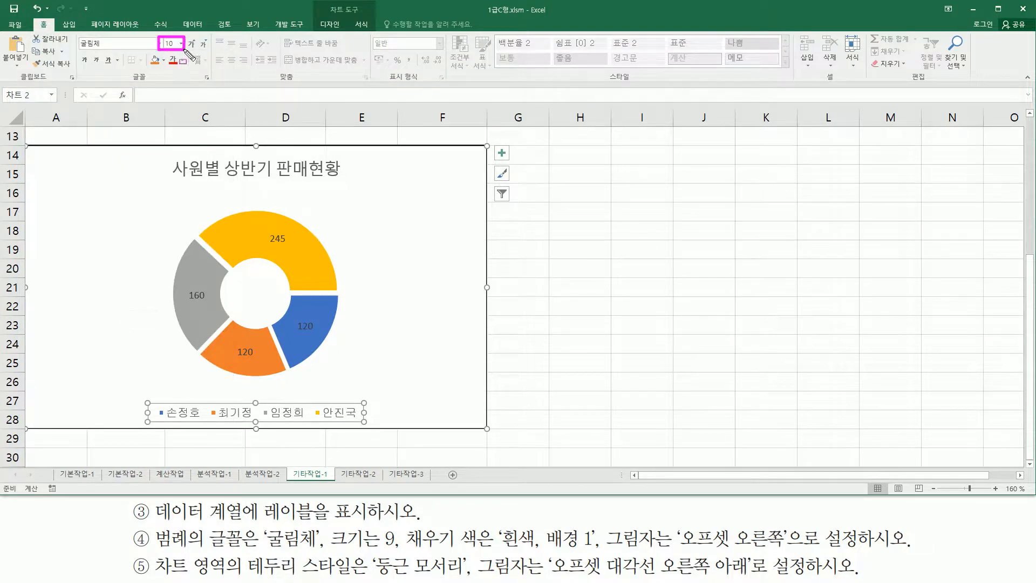
# Set the font size of the doughnut chart's legend to 9
pyautogui.press('Escape')
pyautogui.click(182, 43)
pyautogui.click(174, 66)
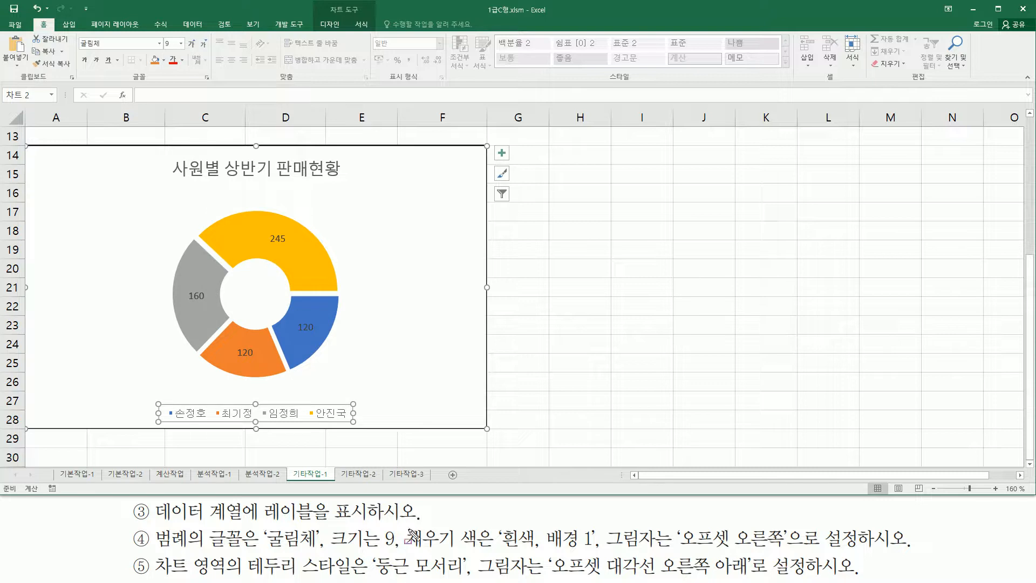
# Fill the chart legend with the theme colour 흰색, 배경 1
pyautogui.moveTo(400, 521)
pyautogui.mouseDown()
pyautogui.moveTo(401, 556)
pyautogui.moveTo(478, 552)
pyautogui.mouseUp()
pyautogui.moveTo(607, 551); pyautogui.dragTo(664, 552)
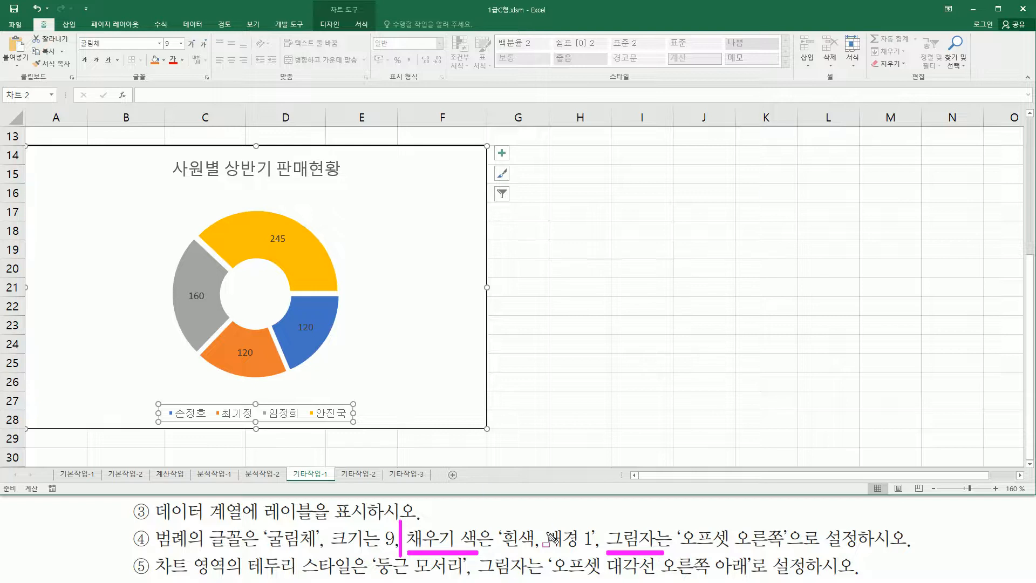
pyautogui.moveTo(327, 1); pyautogui.dragTo(365, 14)
pyautogui.press('Escape')
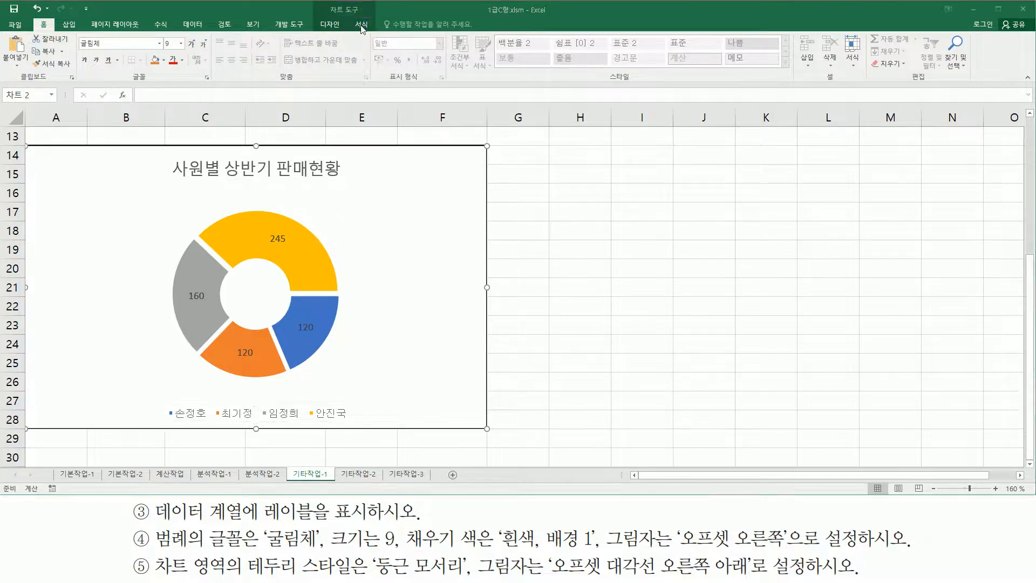
pyautogui.click(362, 25)
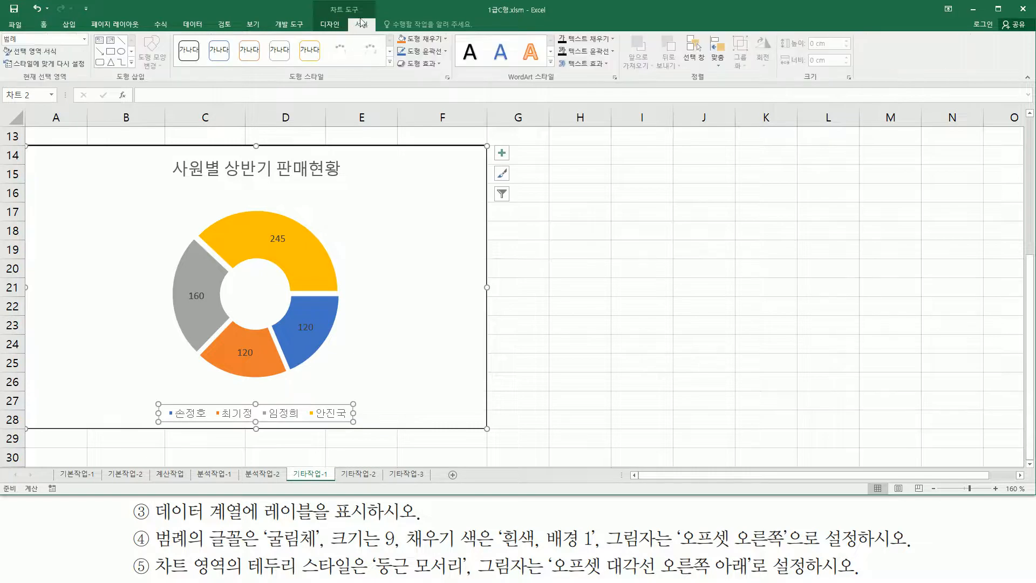
pyautogui.moveTo(285, 67); pyautogui.dragTo(332, 86)
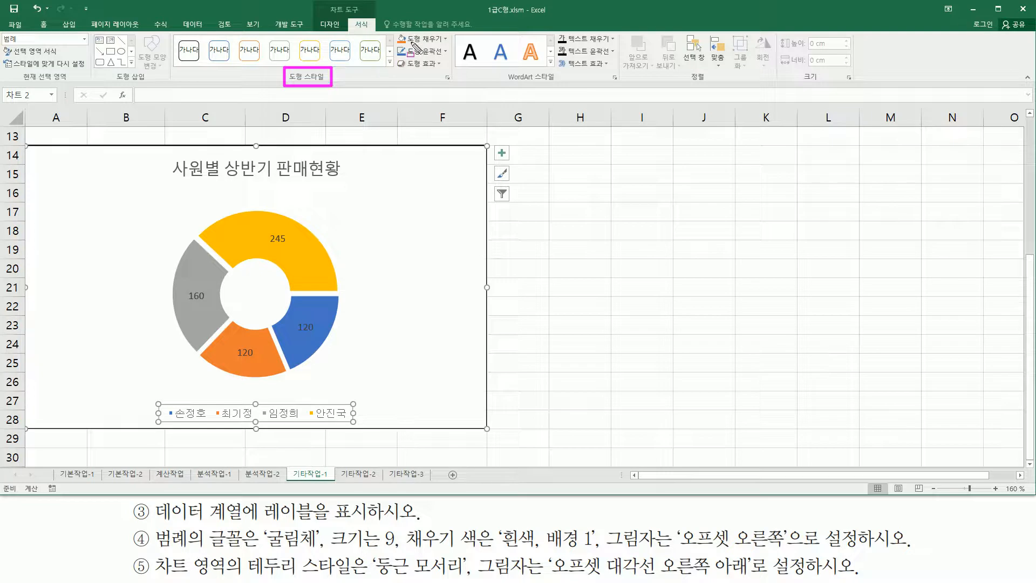
pyautogui.moveTo(394, 30)
pyautogui.mouseDown()
pyautogui.moveTo(443, 46)
pyautogui.moveTo(452, 76)
pyautogui.mouseUp()
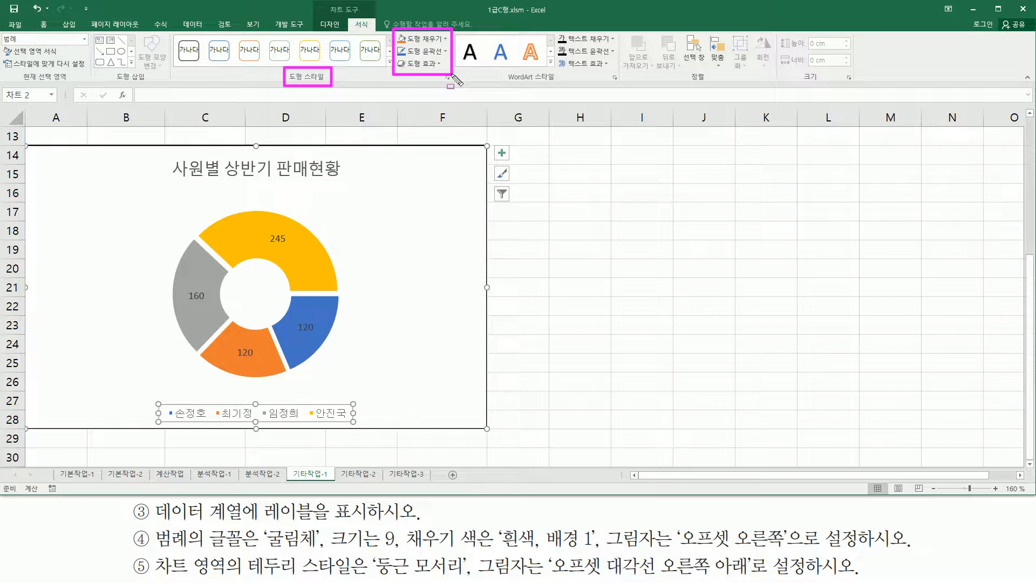
pyautogui.moveTo(404, 44); pyautogui.dragTo(442, 45)
pyautogui.press('Escape')
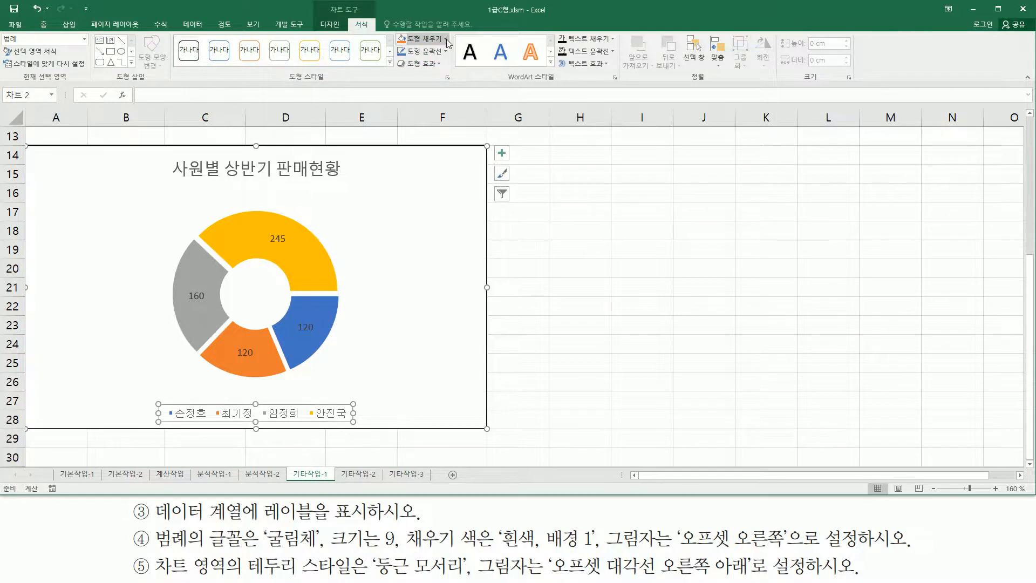
pyautogui.click(446, 39)
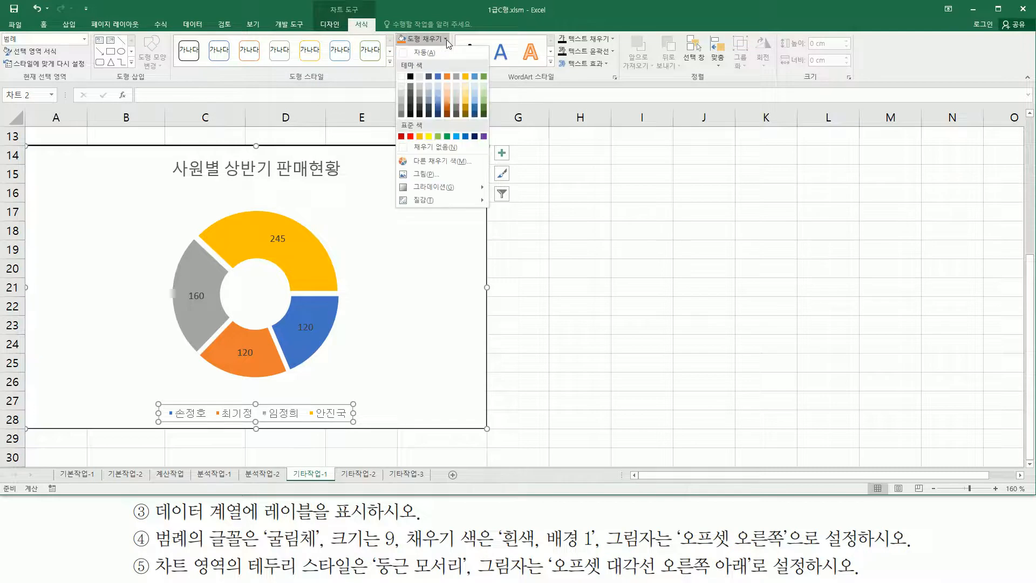
pyautogui.click(402, 76)
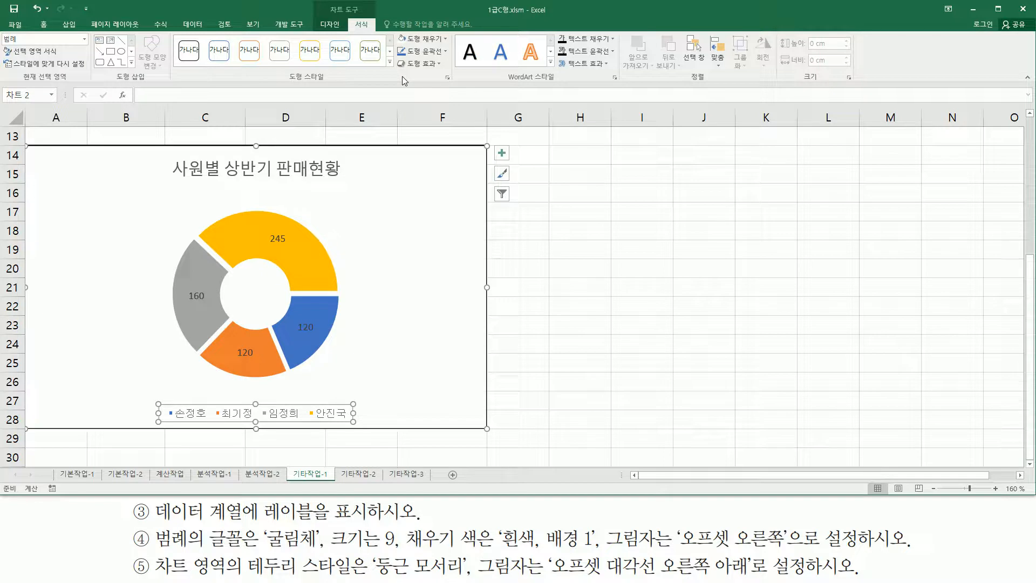
# Apply the outer shadow 오프셋 오른쪽 to the legend and select the chart area
pyautogui.click(429, 65)
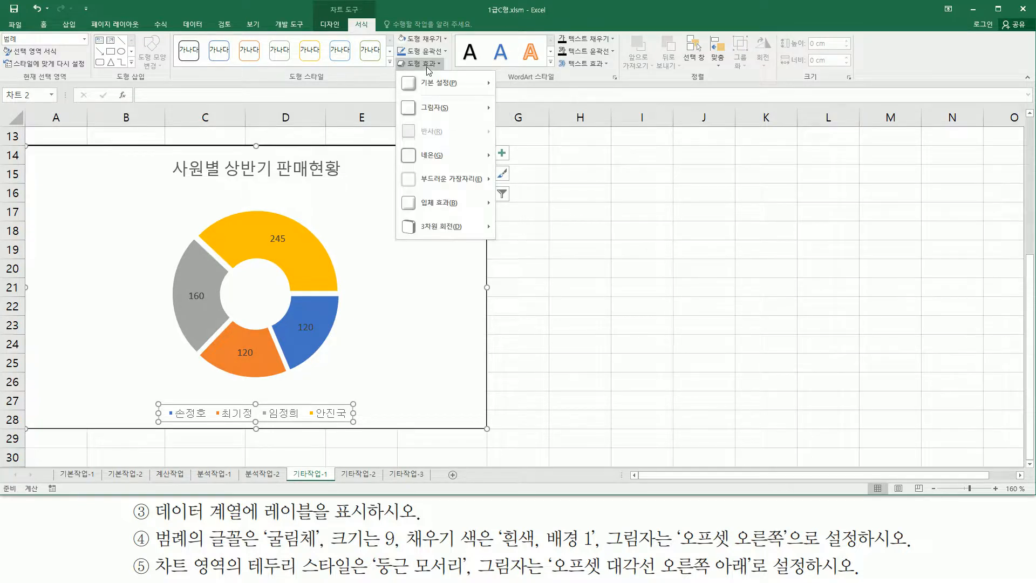
pyautogui.moveTo(425, 108)
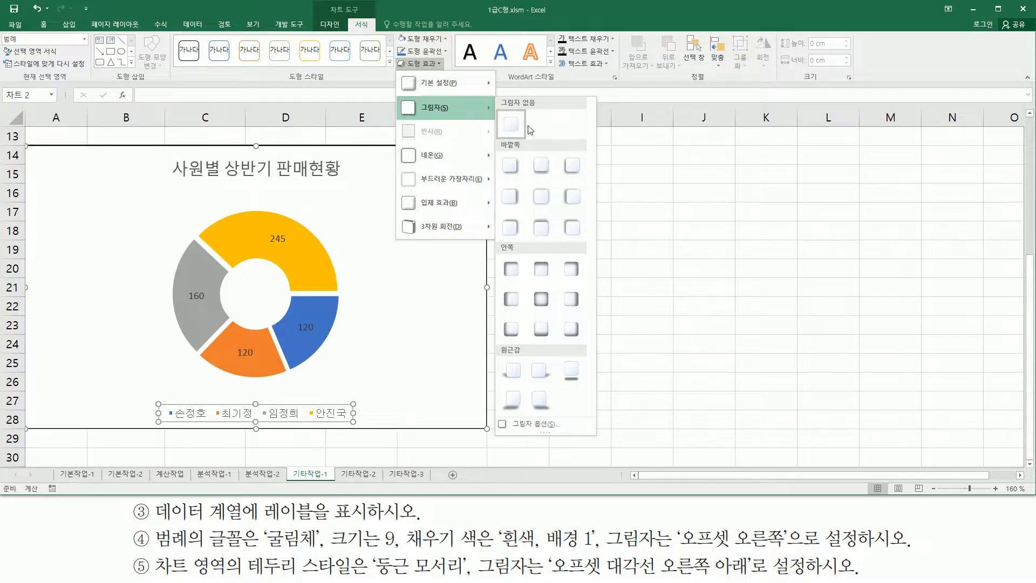
pyautogui.click(511, 195)
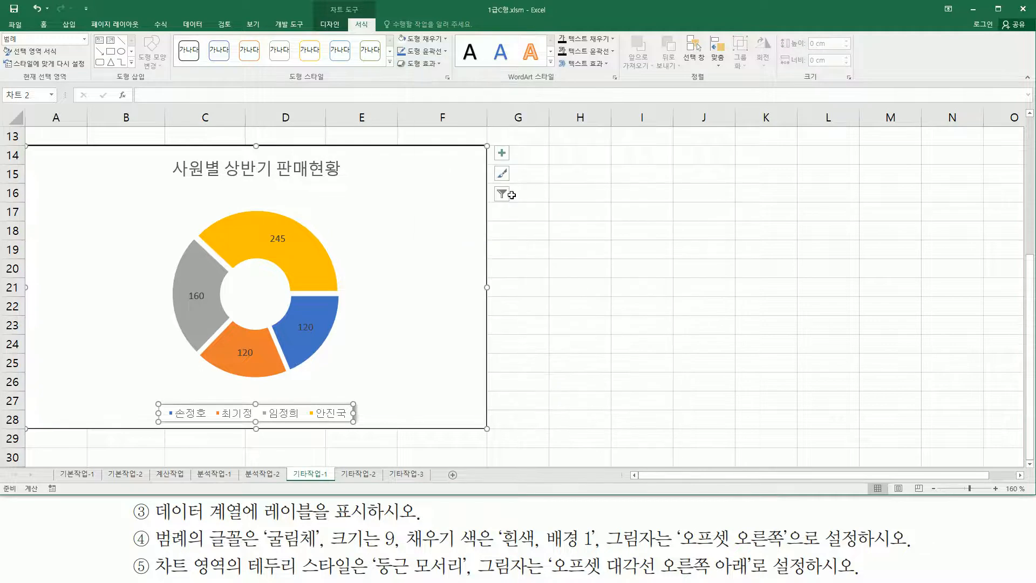
pyautogui.click(368, 398)
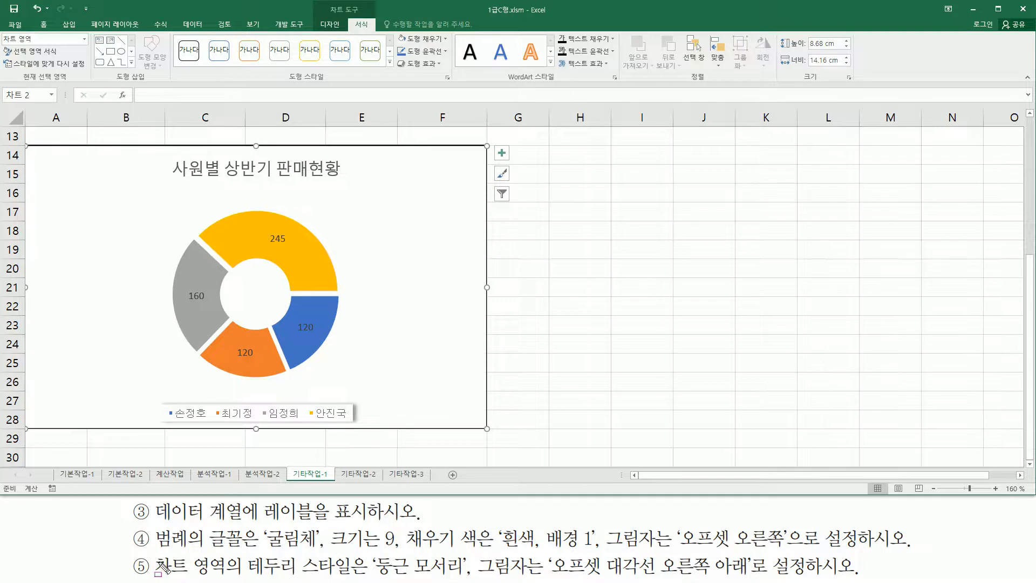
# Open the chart area formatting options and give its border rounded corners (둥근 모서리)
pyautogui.moveTo(156, 565)
pyautogui.mouseDown()
pyautogui.moveTo(238, 578)
pyautogui.moveTo(229, 578)
pyautogui.moveTo(755, 578)
pyautogui.mouseUp()
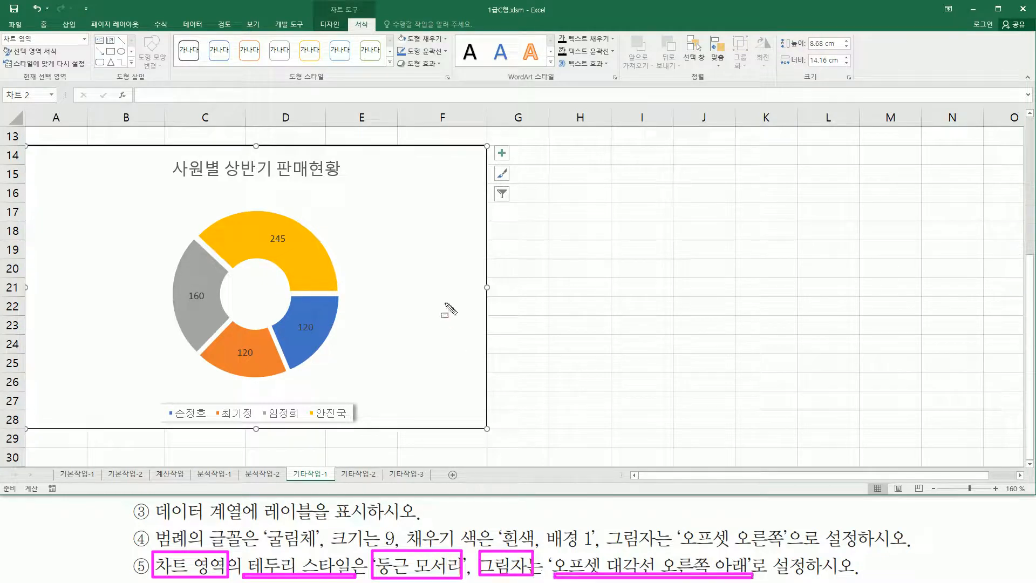
pyautogui.press('Escape')
pyautogui.click(453, 163)
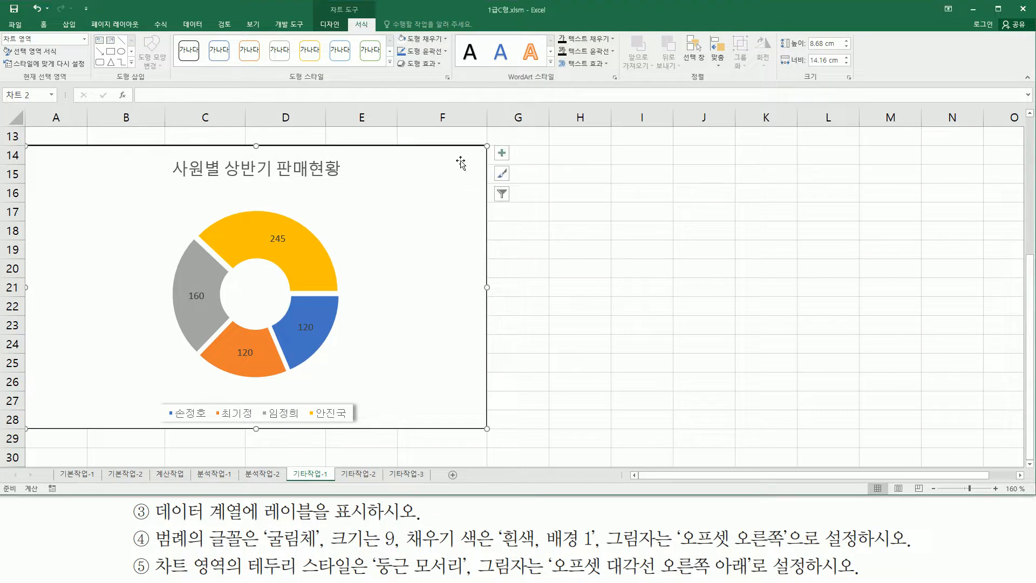
pyautogui.rightClick(433, 151)
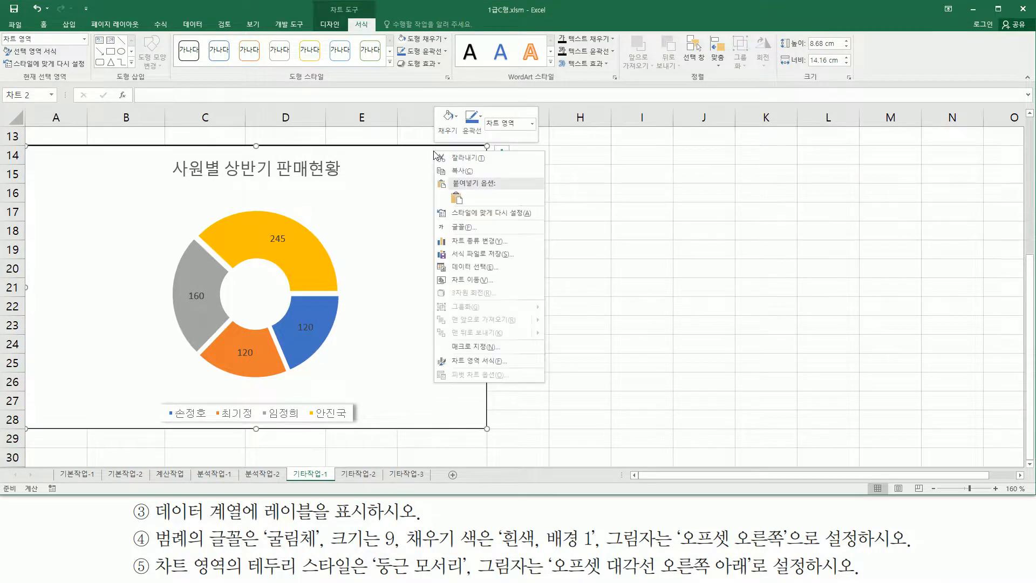
pyautogui.click(508, 361)
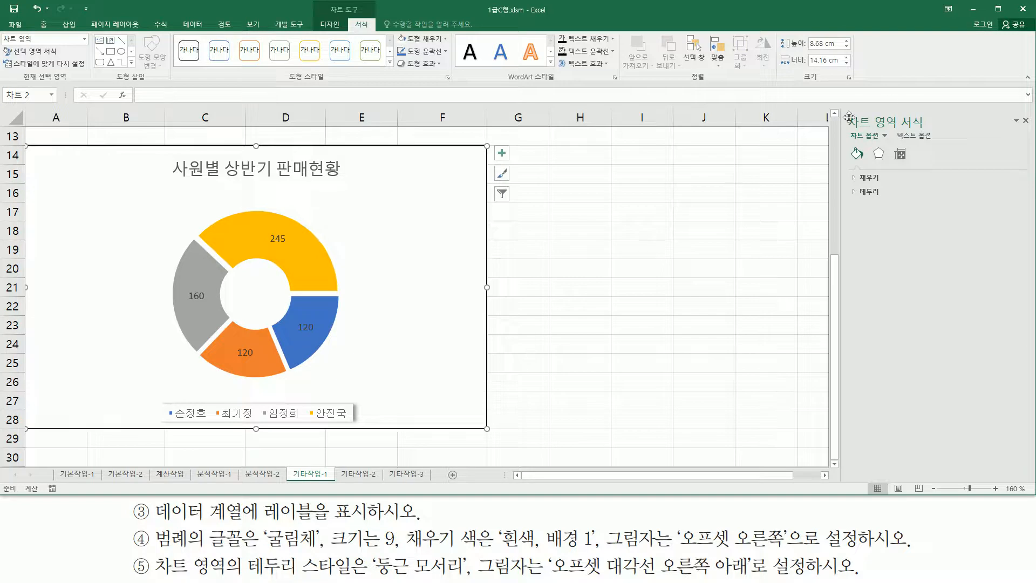
pyautogui.moveTo(847, 111)
pyautogui.mouseDown()
pyautogui.moveTo(874, 127)
pyautogui.moveTo(939, 130)
pyautogui.mouseUp()
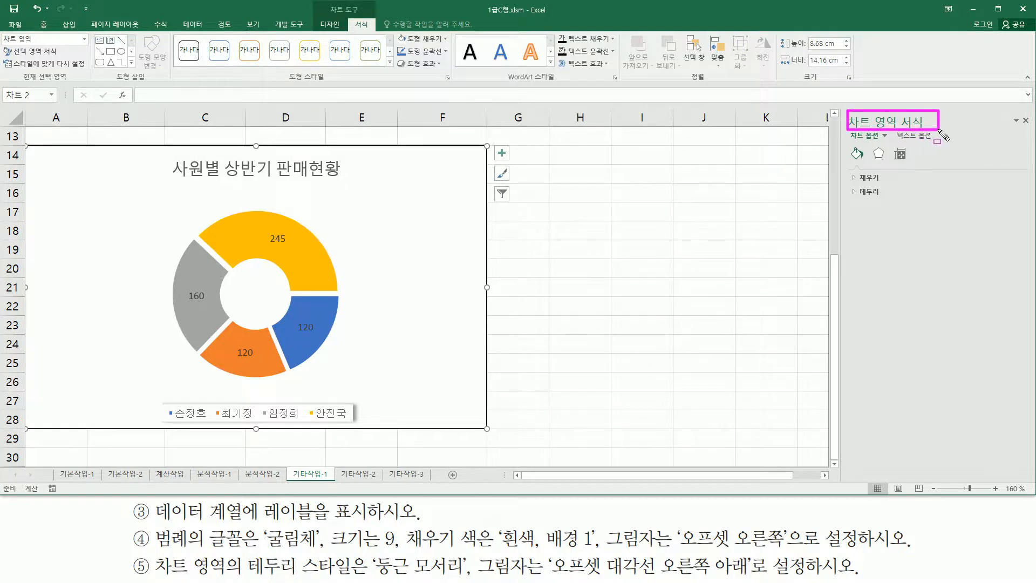
pyautogui.moveTo(848, 185)
pyautogui.mouseDown()
pyautogui.moveTo(863, 200)
pyautogui.moveTo(897, 200)
pyautogui.mouseUp()
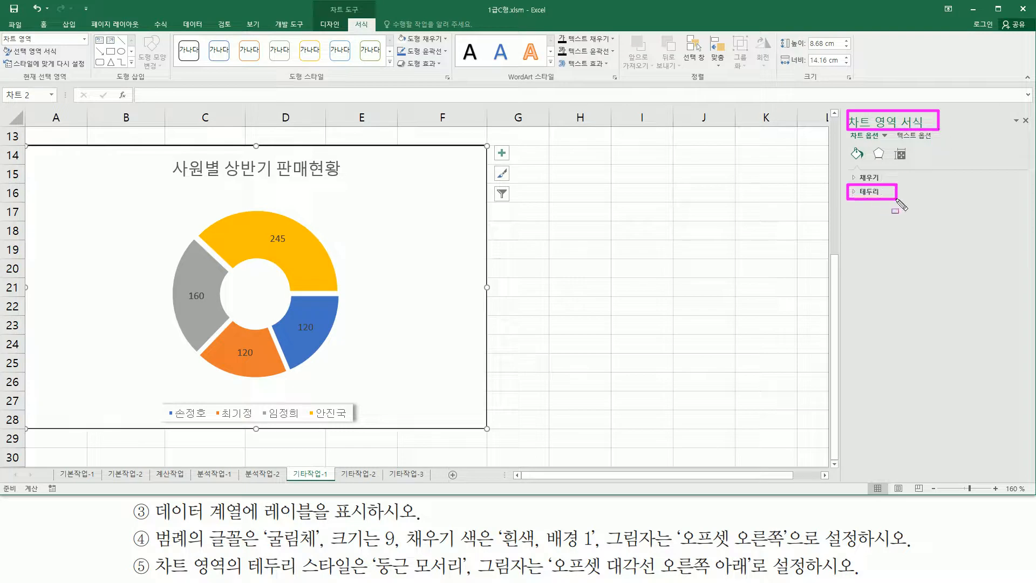
pyautogui.press('Escape')
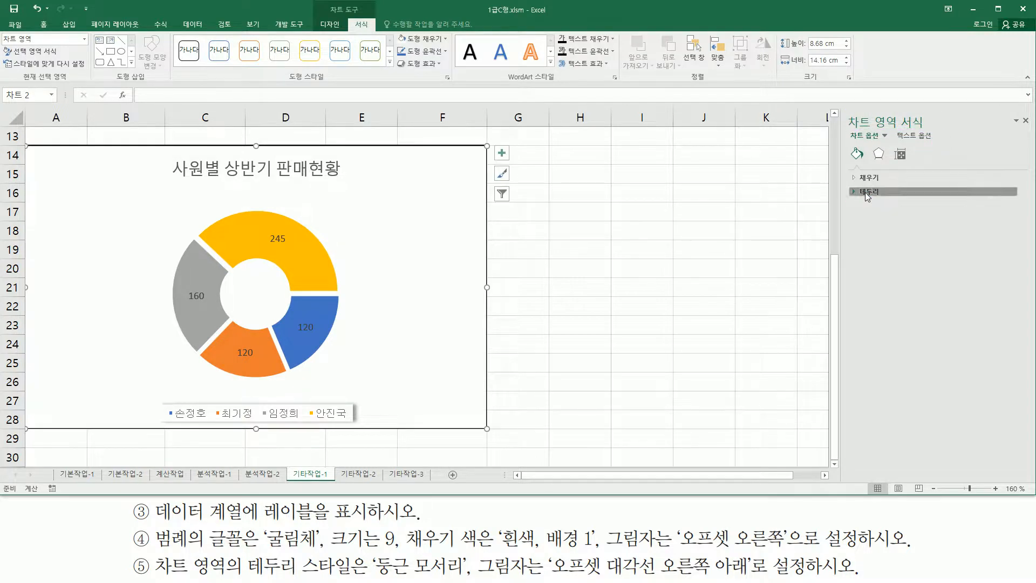
pyautogui.click(866, 192)
pyautogui.hotkey('ctrl', '2')
pyautogui.moveTo(859, 440); pyautogui.dragTo(940, 473)
pyautogui.press('Escape')
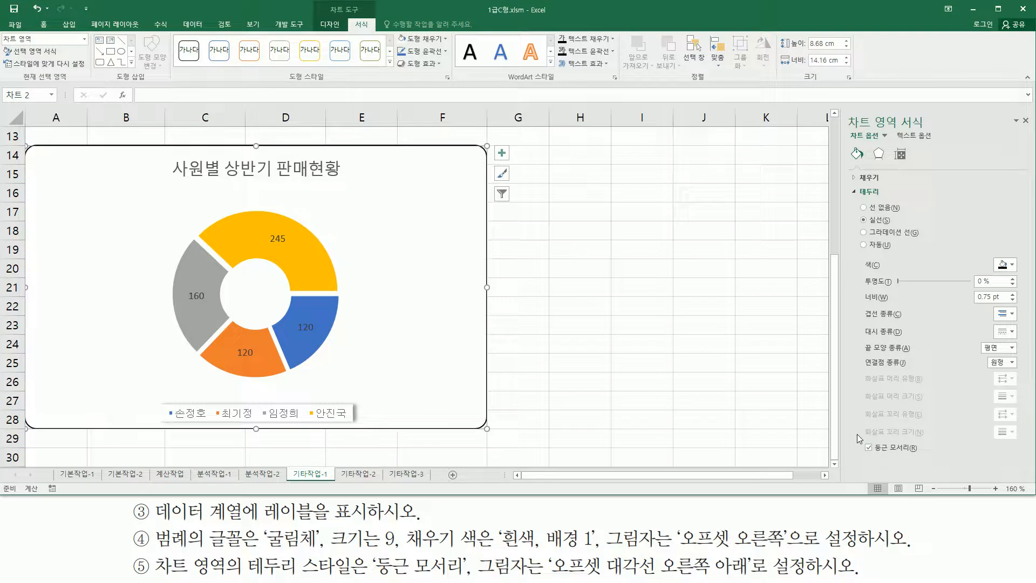
# Apply the outer shadow preset 오프셋 대각선 오른쪽 아래 to the chart area and close the formatting options
pyautogui.hotkey('ctrl', '2')
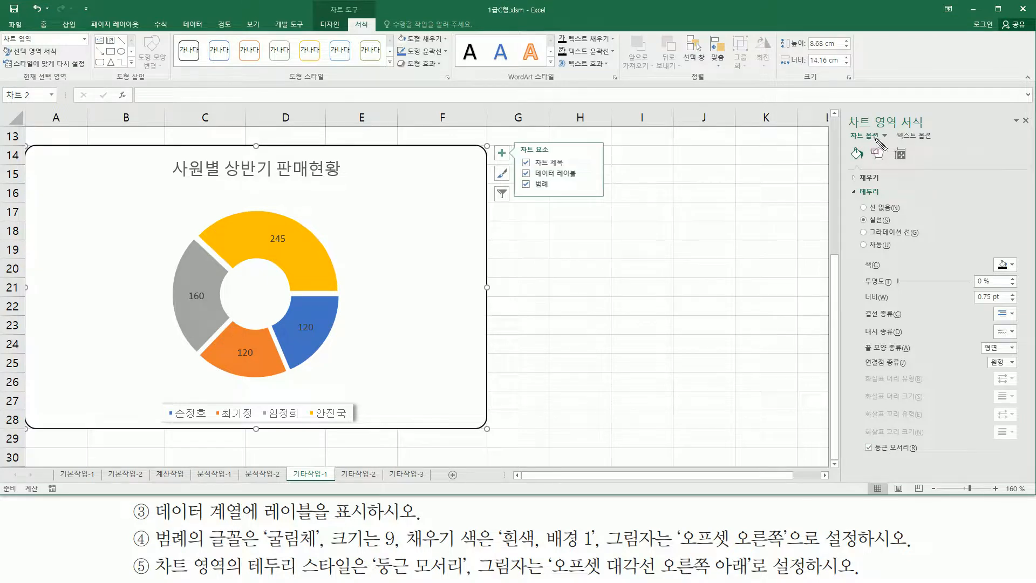
pyautogui.moveTo(871, 139); pyautogui.dragTo(892, 170)
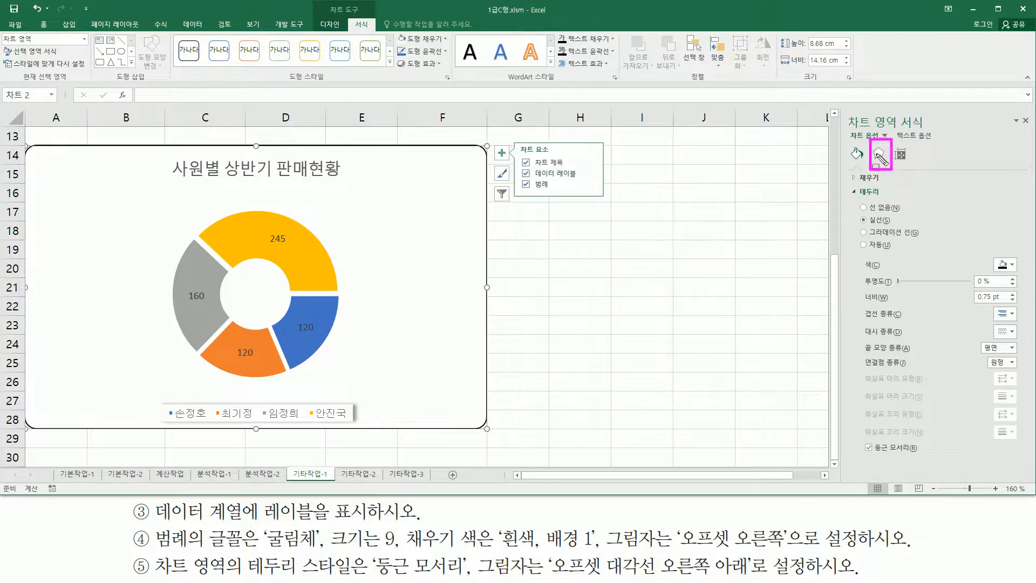
pyautogui.press('Escape')
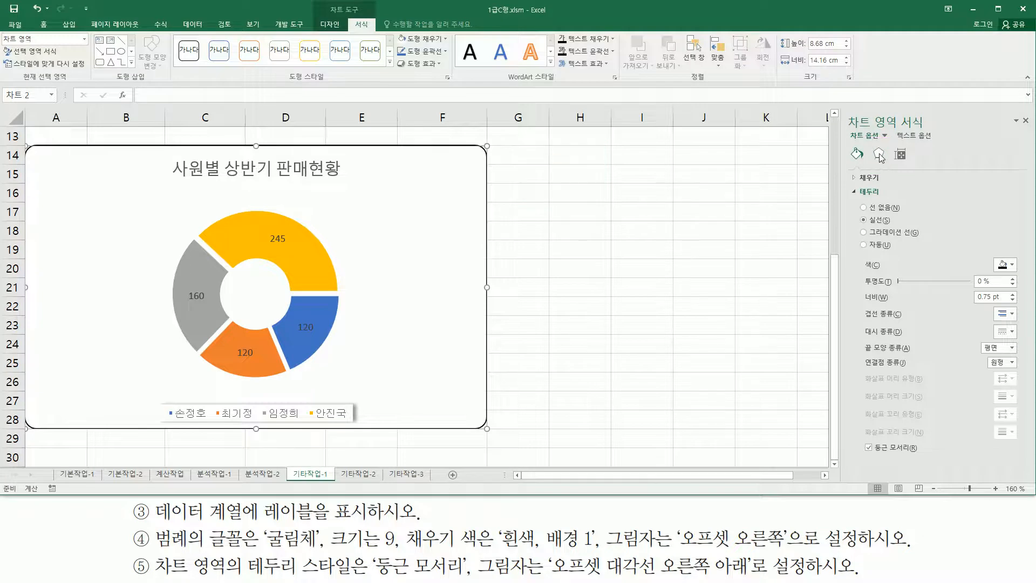
pyautogui.click(879, 154)
pyautogui.hotkey('ctrl', '2')
pyautogui.moveTo(846, 167)
pyautogui.mouseDown()
pyautogui.moveTo(907, 214)
pyautogui.moveTo(923, 212)
pyautogui.moveTo(933, 235)
pyautogui.mouseUp()
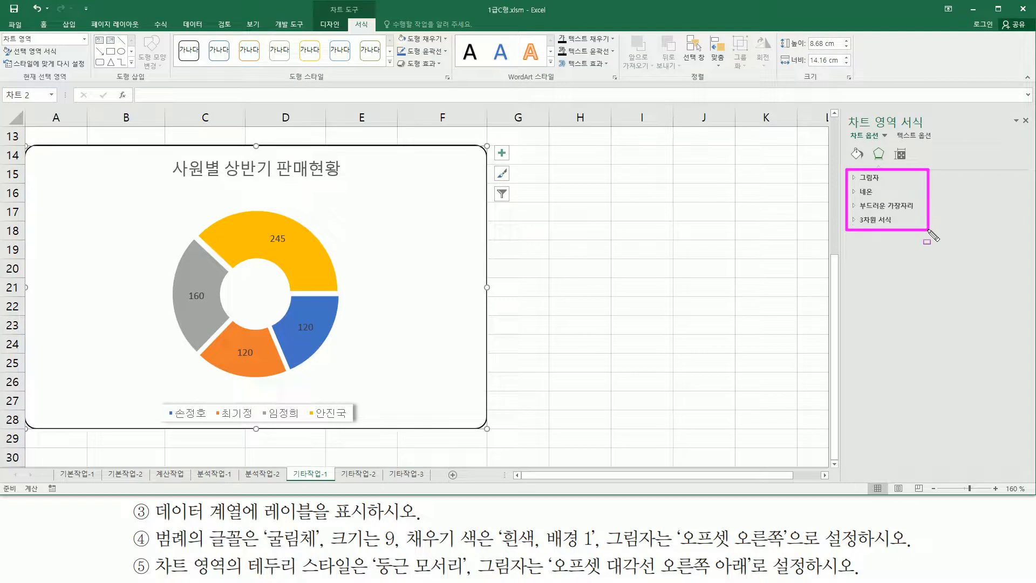
pyautogui.moveTo(929, 230); pyautogui.dragTo(926, 185)
pyautogui.press('Escape')
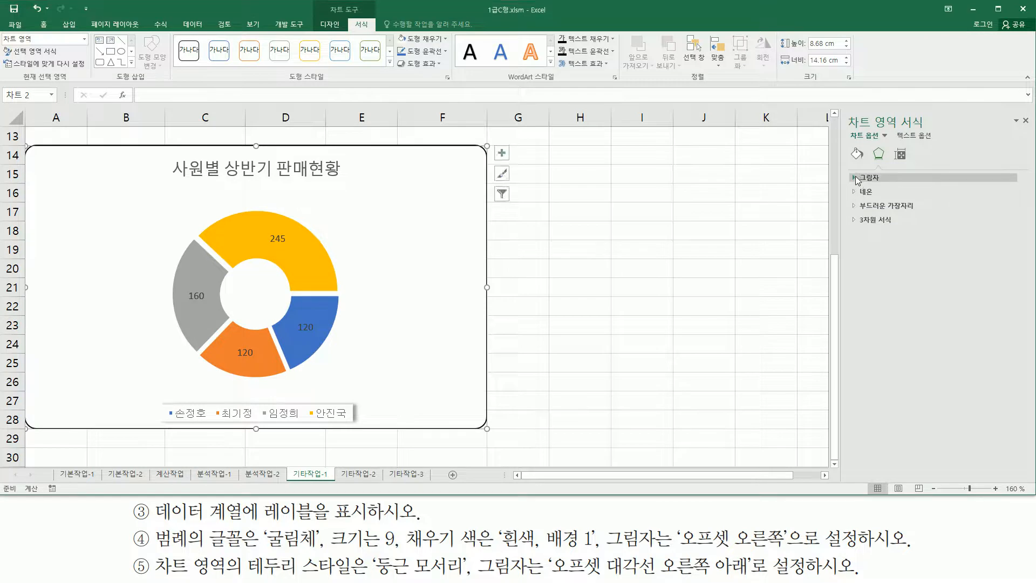
pyautogui.click(857, 180)
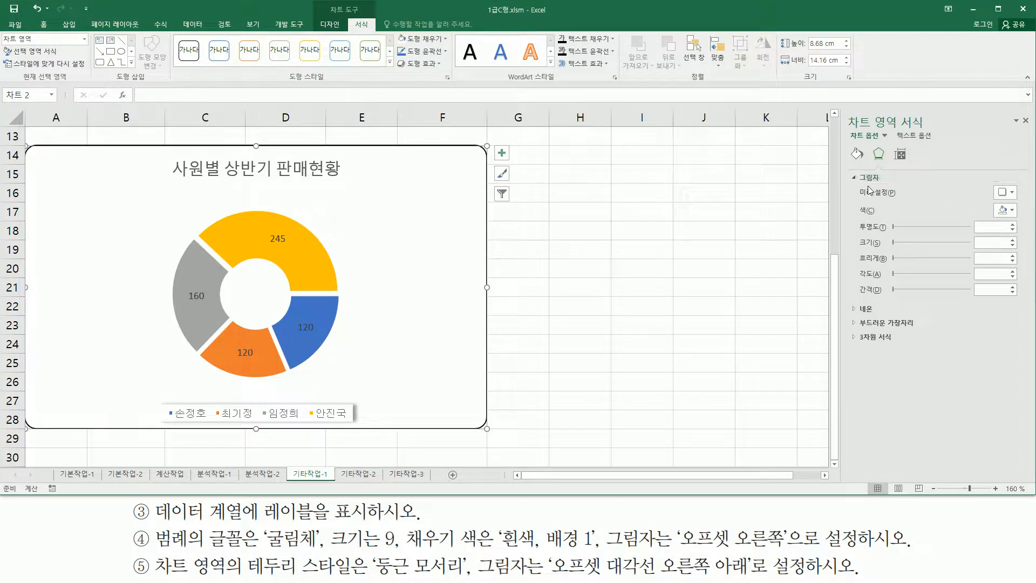
pyautogui.moveTo(858, 190); pyautogui.dragTo(1017, 210)
pyautogui.press('Escape')
pyautogui.click(1011, 192)
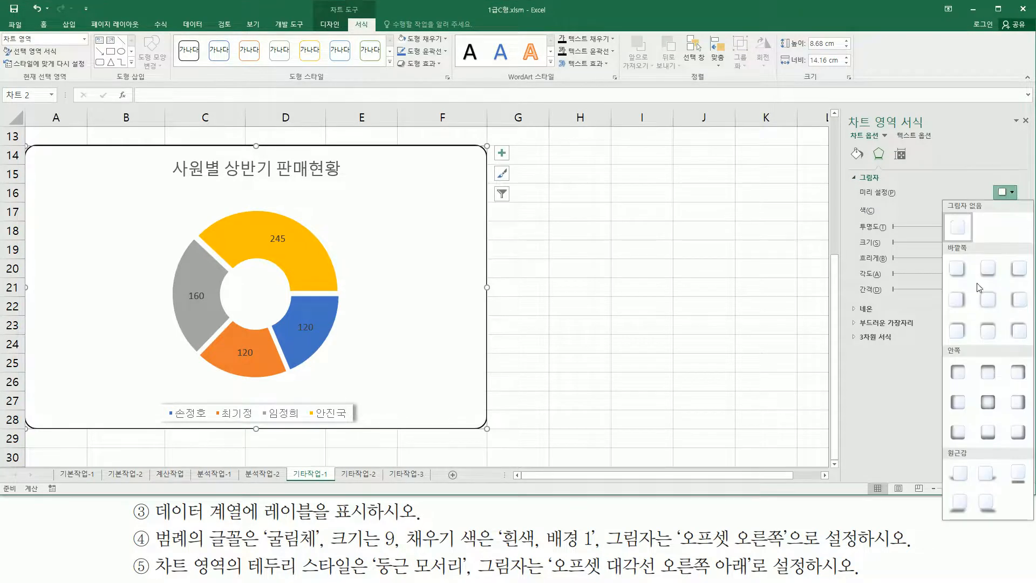
pyautogui.click(957, 264)
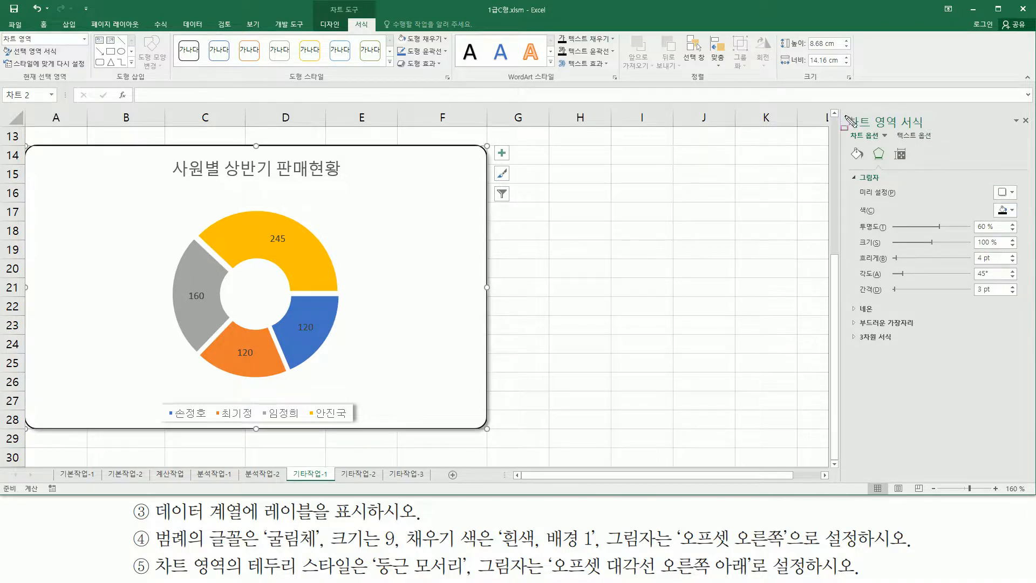
pyautogui.click(1026, 120)
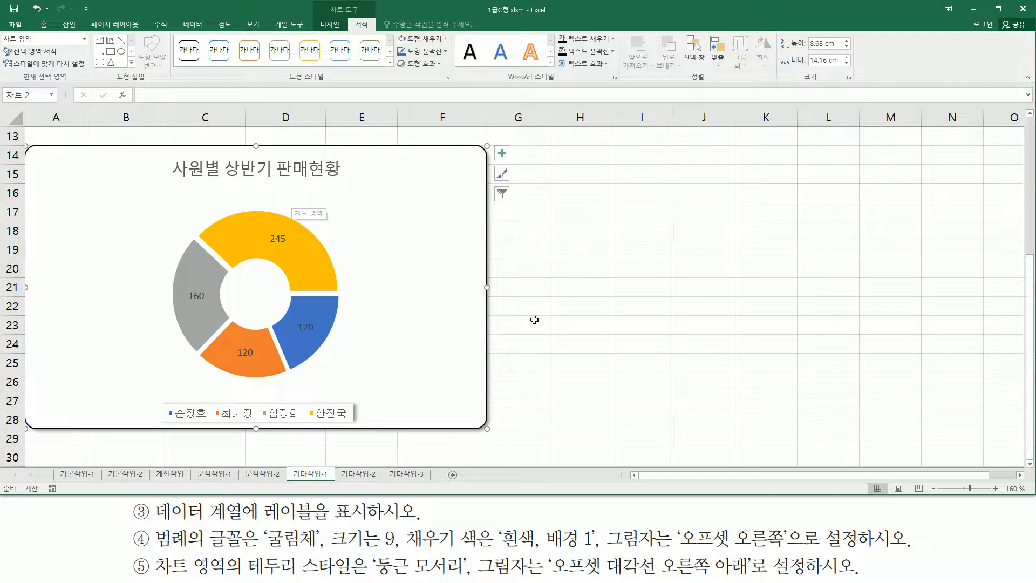
# Deselect the chart and review its title, doughnut slices, data labels and legend
pyautogui.click(571, 265)
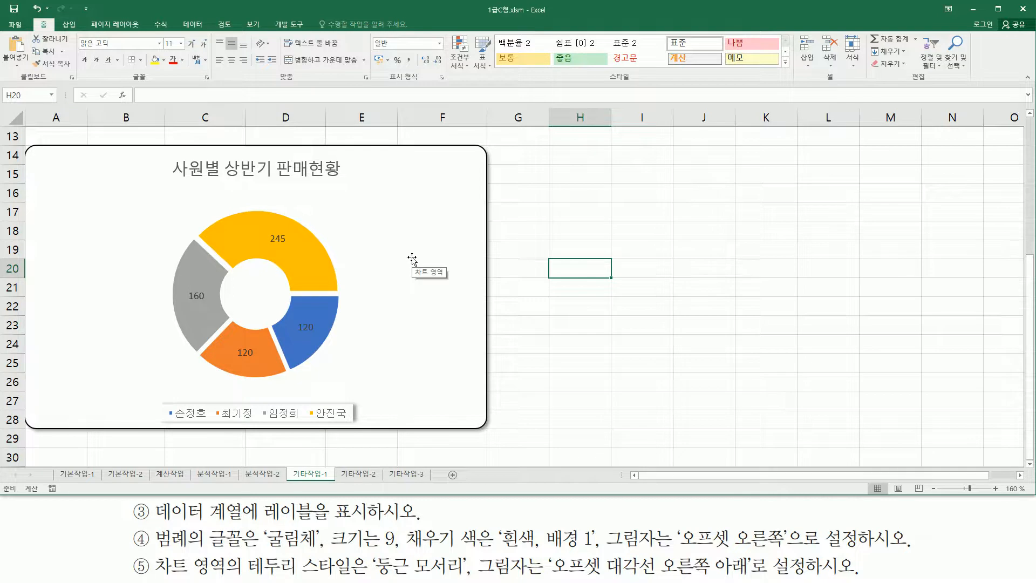
pyautogui.moveTo(162, 156); pyautogui.dragTo(359, 190)
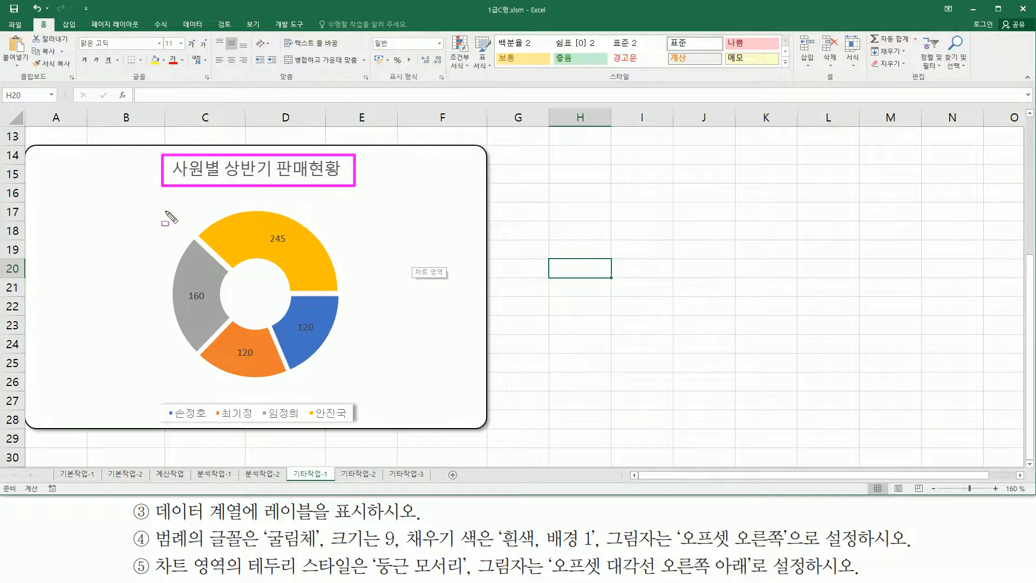
pyautogui.moveTo(166, 198); pyautogui.dragTo(352, 384)
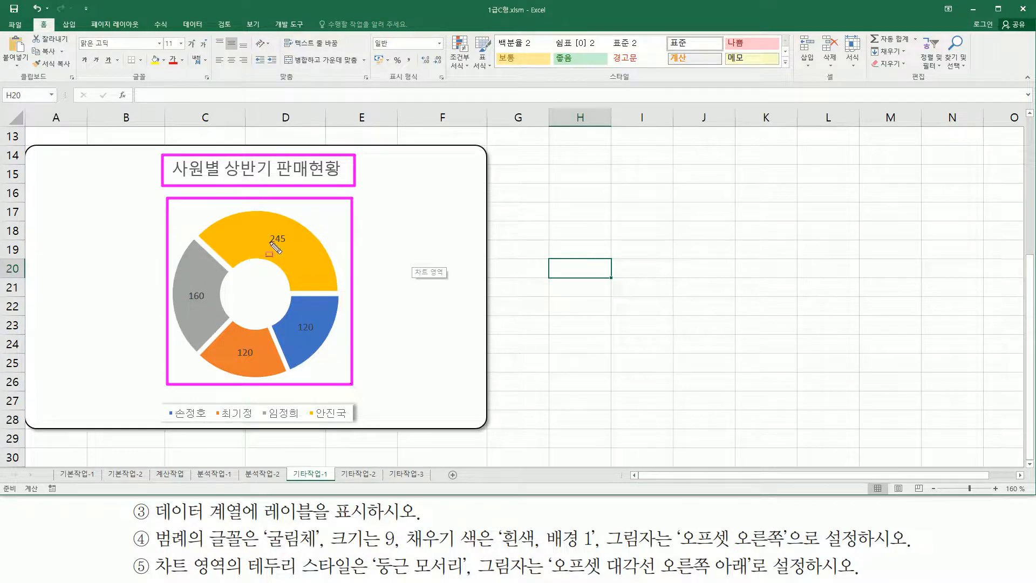
pyautogui.moveTo(265, 244); pyautogui.dragTo(297, 244)
pyautogui.moveTo(188, 303); pyautogui.dragTo(206, 304)
pyautogui.moveTo(233, 358); pyautogui.dragTo(254, 358)
pyautogui.moveTo(154, 398); pyautogui.dragTo(368, 429)
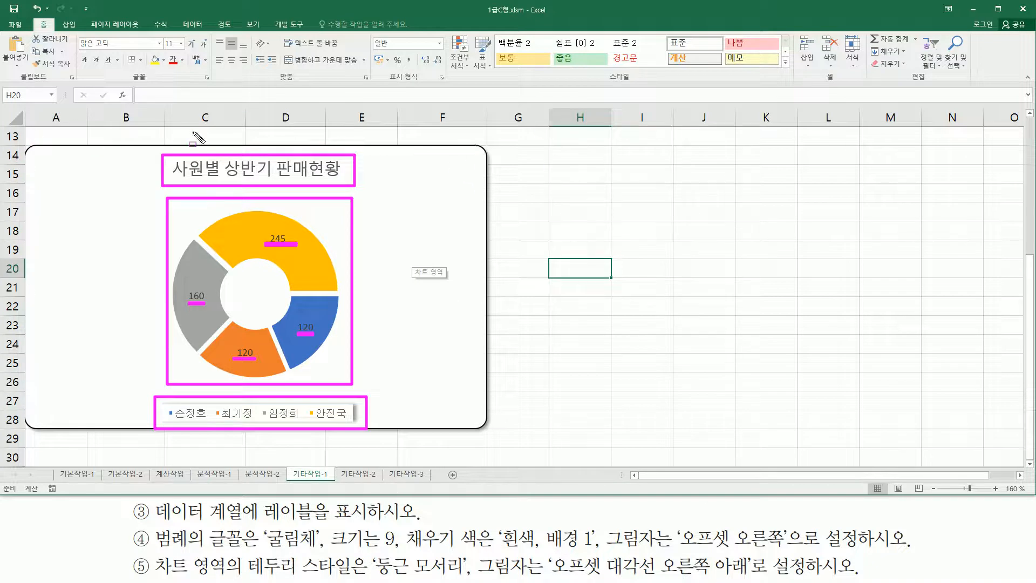
pyautogui.press('Escape')
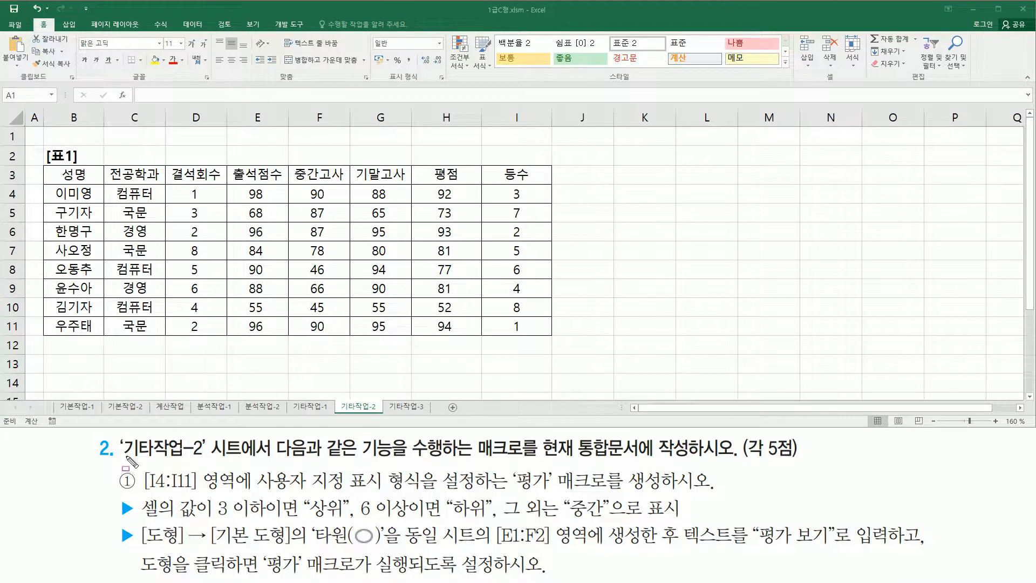
# Review the instructions for the 평가 macro and the custom number format conditions it applies to I4:I11 on sheet 기타작업-2
pyautogui.moveTo(124, 460); pyautogui.dragTo(205, 461)
pyautogui.moveTo(476, 462); pyautogui.dragTo(643, 462)
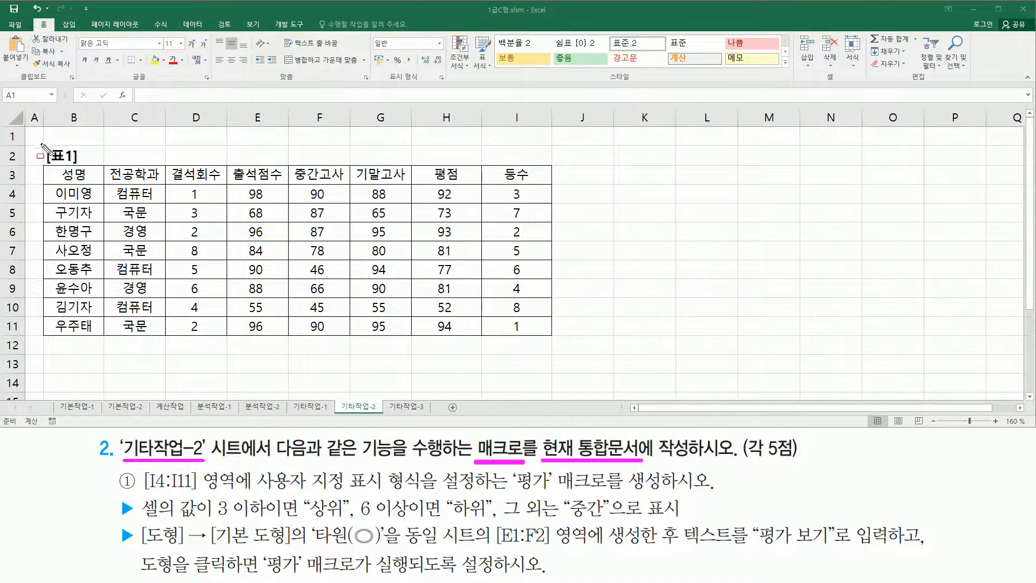
pyautogui.moveTo(40, 143)
pyautogui.mouseDown()
pyautogui.moveTo(143, 298)
pyautogui.moveTo(556, 360)
pyautogui.moveTo(563, 347)
pyautogui.mouseUp()
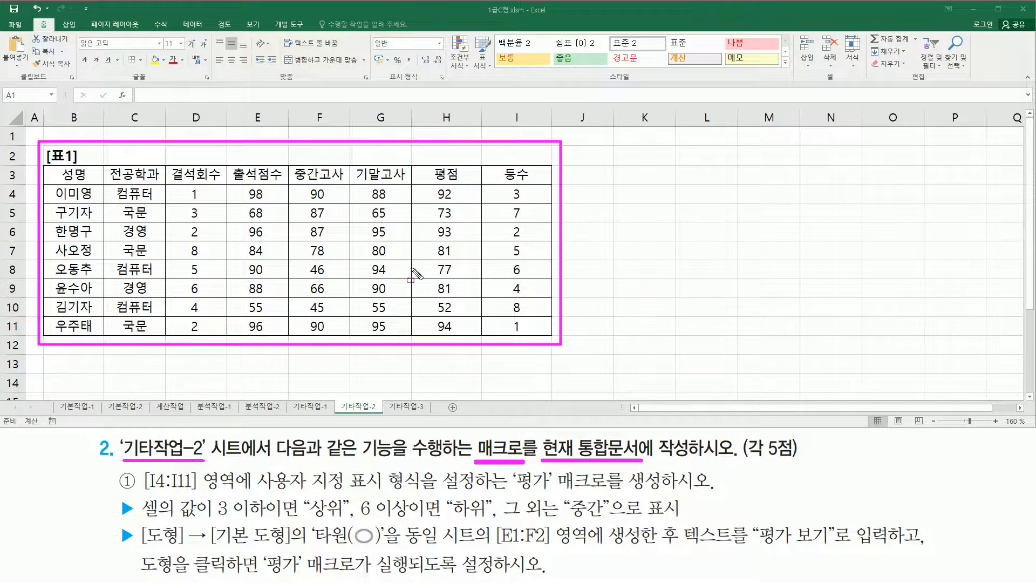
pyautogui.press('Escape')
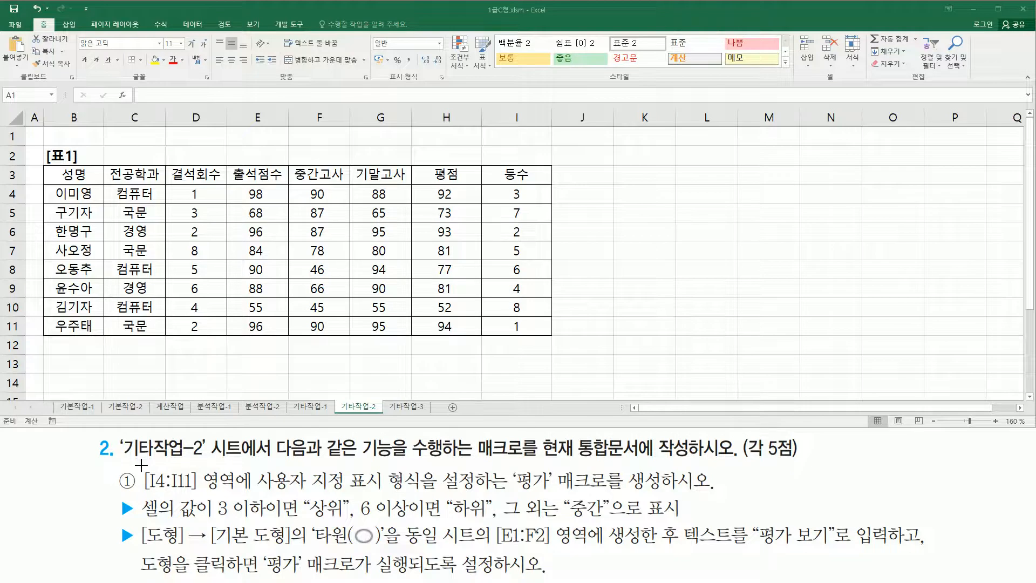
pyautogui.moveTo(139, 465)
pyautogui.mouseDown()
pyautogui.moveTo(154, 486)
pyautogui.moveTo(239, 493)
pyautogui.mouseUp()
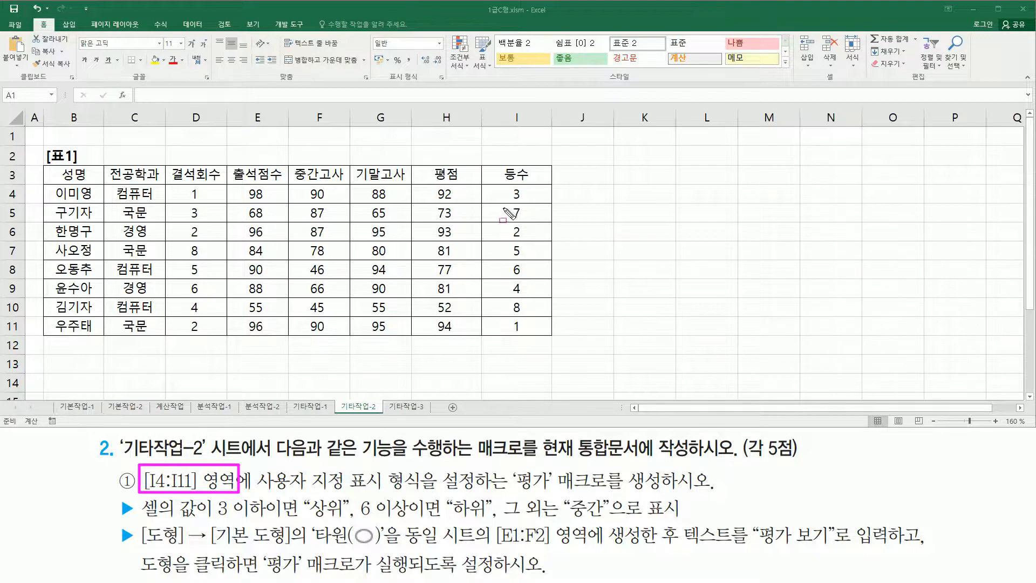
pyautogui.moveTo(500, 185)
pyautogui.mouseDown()
pyautogui.moveTo(530, 273)
pyautogui.moveTo(537, 337)
pyautogui.mouseUp()
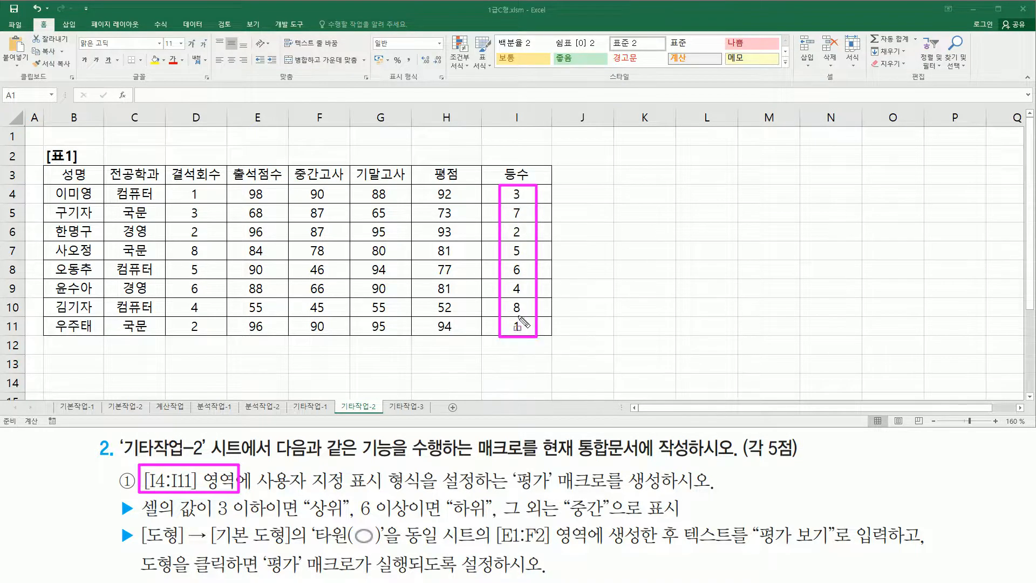
pyautogui.moveTo(262, 493); pyautogui.dragTo(420, 492)
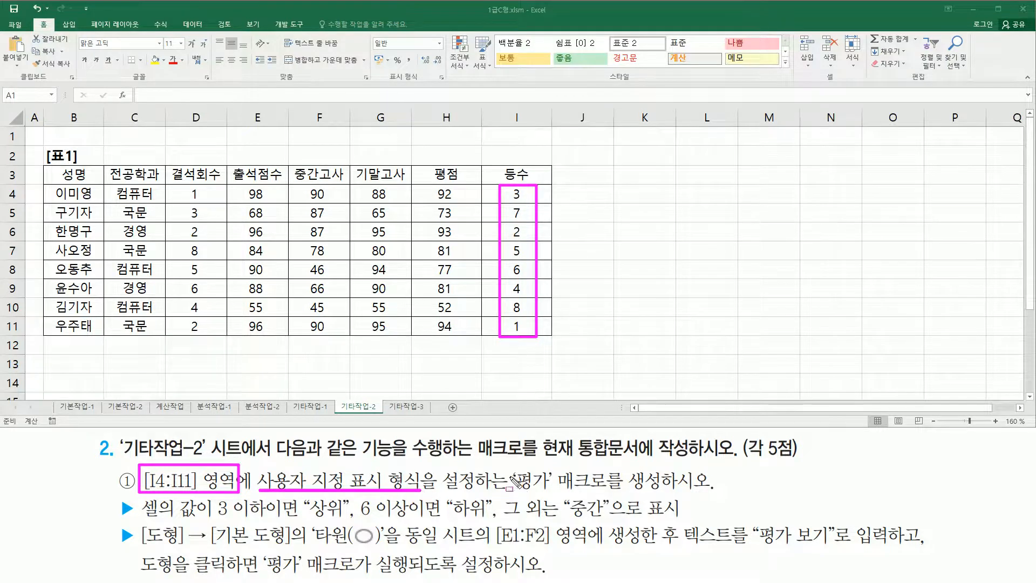
pyautogui.moveTo(513, 467)
pyautogui.mouseDown()
pyautogui.moveTo(523, 494)
pyautogui.moveTo(665, 493)
pyautogui.mouseUp()
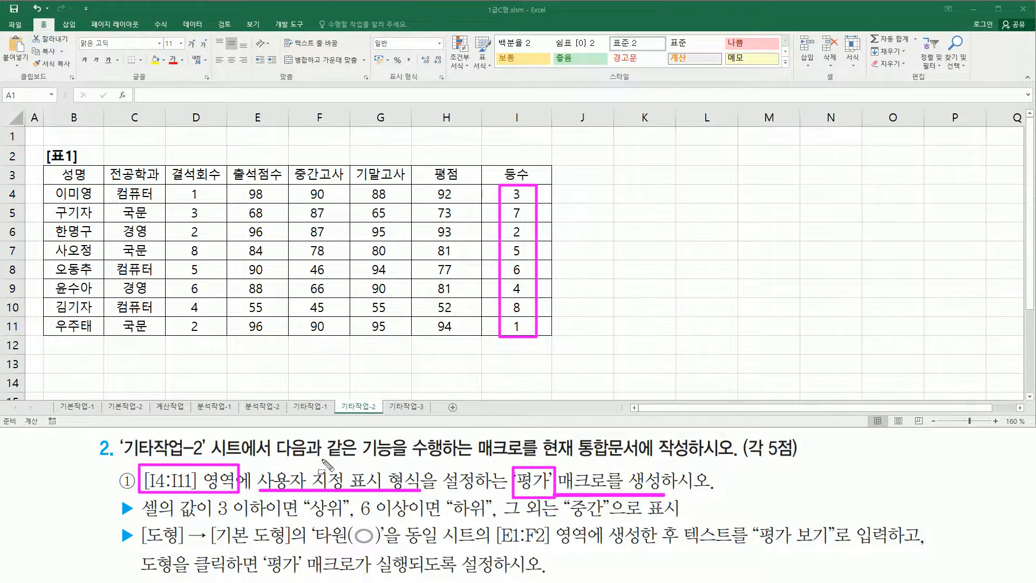
pyautogui.moveTo(141, 519)
pyautogui.mouseDown()
pyautogui.moveTo(388, 522)
pyautogui.moveTo(358, 499)
pyautogui.mouseUp()
pyautogui.moveTo(449, 519); pyautogui.dragTo(486, 520)
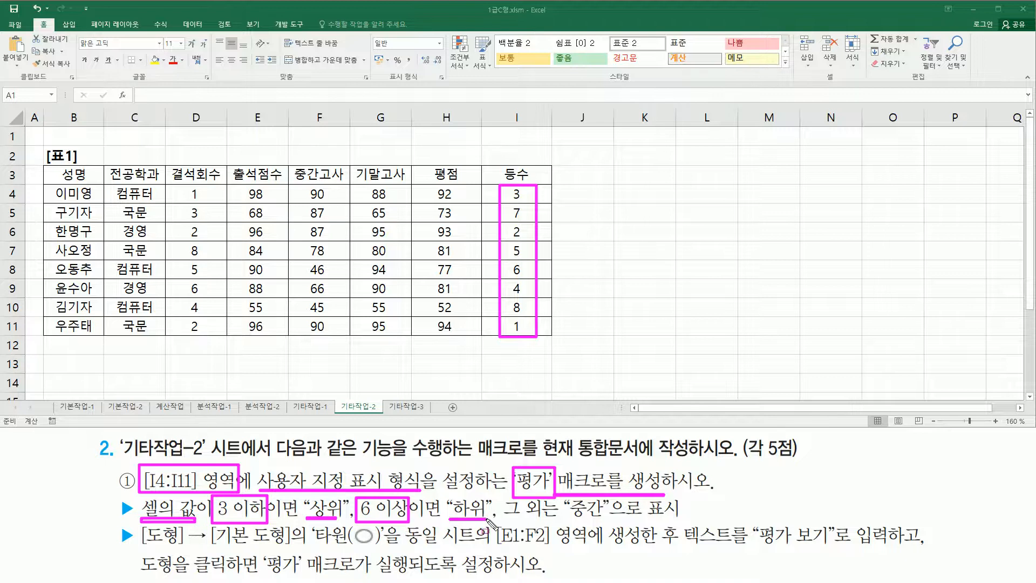
pyautogui.moveTo(567, 519); pyautogui.dragTo(605, 519)
pyautogui.press('e')
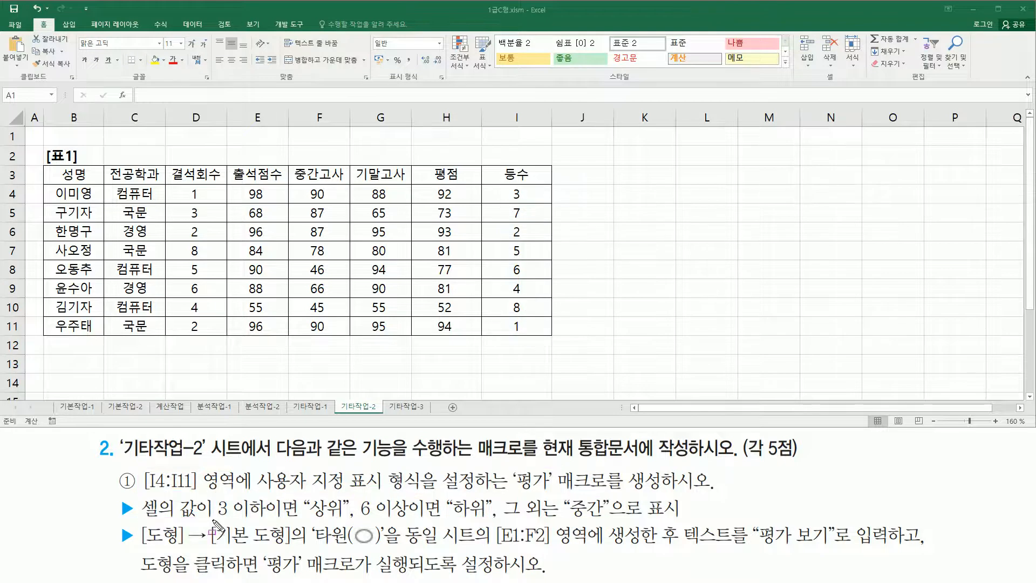
pyautogui.moveTo(209, 518); pyautogui.dragTo(266, 518)
pyautogui.moveTo(358, 519); pyautogui.dragTo(406, 520)
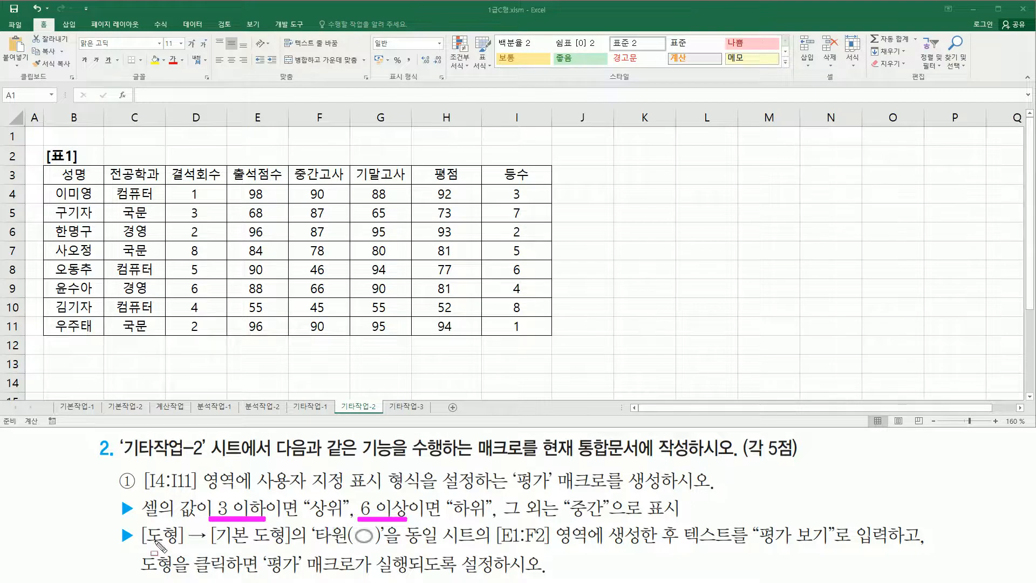
# Review the instructions for the oval over E1:F2, covering its 평가 보기 text and macro assignment
pyautogui.press('Escape')
pyautogui.moveTo(139, 546); pyautogui.dragTo(287, 546)
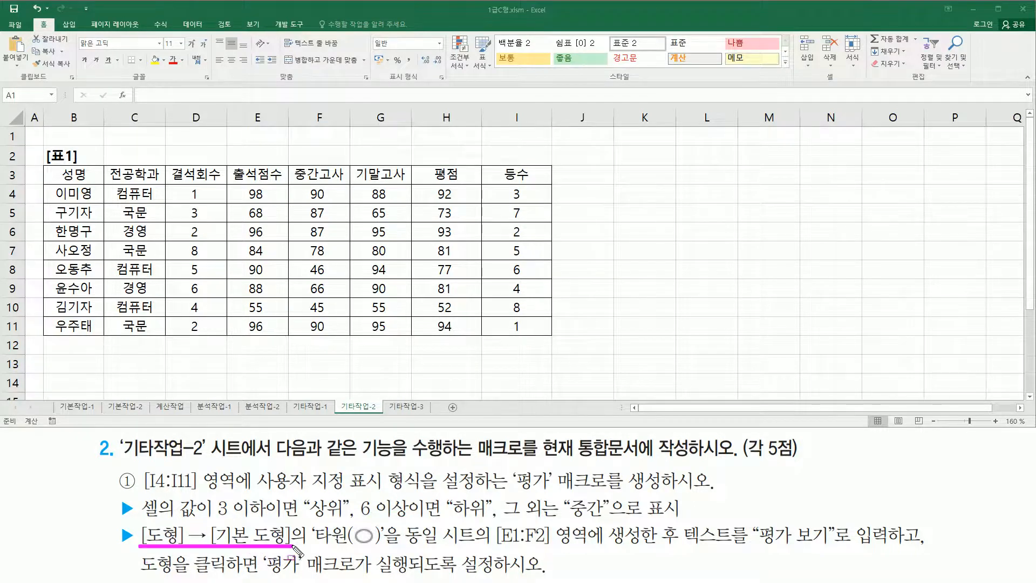
pyautogui.moveTo(307, 522)
pyautogui.mouseDown()
pyautogui.moveTo(328, 544)
pyautogui.moveTo(388, 552)
pyautogui.mouseUp()
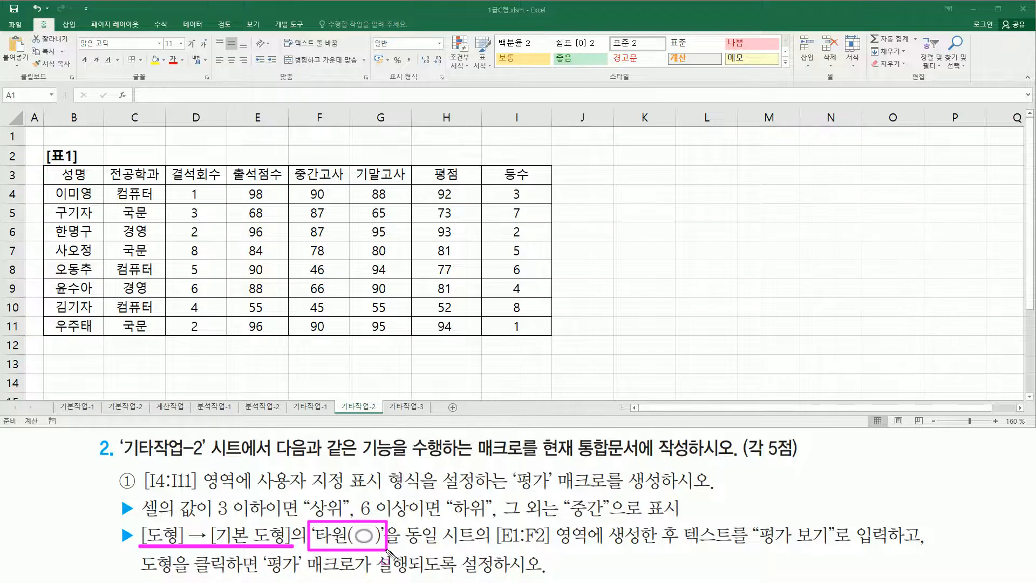
pyautogui.moveTo(494, 545); pyautogui.dragTo(652, 547)
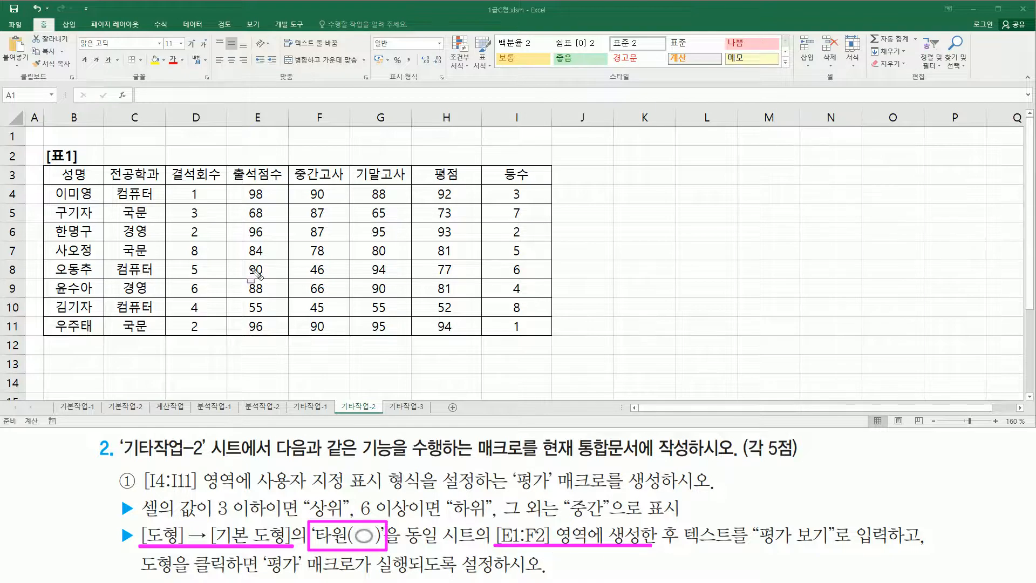
pyautogui.moveTo(227, 127)
pyautogui.mouseDown()
pyautogui.moveTo(256, 155)
pyautogui.moveTo(351, 165)
pyautogui.mouseUp()
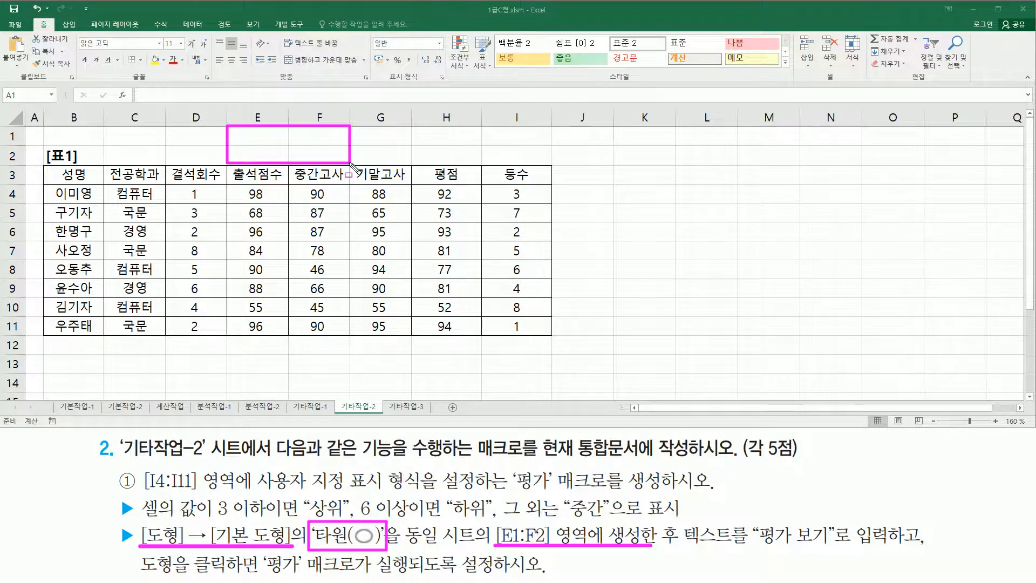
pyautogui.moveTo(681, 521)
pyautogui.mouseDown()
pyautogui.moveTo(698, 540)
pyautogui.moveTo(854, 556)
pyautogui.mouseUp()
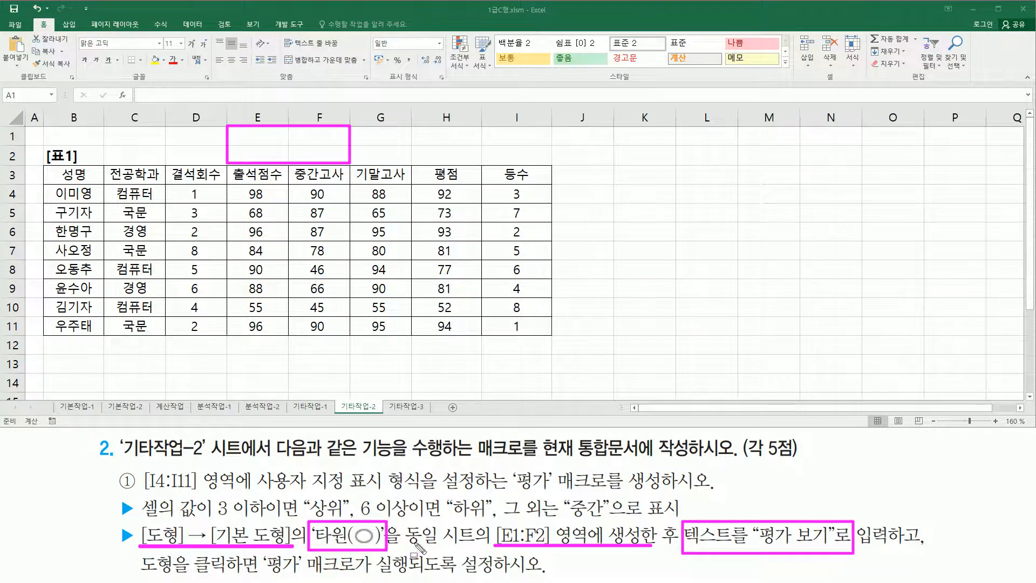
pyautogui.moveTo(141, 573); pyautogui.dragTo(410, 577)
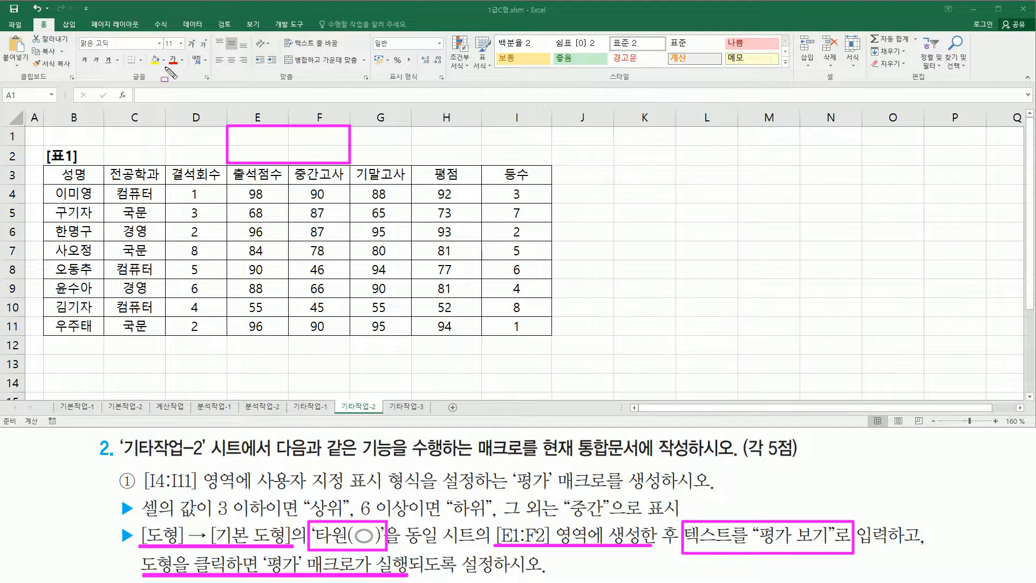
pyautogui.press('Escape')
# Draw a 타원 basic shape covering cells E1:F2, about 1.17 cm high and 3.77 cm wide
pyautogui.moveTo(57, 16); pyautogui.dragTo(73, 31)
pyautogui.press('Escape')
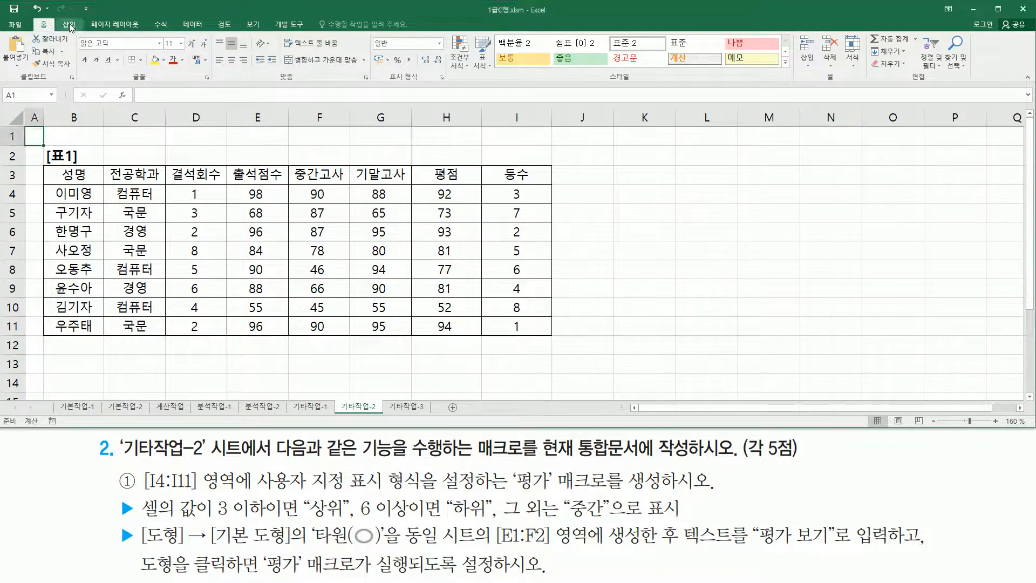
pyautogui.click(69, 23)
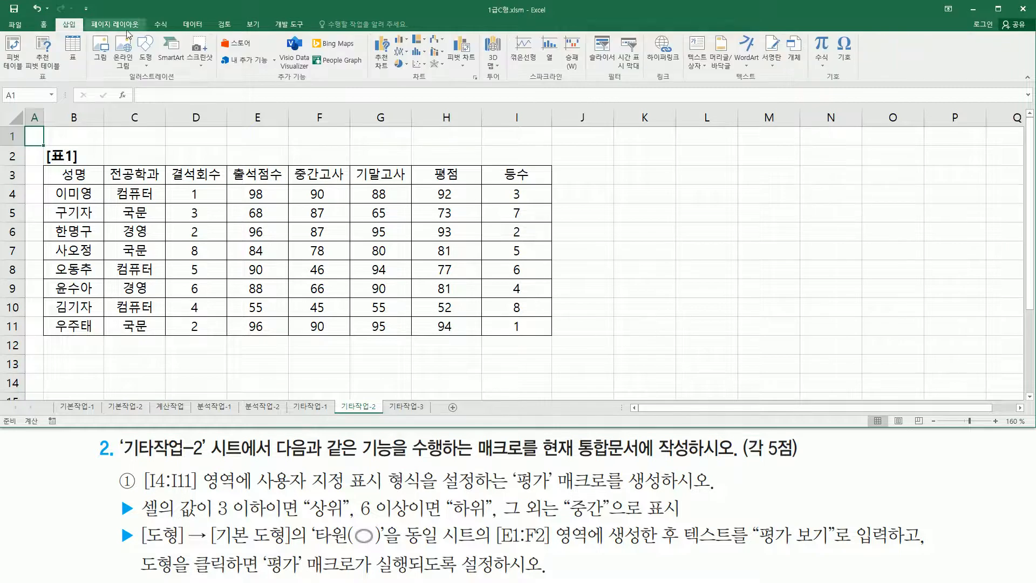
pyautogui.moveTo(135, 31); pyautogui.dragTo(159, 72)
pyautogui.press('Escape')
pyautogui.click(146, 58)
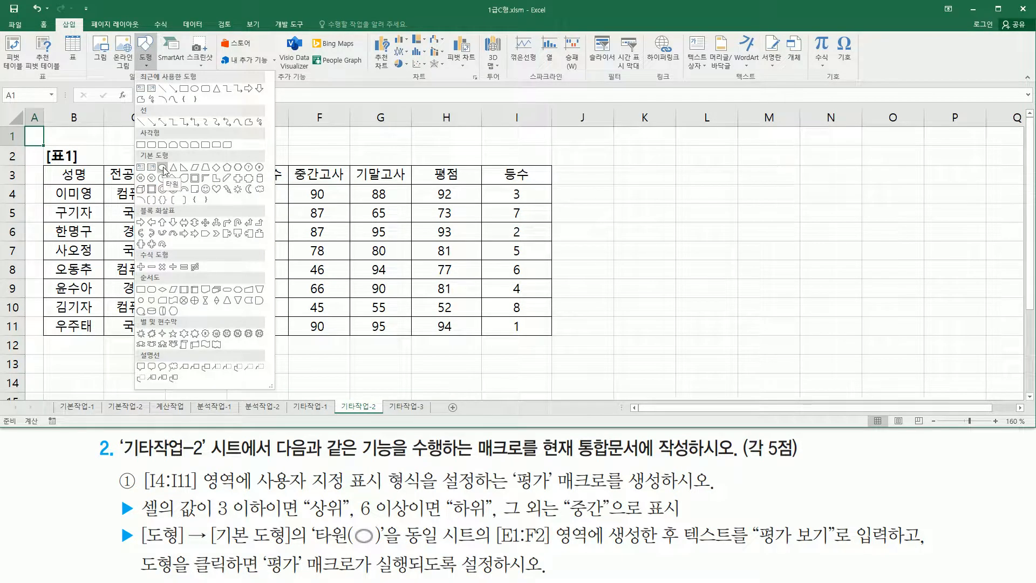
pyautogui.click(164, 168)
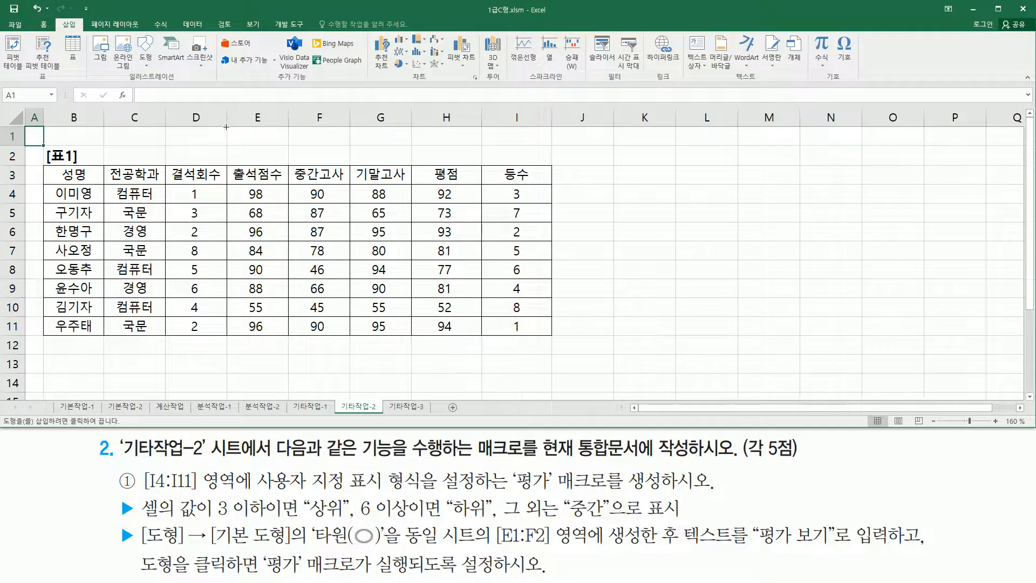
pyautogui.moveTo(227, 127); pyautogui.dragTo(349, 164)
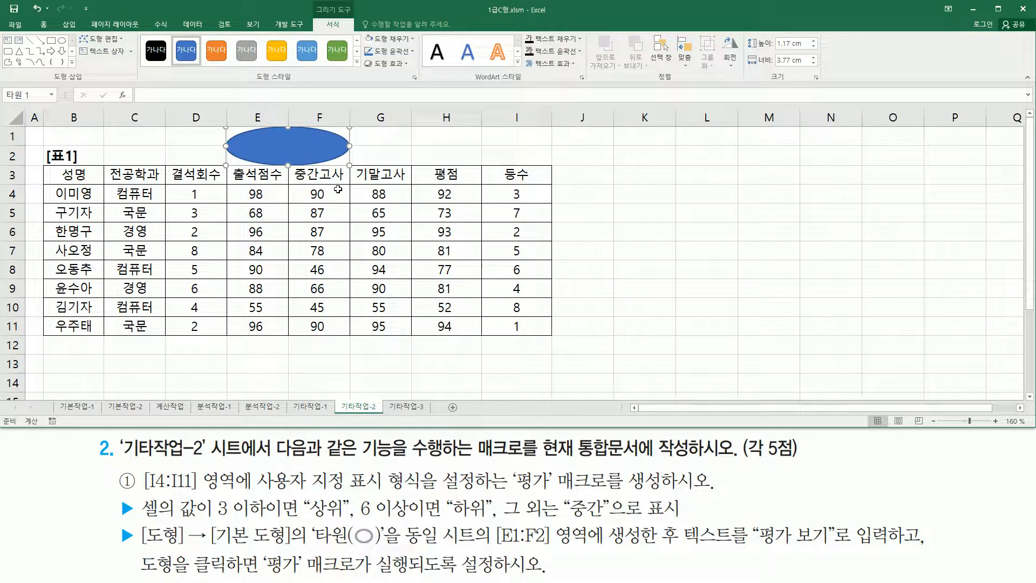
# Open the macro assignment for the oval and name its macro 평가
pyautogui.rightClick(321, 140)
pyautogui.rightClick(323, 141)
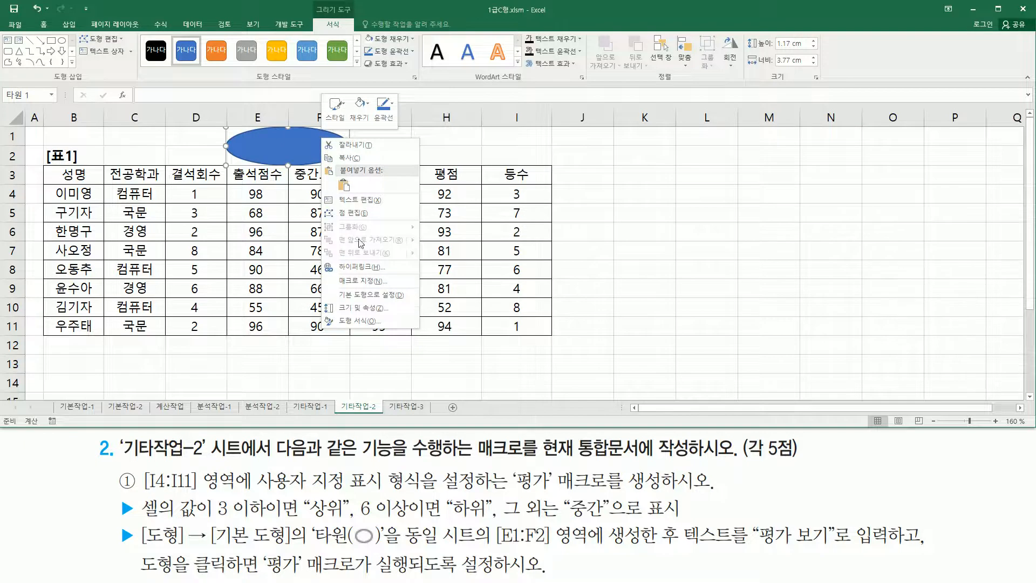
pyautogui.click(391, 280)
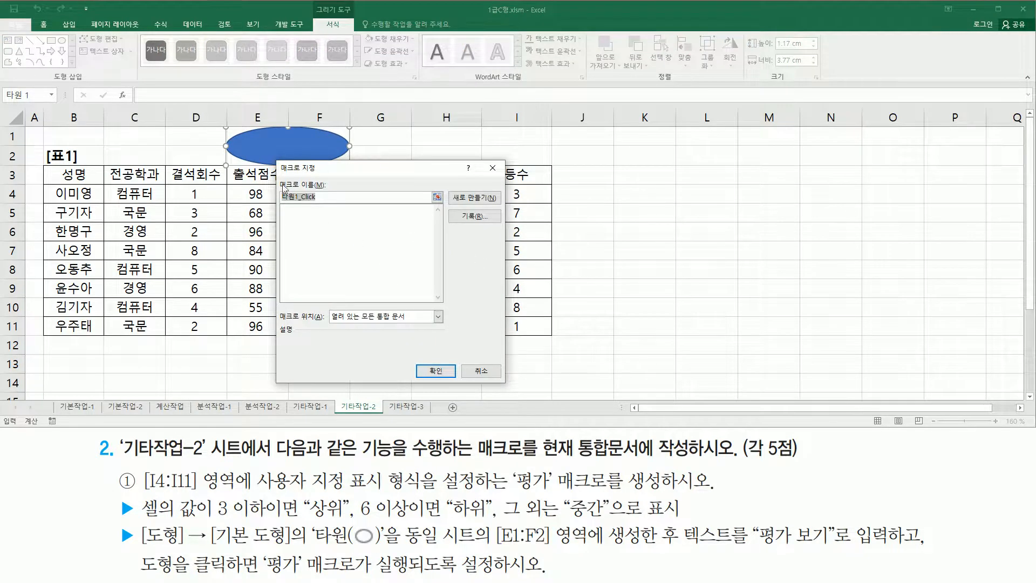
pyautogui.moveTo(277, 176); pyautogui.dragTo(341, 205)
pyautogui.press('Escape')
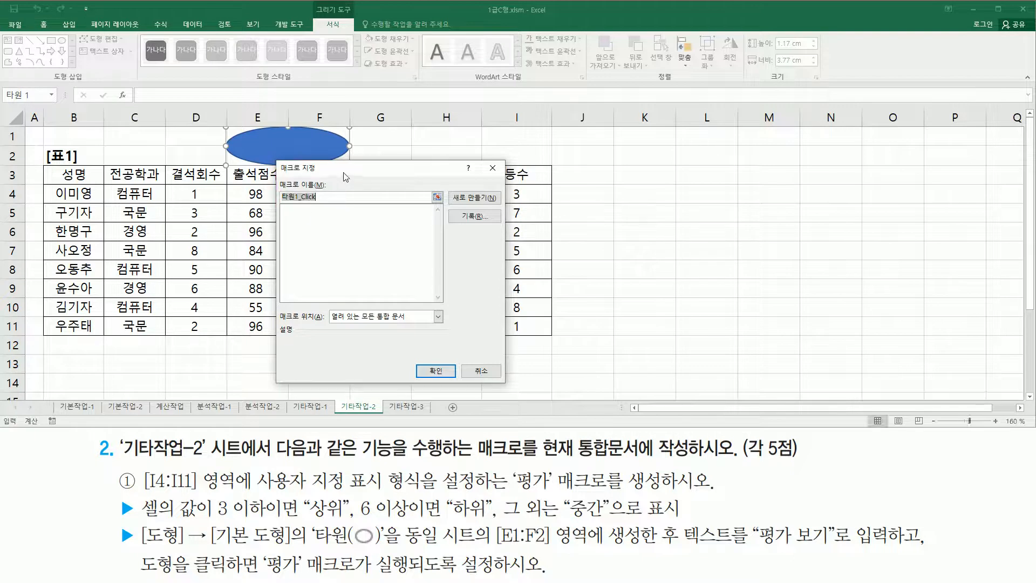
pyautogui.moveTo(509, 465)
pyautogui.mouseDown()
pyautogui.moveTo(527, 489)
pyautogui.moveTo(665, 491)
pyautogui.mouseUp()
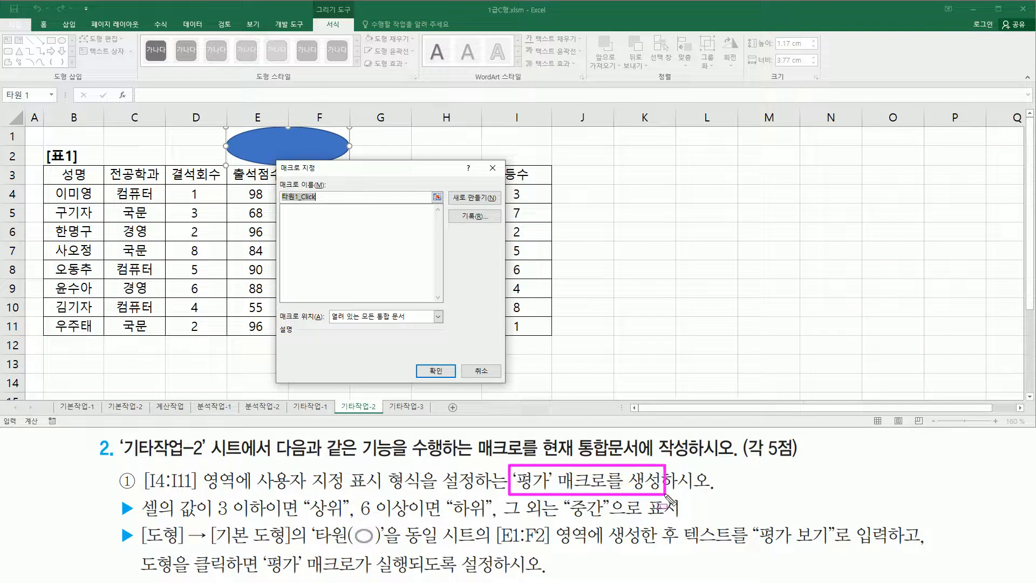
pyautogui.press('Escape')
pyautogui.write('평가')
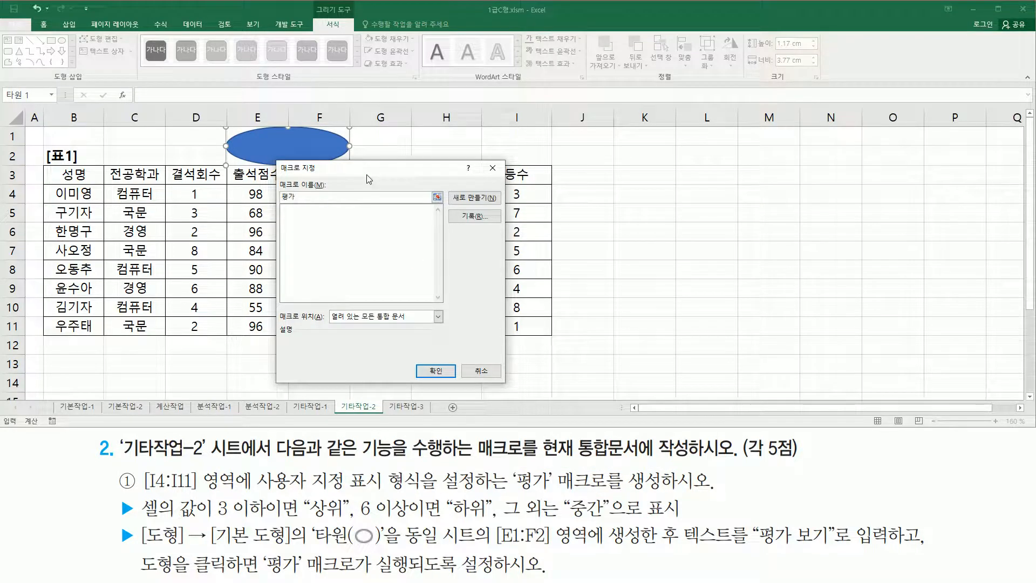
# Start recording the 평가 macro with 현재 통합 문서 as its storage location
pyautogui.moveTo(450, 206); pyautogui.dragTo(497, 228)
pyautogui.press('Escape')
pyautogui.click(481, 221)
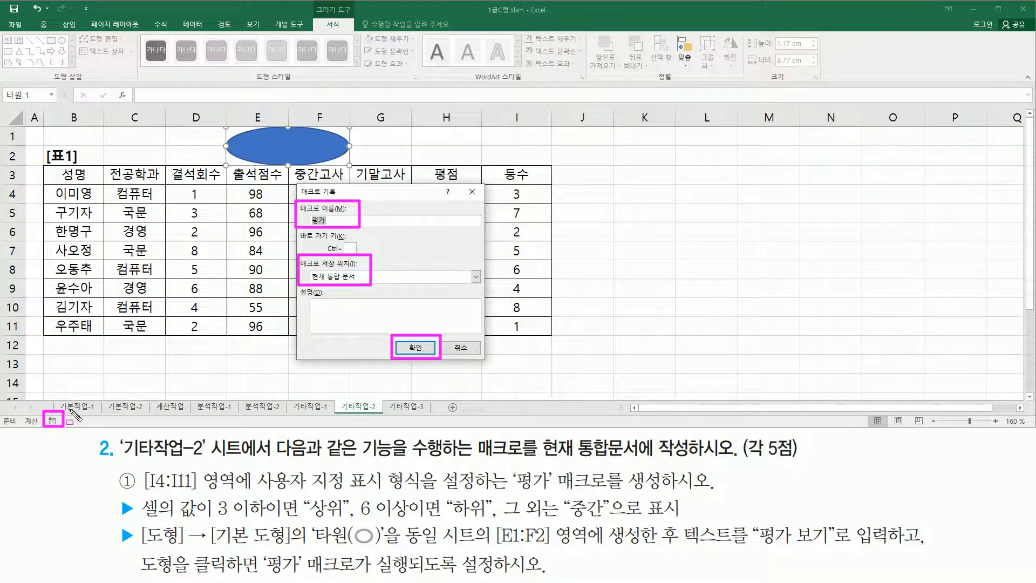
pyautogui.click(413, 348)
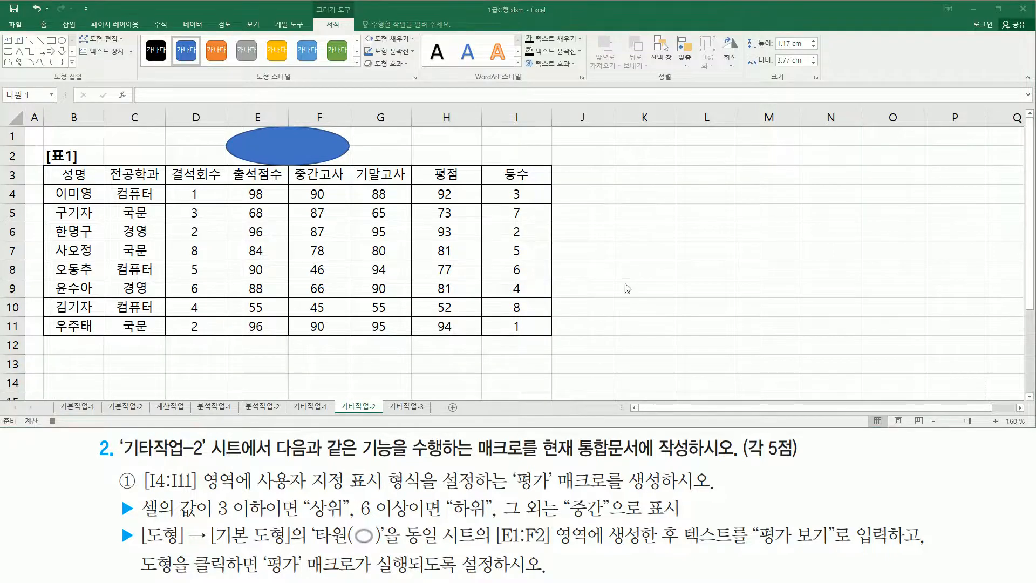
# Open the cell format settings for I4:I11 and choose the 사용자 지정 number category
pyautogui.click(514, 193)
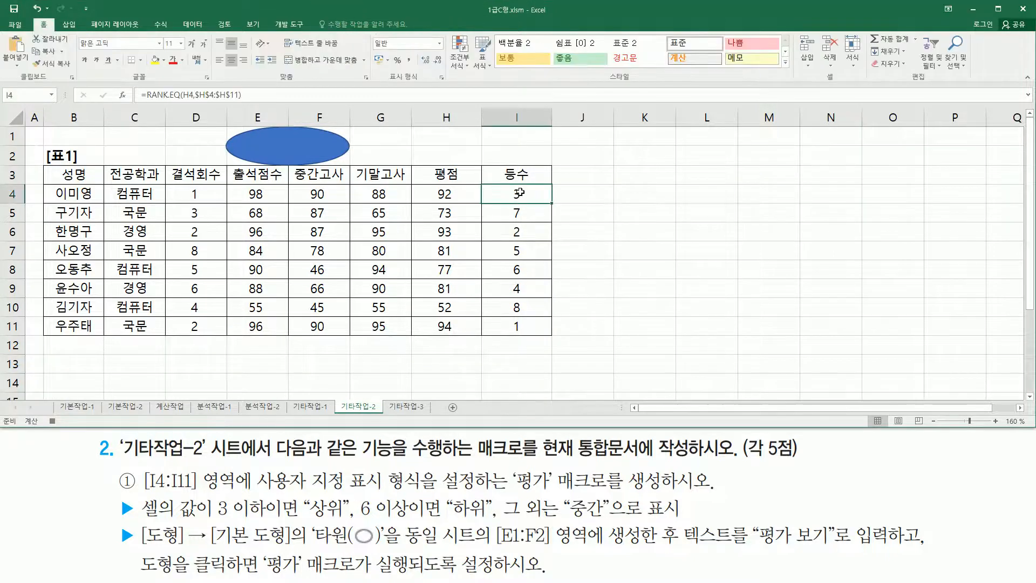
pyautogui.moveTo(530, 189); pyautogui.dragTo(539, 337)
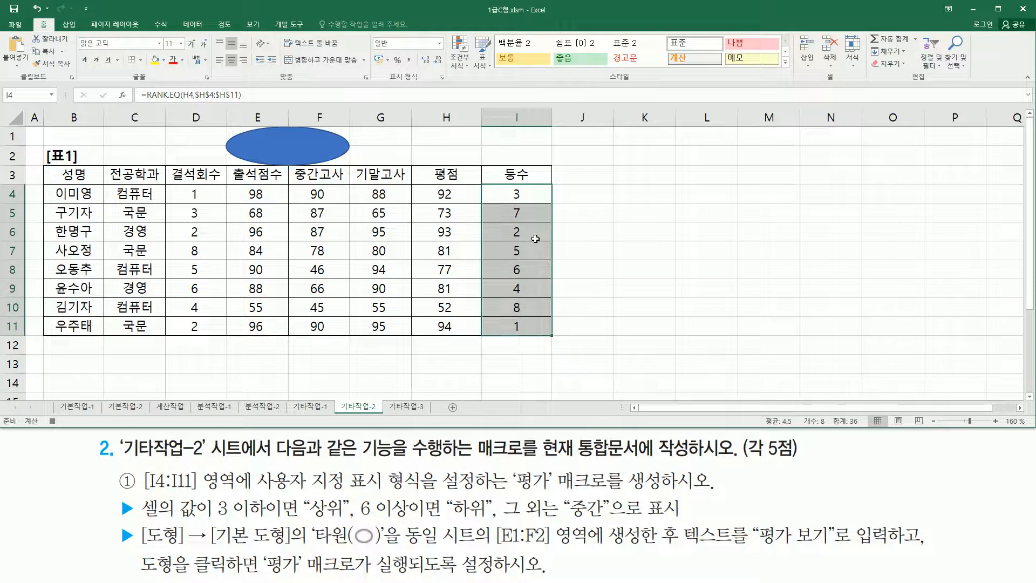
pyautogui.hotkey('ctrl', '1')
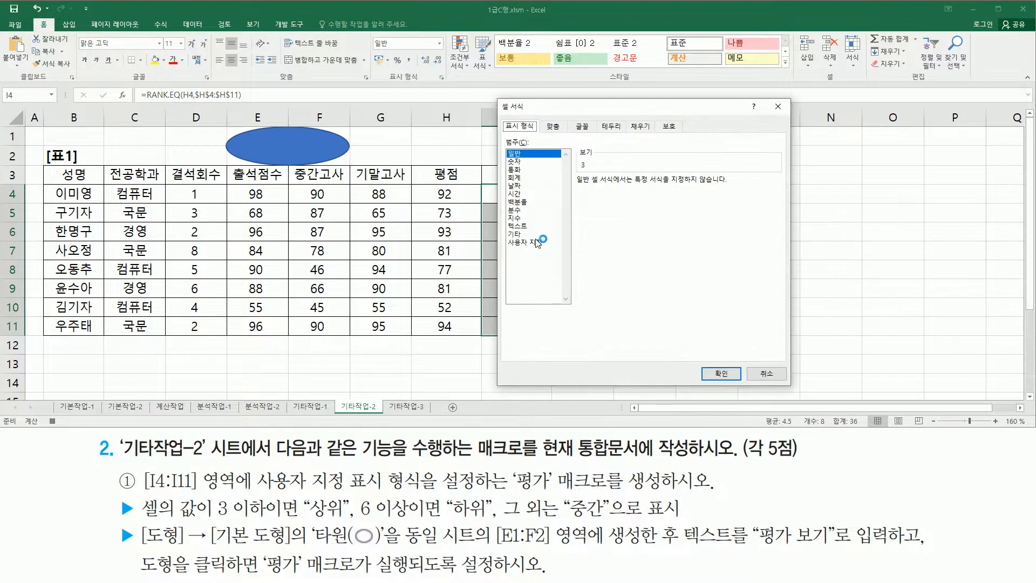
pyautogui.moveTo(505, 235); pyautogui.dragTo(547, 250)
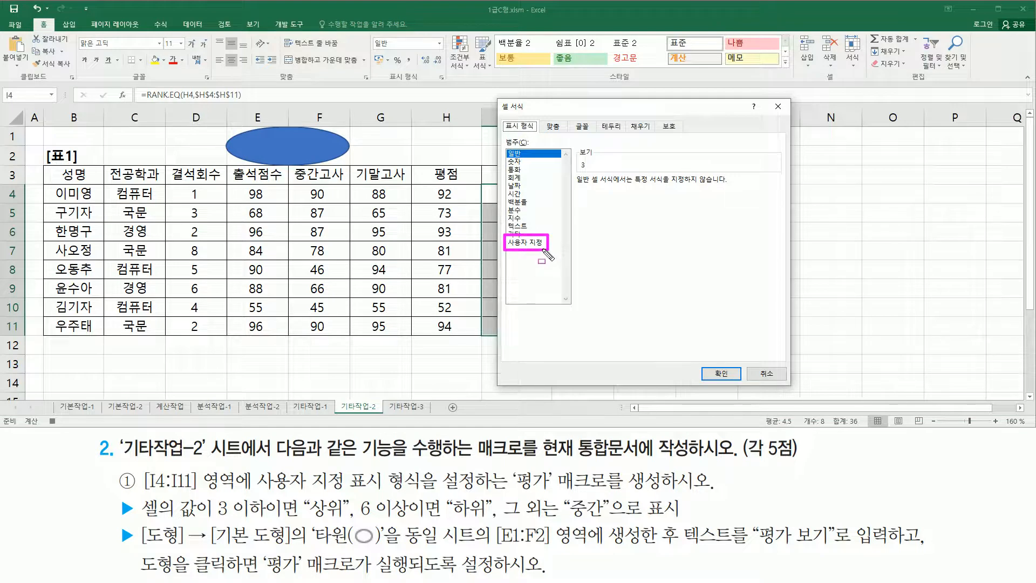
pyautogui.click(539, 244)
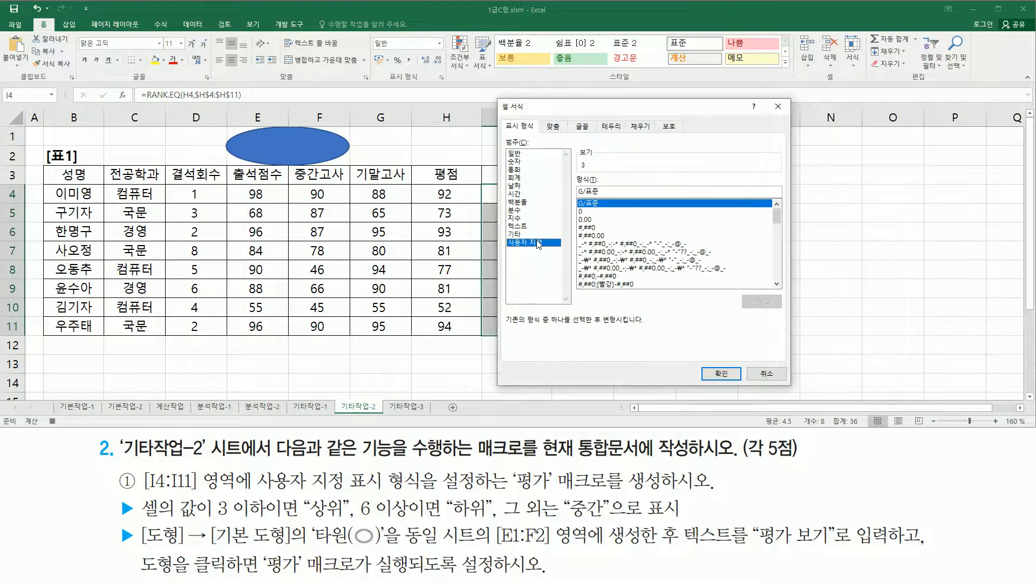
# Replace the G/표준 format code with the condition [<=3] for the custom number format
pyautogui.moveTo(571, 168); pyautogui.dragTo(617, 200)
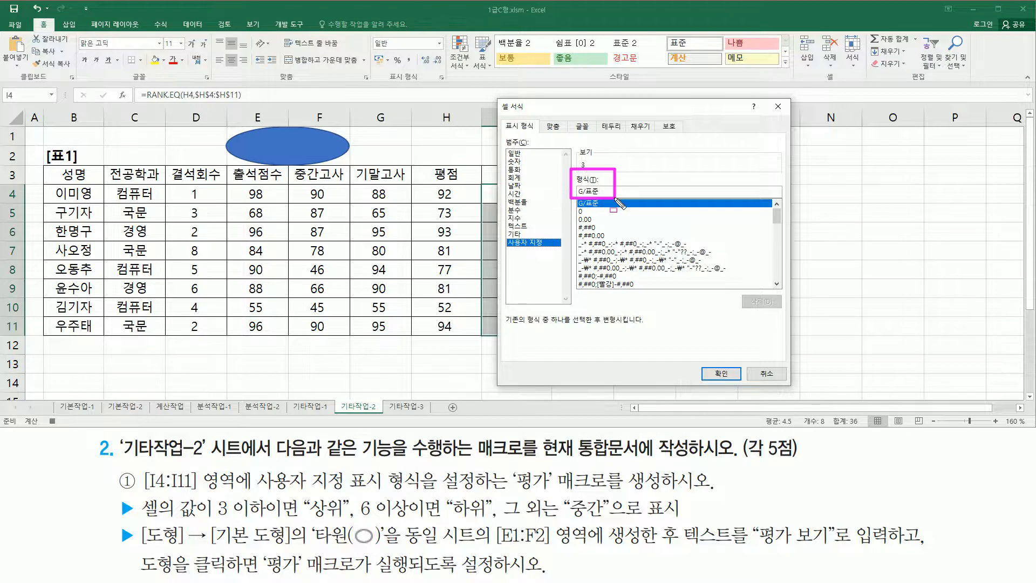
pyautogui.click(615, 191)
pyautogui.press('BackSpace')
pyautogui.press('BackSpace')
pyautogui.press('BackSpace')
pyautogui.press('BackSpace')
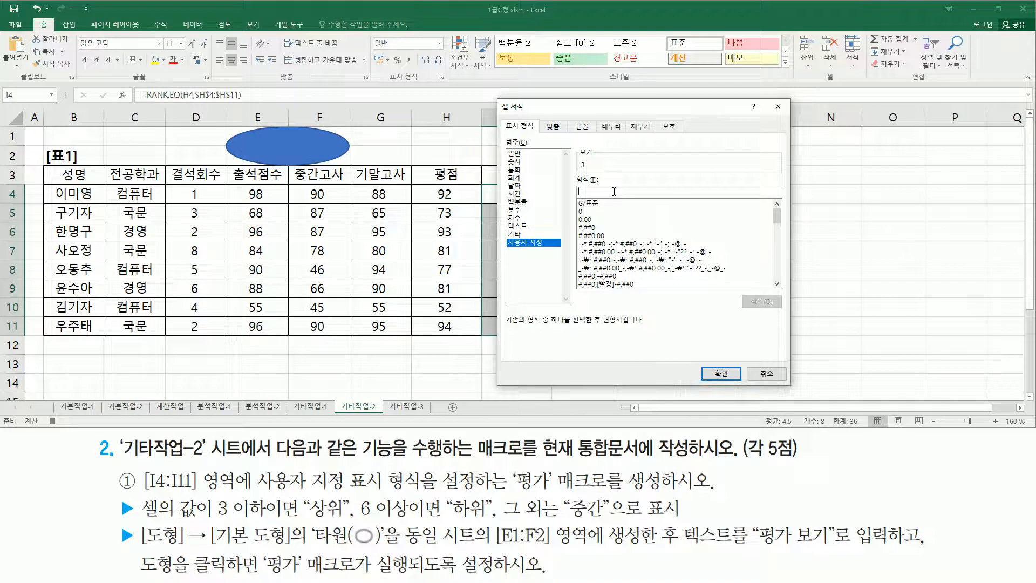
pyautogui.moveTo(213, 517); pyautogui.dragTo(264, 519)
pyautogui.press('Escape')
pyautogui.click(622, 192)
pyautogui.write('[<=3]')
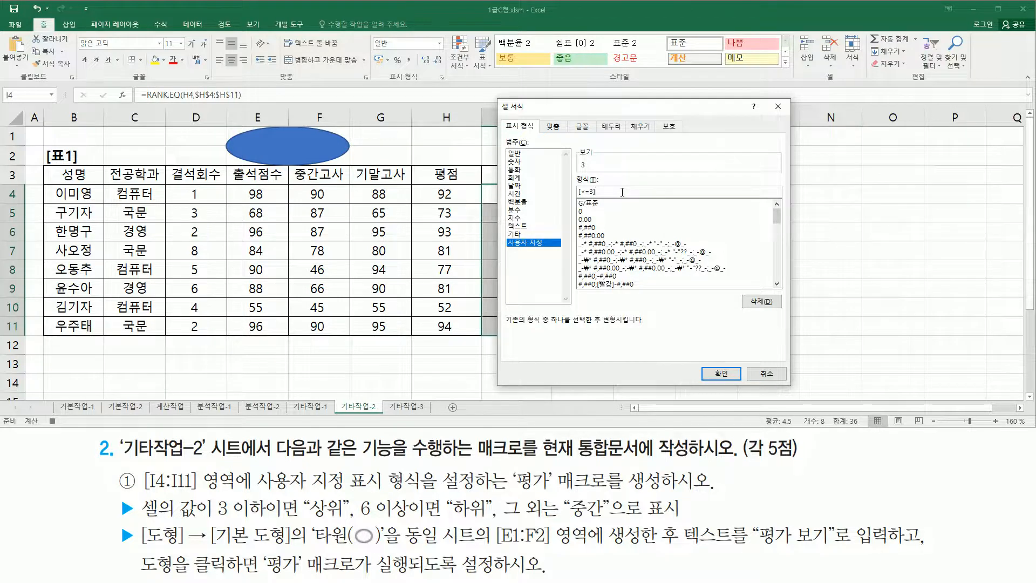
# Complete the custom format to show "상위" for 3 or less, "하위" for 6 or more and "중간" otherwise, and apply it to I4:I11
pyautogui.write('"상위";')
pyautogui.moveTo(355, 522); pyautogui.dragTo(489, 522)
pyautogui.write('위')
pyautogui.write('중간')
pyautogui.click(722, 373)
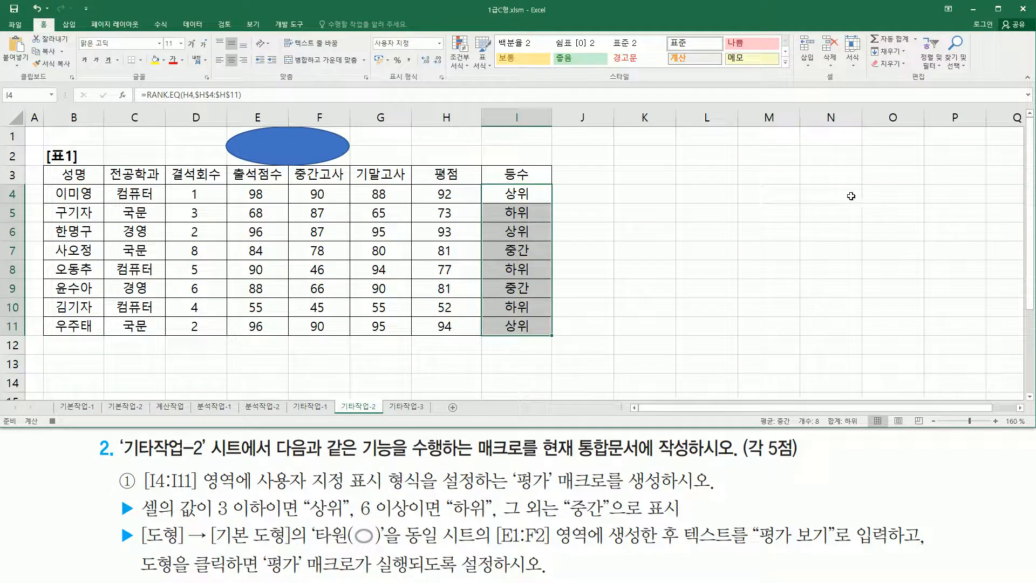
# Deselect the range by selecting cell O4 and stop recording the 평가 macro
pyautogui.click(888, 199)
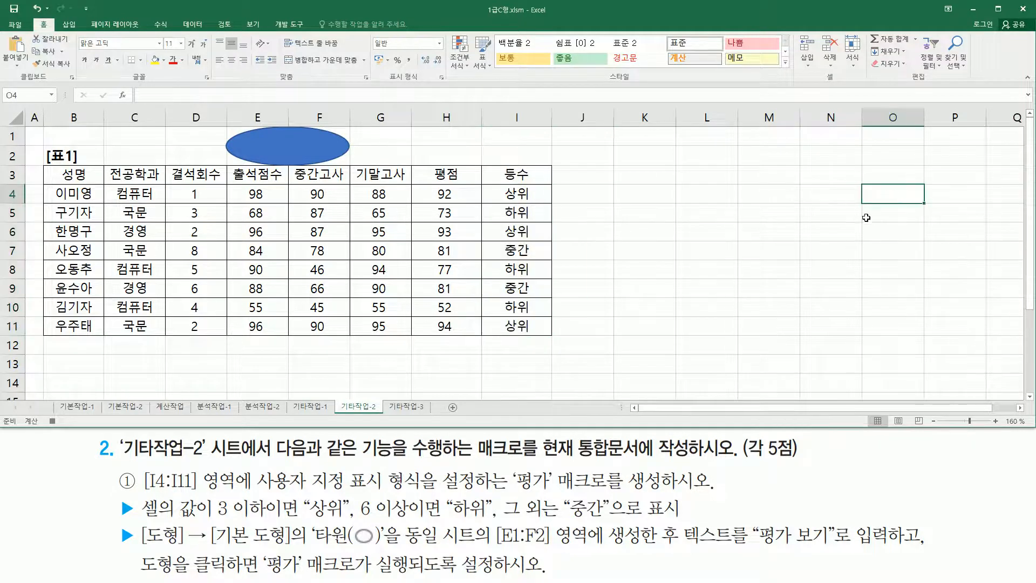
pyautogui.hotkey('ctrl', '2')
pyautogui.moveTo(43, 411); pyautogui.dragTo(66, 428)
pyautogui.press('Escape')
pyautogui.click(53, 421)
pyautogui.hotkey('ctrl', '2')
pyautogui.moveTo(42, 411); pyautogui.dragTo(65, 426)
pyautogui.press('Escape')
# Add the text "평가 보기" to the oval over E1:F2 and deselect the shape
pyautogui.moveTo(684, 547); pyautogui.dragTo(894, 547)
pyautogui.moveTo(748, 516); pyautogui.dragTo(838, 550)
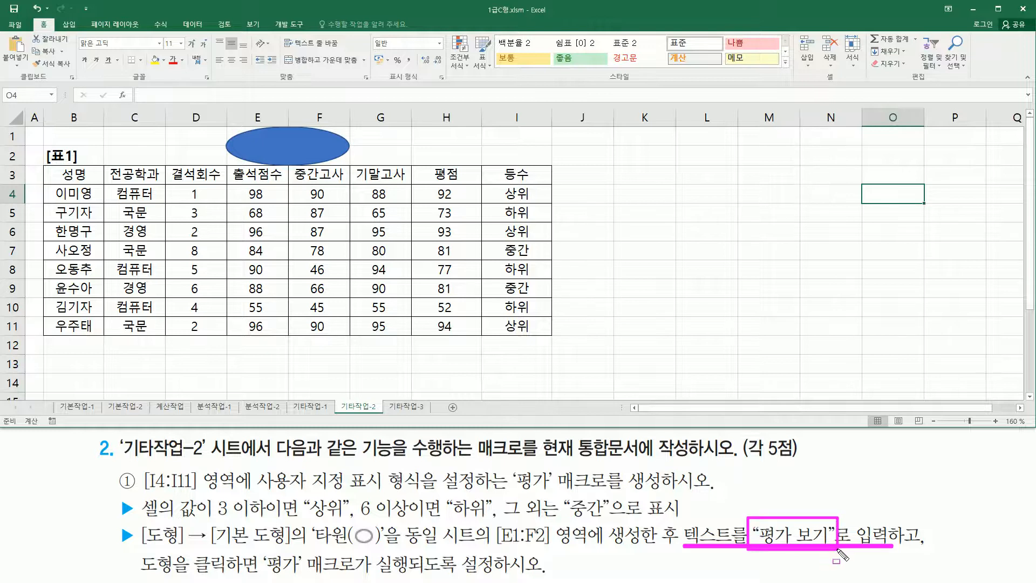
pyautogui.press('Escape')
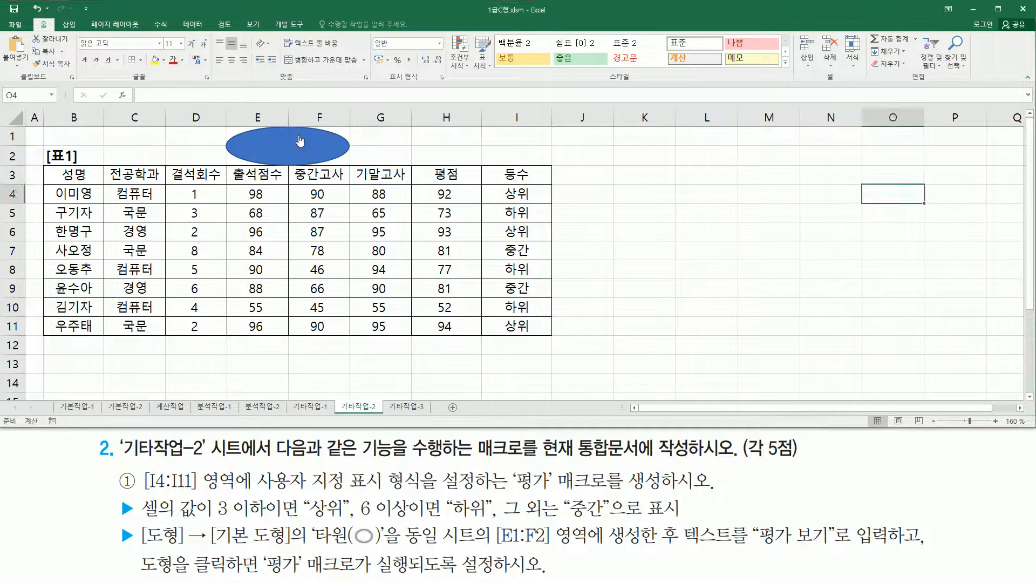
pyautogui.rightClick(300, 142)
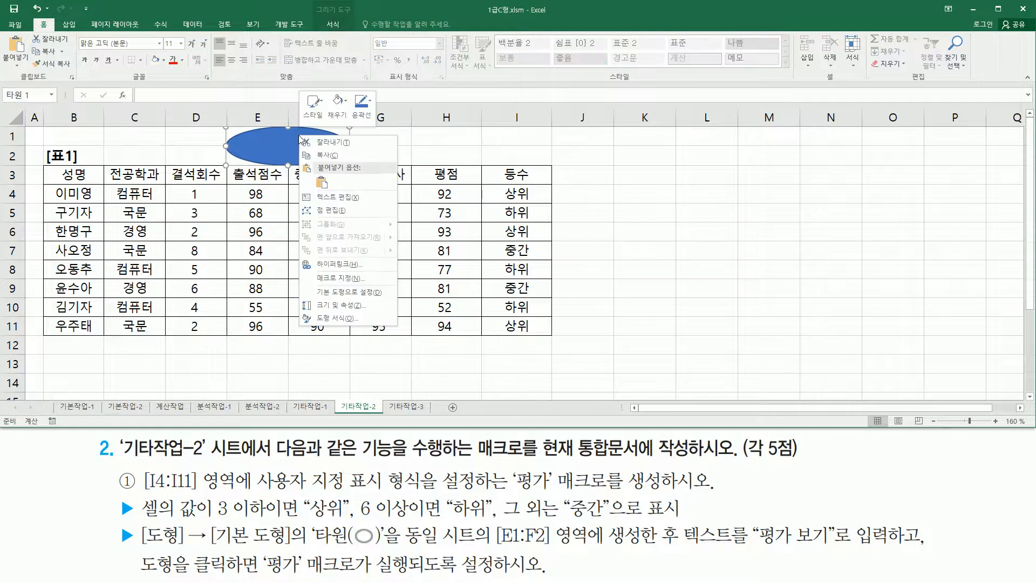
pyautogui.click(332, 199)
pyautogui.write('평ㄱ')
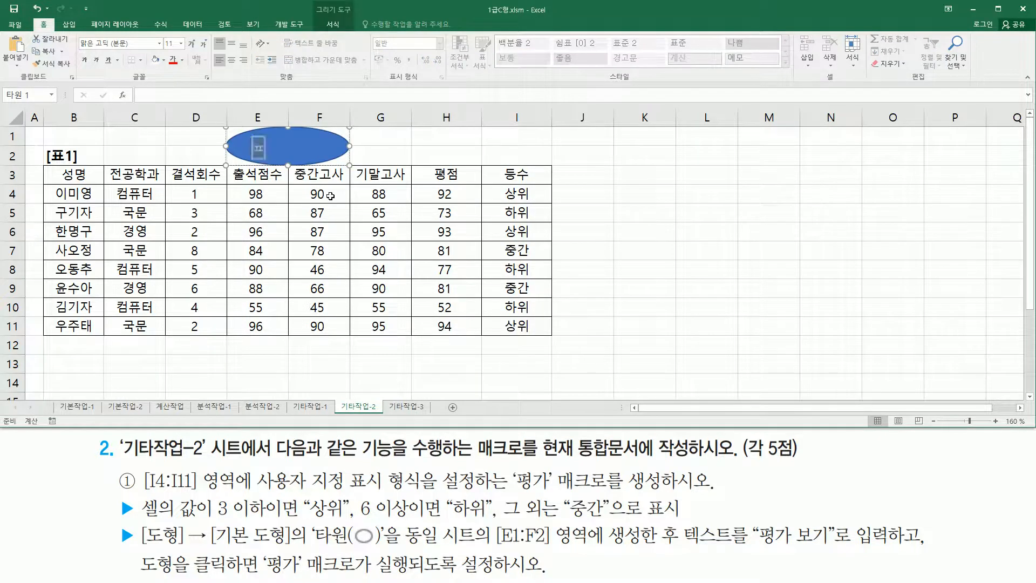
pyautogui.write(' 보기')
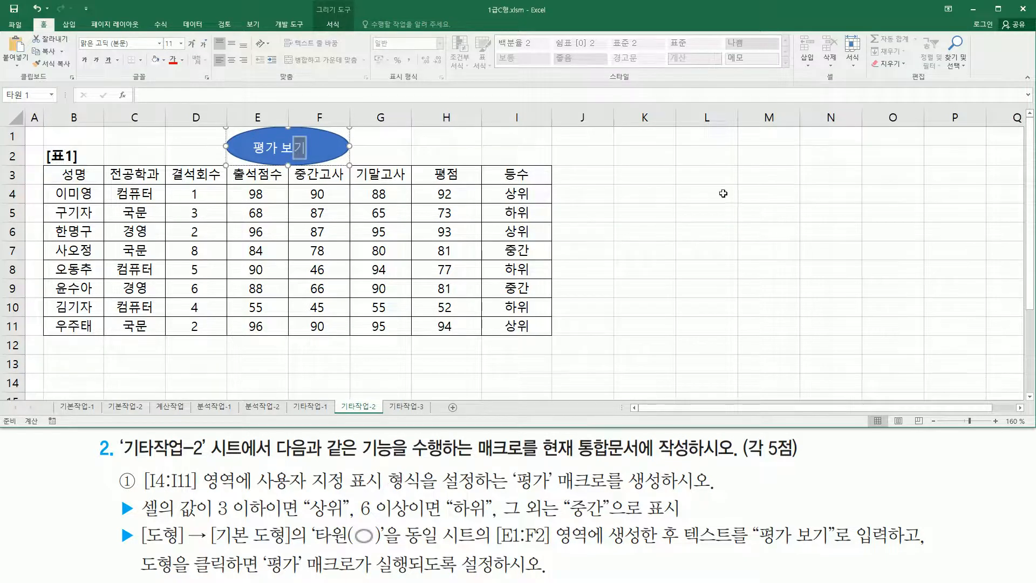
pyautogui.click(918, 201)
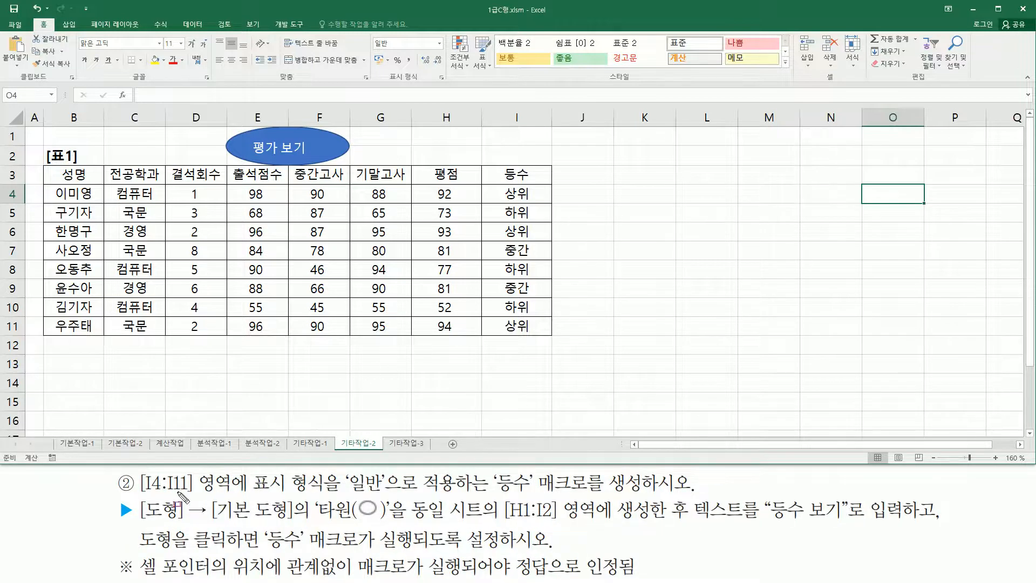
# Examine the second macro instruction for its target range, number format, macro name, shape location and label text
pyautogui.moveTo(141, 495); pyautogui.dragTo(241, 496)
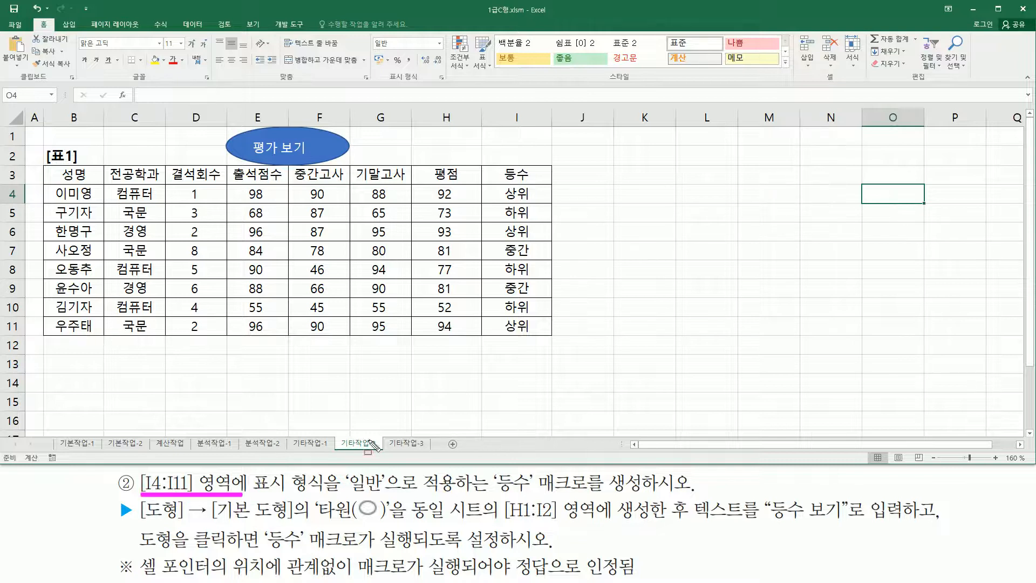
pyautogui.moveTo(501, 185)
pyautogui.mouseDown()
pyautogui.moveTo(501, 324)
pyautogui.moveTo(542, 336)
pyautogui.mouseUp()
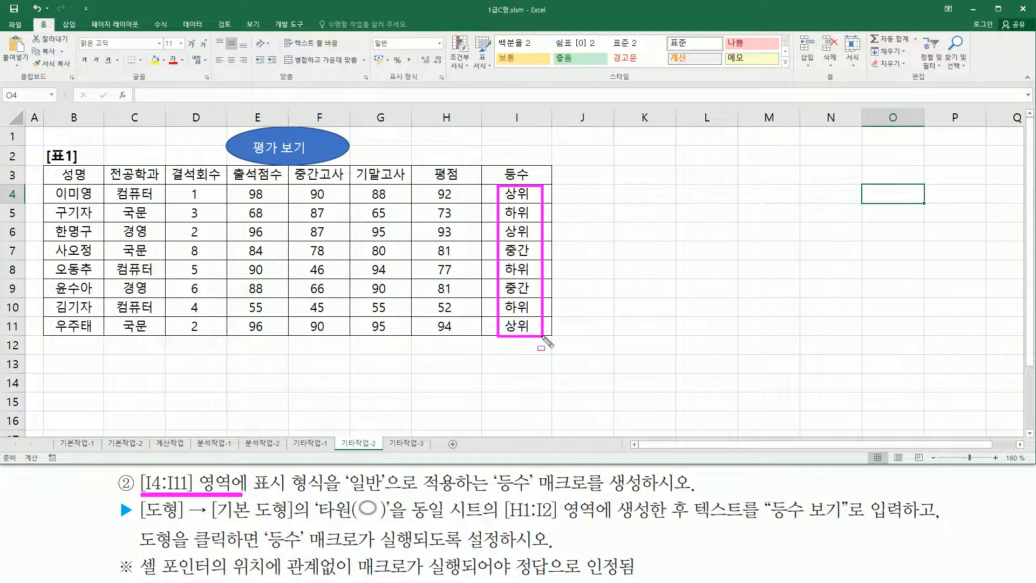
pyautogui.moveTo(254, 470)
pyautogui.mouseDown()
pyautogui.moveTo(330, 496)
pyautogui.moveTo(330, 468)
pyautogui.moveTo(379, 493)
pyautogui.mouseUp()
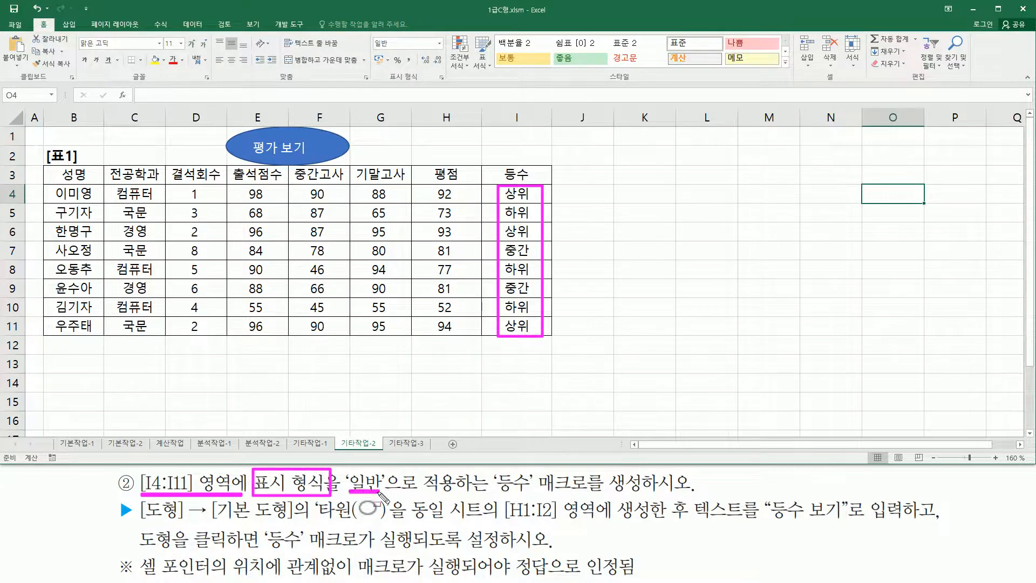
pyautogui.moveTo(489, 468); pyautogui.dragTo(648, 495)
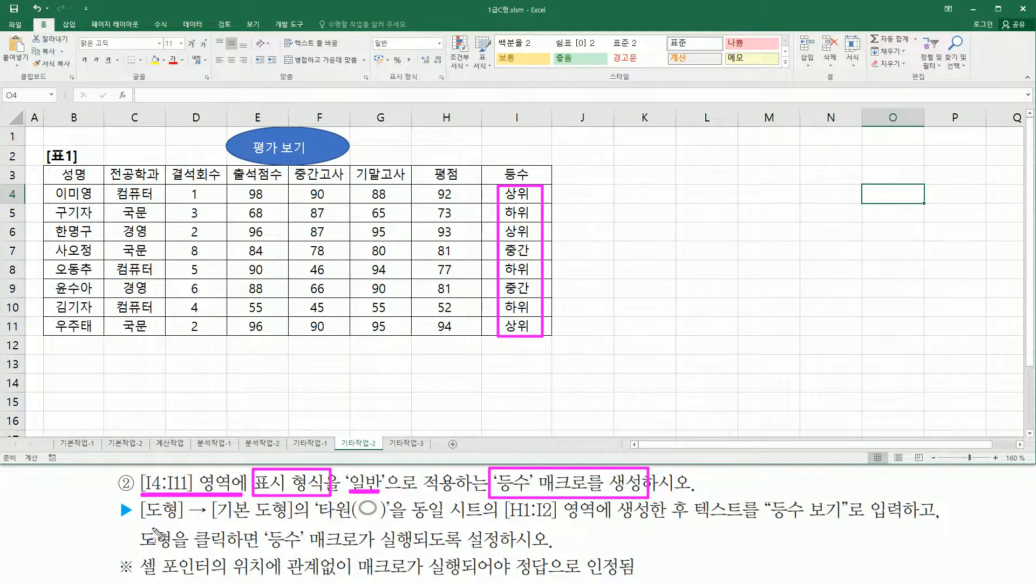
pyautogui.moveTo(142, 522); pyautogui.dragTo(603, 530)
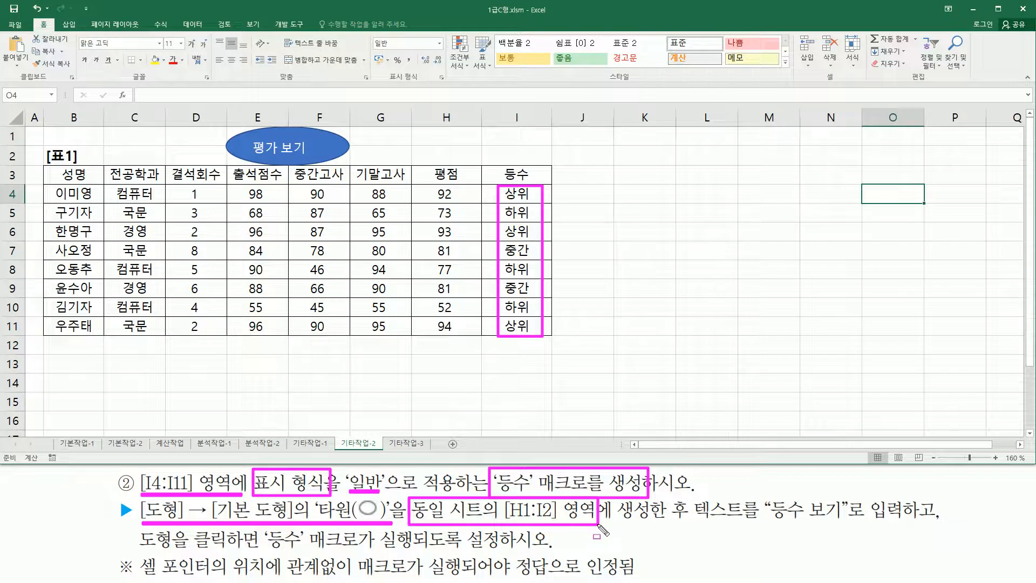
pyautogui.moveTo(411, 128)
pyautogui.mouseDown()
pyautogui.moveTo(420, 157)
pyautogui.moveTo(416, 142)
pyautogui.moveTo(550, 164)
pyautogui.mouseUp()
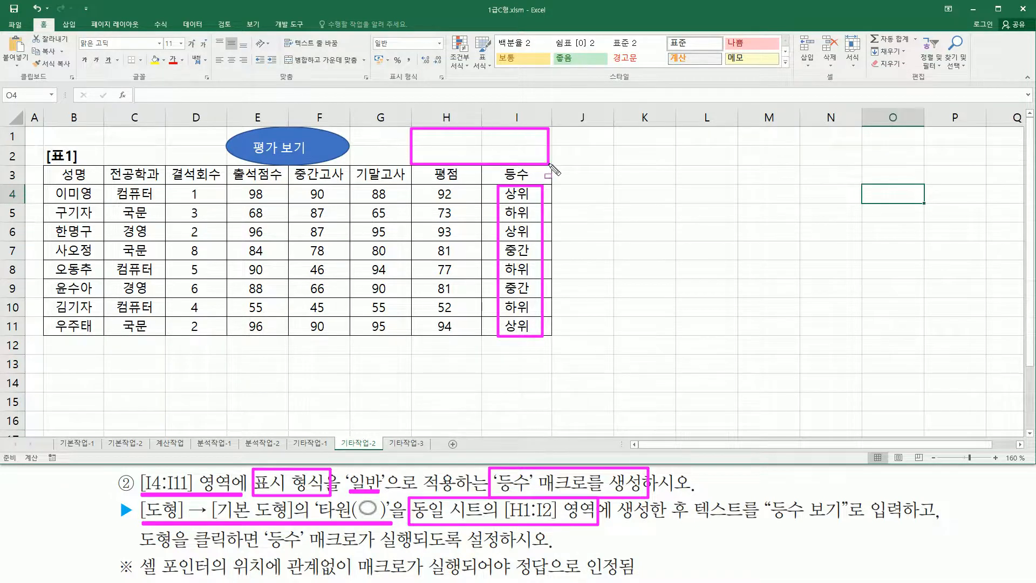
pyautogui.moveTo(695, 521); pyautogui.dragTo(910, 522)
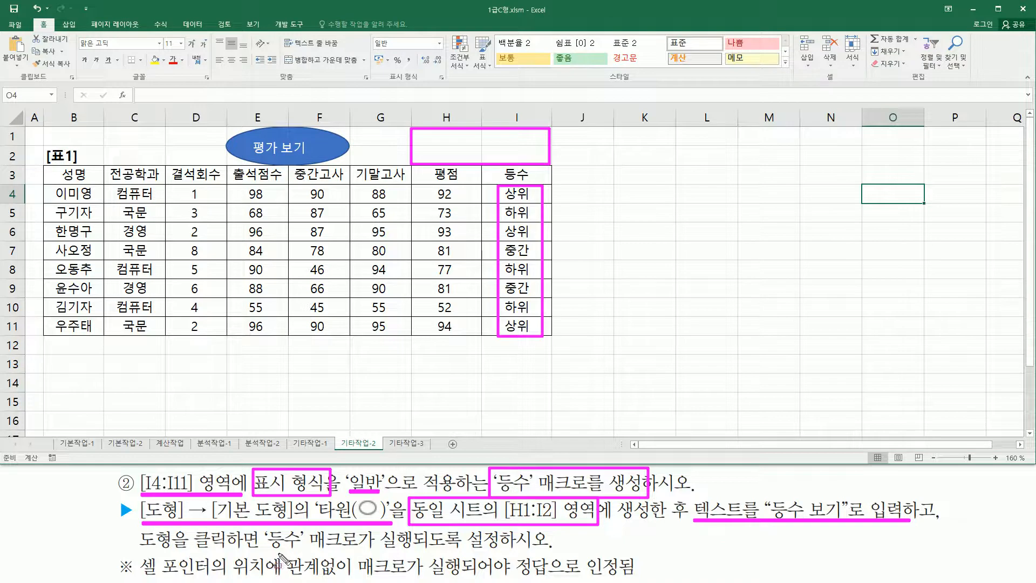
pyautogui.moveTo(266, 552); pyautogui.dragTo(433, 553)
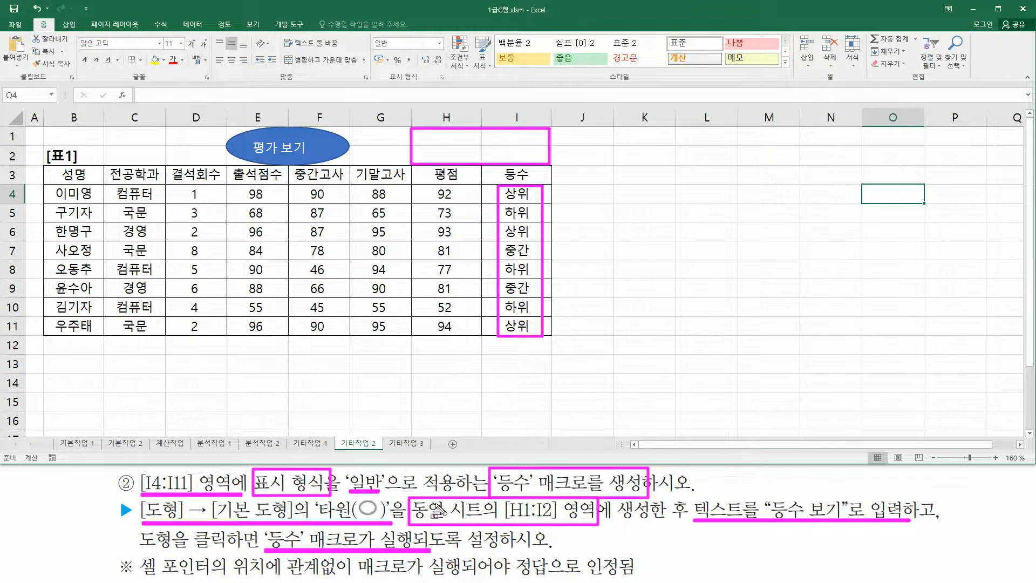
pyautogui.press('Escape')
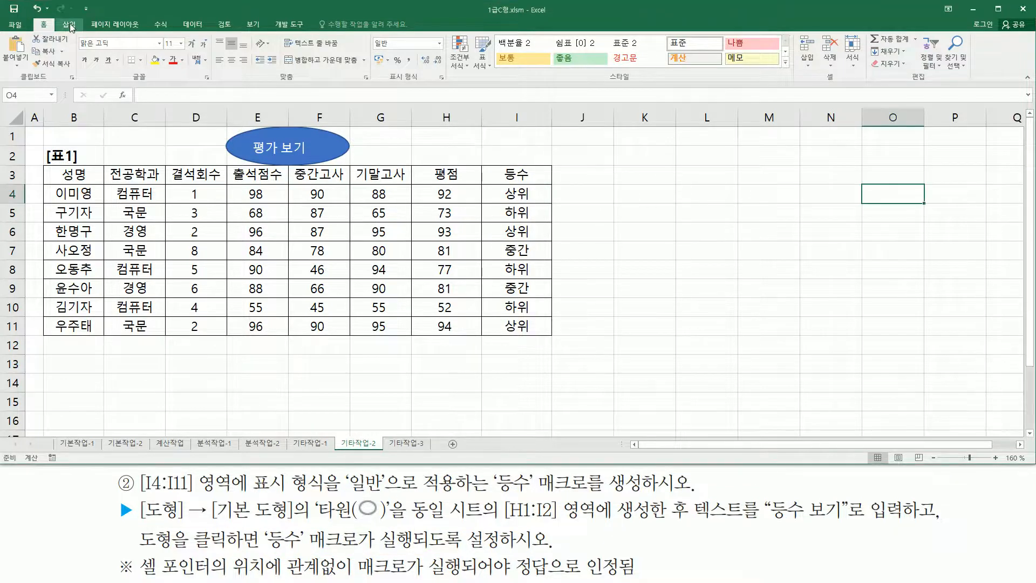
# Draw a 타원 basic shape covering cells H1:I2, about 1.16 cm high and 4.28 cm wide
pyautogui.click(69, 25)
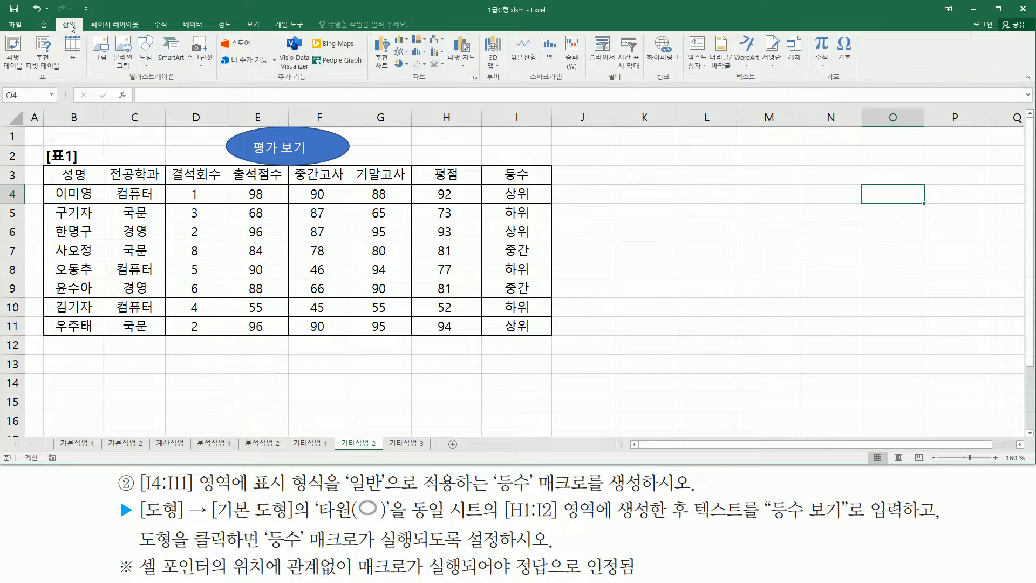
pyautogui.click(146, 56)
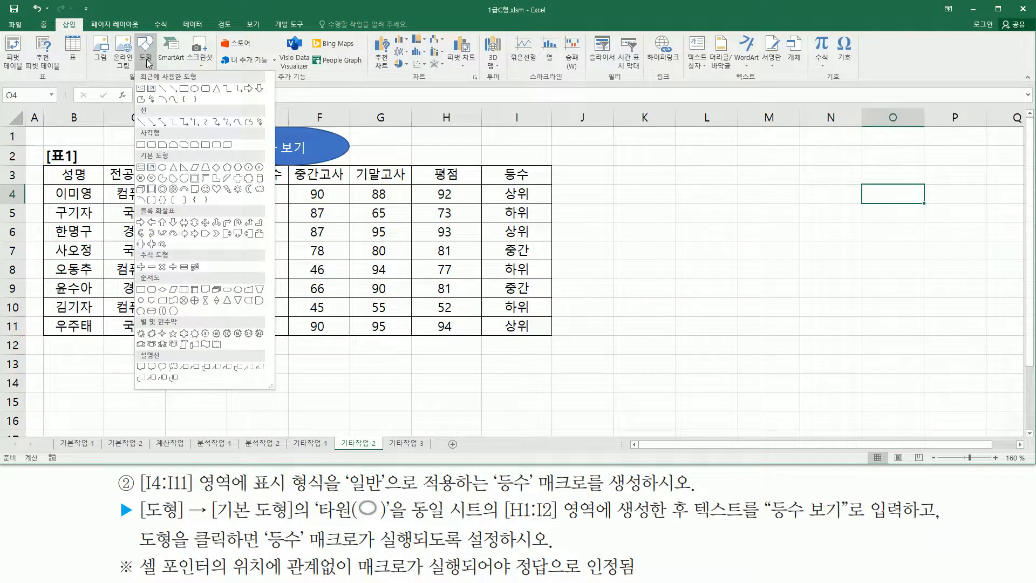
pyautogui.click(162, 168)
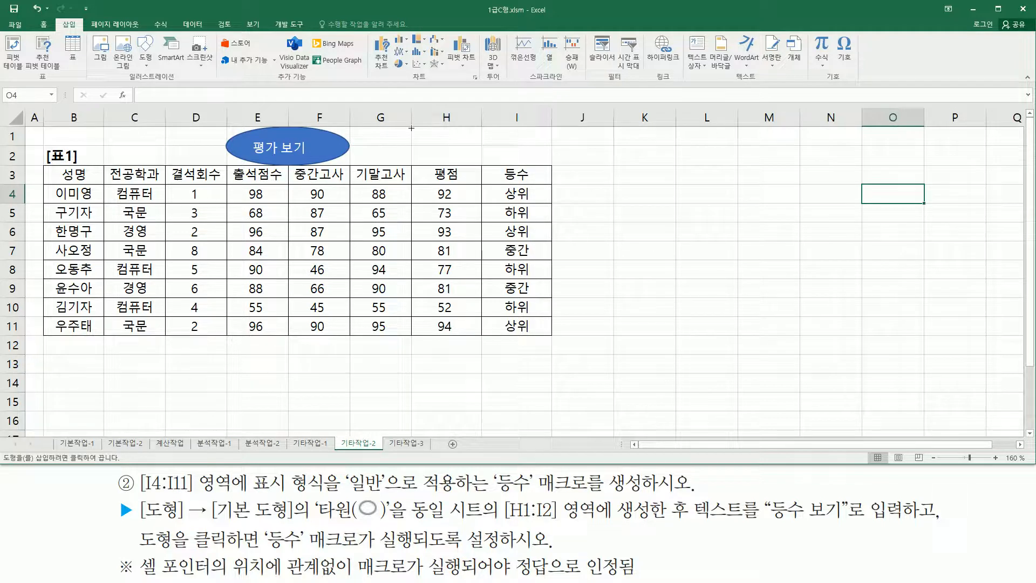
pyautogui.moveTo(412, 127); pyautogui.dragTo(551, 164)
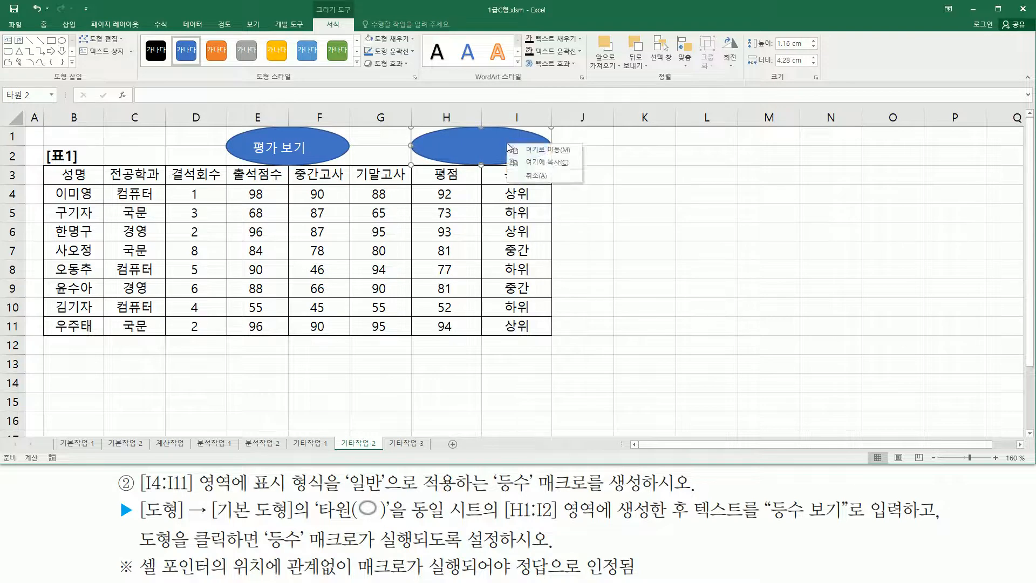
# Open the macro assignment for the oval over H1:I2 and name its macro 등수
pyautogui.rightClick(507, 142)
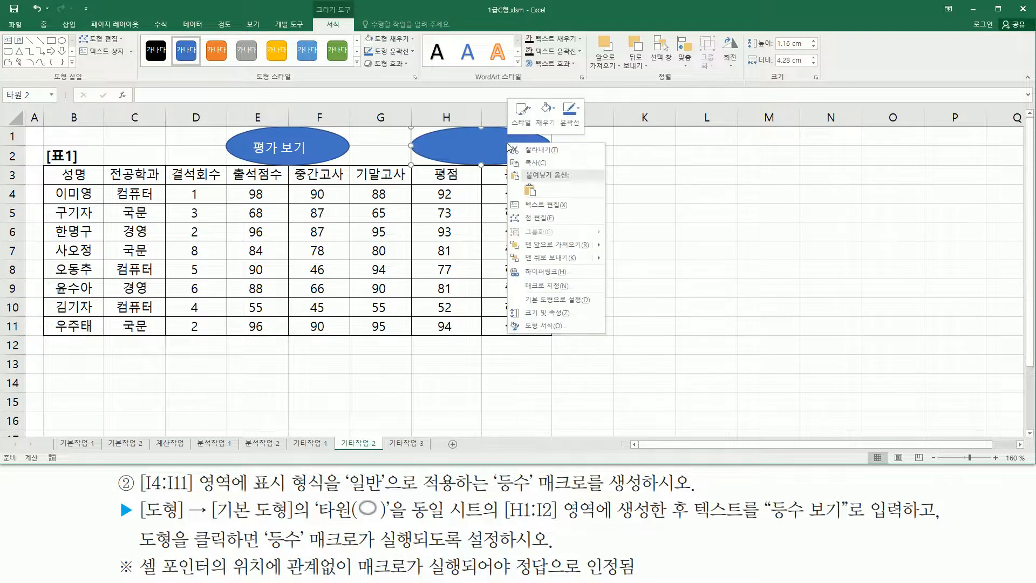
pyautogui.click(559, 286)
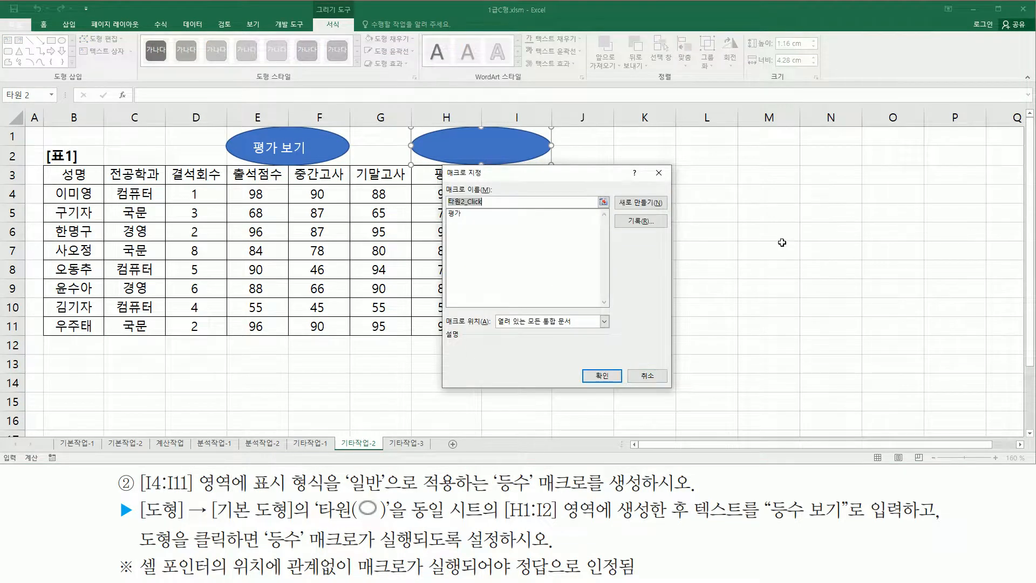
pyautogui.moveTo(489, 495); pyautogui.dragTo(660, 494)
pyautogui.press('Escape')
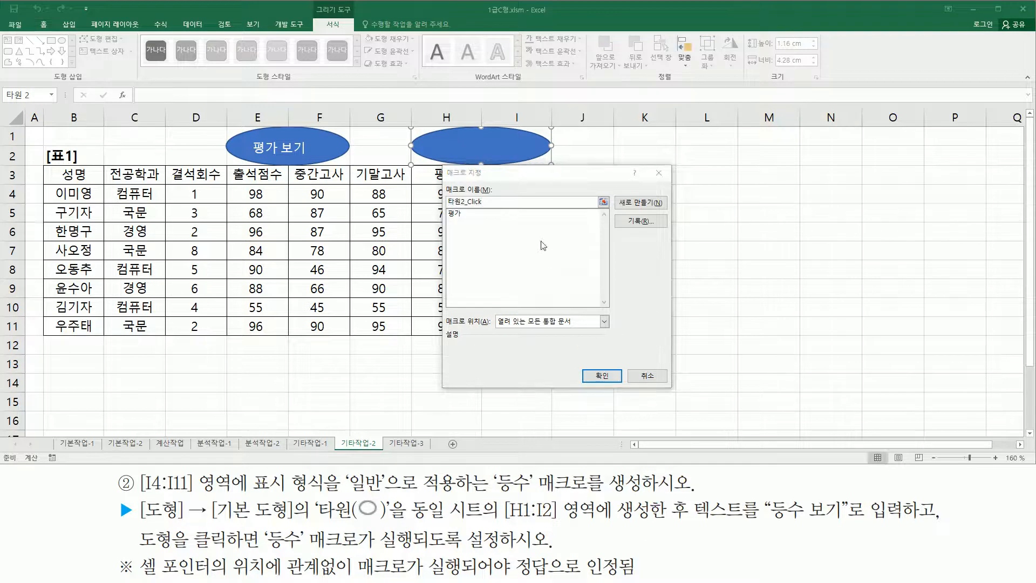
pyautogui.click(544, 178)
pyautogui.write('등수')
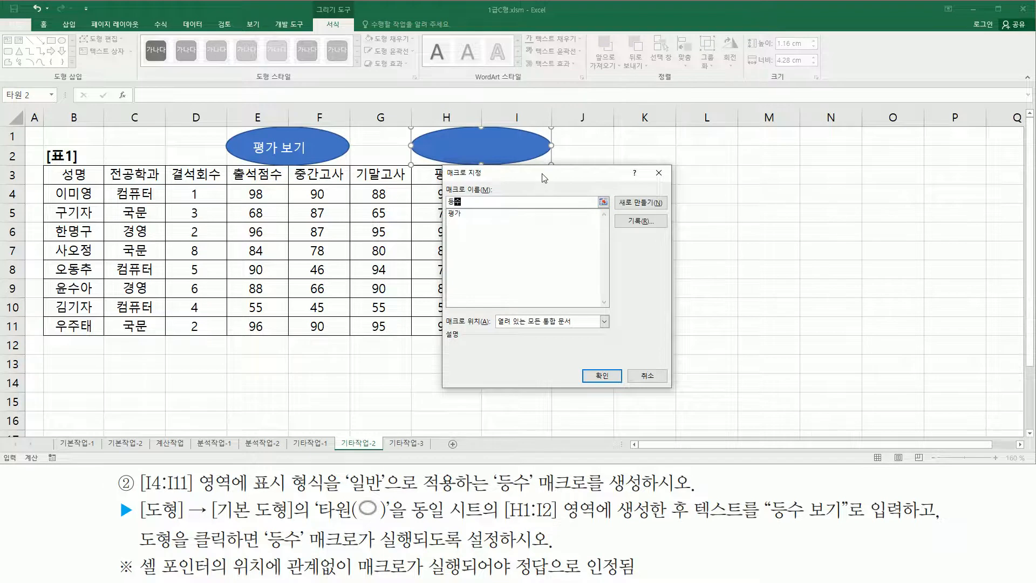
pyautogui.moveTo(617, 212); pyautogui.dragTo(664, 233)
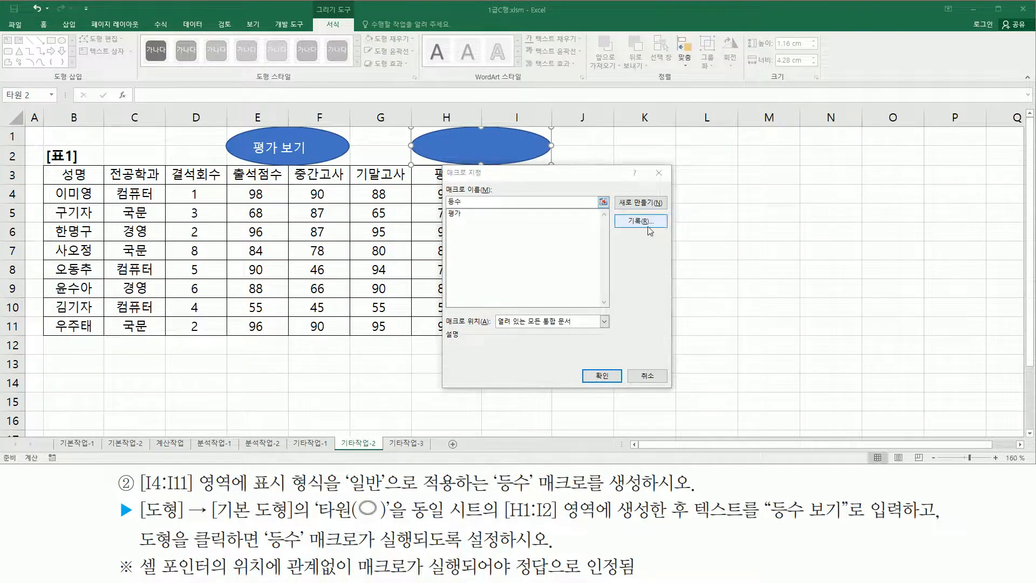
# Start recording the 등수 macro with 현재 통합 문서 as its storage location
pyautogui.click(642, 223)
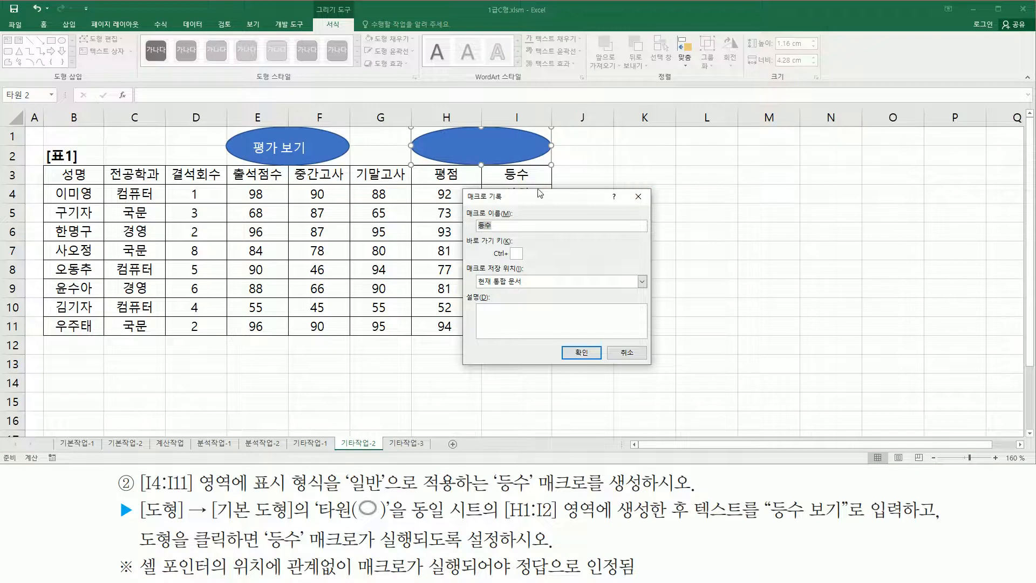
pyautogui.moveTo(462, 199); pyautogui.dragTo(536, 237)
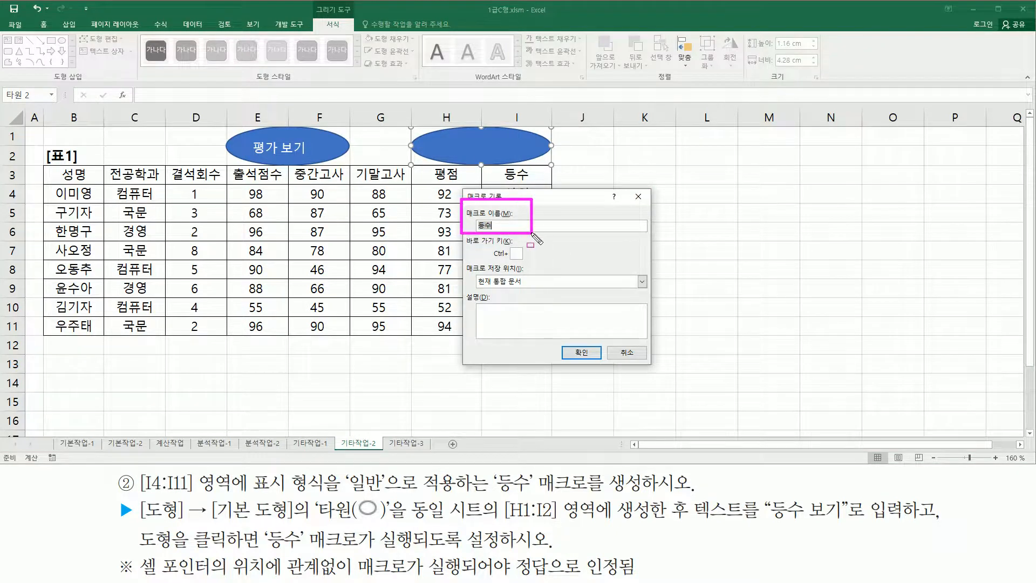
pyautogui.moveTo(461, 262); pyautogui.dragTo(540, 290)
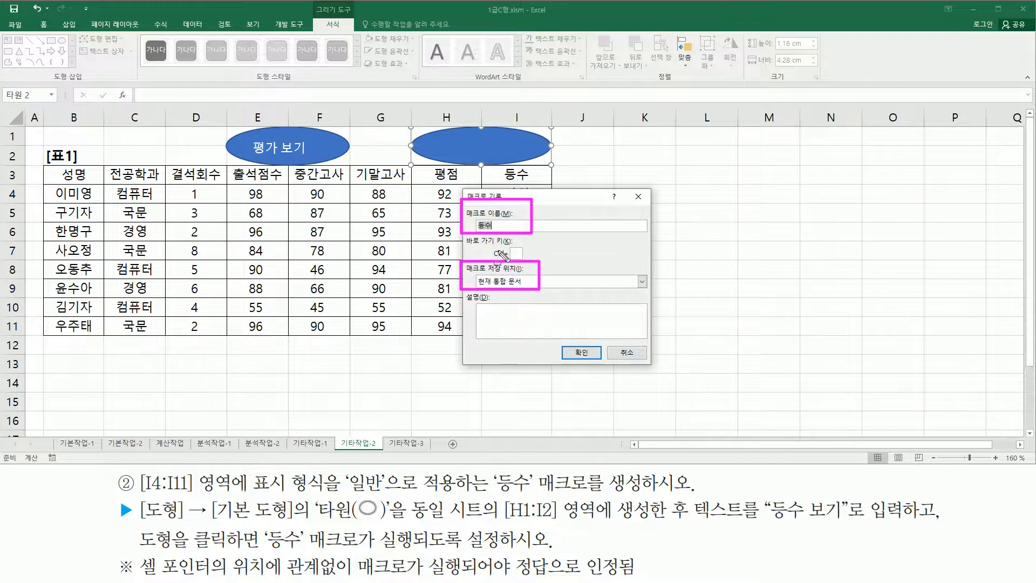
pyautogui.moveTo(571, 339); pyautogui.dragTo(594, 370)
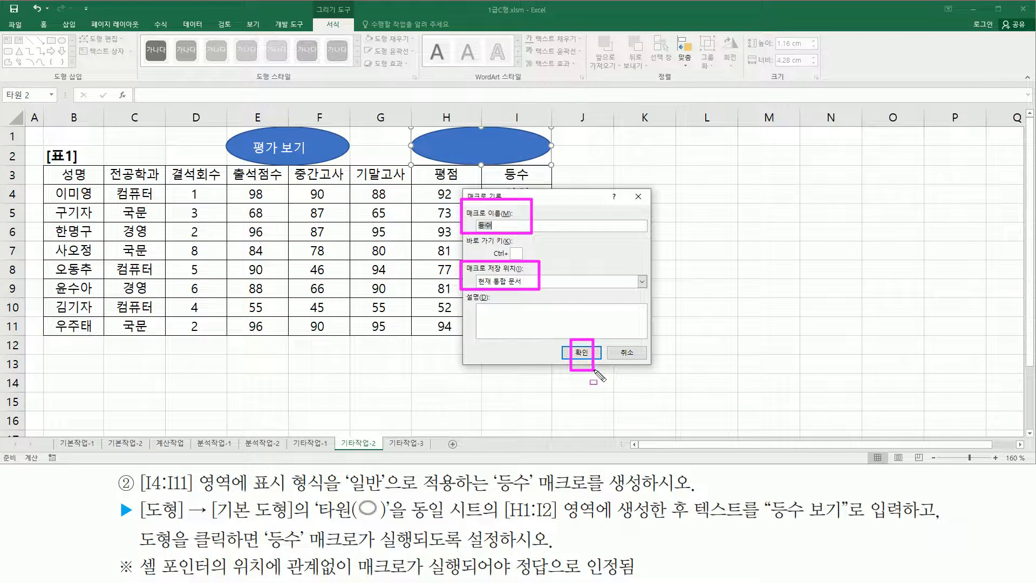
pyautogui.click(583, 351)
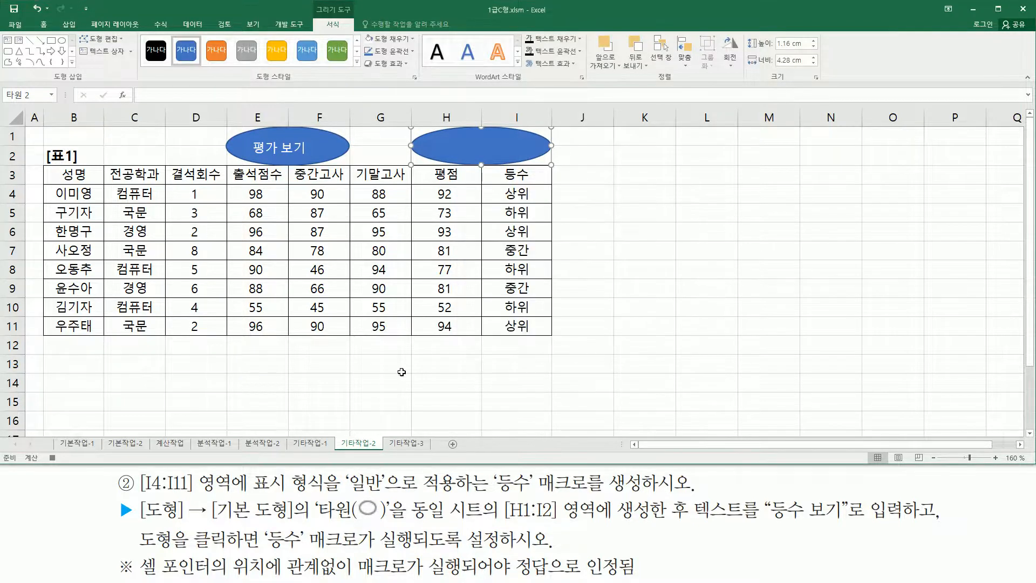
pyautogui.moveTo(44, 448); pyautogui.dragTo(62, 467)
pyautogui.press('Escape')
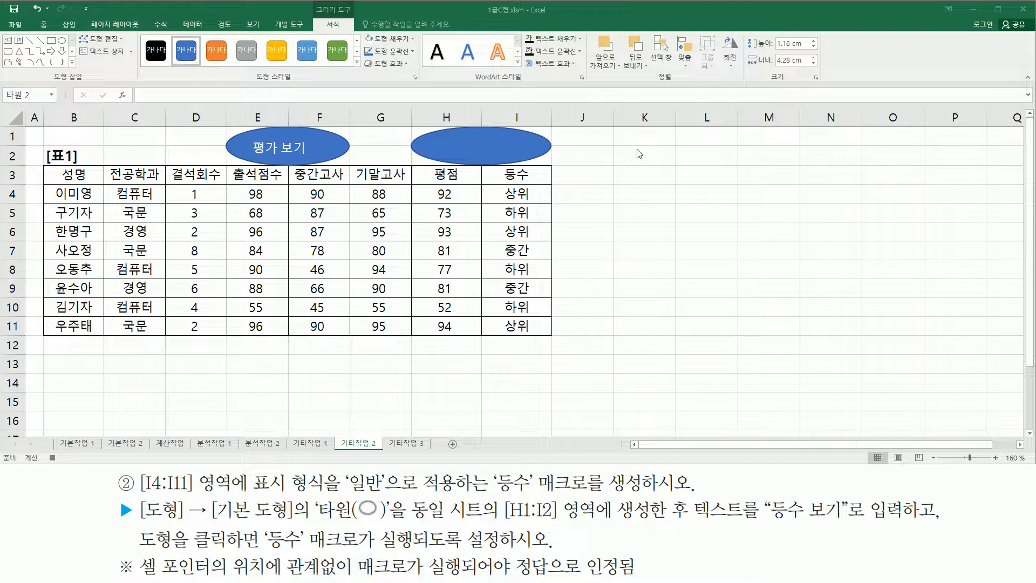
# Change the number format of I4:I11 to 일반 while the 등수 macro is recording
pyautogui.click(520, 192)
pyautogui.moveTo(520, 192); pyautogui.dragTo(517, 326)
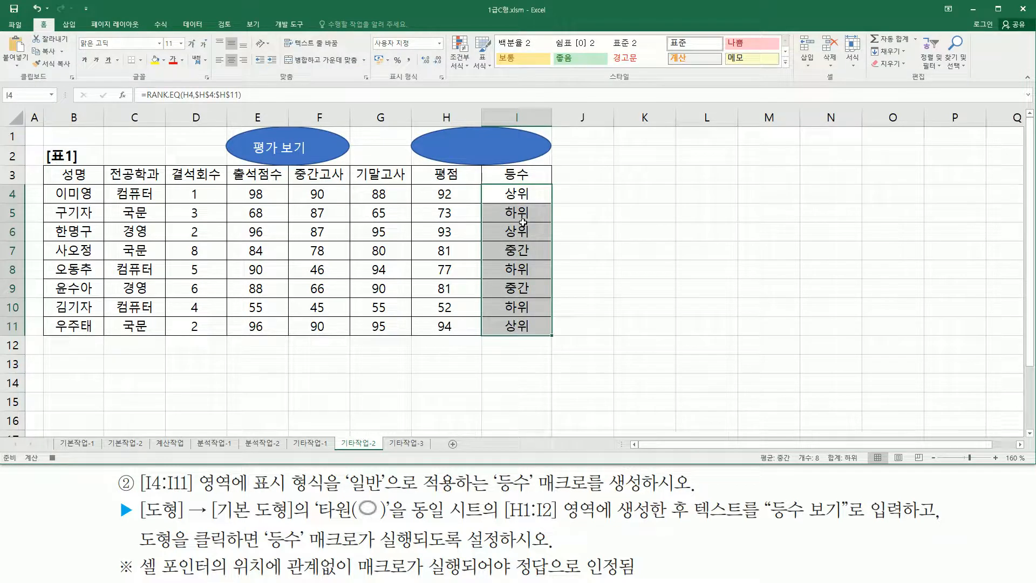
pyautogui.hotkey('ctrl', '1')
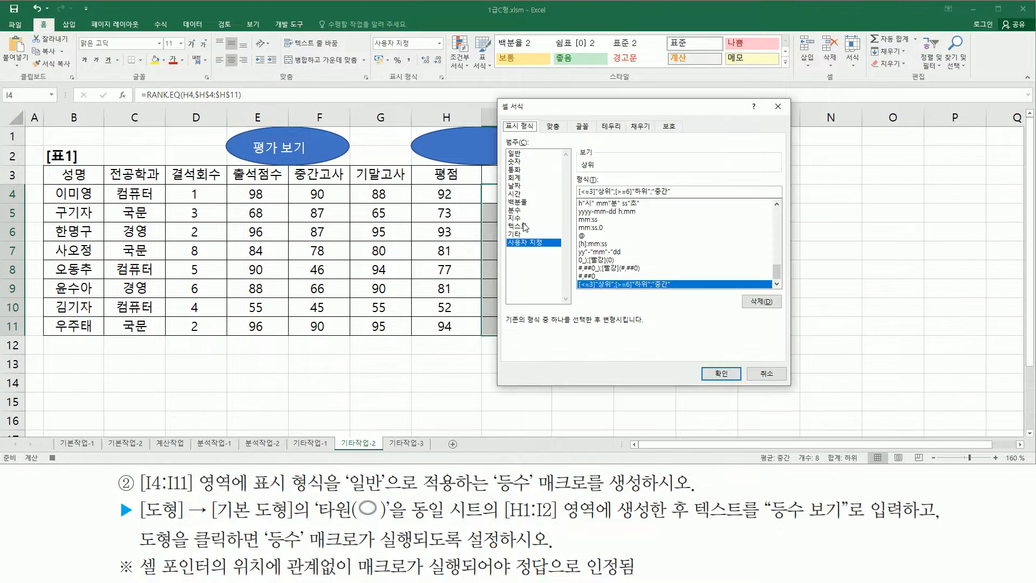
pyautogui.click(516, 154)
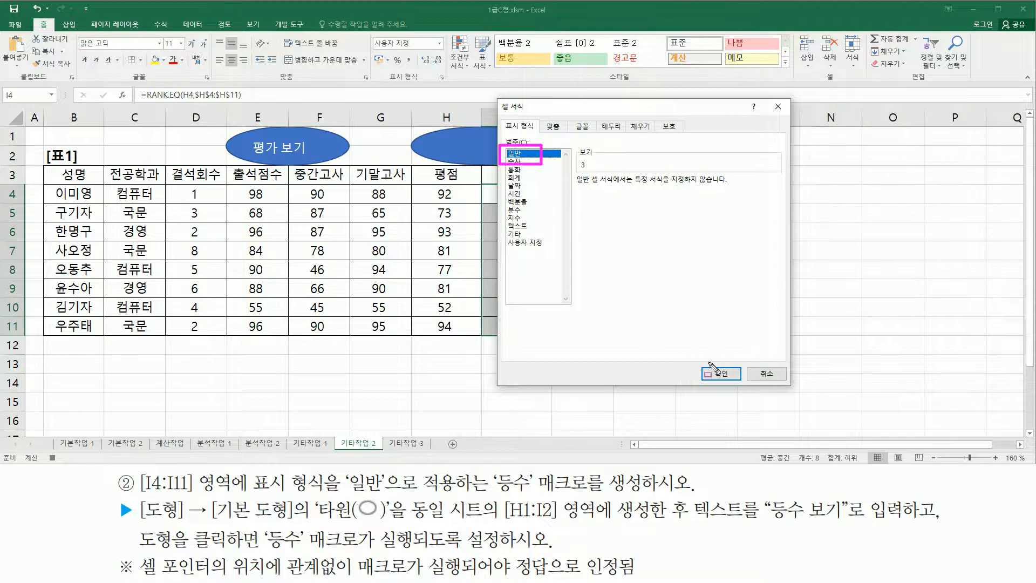
pyautogui.click(732, 376)
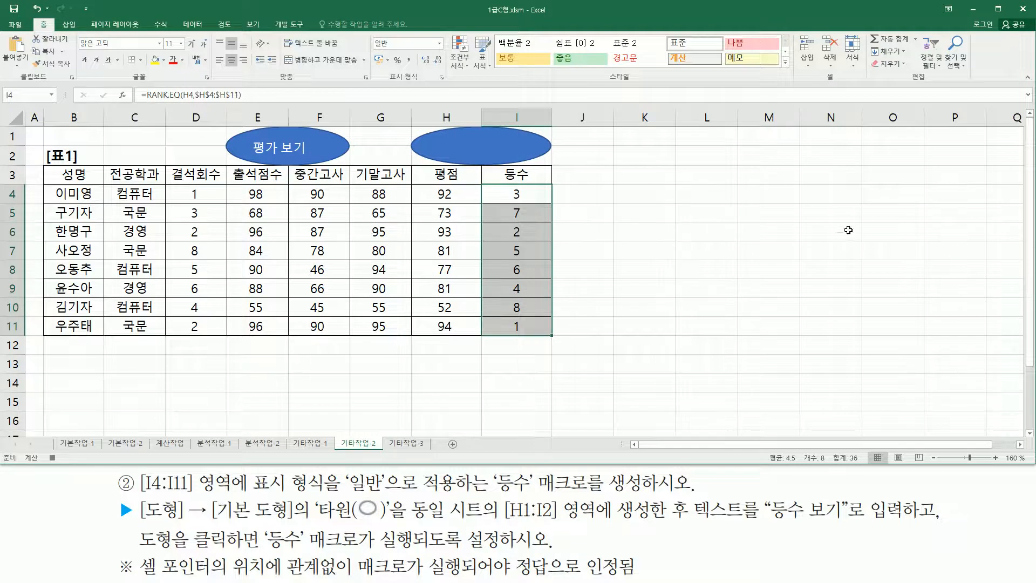
# Select cell O3 and stop recording the 등수 macro
pyautogui.click(906, 176)
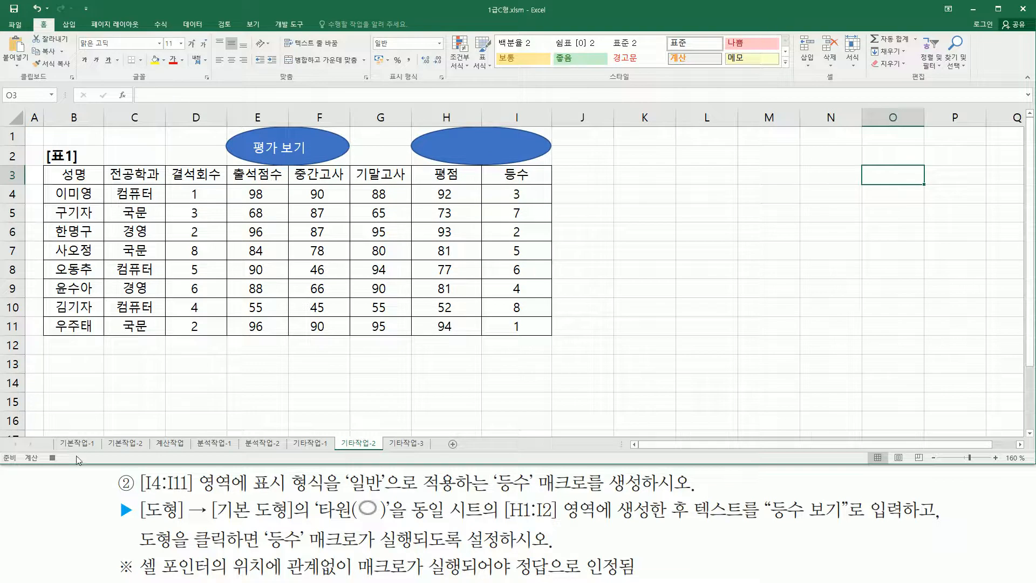
pyautogui.click(52, 458)
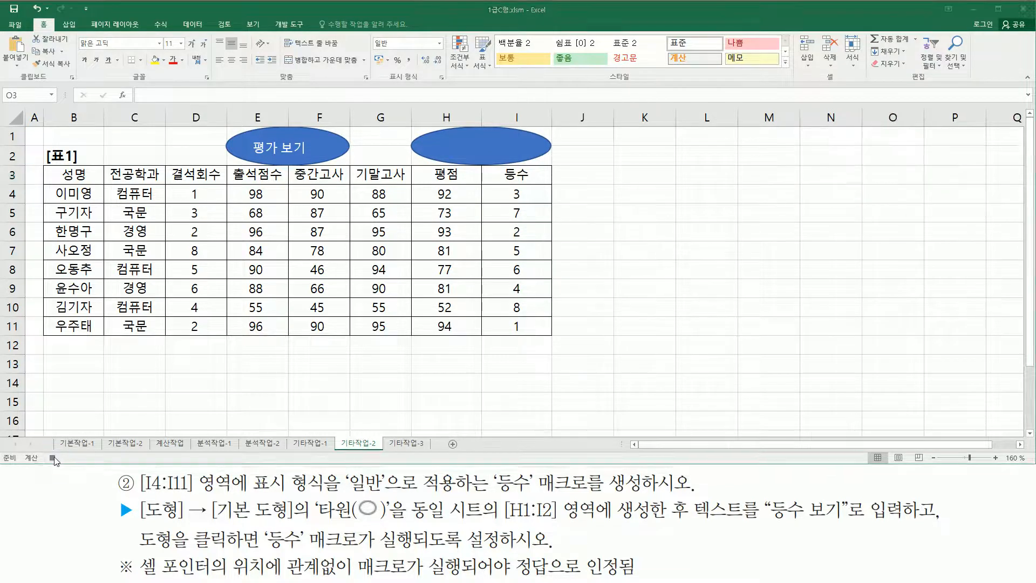
pyautogui.click(52, 457)
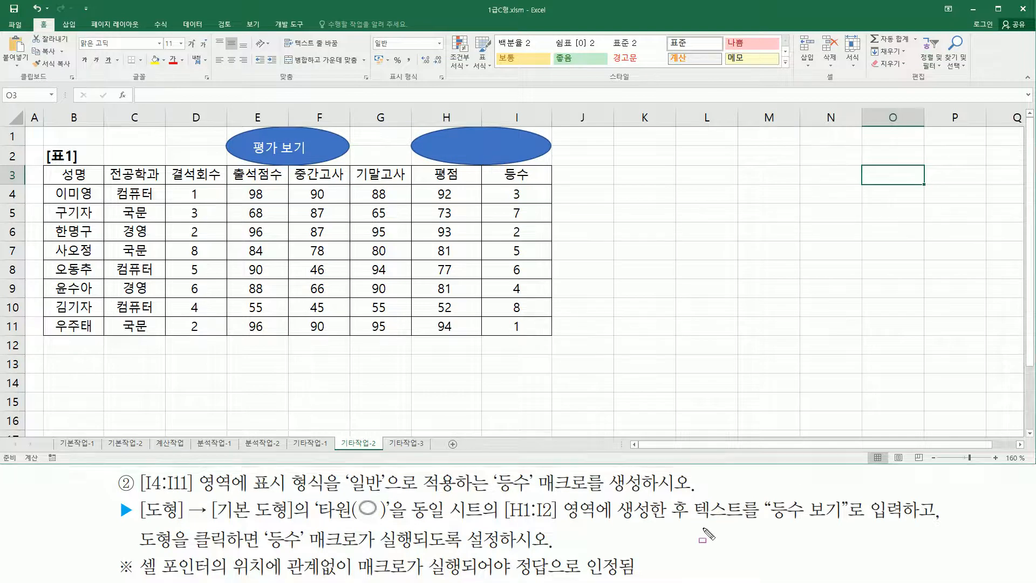
# Check the required label text and add the text 등수 보기 to the oval over H1:I2
pyautogui.moveTo(692, 523); pyautogui.dragTo(907, 524)
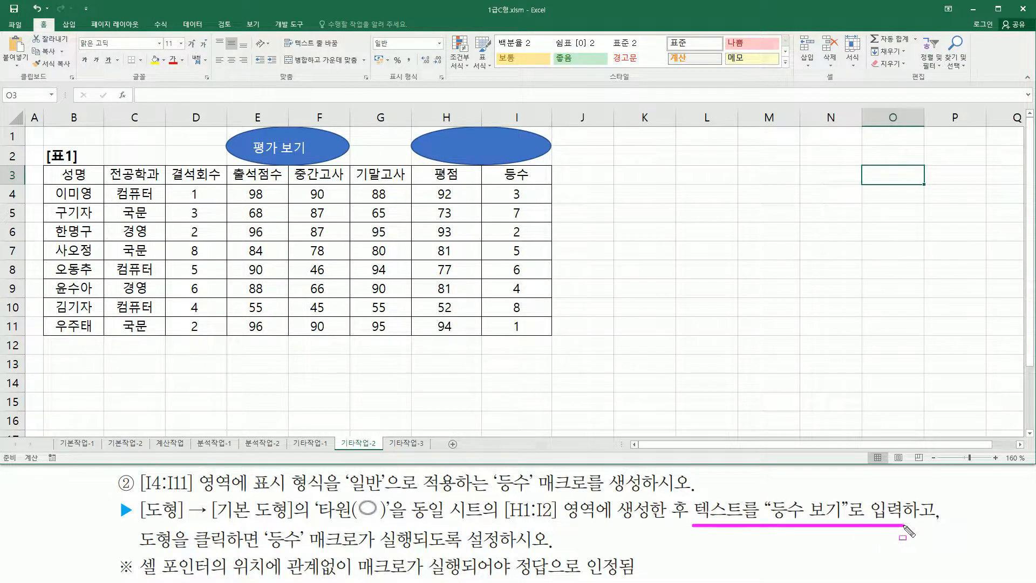
pyautogui.moveTo(767, 495)
pyautogui.mouseDown()
pyautogui.moveTo(822, 528)
pyautogui.moveTo(844, 527)
pyautogui.mouseUp()
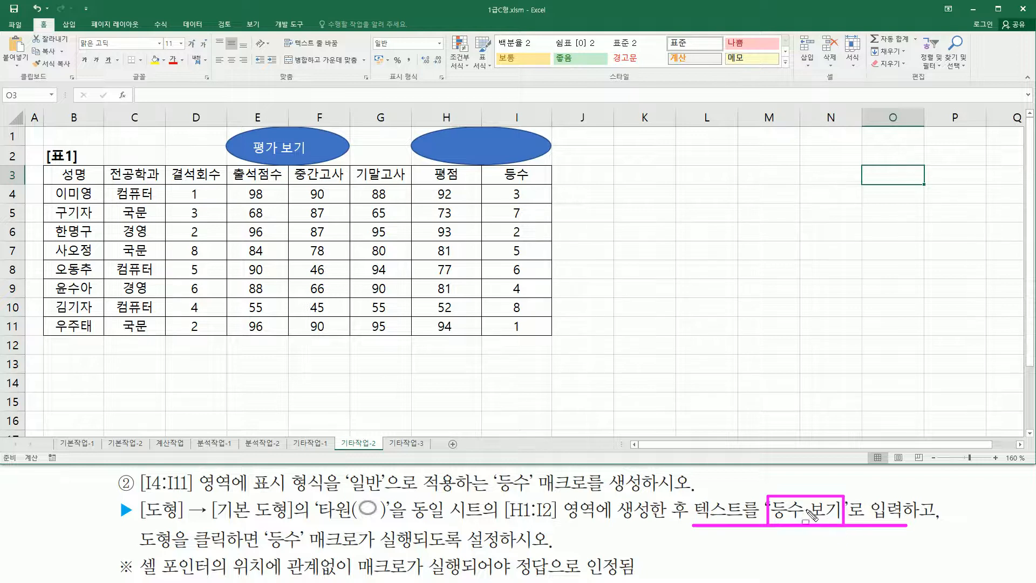
pyautogui.press('Escape')
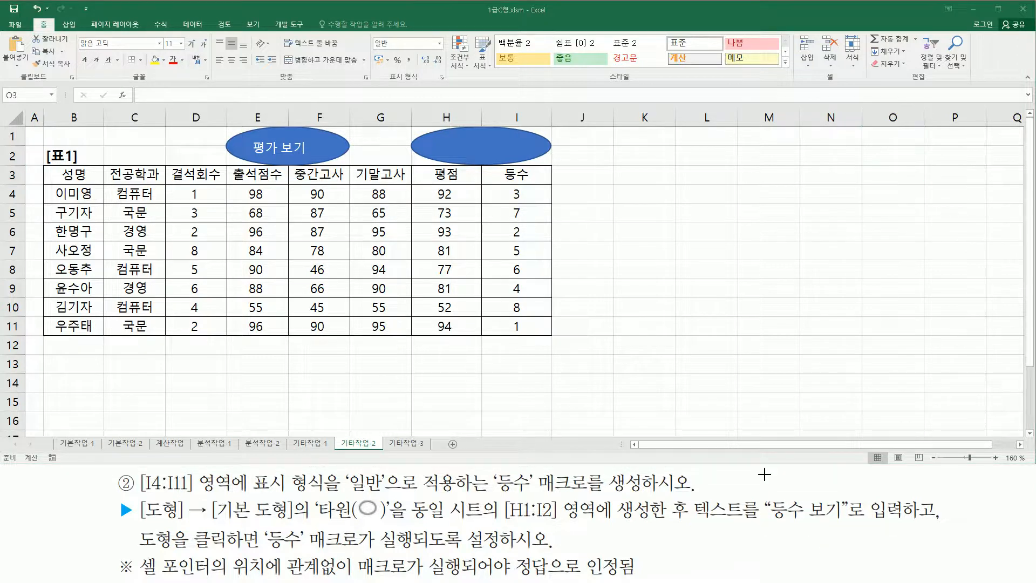
pyautogui.rightClick(483, 142)
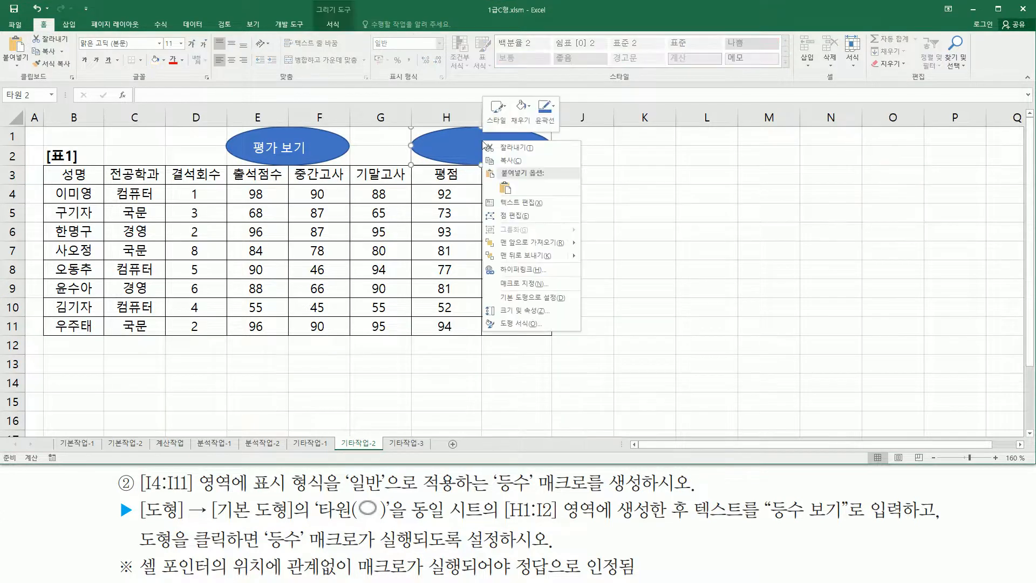
pyautogui.click(517, 204)
pyautogui.write('ㄷ')
pyautogui.write('수 보기')
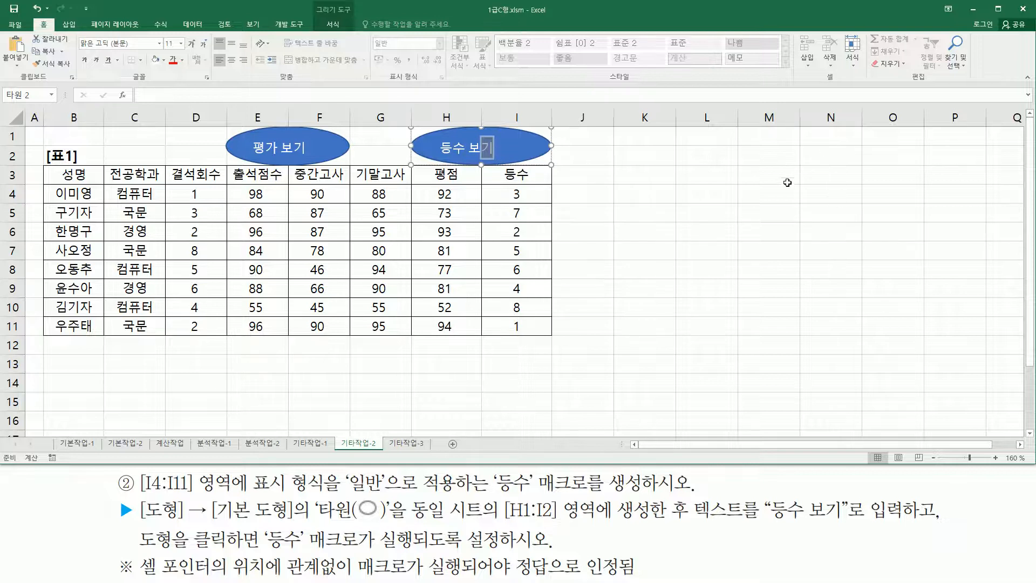
pyautogui.click(879, 174)
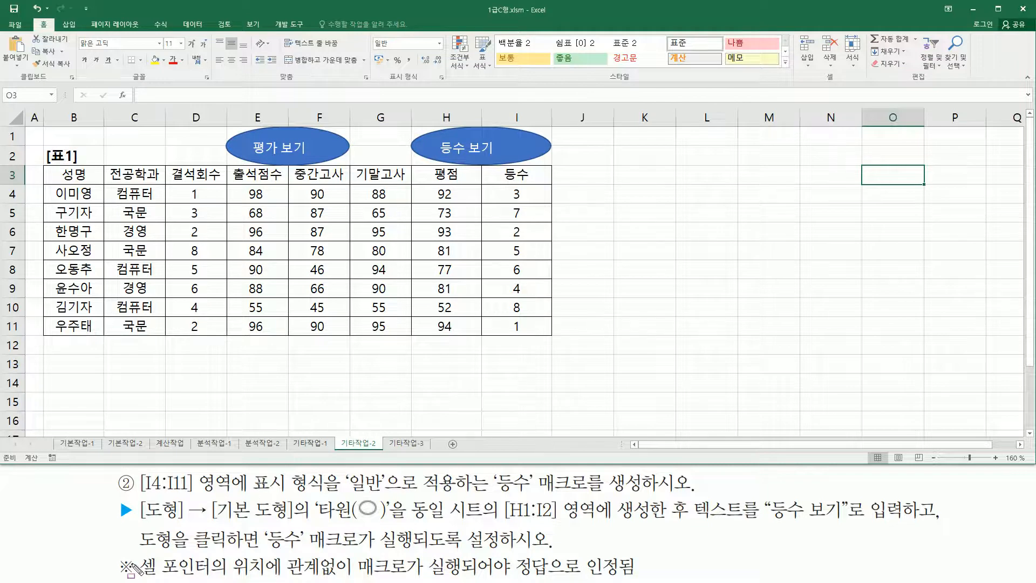
# Read the cell-pointer note, select various cells ending at E13, and test the 평가 macro from its oval
pyautogui.moveTo(136, 553)
pyautogui.mouseDown()
pyautogui.moveTo(342, 581)
pyautogui.moveTo(634, 575)
pyautogui.mouseUp()
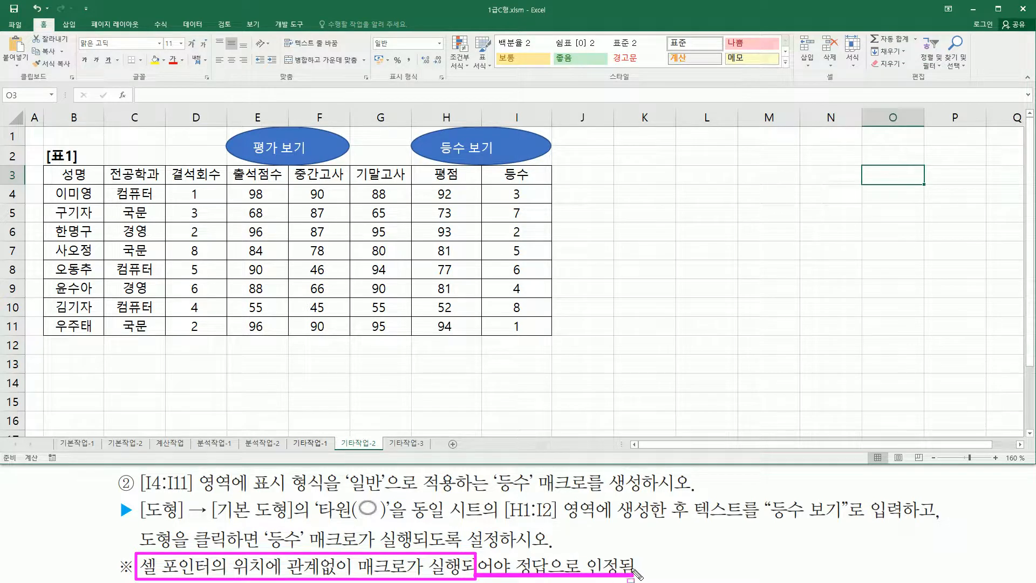
pyautogui.press('Escape')
pyautogui.click(644, 214)
pyautogui.click(322, 252)
pyautogui.click(328, 325)
pyautogui.click(362, 401)
pyautogui.click(618, 328)
pyautogui.click(623, 271)
pyautogui.click(702, 214)
pyautogui.click(721, 280)
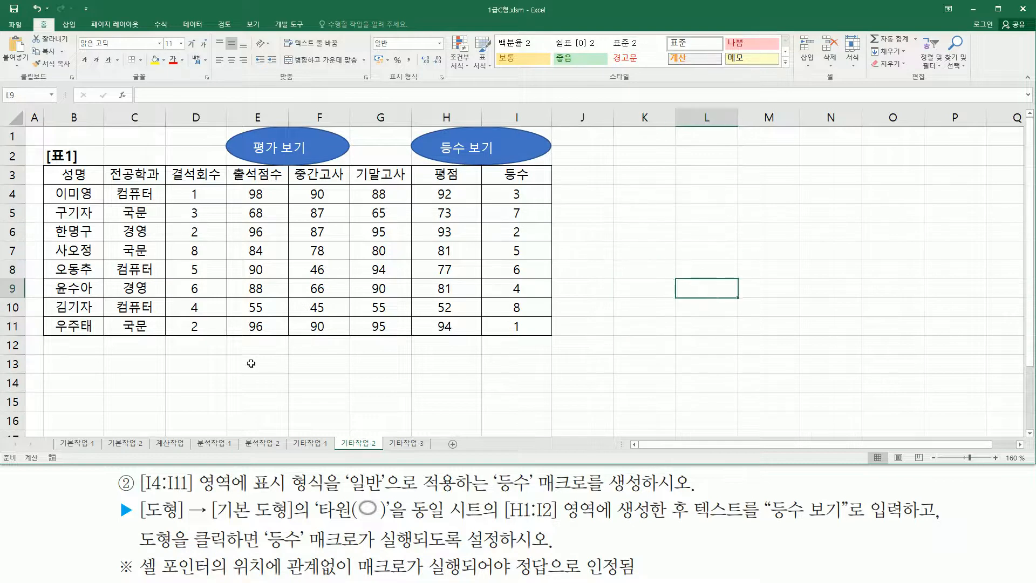
pyautogui.click(265, 364)
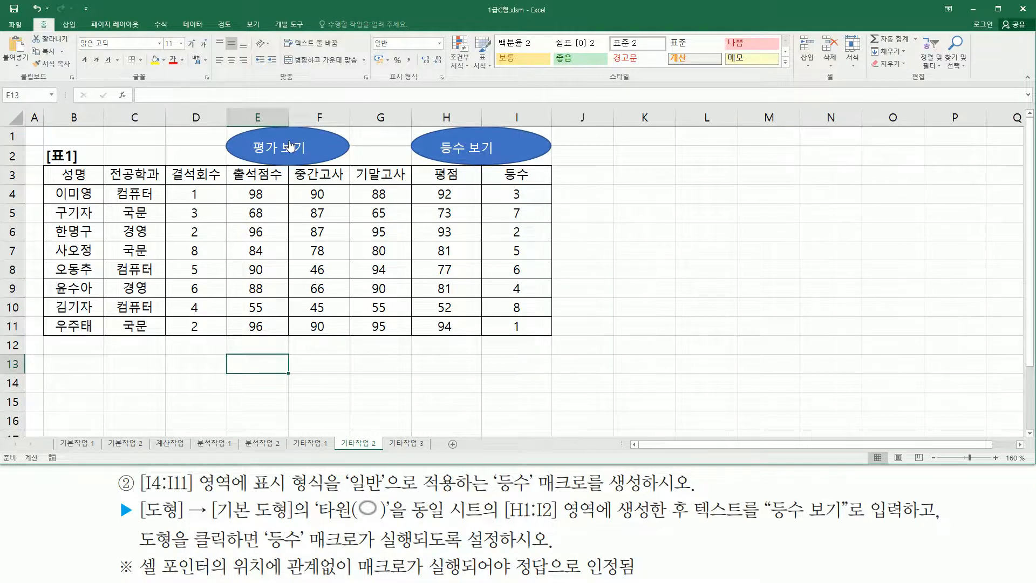
pyautogui.click(290, 146)
pyautogui.moveTo(501, 186); pyautogui.dragTo(538, 344)
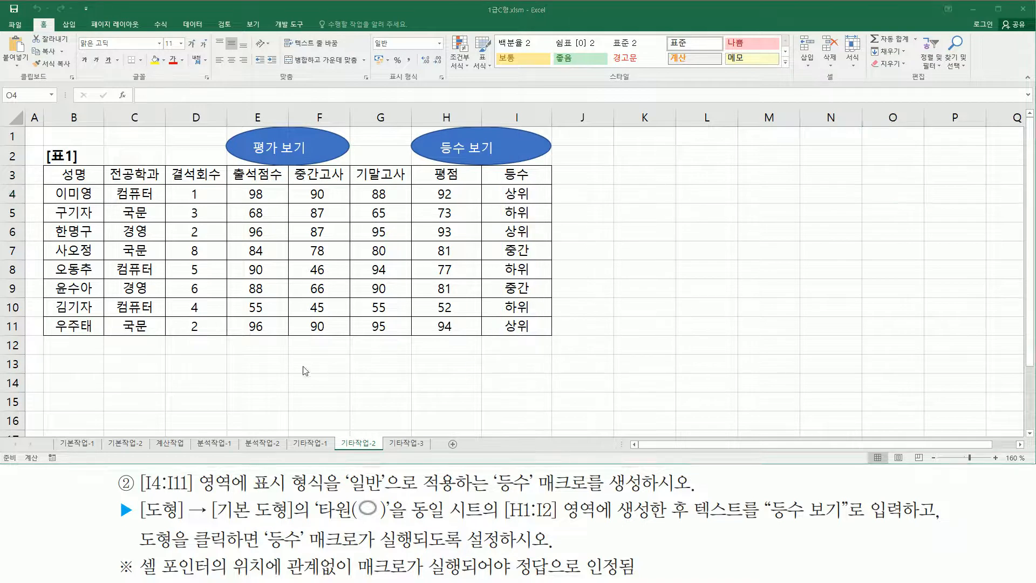
# Select several other cells ending at F13 and test the 등수 macro from the 등수 보기 oval
pyautogui.click(420, 371)
pyautogui.click(255, 251)
pyautogui.moveTo(154, 275); pyautogui.dragTo(146, 288)
pyautogui.click(141, 382)
pyautogui.click(314, 360)
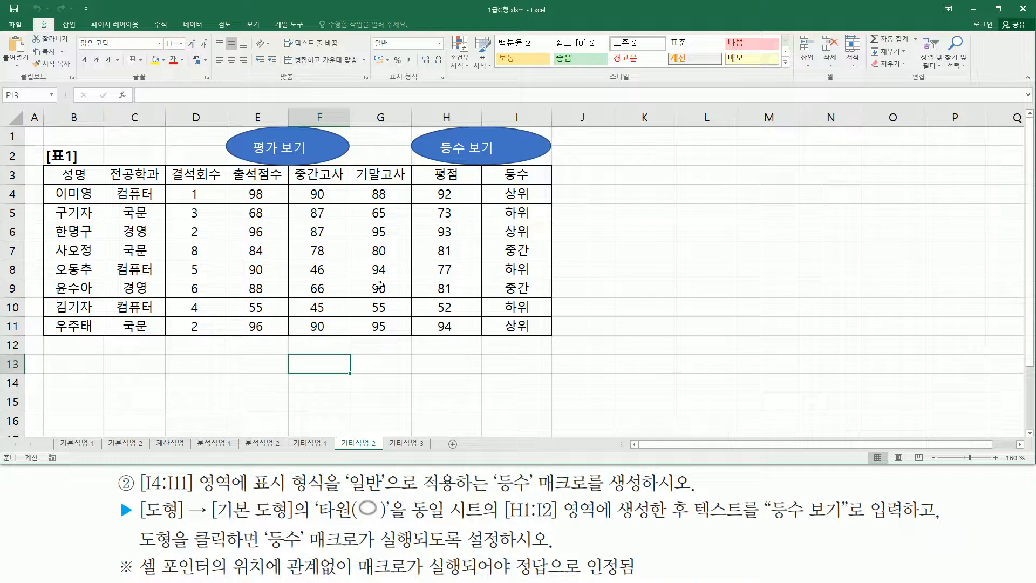
pyautogui.click(473, 141)
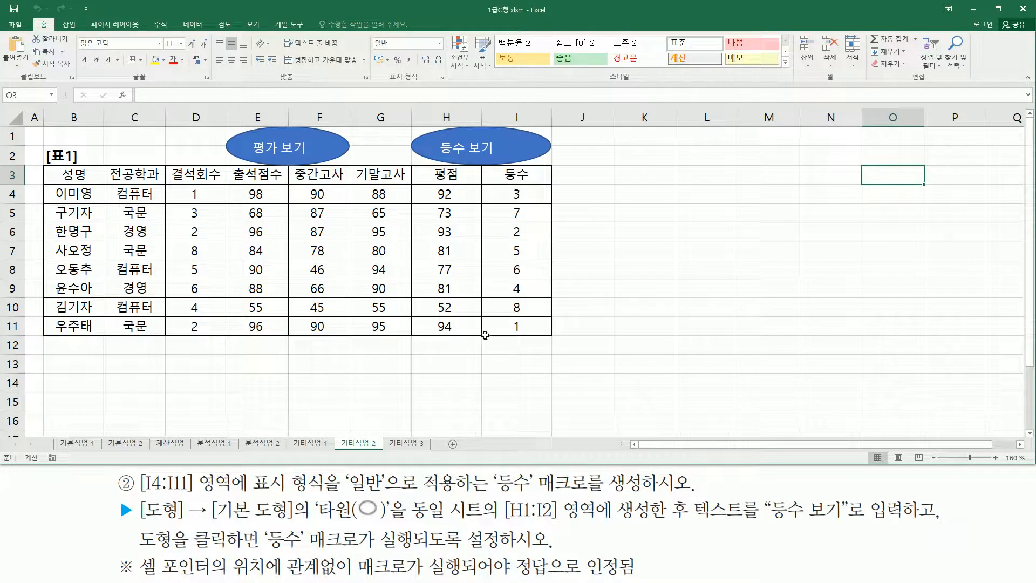
# Run the 평가 and 등수 macros alternately from their ovals, finishing with 평가, and select cell G14
pyautogui.click(324, 153)
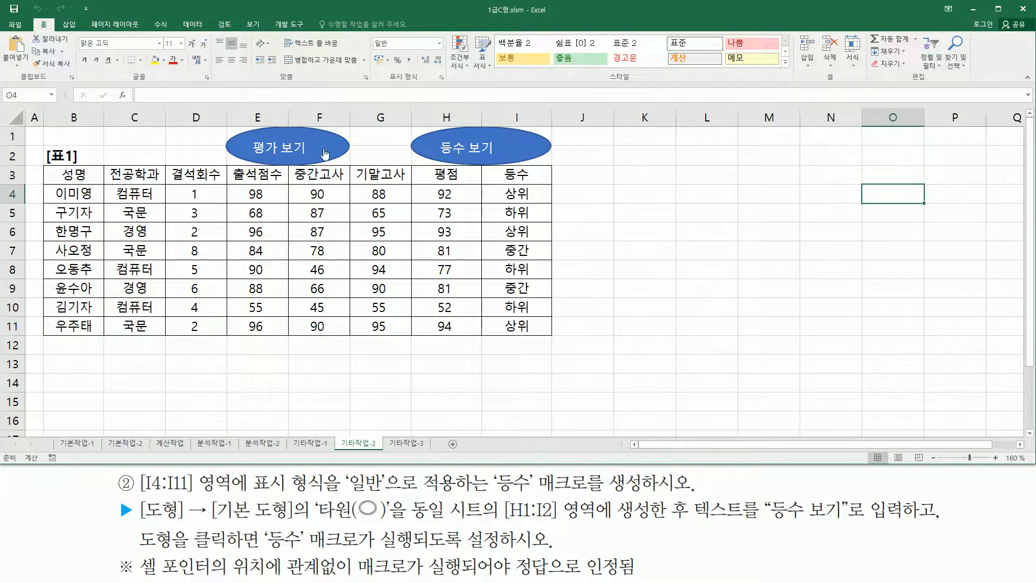
pyautogui.click(463, 148)
pyautogui.click(460, 148)
pyautogui.click(318, 157)
pyautogui.click(497, 151)
pyautogui.click(273, 160)
pyautogui.click(616, 286)
pyautogui.click(365, 379)
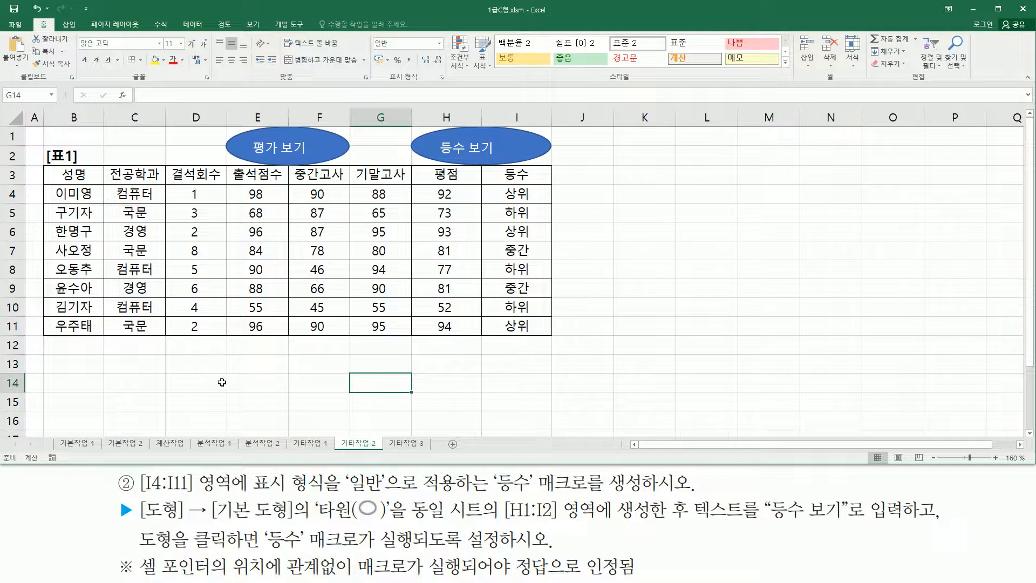
# Enter the format code [<=3]"상위";[>=6]"하위";"중간" in cell D13 and review its three sections
pyautogui.click(190, 359)
pyautogui.write('[<=3]"상위";[>=6]"하위";"중간"')
pyautogui.press('Return')
pyautogui.click(486, 359)
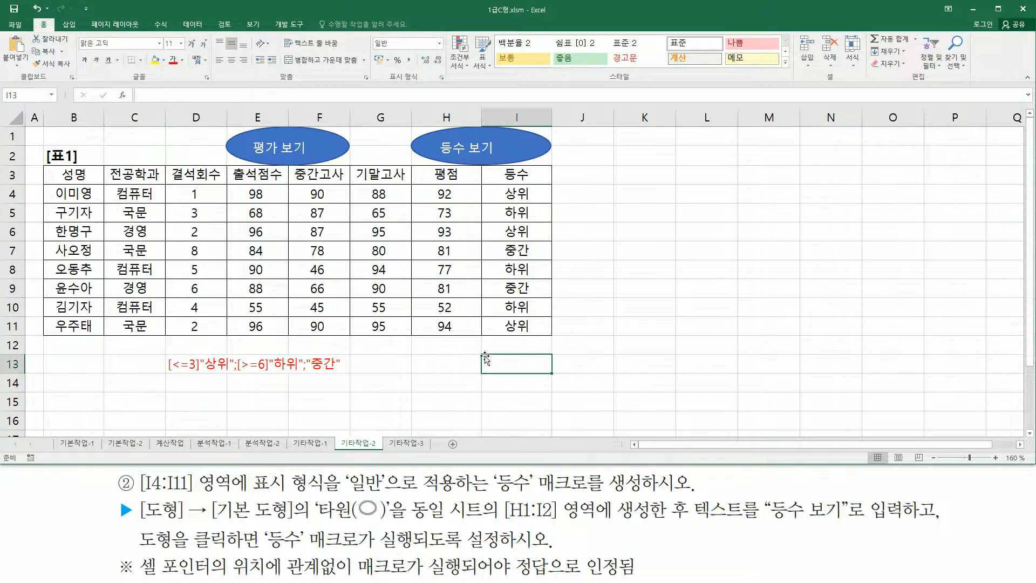
pyautogui.moveTo(167, 374); pyautogui.dragTo(228, 375)
pyautogui.moveTo(238, 373); pyautogui.dragTo(301, 374)
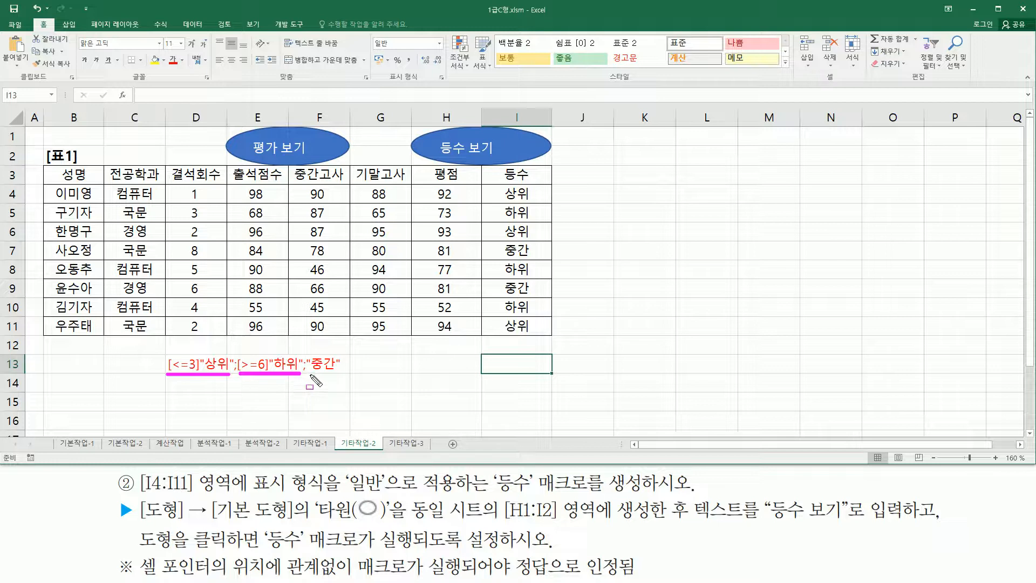
pyautogui.moveTo(309, 374); pyautogui.dragTo(335, 373)
pyautogui.press('Escape')
pyautogui.click(487, 386)
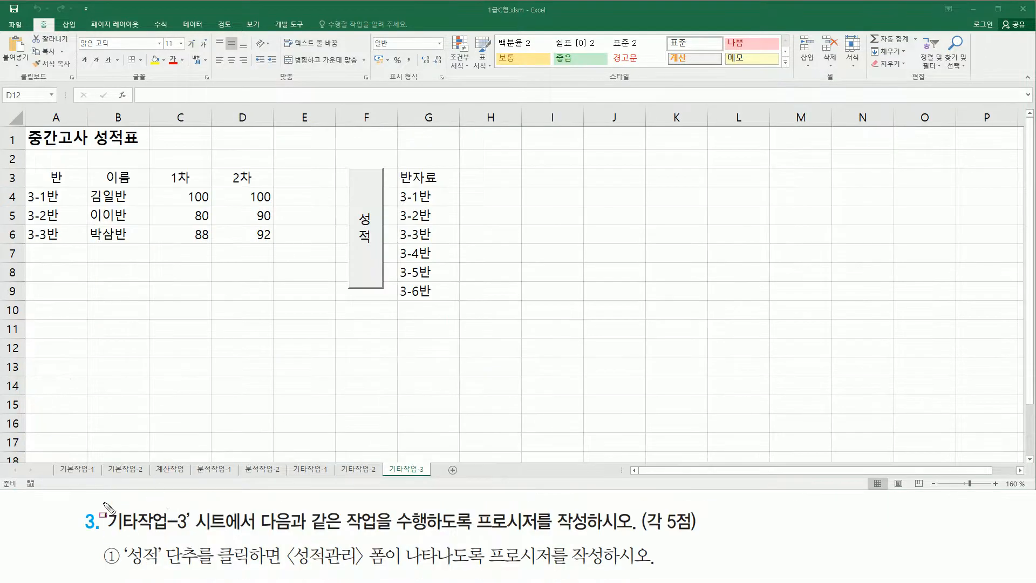
# Examine the 기타작업-3 sheet and its first procedure instruction for the button and the form it must open
pyautogui.moveTo(102, 505)
pyautogui.mouseDown()
pyautogui.moveTo(186, 542)
pyautogui.moveTo(197, 537)
pyautogui.mouseUp()
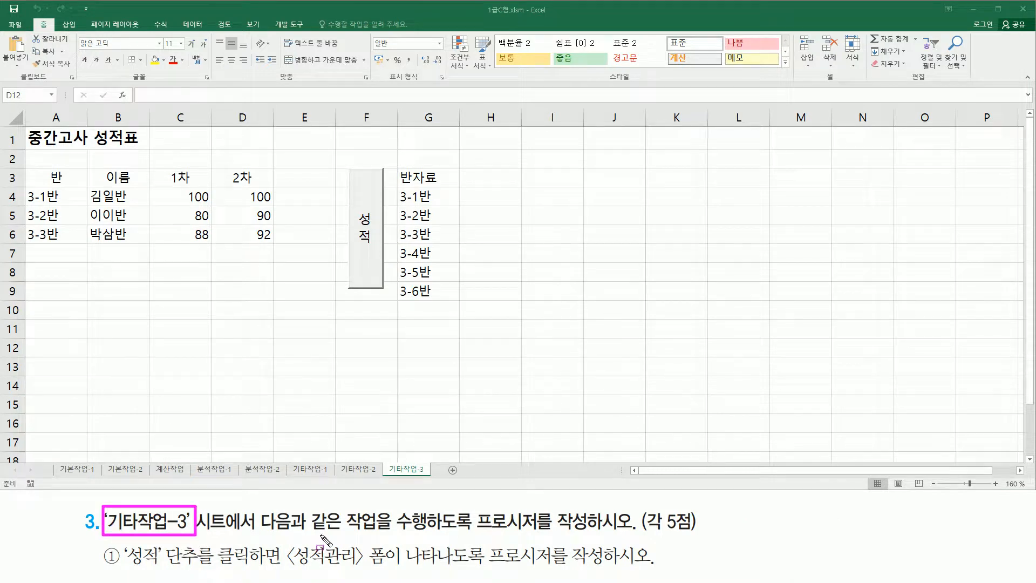
pyautogui.moveTo(472, 534); pyautogui.dragTo(585, 534)
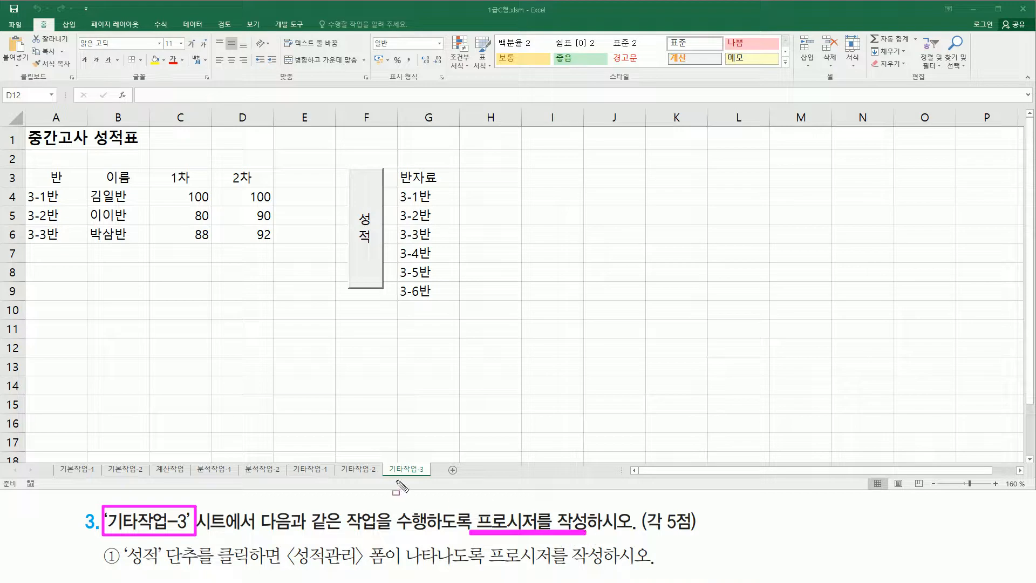
pyautogui.moveTo(24, 126)
pyautogui.mouseDown()
pyautogui.moveTo(37, 201)
pyautogui.moveTo(465, 316)
pyautogui.mouseUp()
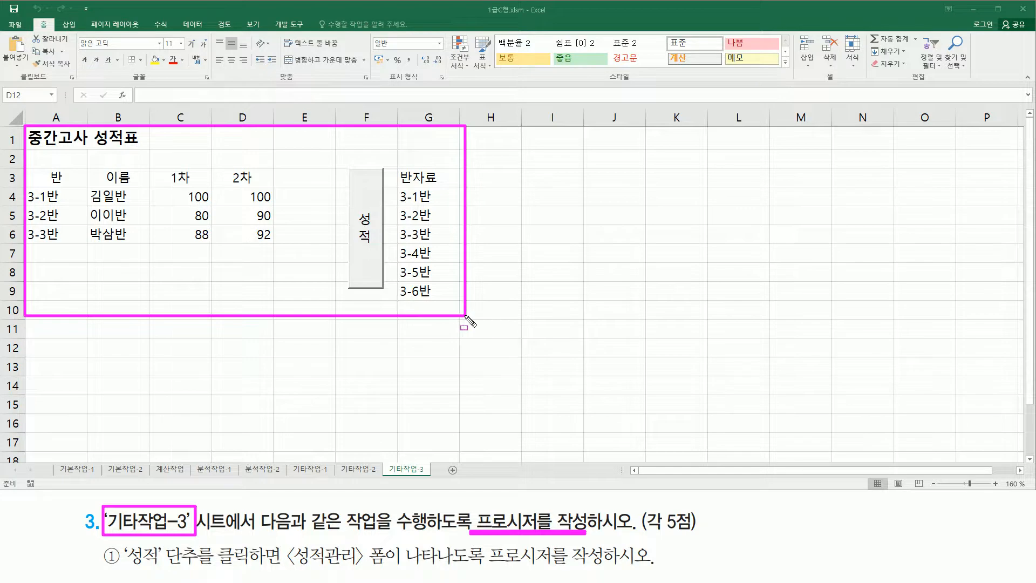
pyautogui.moveTo(351, 168); pyautogui.dragTo(384, 291)
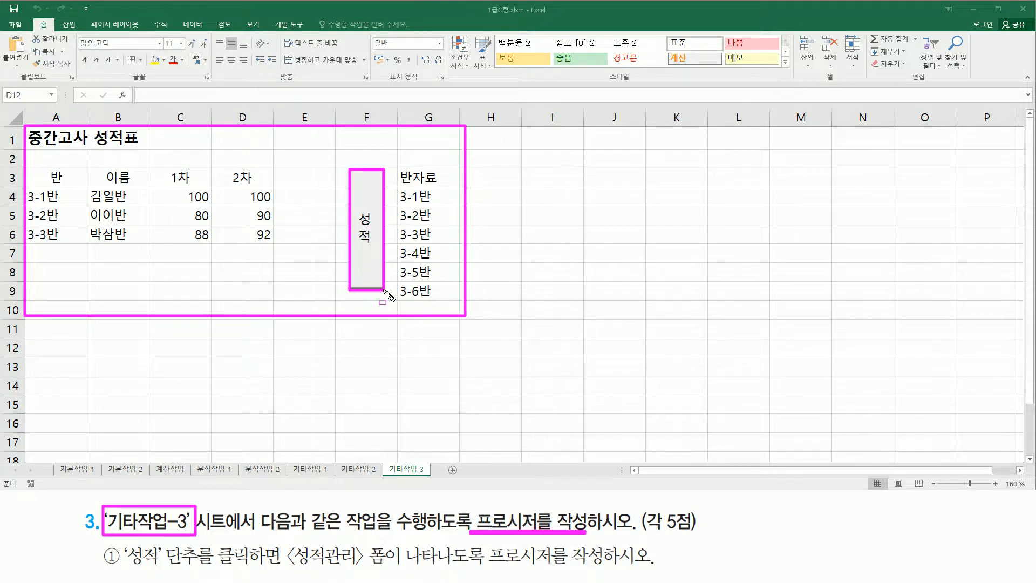
pyautogui.press('Escape')
pyautogui.click(266, 322)
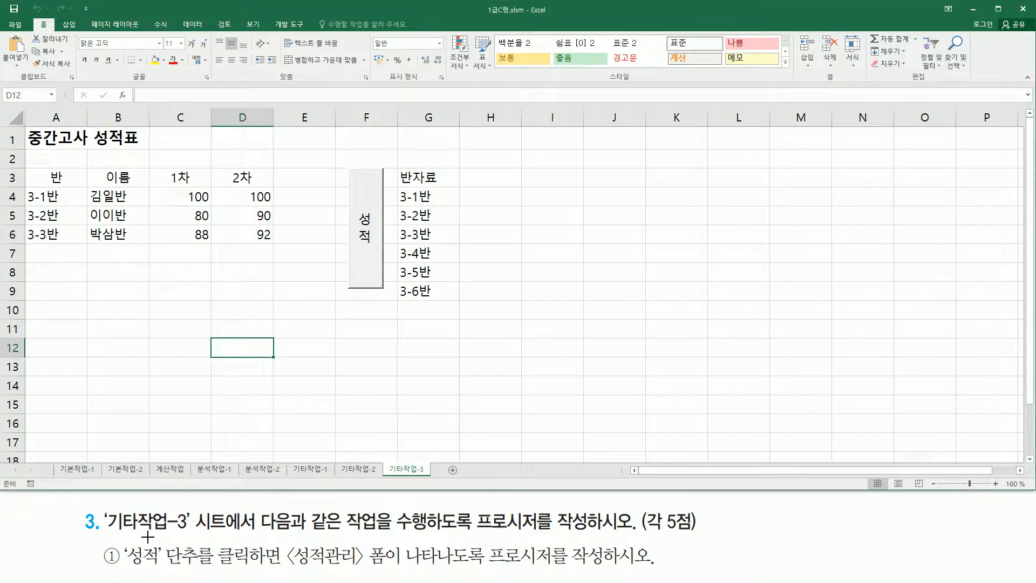
pyautogui.moveTo(120, 541)
pyautogui.mouseDown()
pyautogui.moveTo(160, 569)
pyautogui.moveTo(388, 575)
pyautogui.mouseUp()
pyautogui.moveTo(621, 571); pyautogui.dragTo(643, 573)
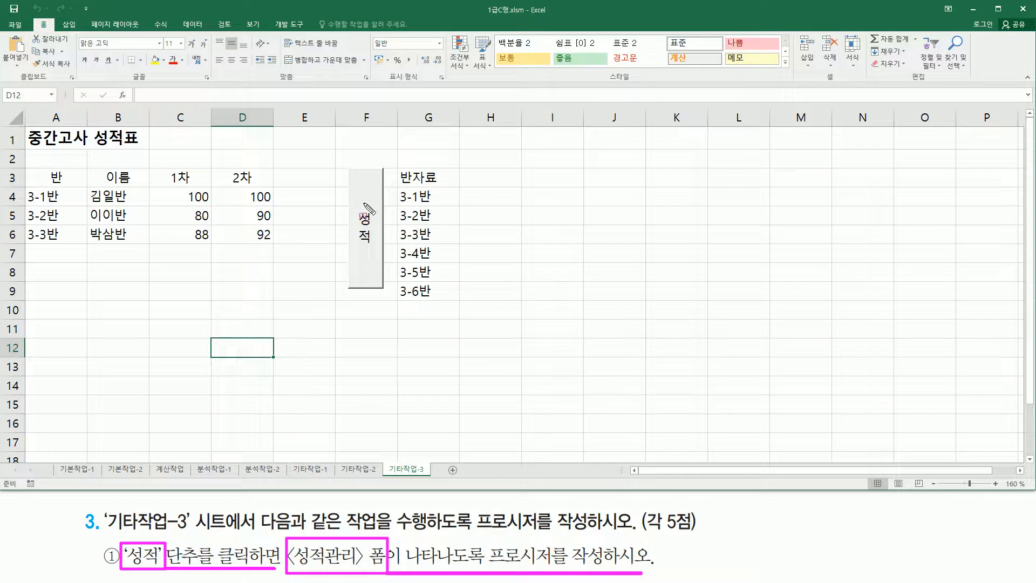
pyautogui.press('Escape')
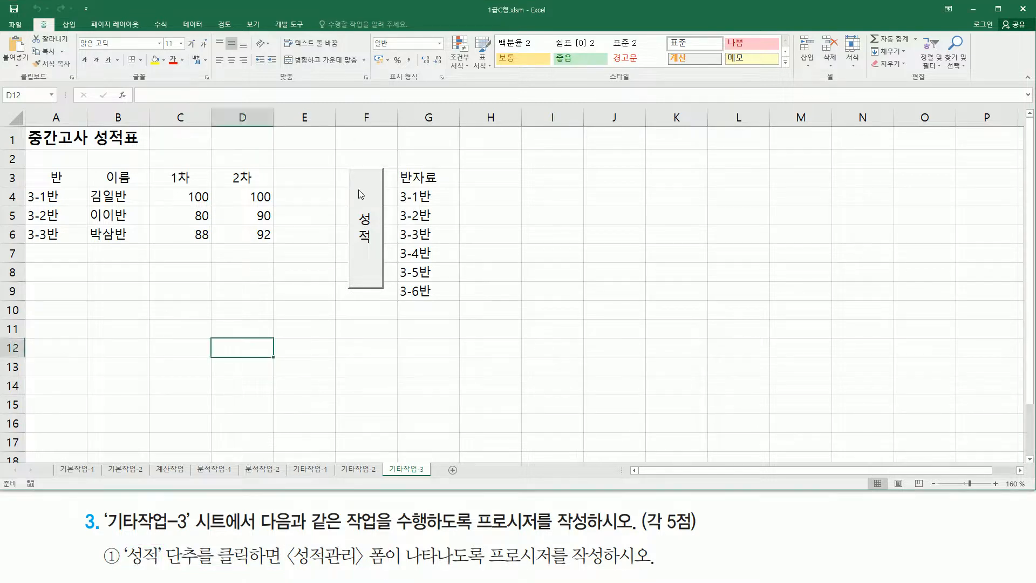
# Try the 성적 command button, turn on design mode, and select the button for editing
pyautogui.click(359, 190)
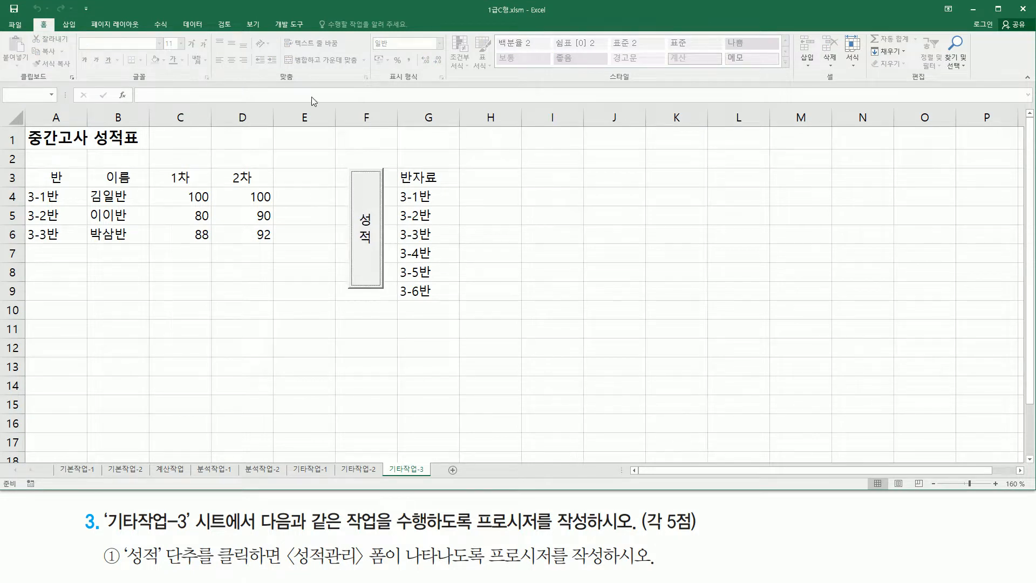
pyautogui.click(278, 25)
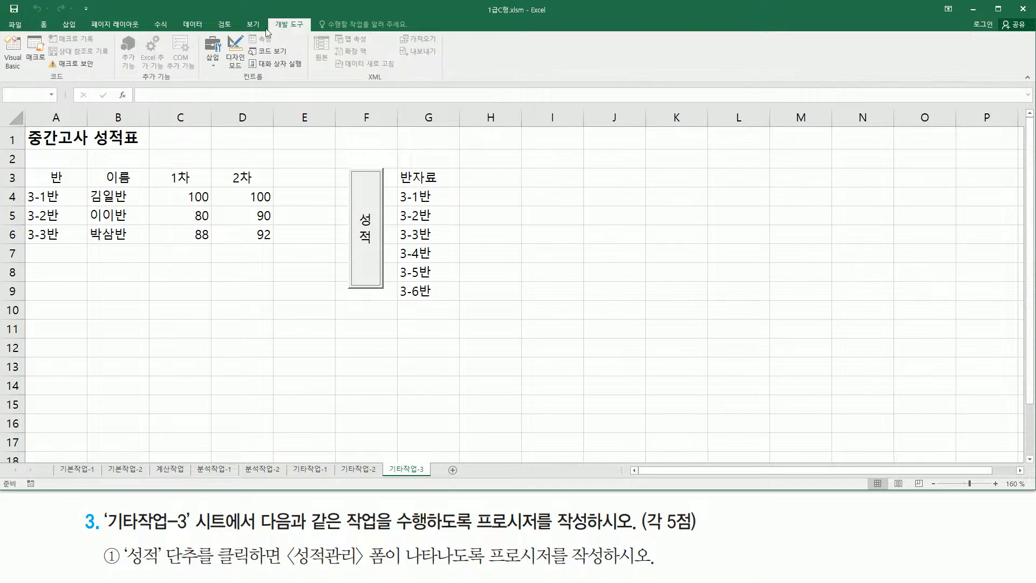
pyautogui.click(236, 49)
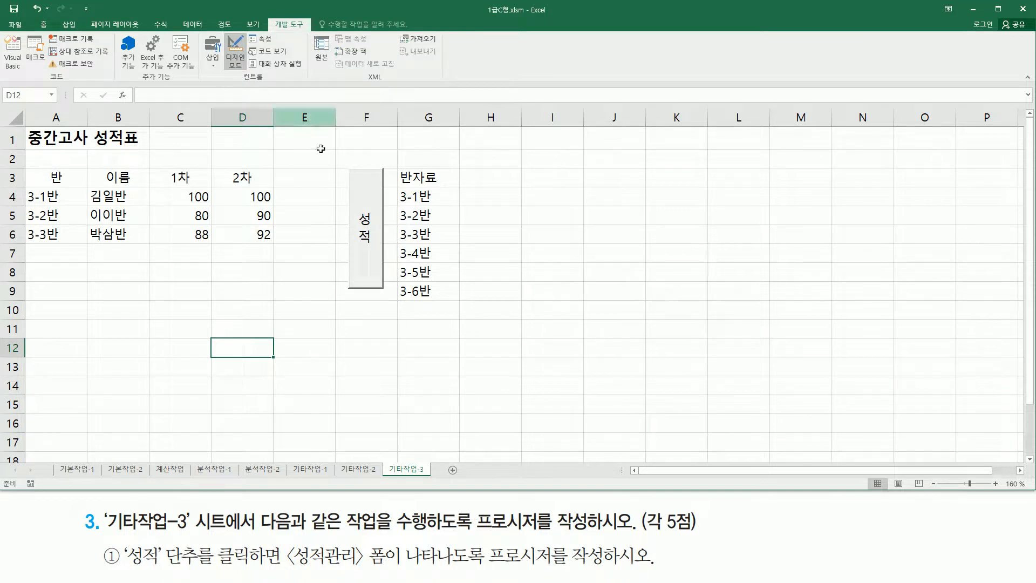
pyautogui.click(357, 178)
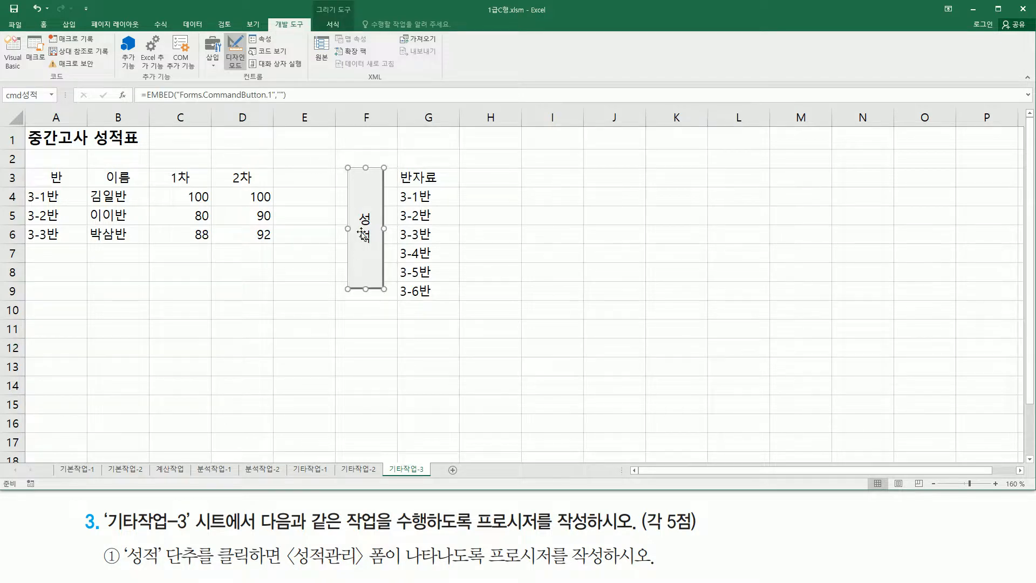
# Open the Click event procedure of the 성적 command button in the code editor and examine its empty structure
pyautogui.doubleClick(368, 184)
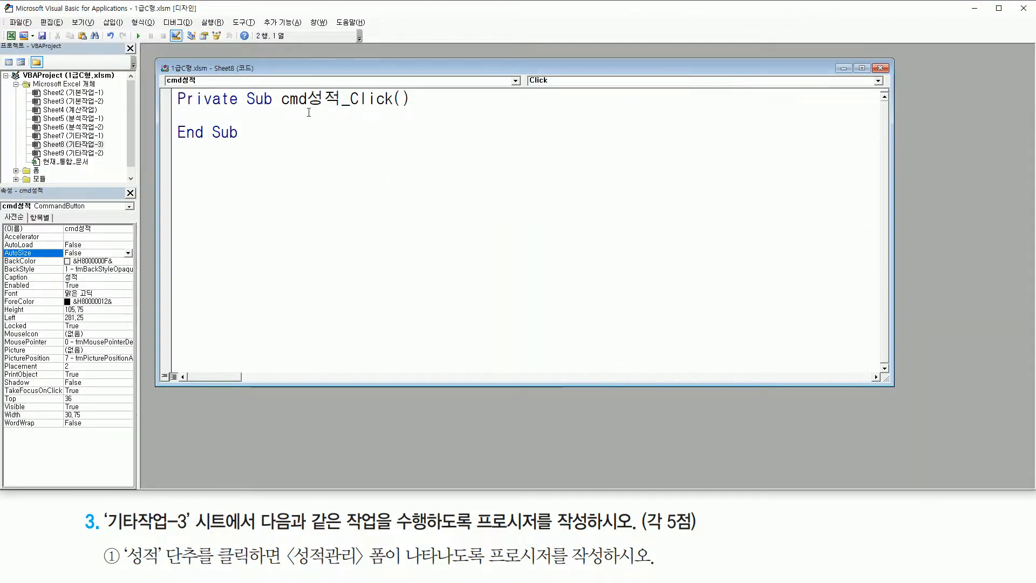
pyautogui.moveTo(278, 108)
pyautogui.mouseDown()
pyautogui.moveTo(342, 108)
pyautogui.moveTo(348, 95)
pyautogui.moveTo(415, 109)
pyautogui.mouseUp()
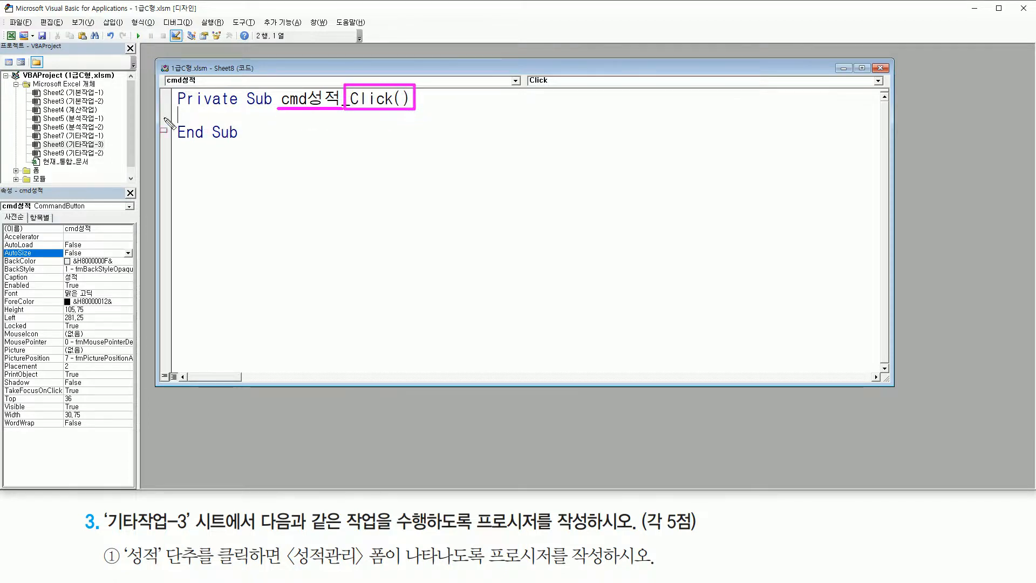
pyautogui.moveTo(175, 106); pyautogui.dragTo(267, 138)
pyautogui.press('Escape')
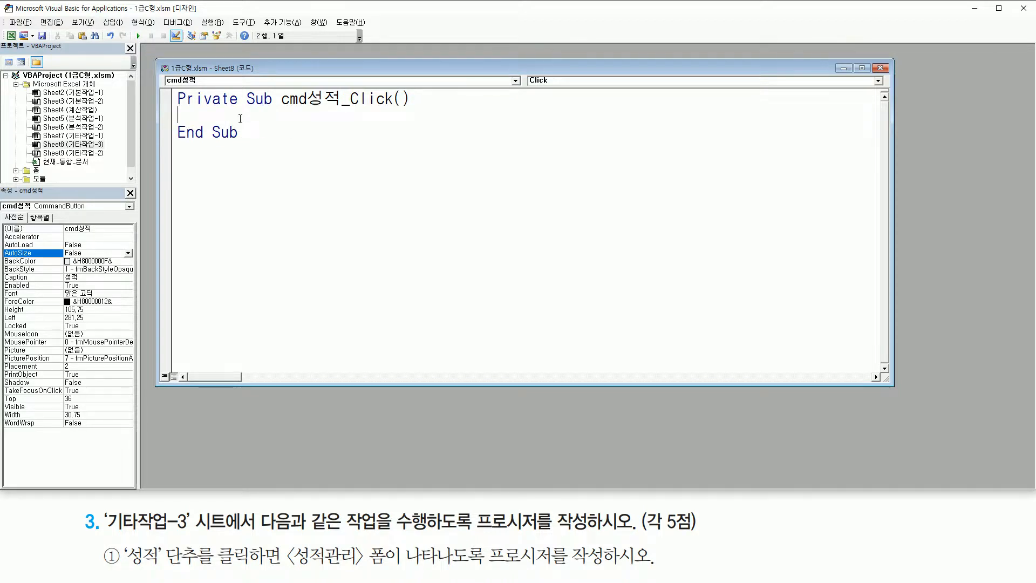
# Write the statement 성적관리.Show inside the cmd성적_Click procedure
pyautogui.press('Return')
pyautogui.write('tj')
pyautogui.press('BackSpace')
pyautogui.press('BackSpace')
pyautogui.press('Hangul')
pyautogui.write('ㅅ')
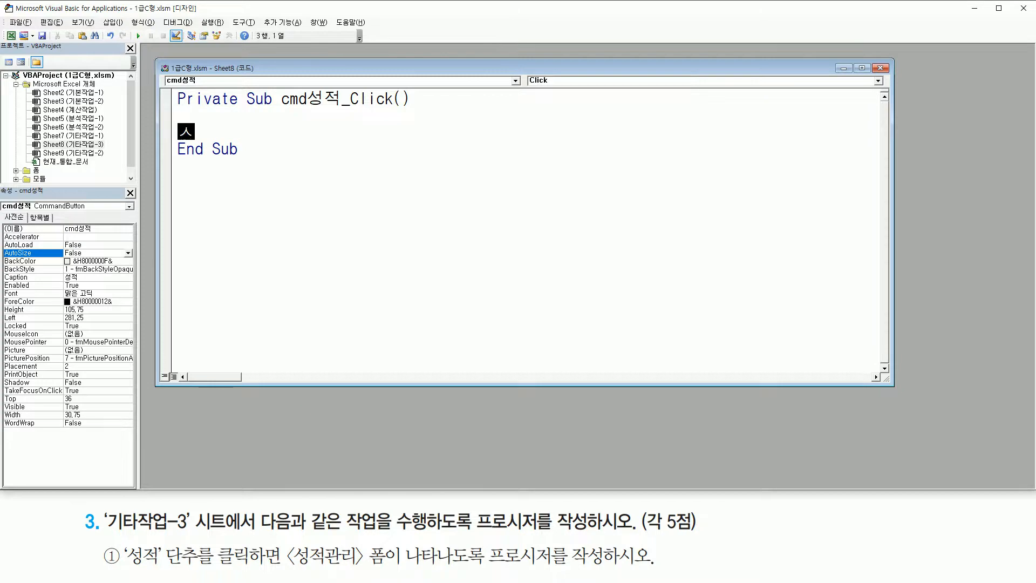
pyautogui.write('적관리')
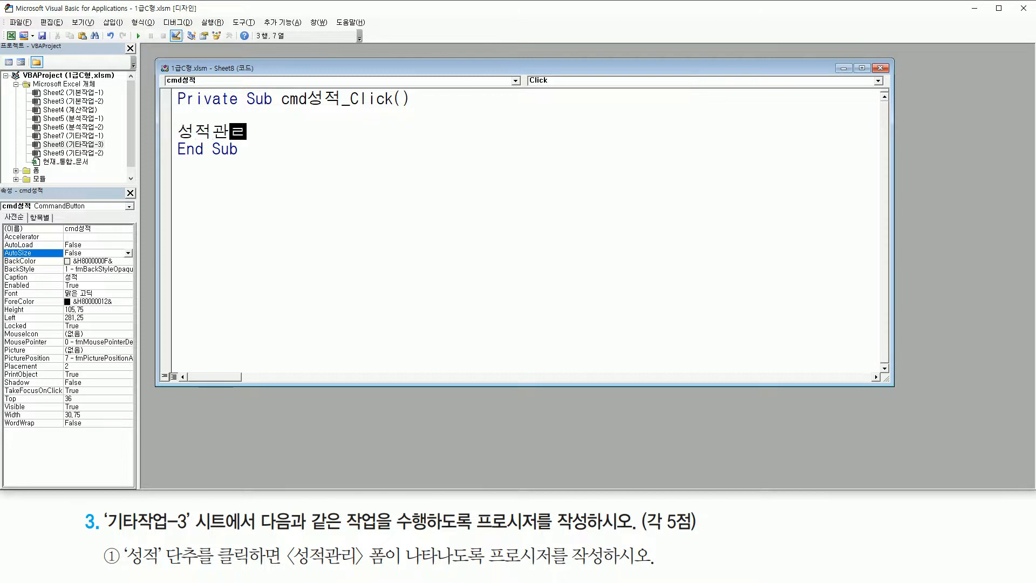
pyautogui.write('.')
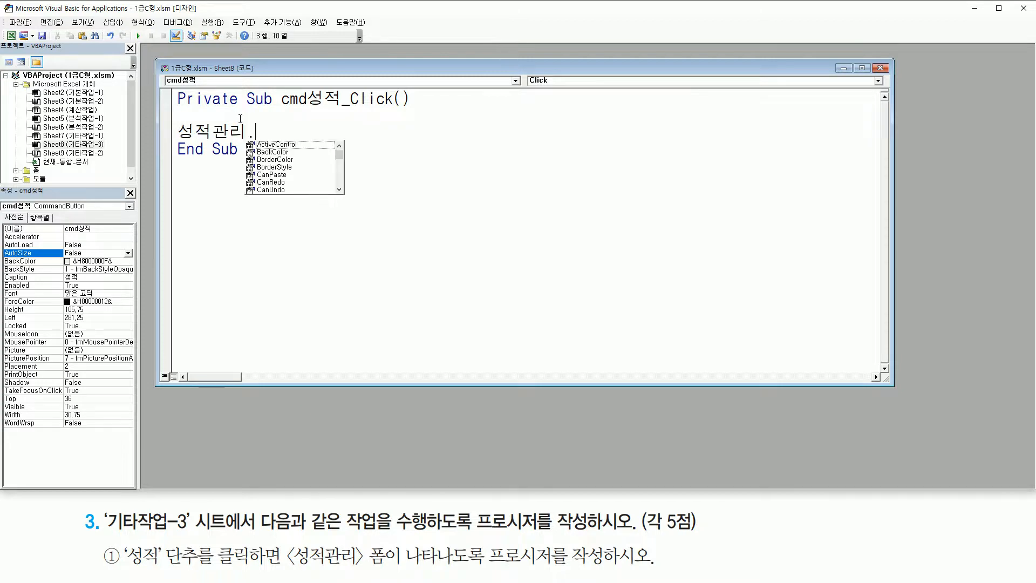
pyautogui.write('show')
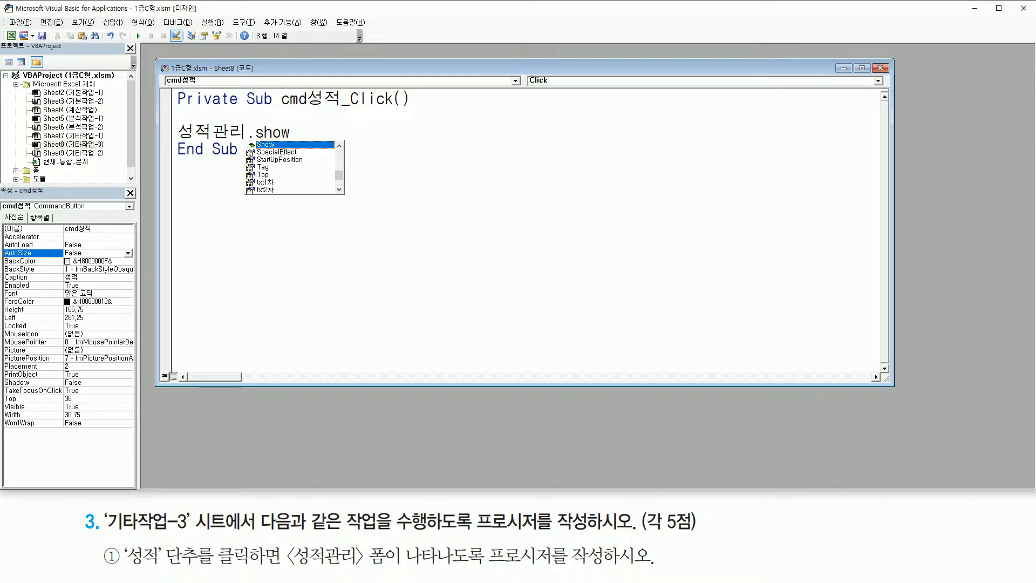
pyautogui.press('Tab')
pyautogui.press('Return')
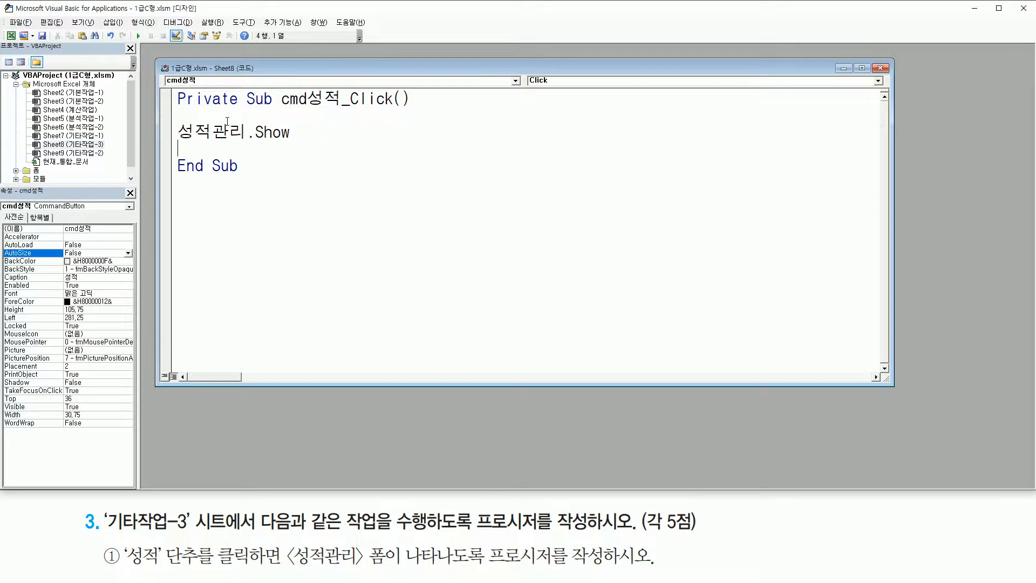
# Return to the 기타작업-3 sheet, turn off design mode, and test the 성적 button by opening and closing the 성적관리 form
pyautogui.click(12, 36)
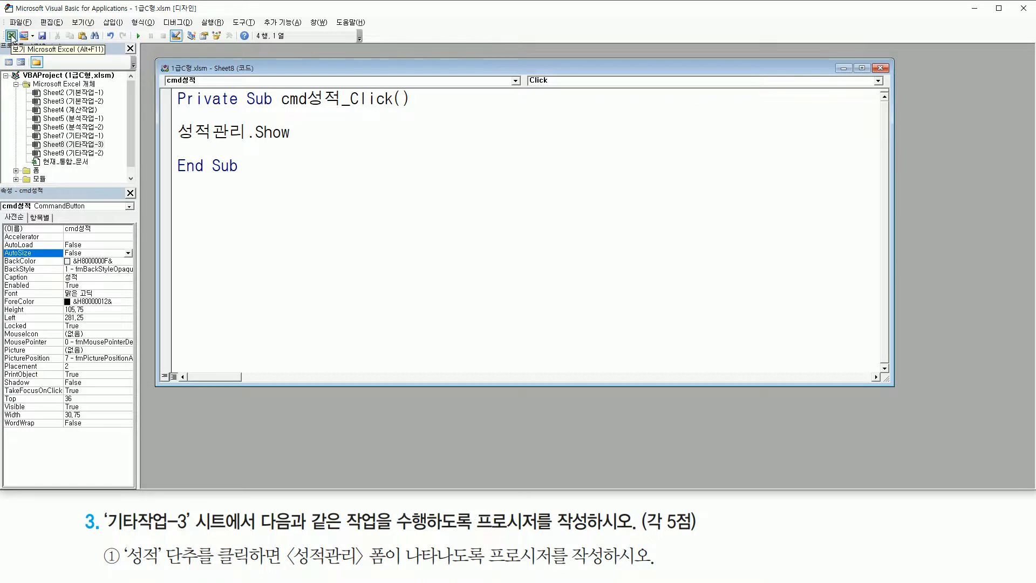
pyautogui.click(12, 35)
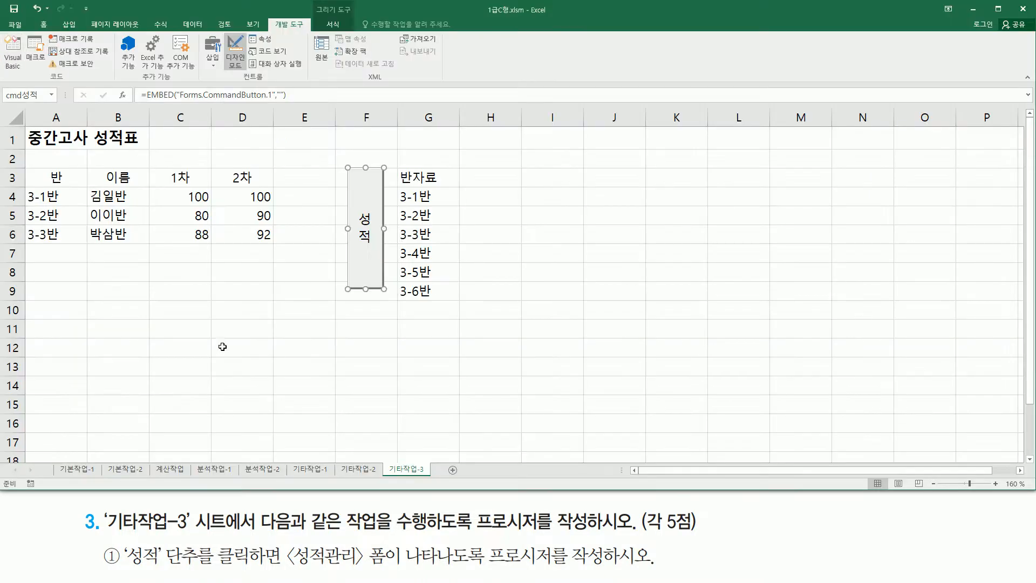
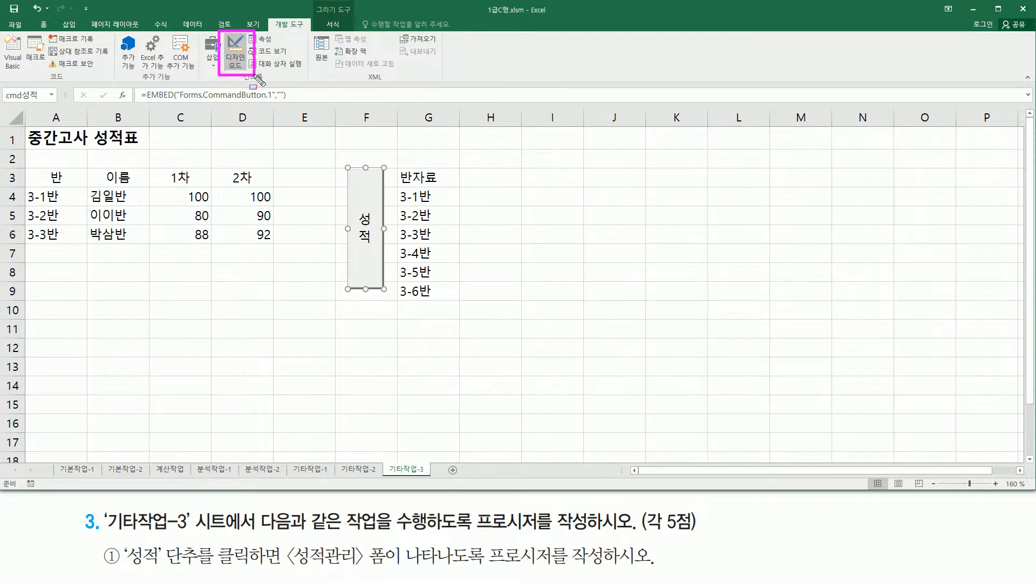
pyautogui.click(236, 55)
pyautogui.click(301, 304)
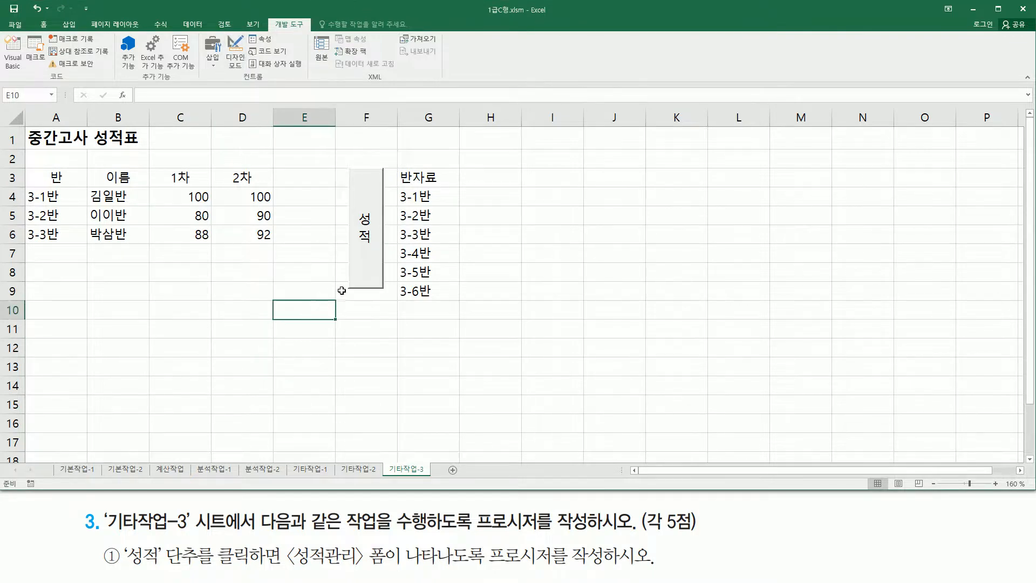
pyautogui.click(362, 235)
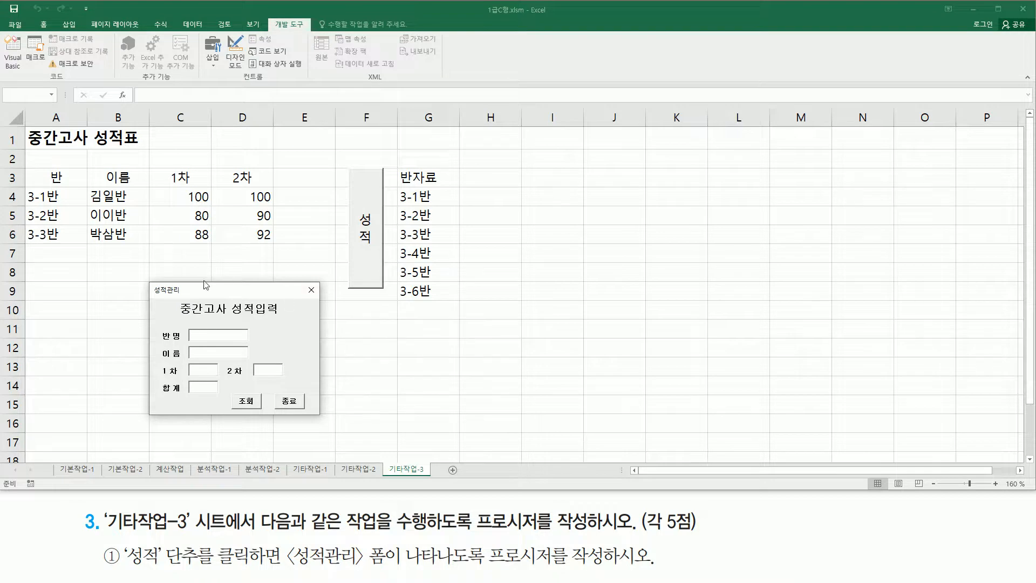
pyautogui.click(311, 290)
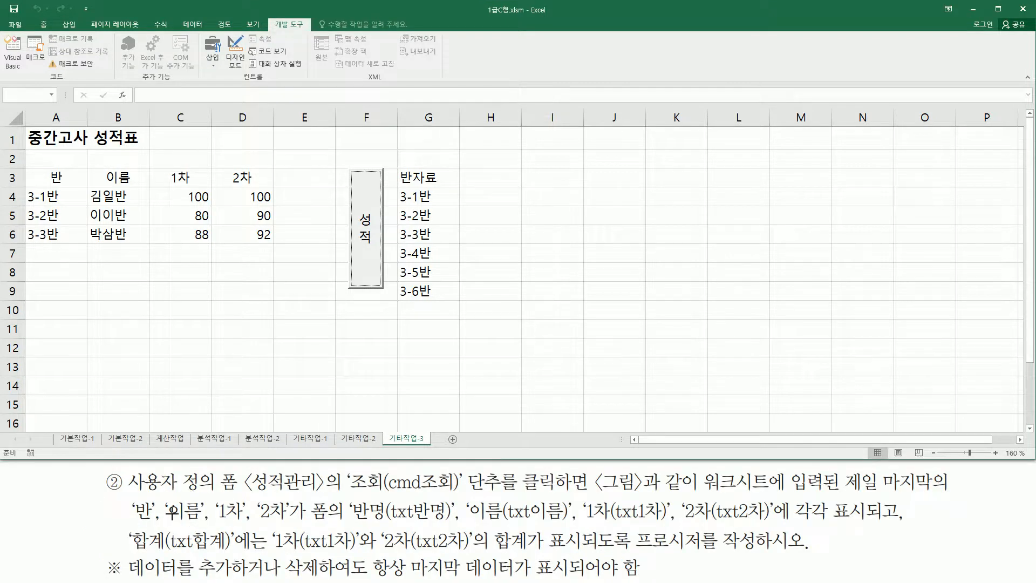
# Reopen the 성적관리 form from the 성적 button and move it clear of the score table
pyautogui.moveTo(123, 469)
pyautogui.mouseDown()
pyautogui.moveTo(127, 479)
pyautogui.moveTo(240, 492)
pyautogui.moveTo(328, 492)
pyautogui.mouseUp()
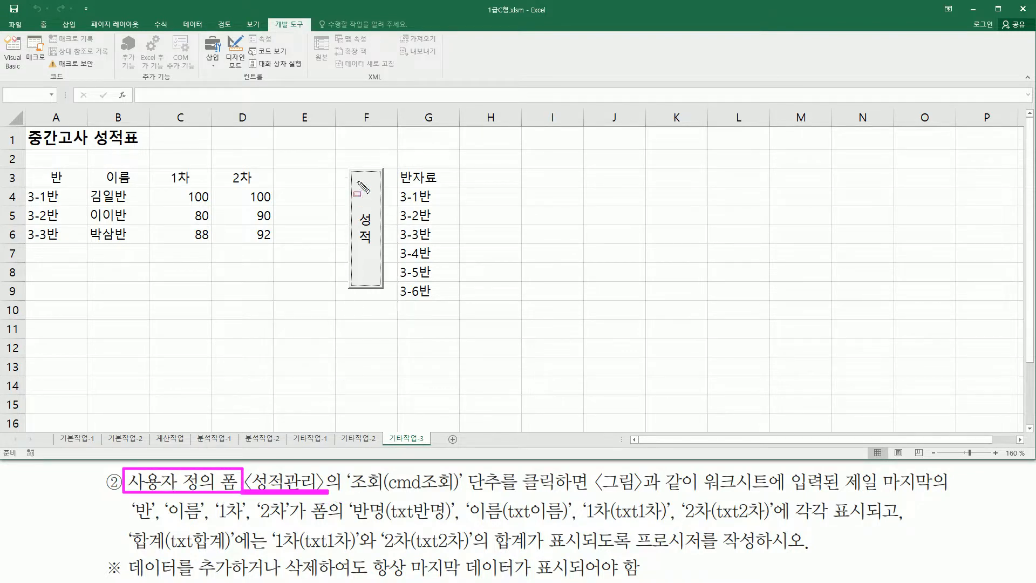
pyautogui.moveTo(349, 169); pyautogui.dragTo(384, 285)
pyautogui.press('Escape')
pyautogui.click(370, 256)
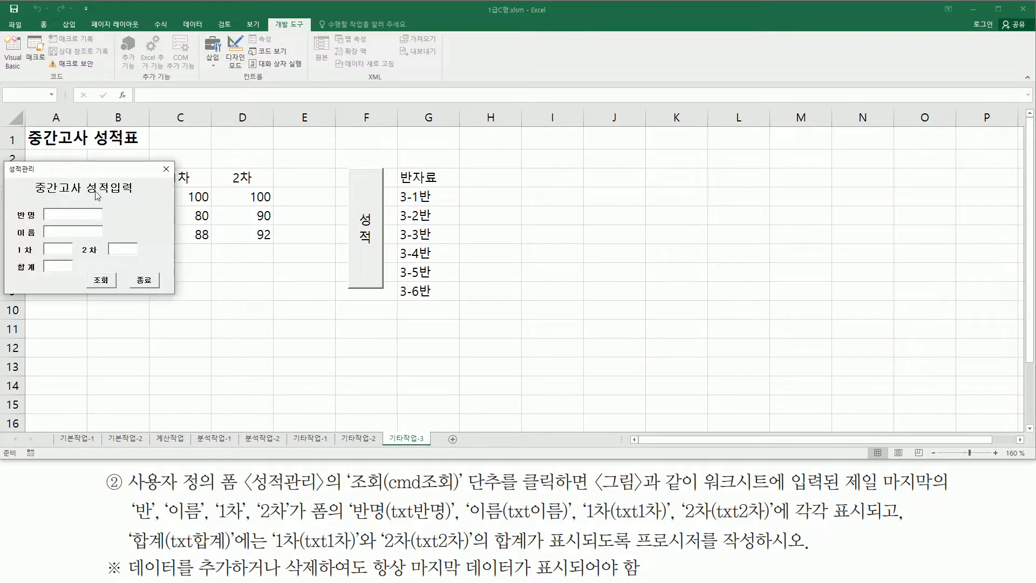
pyautogui.moveTo(96, 177); pyautogui.dragTo(244, 303)
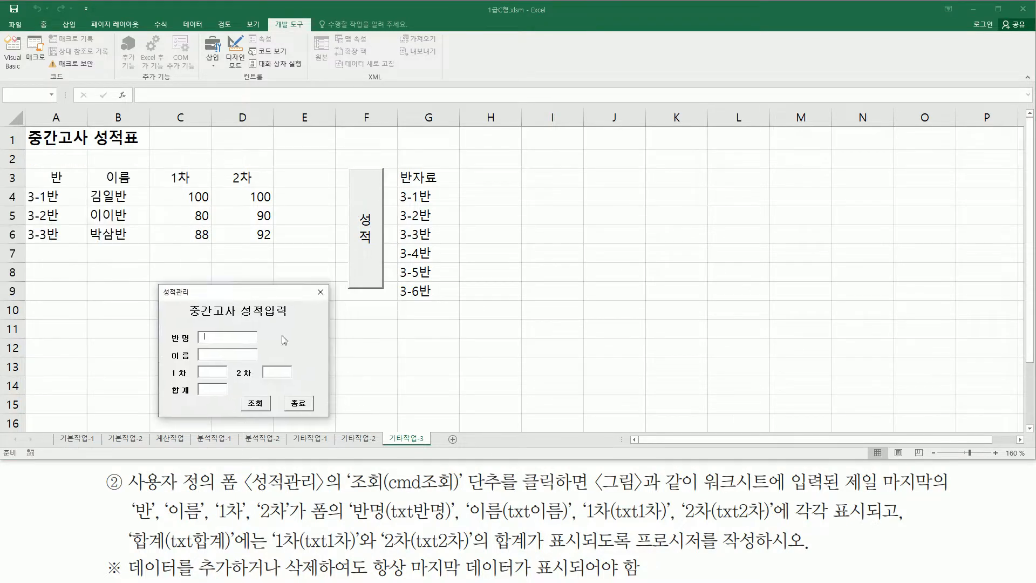
# Examine the second instruction for the 조회 button, matching the last row's 반, 이름, 1차 and 2차 to form fields and 합계 to their sum
pyautogui.moveTo(347, 492)
pyautogui.mouseDown()
pyautogui.moveTo(512, 495)
pyautogui.moveTo(503, 466)
pyautogui.mouseUp()
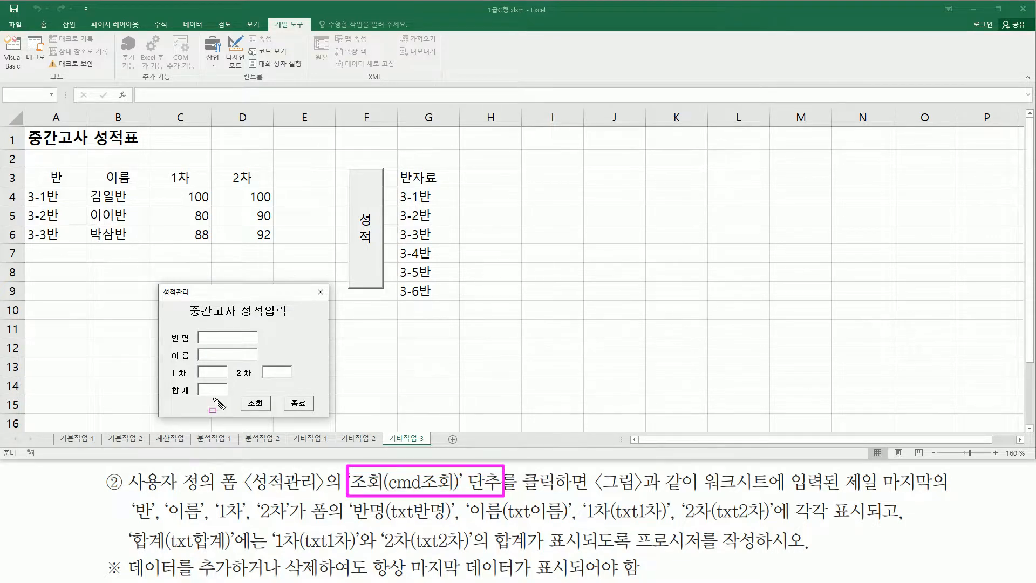
pyautogui.moveTo(240, 394); pyautogui.dragTo(273, 413)
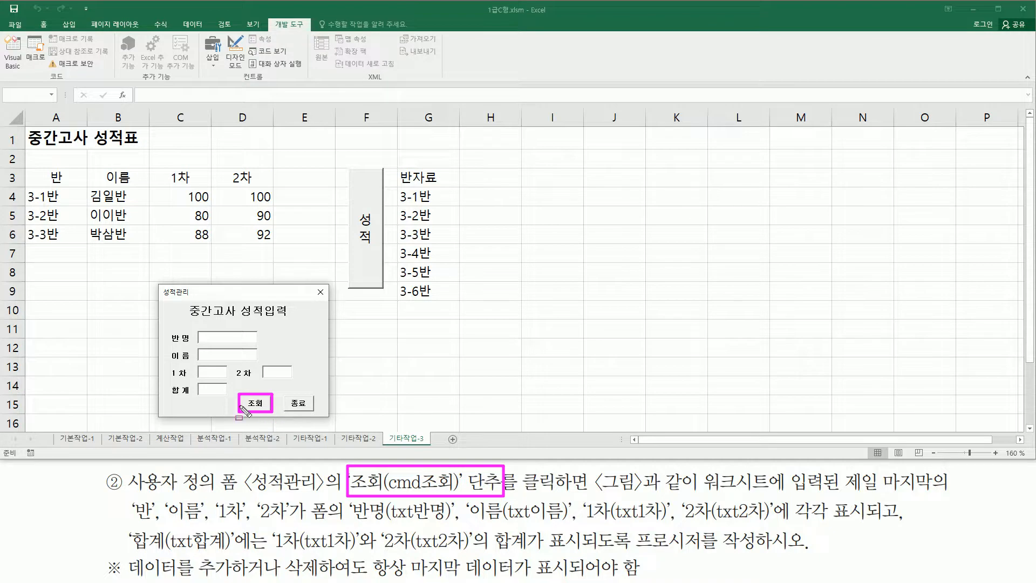
pyautogui.moveTo(517, 491); pyautogui.dragTo(564, 492)
pyautogui.moveTo(696, 492); pyautogui.dragTo(958, 494)
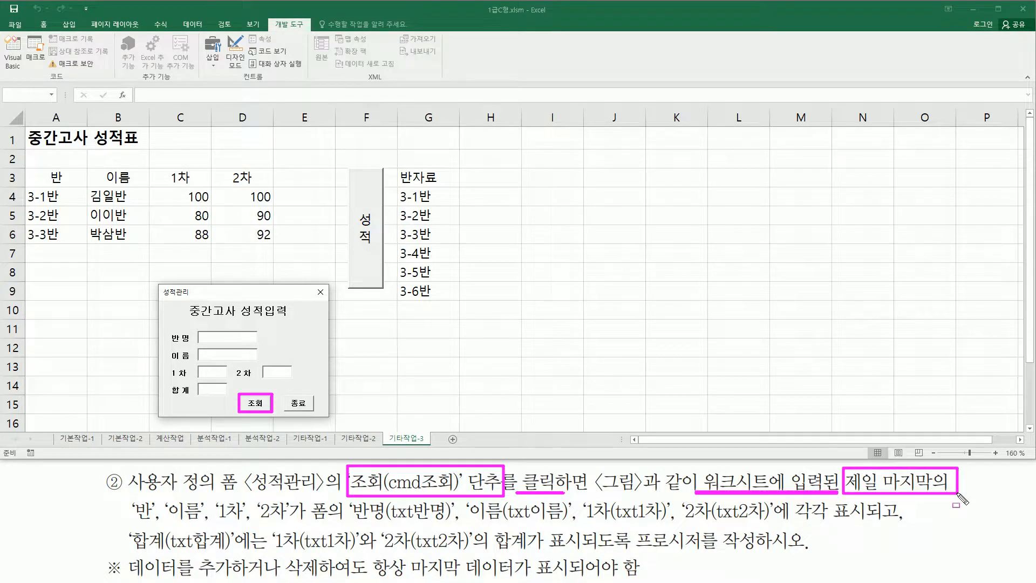
pyautogui.moveTo(126, 495)
pyautogui.mouseDown()
pyautogui.moveTo(154, 525)
pyautogui.moveTo(781, 524)
pyautogui.mouseUp()
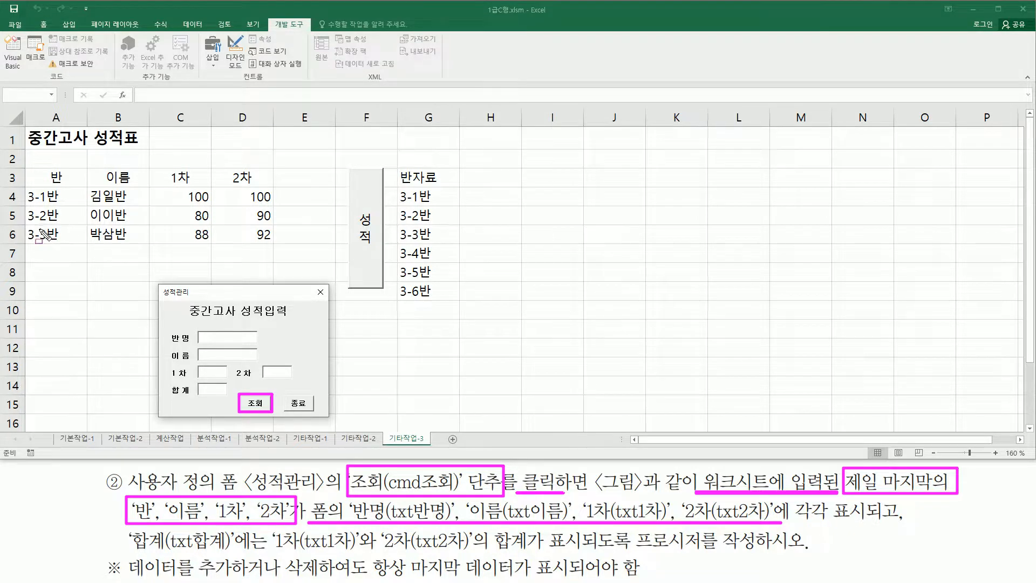
pyautogui.moveTo(24, 223)
pyautogui.mouseDown()
pyautogui.moveTo(51, 246)
pyautogui.moveTo(283, 246)
pyautogui.mouseUp()
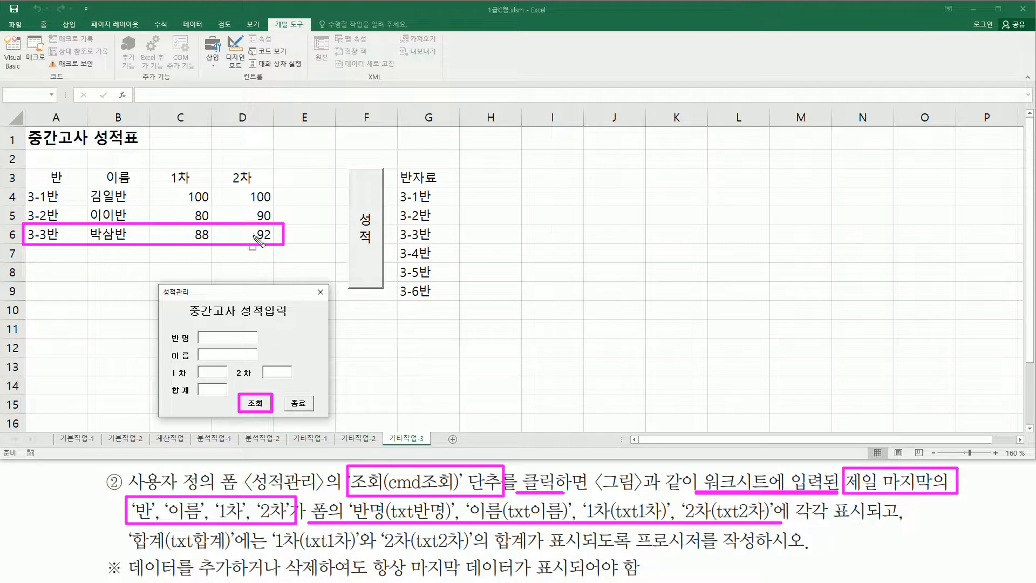
pyautogui.moveTo(197, 330)
pyautogui.mouseDown()
pyautogui.moveTo(249, 359)
pyautogui.moveTo(218, 377)
pyautogui.moveTo(285, 374)
pyautogui.mouseUp()
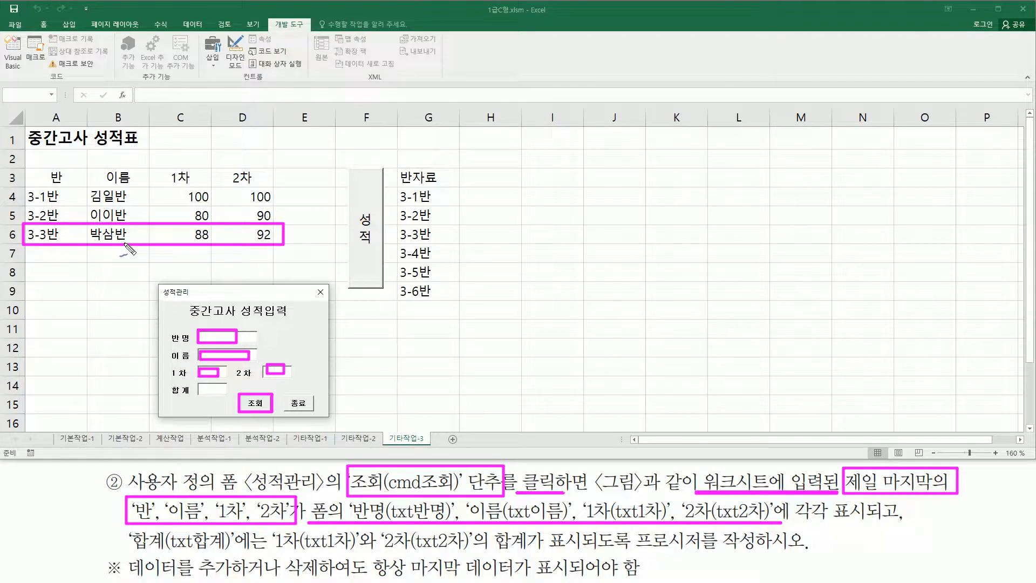
pyautogui.moveTo(127, 245)
pyautogui.mouseDown()
pyautogui.moveTo(132, 367)
pyautogui.moveTo(186, 366)
pyautogui.moveTo(171, 381)
pyautogui.mouseUp()
pyautogui.moveTo(131, 554); pyautogui.dragTo(262, 555)
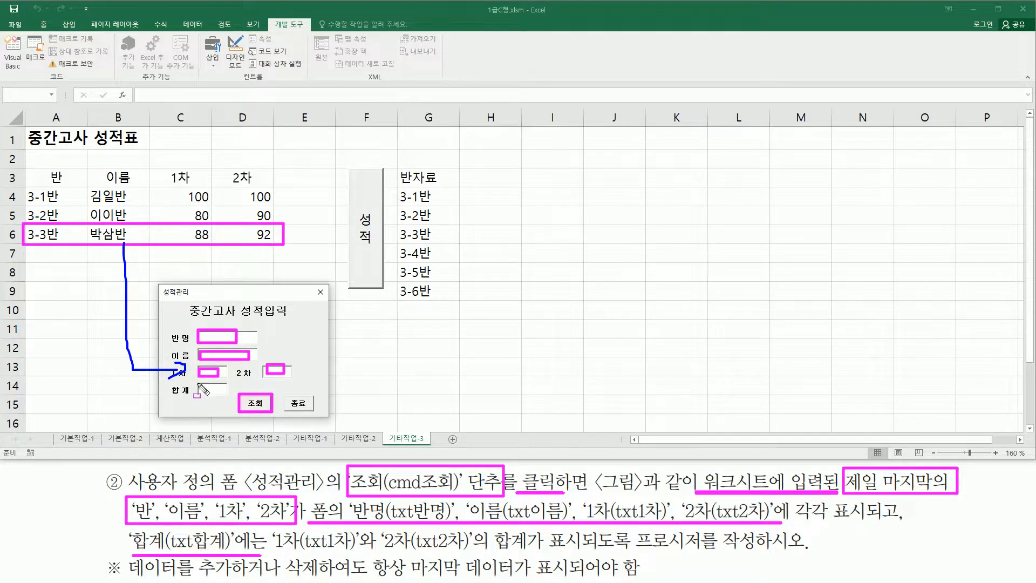
pyautogui.moveTo(197, 383); pyautogui.dragTo(228, 396)
pyautogui.moveTo(273, 551)
pyautogui.mouseDown()
pyautogui.moveTo(470, 552)
pyautogui.moveTo(534, 527)
pyautogui.moveTo(491, 556)
pyautogui.moveTo(490, 526)
pyautogui.mouseUp()
pyautogui.moveTo(534, 554); pyautogui.dragTo(784, 555)
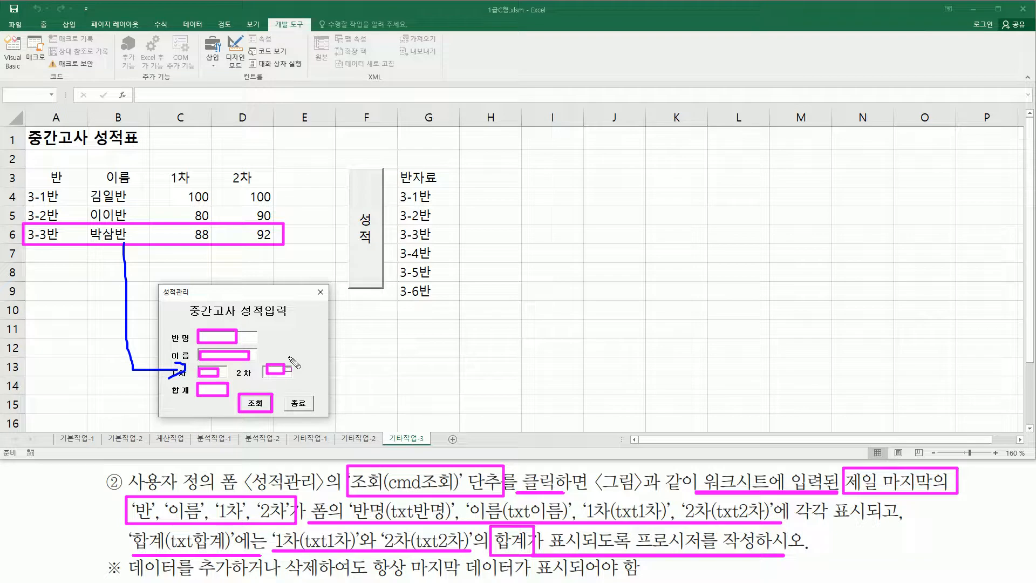
# Compare the last data row in row 6 with the 성적관리 form, close the form, and select cell I9
pyautogui.press('Escape')
pyautogui.hotkey('ctrl', '2')
pyautogui.moveTo(23, 227); pyautogui.dragTo(279, 246)
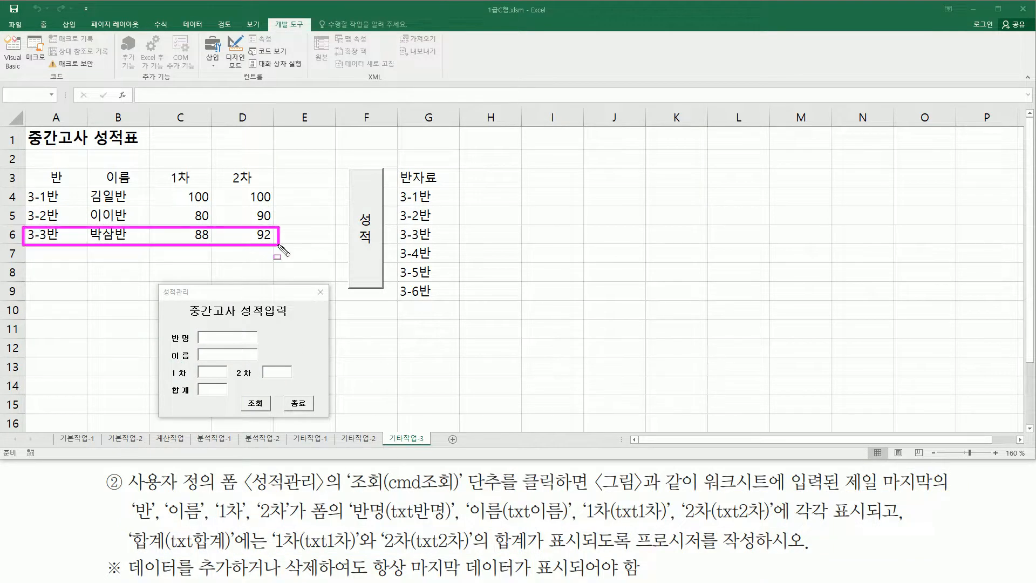
pyautogui.moveTo(161, 285)
pyautogui.mouseDown()
pyautogui.moveTo(183, 339)
pyautogui.moveTo(331, 424)
pyautogui.mouseUp()
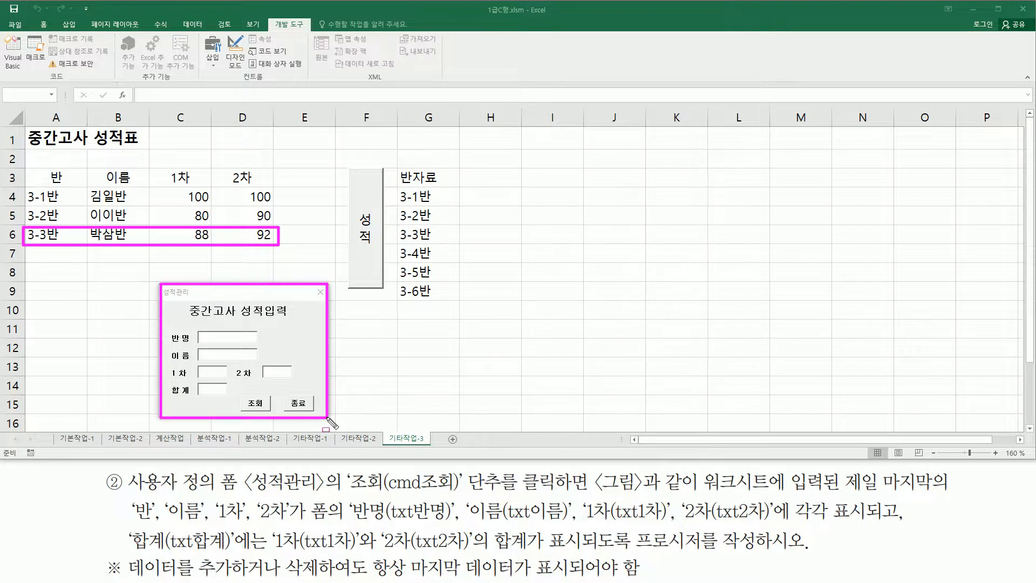
pyautogui.press('Escape')
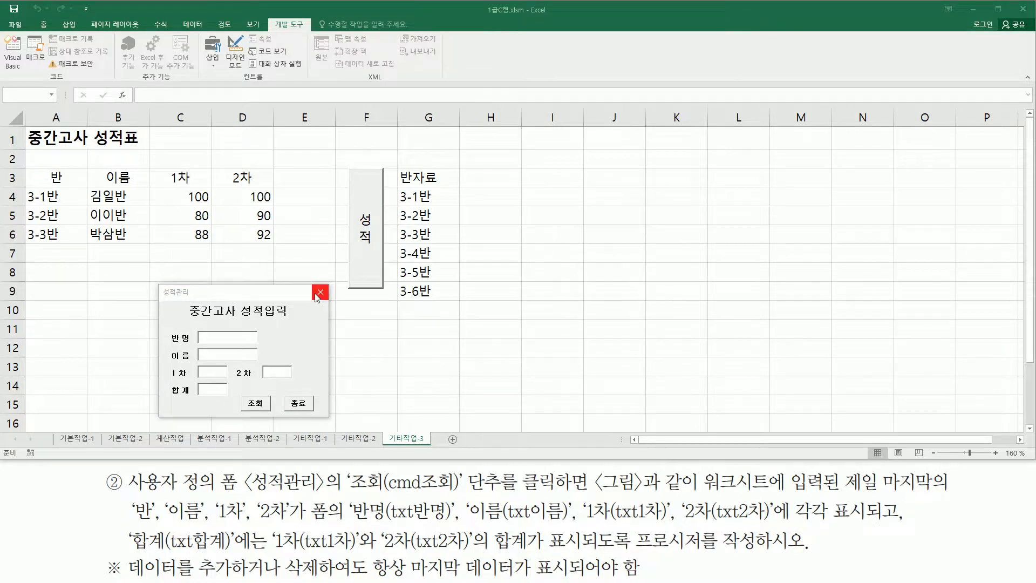
pyautogui.click(320, 293)
pyautogui.click(527, 288)
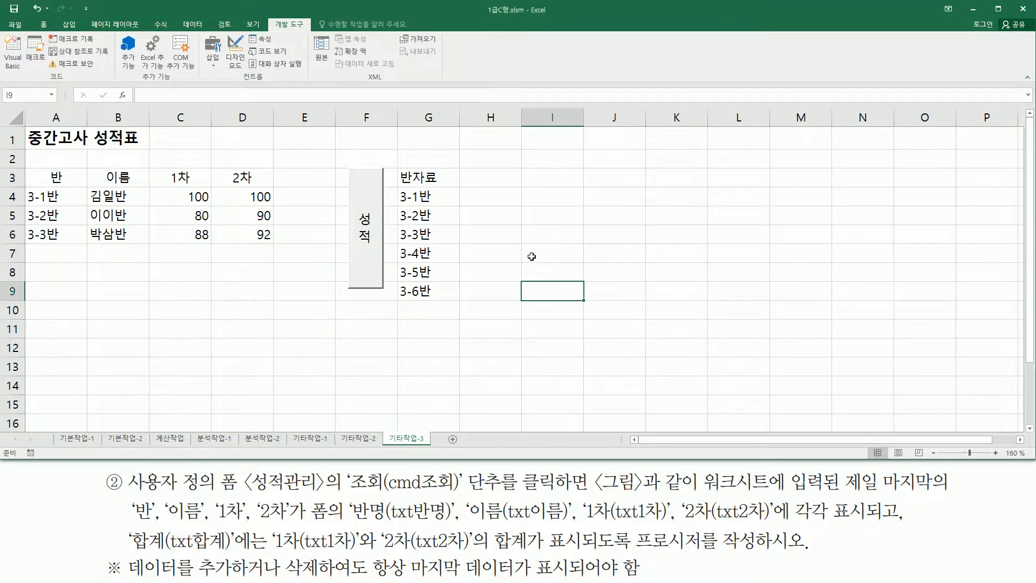
# Enter notes from G11: 폼 → 액셀 with 입력행 = [a3].row + [a3].currentregion.rows.count, and 액셀 → 폼 with the same formula ending in -1
pyautogui.click(402, 330)
pyautogui.write('폼 → 액셀\t\t입력행 = [a3].row + [a3].currentregion.rows.count 액셀 → 폼\t\t입력행 = [a3].row + [a3].currentregion.rows.count -1')
pyautogui.click(306, 365)
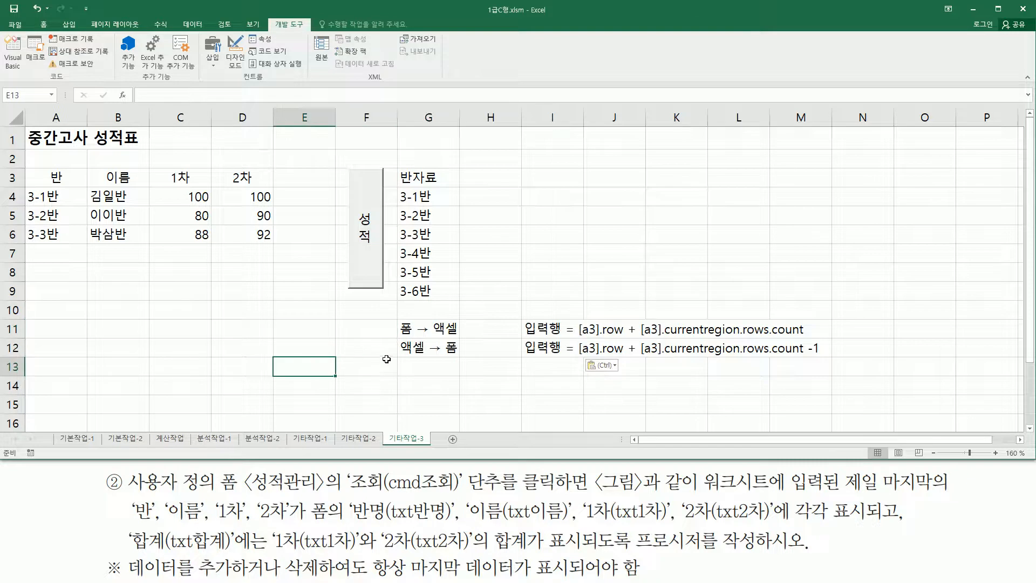
# Review the 폼 → 액셀 and 액셀 → 폼 row formulas against the last data row in row 6
pyautogui.moveTo(396, 316)
pyautogui.mouseDown()
pyautogui.moveTo(404, 345)
pyautogui.moveTo(818, 336)
pyautogui.mouseUp()
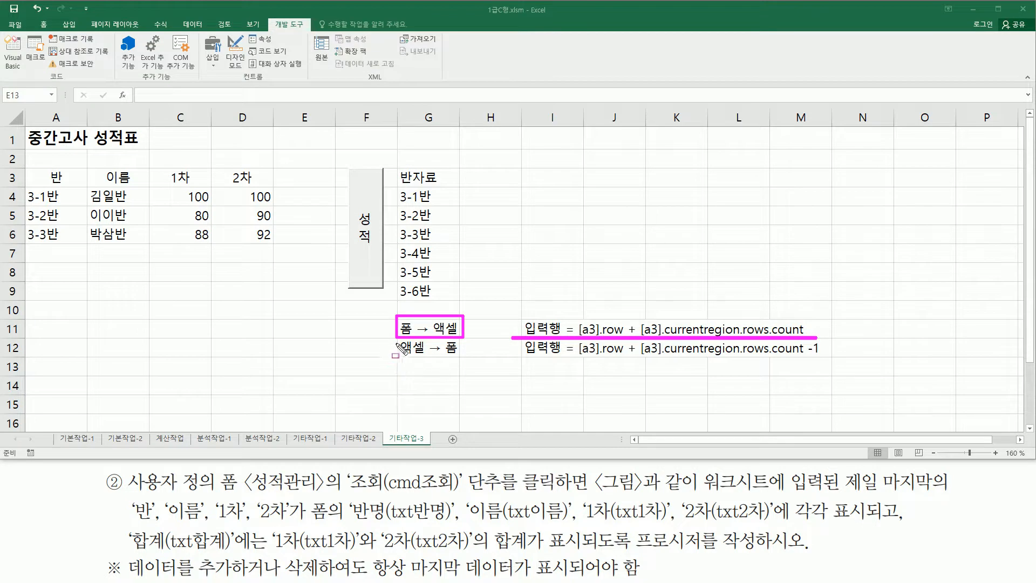
pyautogui.moveTo(395, 338); pyautogui.dragTo(421, 363)
pyautogui.moveTo(471, 365); pyautogui.dragTo(468, 363)
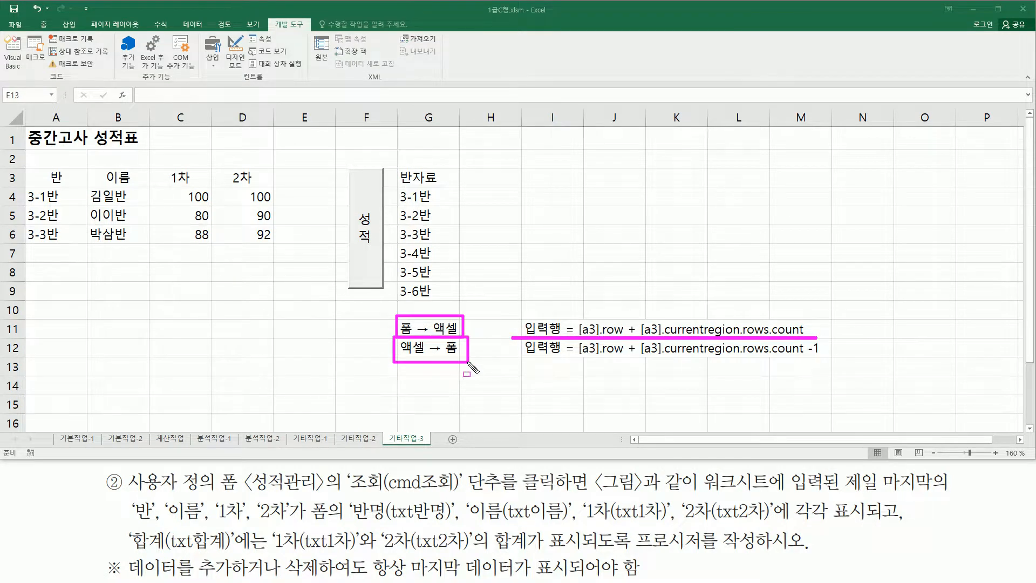
pyautogui.moveTo(28, 227); pyautogui.dragTo(272, 242)
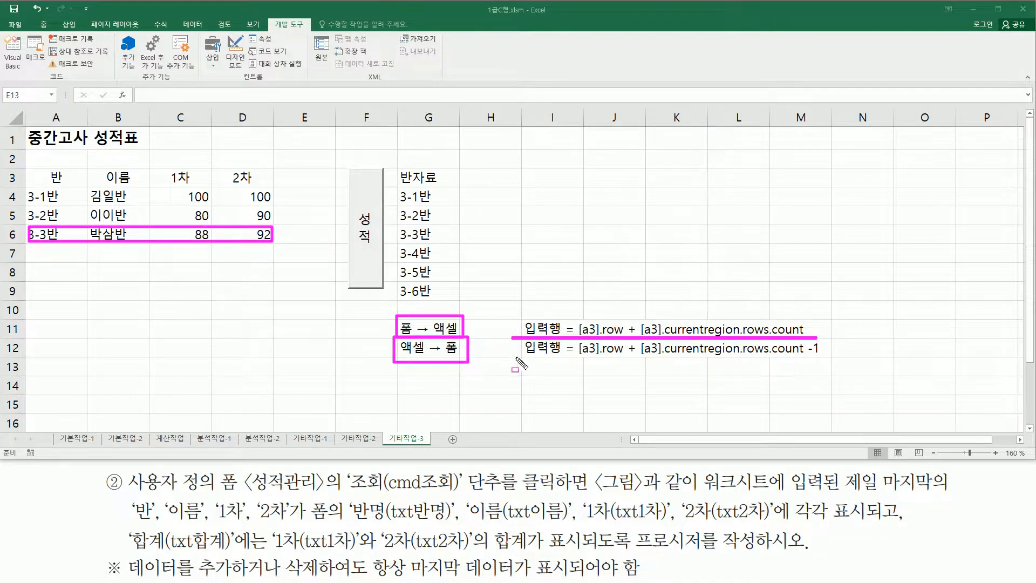
pyautogui.moveTo(521, 362); pyautogui.dragTo(831, 362)
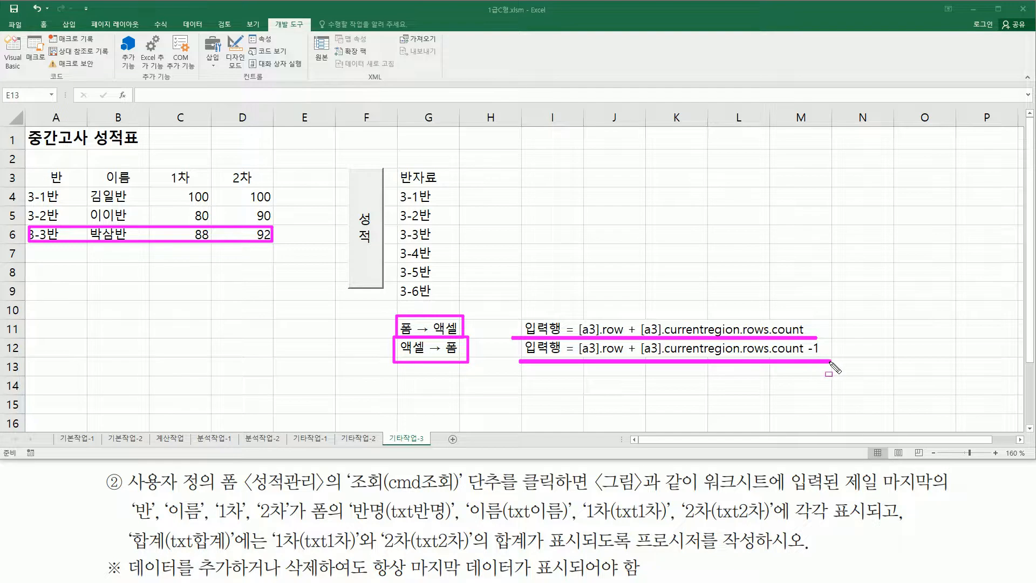
pyautogui.press('Escape')
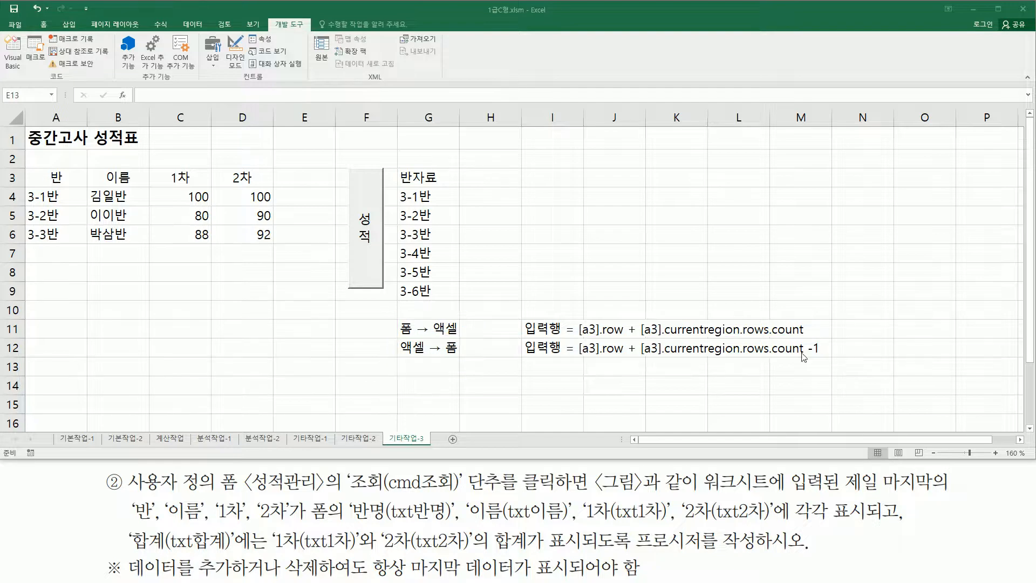
# Examine the -1 in the 액셀 → 폼 formula against cell A3 and its connected table range
pyautogui.hotkey('ctrl', 'shift', 'd')
pyautogui.moveTo(807, 338); pyautogui.dragTo(824, 357)
pyautogui.moveTo(28, 168); pyautogui.dragTo(80, 187)
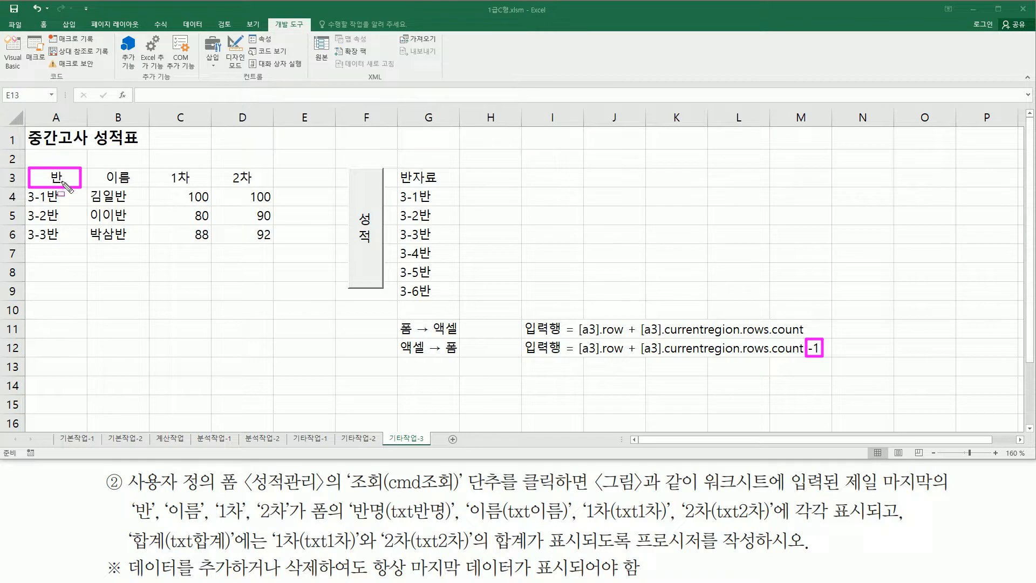
pyautogui.moveTo(28, 166)
pyautogui.mouseDown()
pyautogui.moveTo(185, 235)
pyautogui.moveTo(274, 246)
pyautogui.mouseUp()
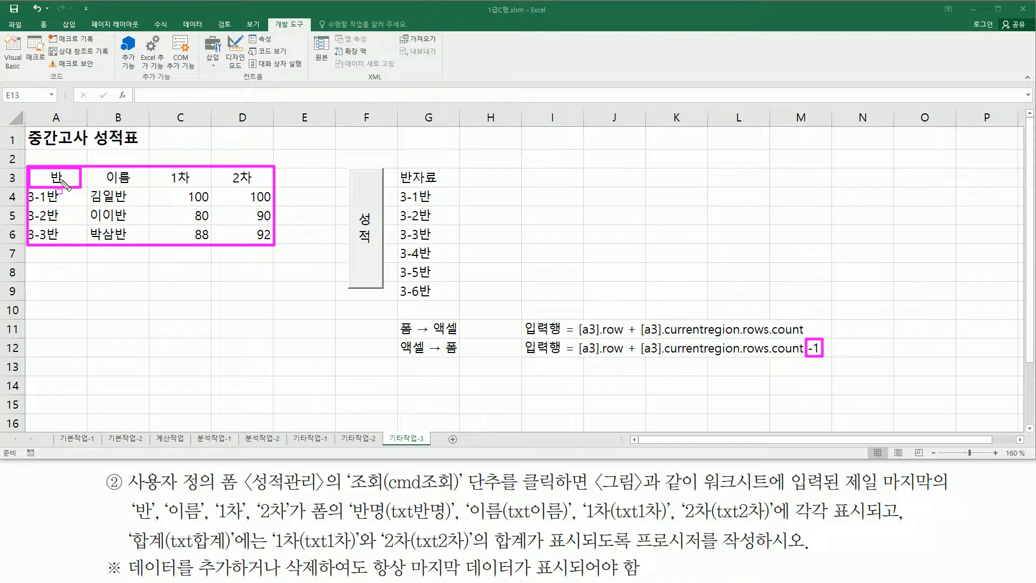
pyautogui.moveTo(19, 157)
pyautogui.mouseDown()
pyautogui.moveTo(319, 158)
pyautogui.moveTo(309, 157)
pyautogui.mouseUp()
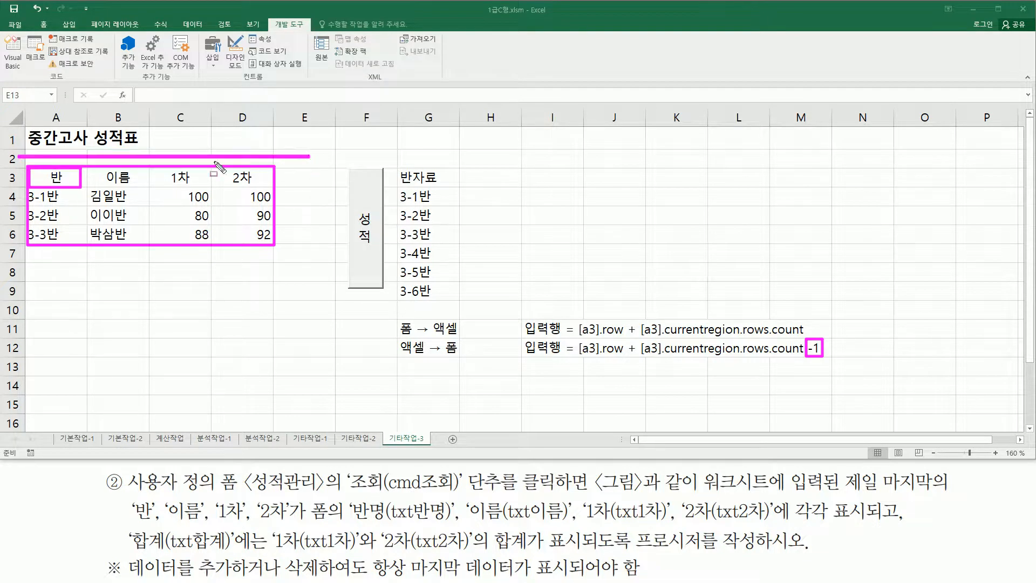
pyautogui.press('Escape')
# Work through the 액셀 → 폼 row formula using A3's row number, the table's row count including its header, and the -1 adjustment
pyautogui.moveTo(31, 166); pyautogui.dragTo(81, 186)
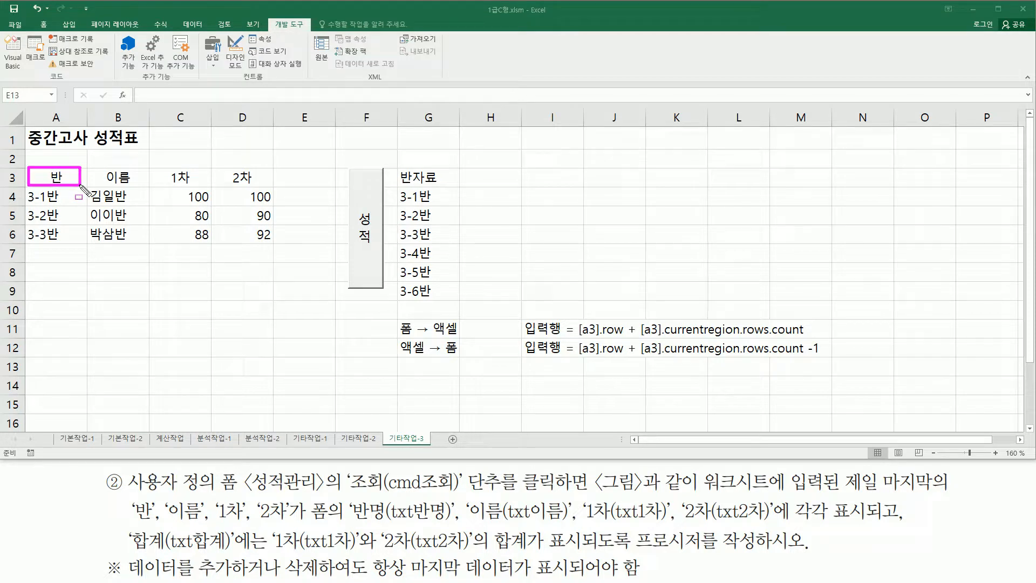
pyautogui.moveTo(579, 358); pyautogui.dragTo(618, 358)
pyautogui.moveTo(22, 180)
pyautogui.mouseDown()
pyautogui.moveTo(13, 190)
pyautogui.moveTo(21, 169)
pyautogui.mouseUp()
pyautogui.moveTo(591, 365)
pyautogui.mouseDown()
pyautogui.moveTo(604, 373)
pyautogui.moveTo(590, 383)
pyautogui.moveTo(640, 376)
pyautogui.mouseUp()
pyautogui.moveTo(29, 169)
pyautogui.mouseDown()
pyautogui.moveTo(41, 237)
pyautogui.moveTo(232, 251)
pyautogui.moveTo(274, 242)
pyautogui.mouseUp()
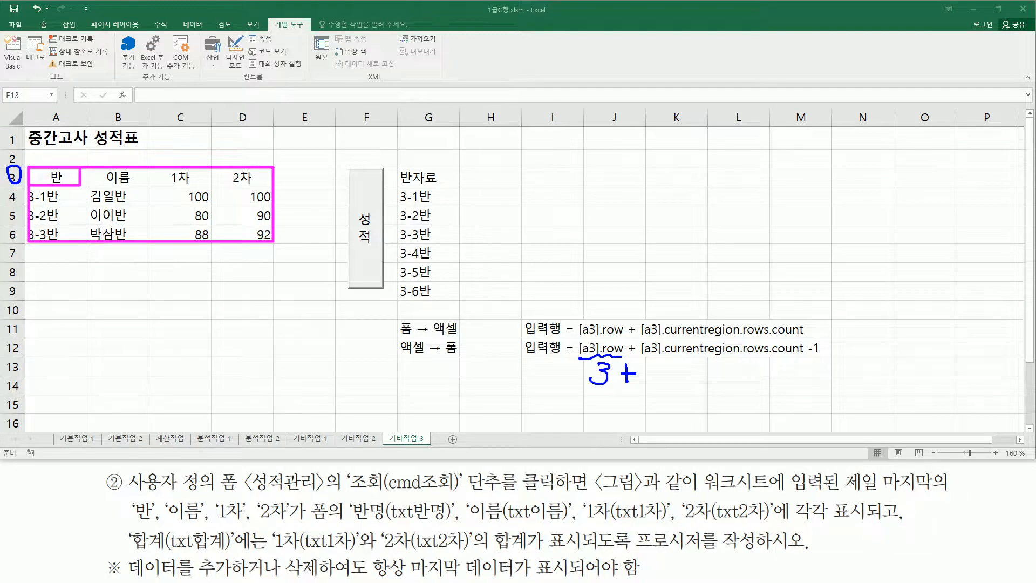
pyautogui.moveTo(668, 361)
pyautogui.mouseDown()
pyautogui.moveTo(684, 379)
pyautogui.moveTo(672, 398)
pyautogui.mouseUp()
pyautogui.moveTo(440, 312); pyautogui.dragTo(450, 309)
pyautogui.moveTo(38, 252); pyautogui.dragTo(20, 253)
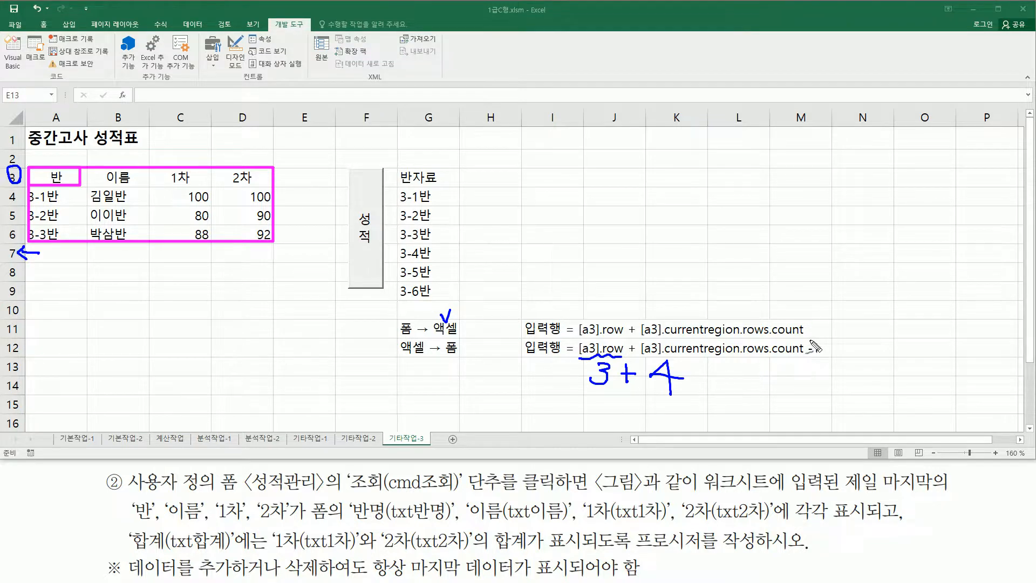
pyautogui.moveTo(814, 327); pyautogui.dragTo(810, 339)
pyautogui.moveTo(22, 229)
pyautogui.mouseDown()
pyautogui.moveTo(7, 235)
pyautogui.moveTo(20, 242)
pyautogui.moveTo(17, 232)
pyautogui.mouseUp()
pyautogui.moveTo(311, 173)
pyautogui.mouseDown()
pyautogui.moveTo(270, 173)
pyautogui.moveTo(285, 187)
pyautogui.moveTo(256, 183)
pyautogui.mouseUp()
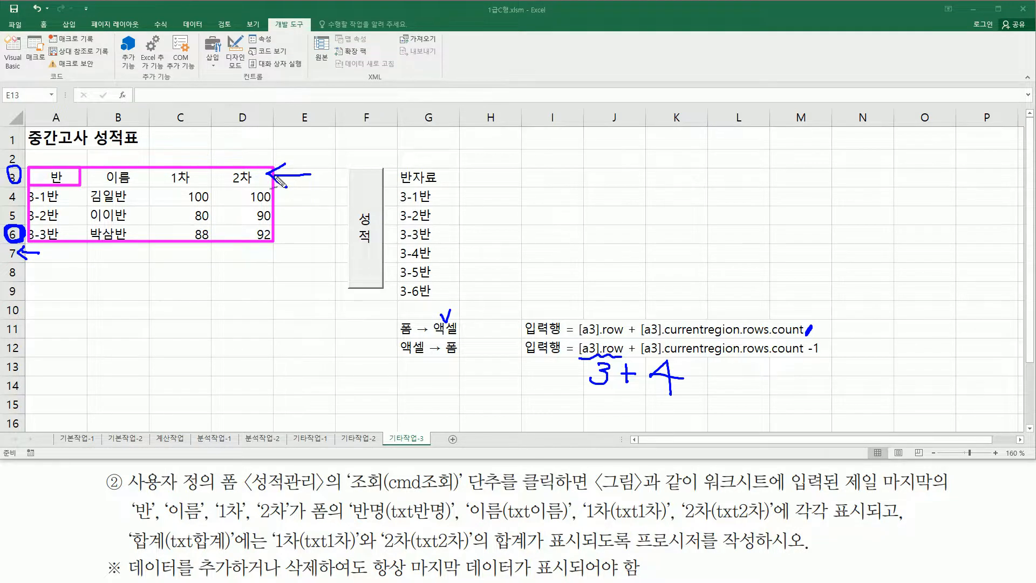
pyautogui.moveTo(825, 339)
pyautogui.mouseDown()
pyautogui.moveTo(800, 350)
pyautogui.moveTo(834, 357)
pyautogui.moveTo(827, 335)
pyautogui.moveTo(813, 336)
pyautogui.mouseUp()
pyautogui.moveTo(513, 345); pyautogui.dragTo(516, 364)
pyautogui.moveTo(7, 244)
pyautogui.mouseDown()
pyautogui.moveTo(24, 239)
pyautogui.moveTo(11, 226)
pyautogui.moveTo(30, 236)
pyautogui.mouseUp()
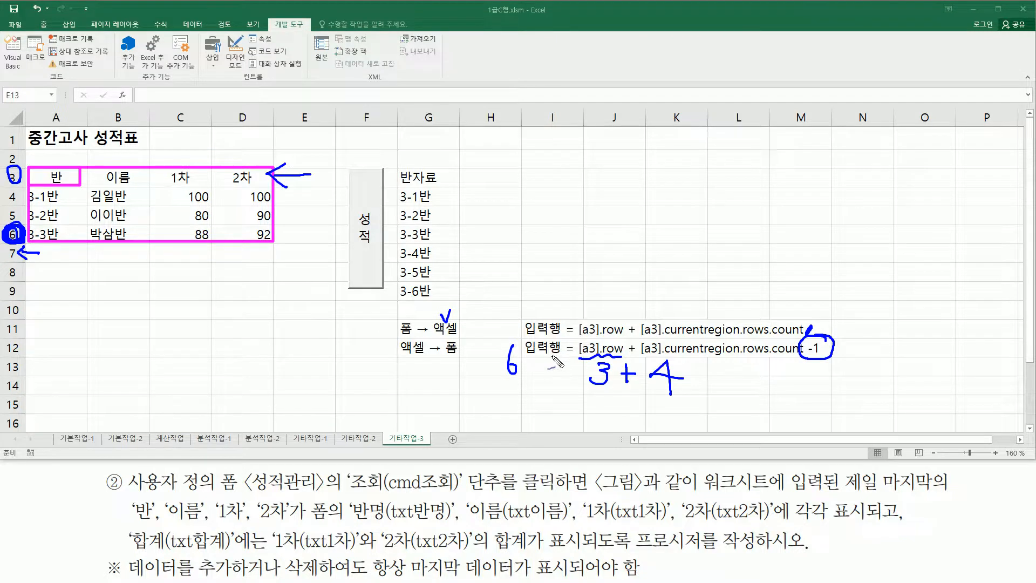
pyautogui.press('Escape')
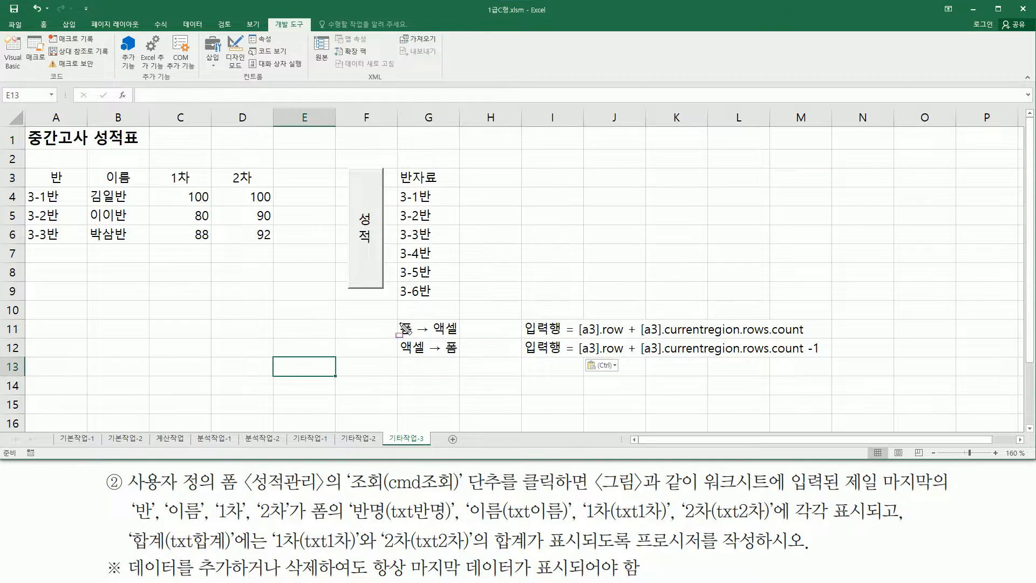
# Compare the 폼 → 액셀 and 액셀 → 폼 notes, focusing on the shared row formula and the extra -1
pyautogui.moveTo(397, 318)
pyautogui.mouseDown()
pyautogui.moveTo(406, 339)
pyautogui.moveTo(460, 340)
pyautogui.mouseUp()
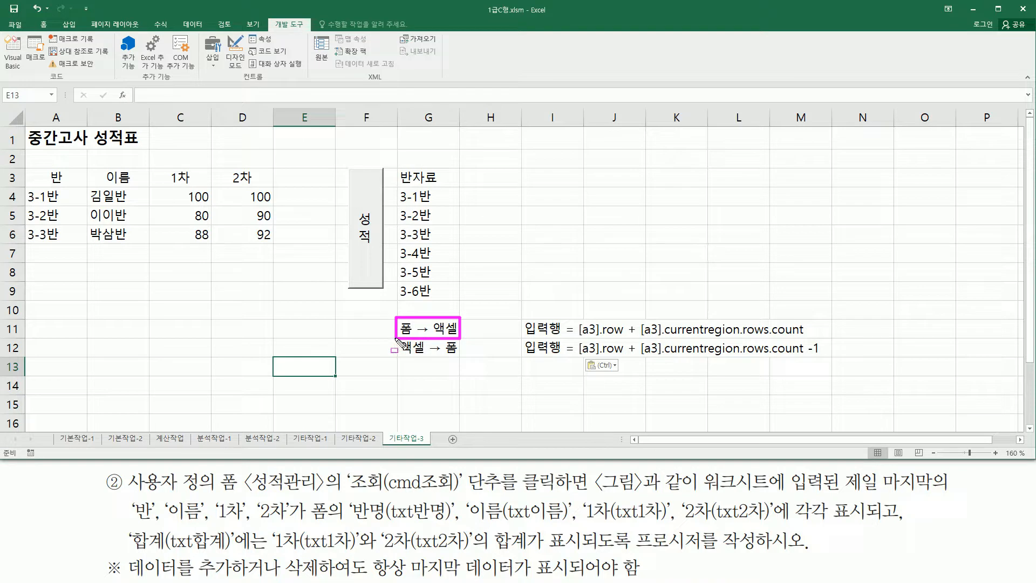
pyautogui.moveTo(396, 339); pyautogui.dragTo(457, 361)
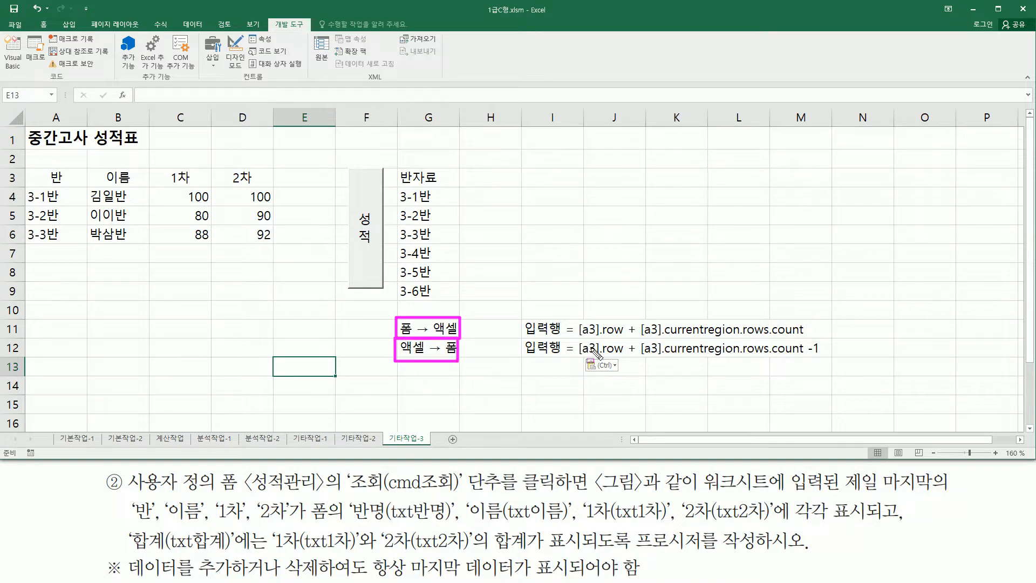
pyautogui.moveTo(520, 314)
pyautogui.mouseDown()
pyautogui.moveTo(793, 377)
pyautogui.moveTo(816, 349)
pyautogui.moveTo(822, 359)
pyautogui.mouseUp()
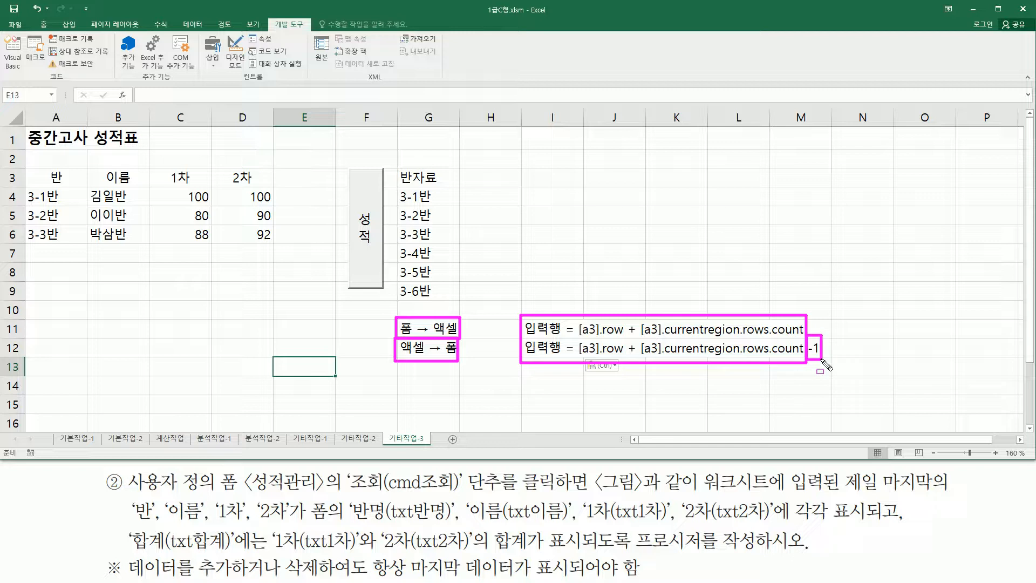
pyautogui.press('Escape')
pyautogui.press('Escape')
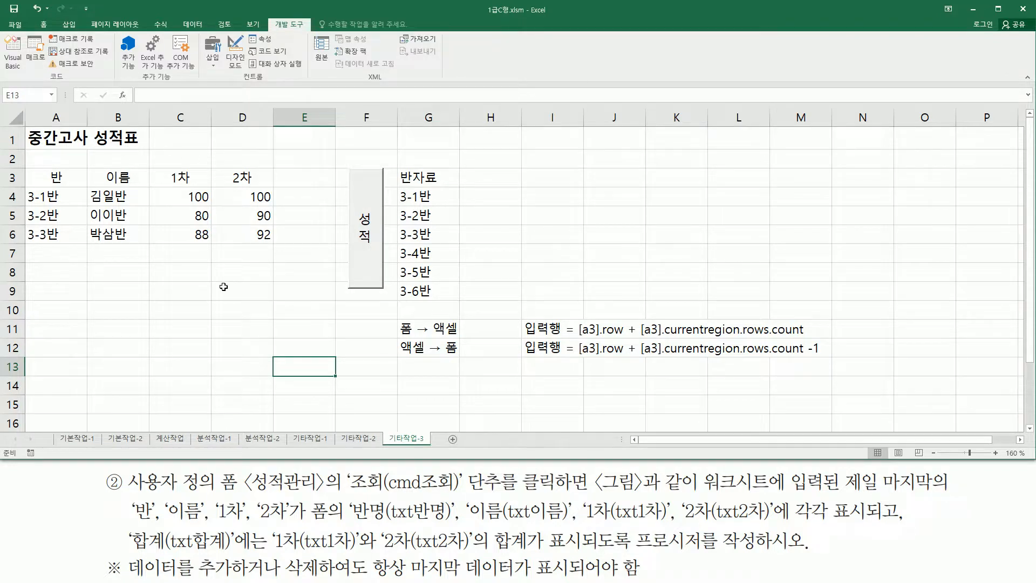
# Switch to the Visual Basic editor, open the 성적관리 form in design view, and place its window beside the code
pyautogui.moveTo(2, 32); pyautogui.dragTo(29, 75)
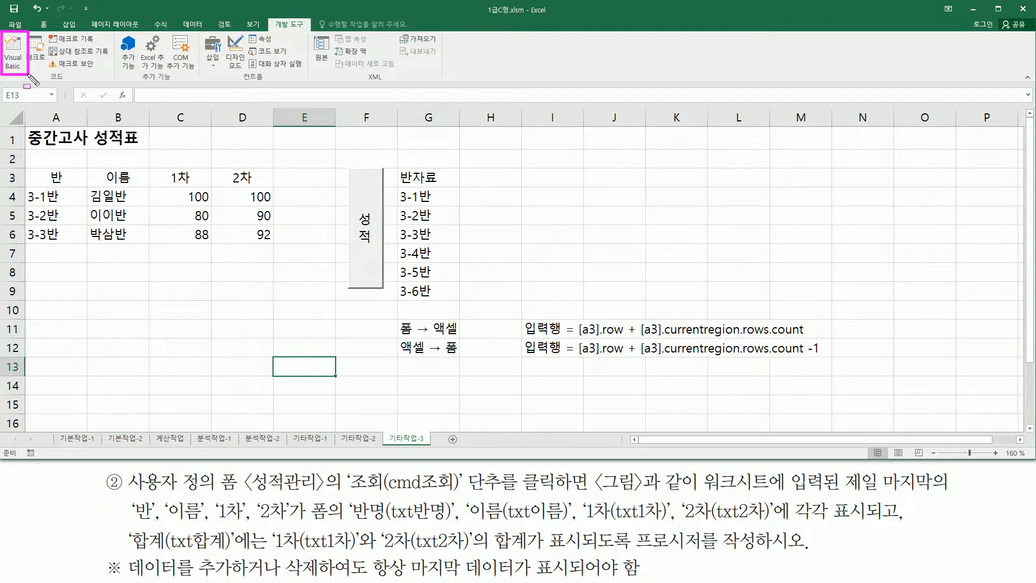
pyautogui.click(22, 70)
pyautogui.click(16, 63)
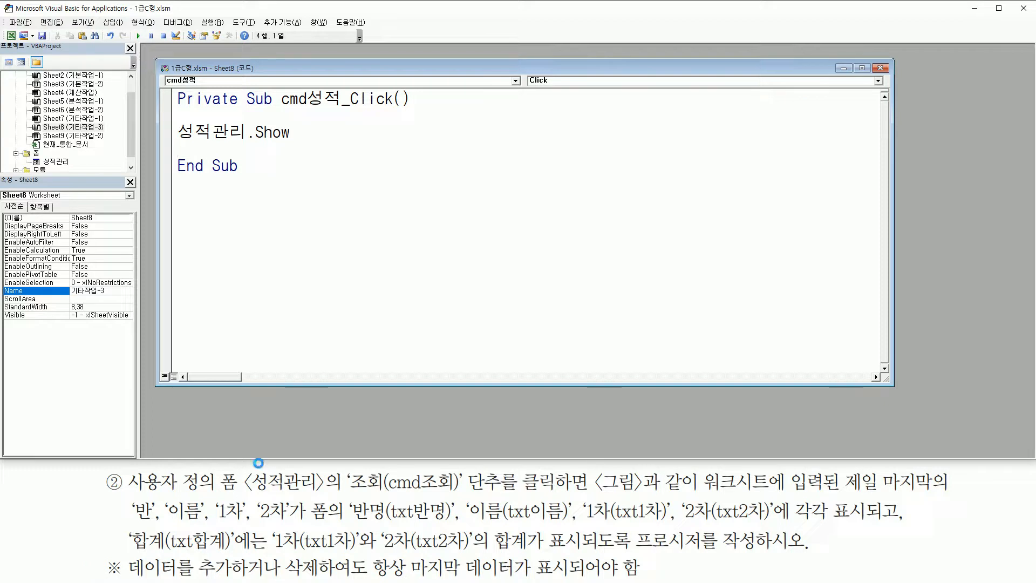
pyautogui.moveTo(243, 493); pyautogui.dragTo(563, 500)
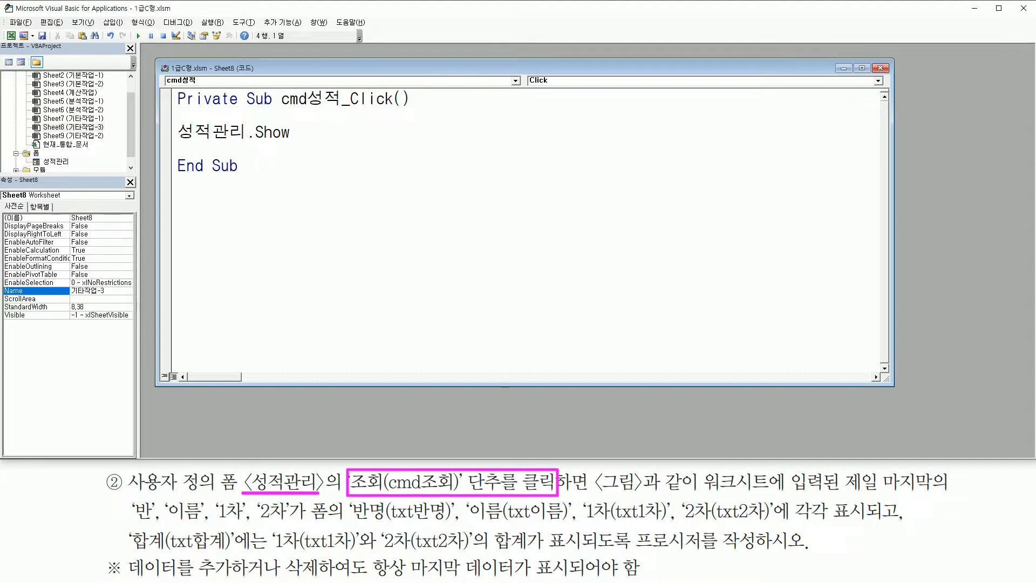
pyautogui.moveTo(2, 41)
pyautogui.mouseDown()
pyautogui.moveTo(90, 162)
pyautogui.moveTo(127, 178)
pyautogui.mouseUp()
pyautogui.moveTo(27, 144)
pyautogui.mouseDown()
pyautogui.moveTo(102, 180)
pyautogui.moveTo(69, 166)
pyautogui.mouseUp()
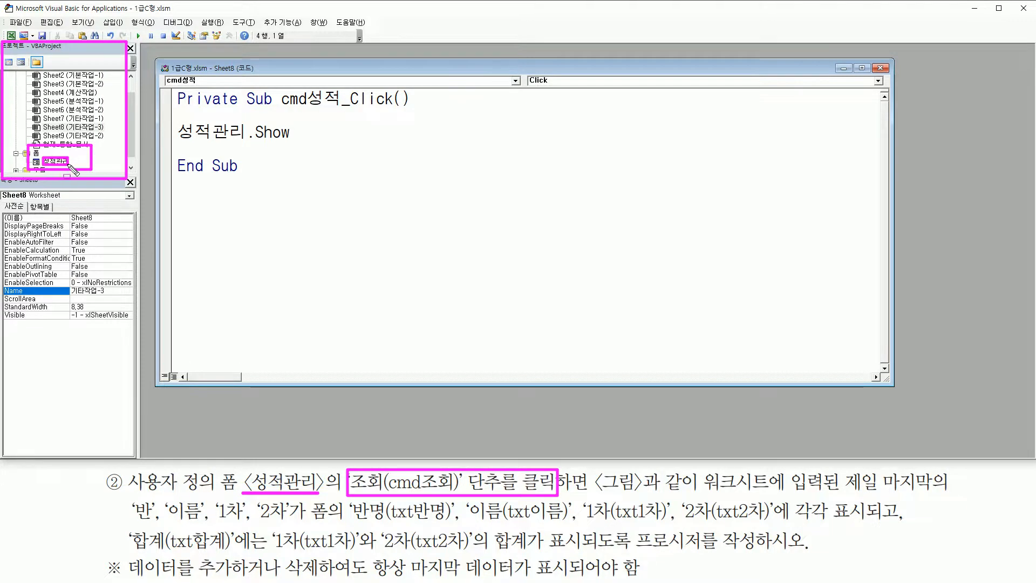
pyautogui.press('Escape')
pyautogui.click(56, 161)
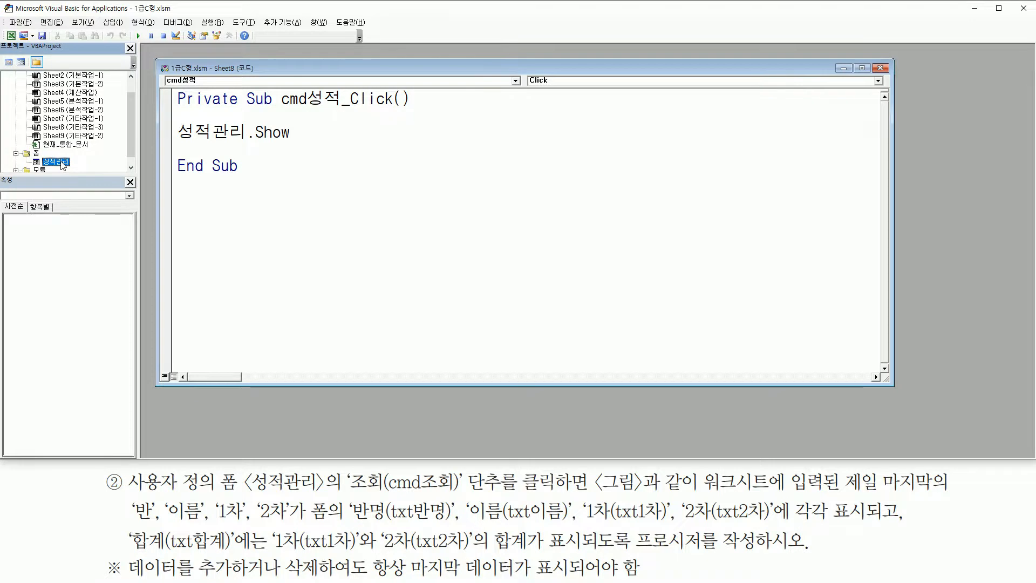
pyautogui.doubleClick(61, 162)
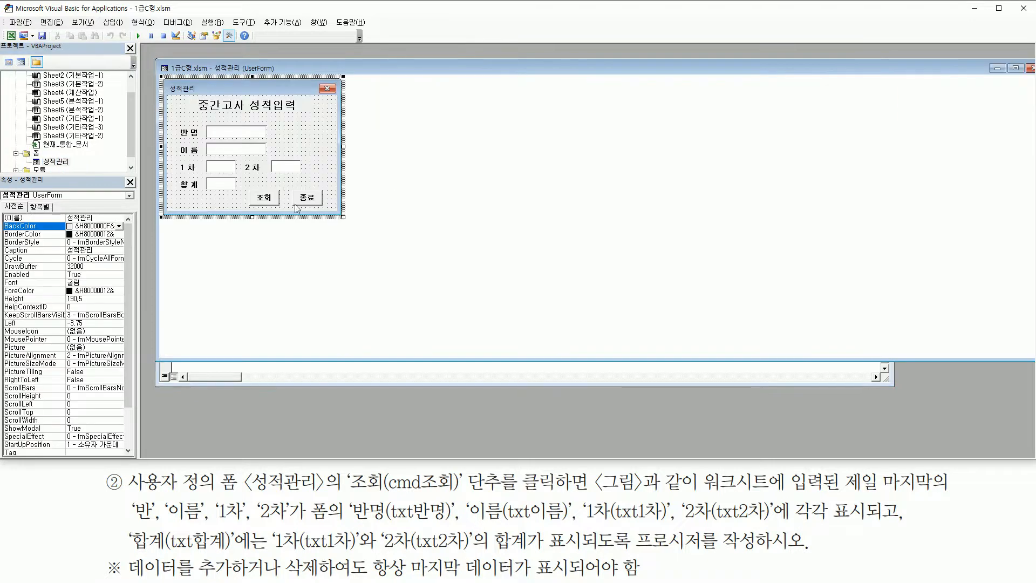
pyautogui.moveTo(157, 237); pyautogui.dragTo(844, 262)
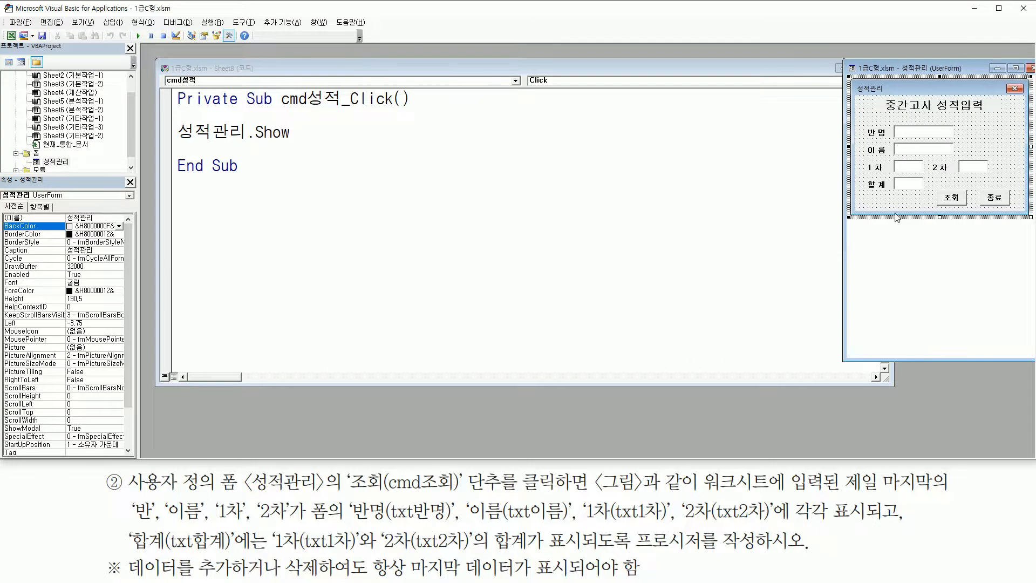
# Create the 조회 button's cmd조회_Click procedure and arrange its code window next to the form design
pyautogui.moveTo(937, 190); pyautogui.dragTo(967, 206)
pyautogui.press('Escape')
pyautogui.click(961, 199)
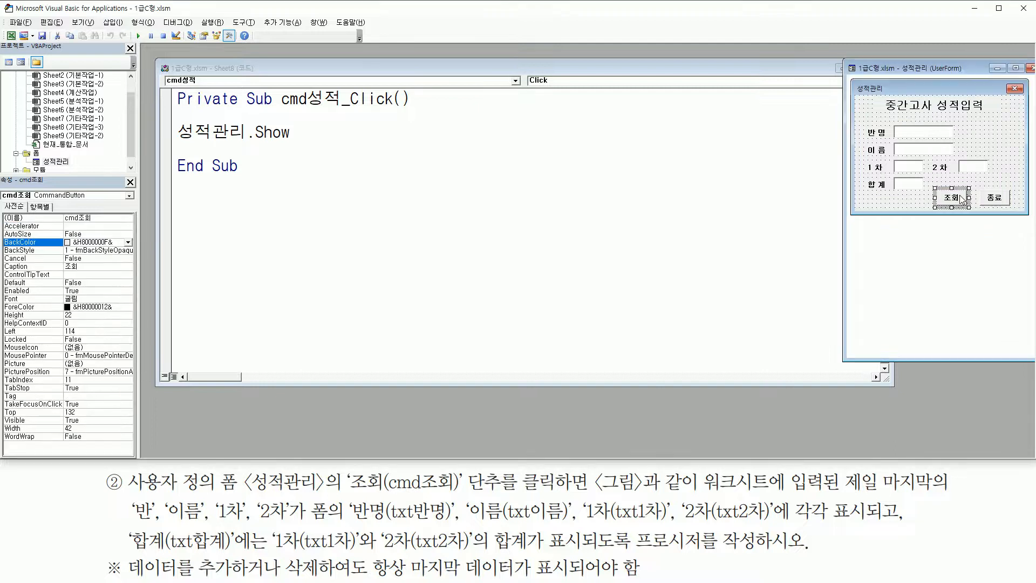
pyautogui.doubleClick(961, 199)
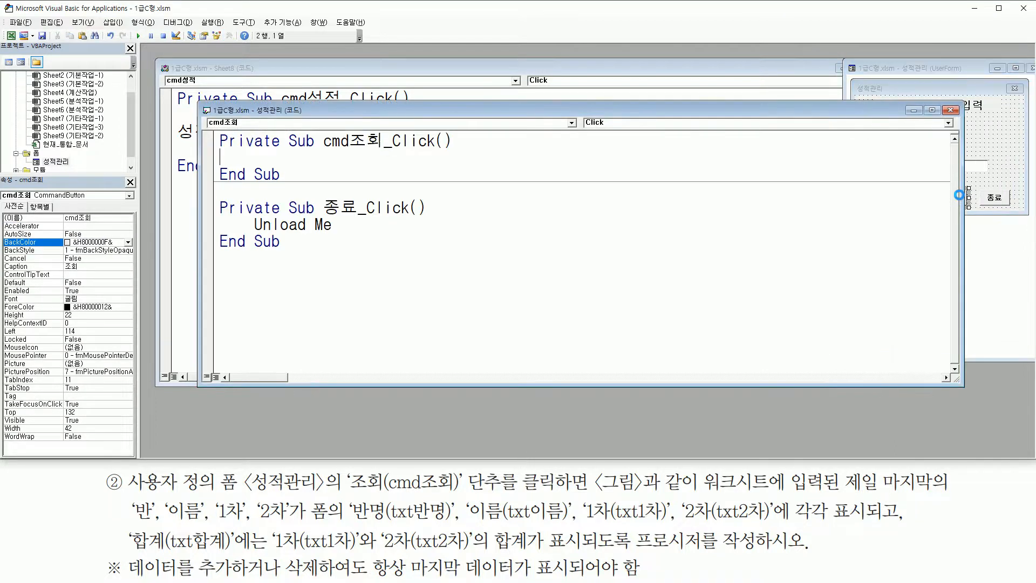
pyautogui.moveTo(860, 112); pyautogui.dragTo(810, 71)
pyautogui.moveTo(913, 253); pyautogui.dragTo(837, 260)
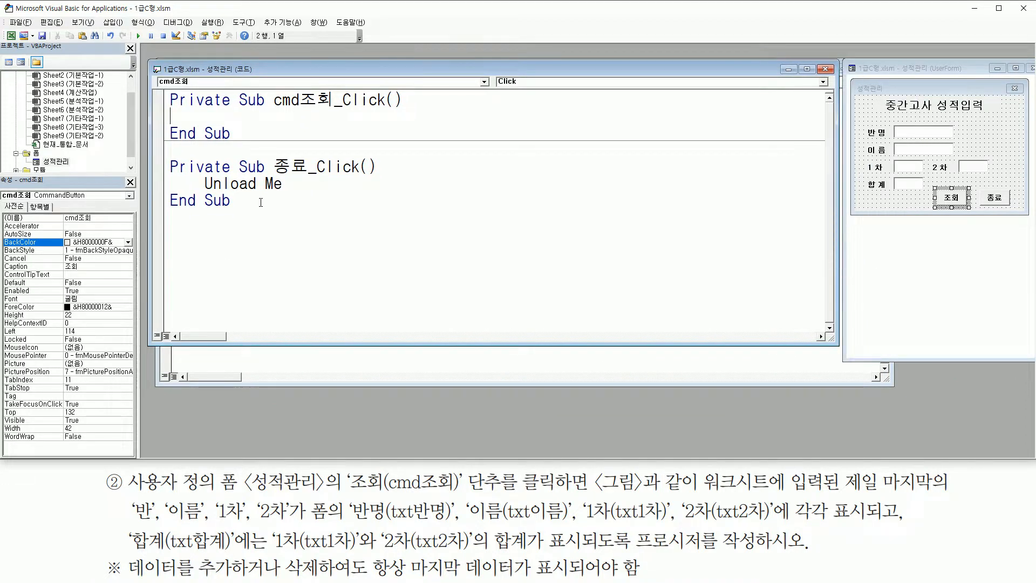
pyautogui.moveTo(274, 110)
pyautogui.mouseDown()
pyautogui.moveTo(328, 110)
pyautogui.moveTo(341, 87)
pyautogui.moveTo(397, 88)
pyautogui.moveTo(346, 108)
pyautogui.mouseUp()
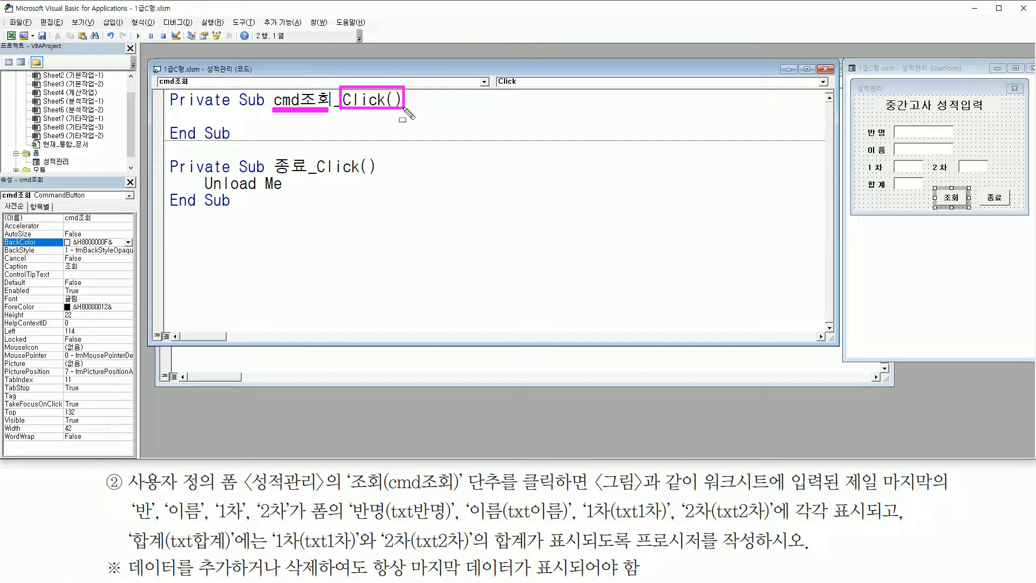
pyautogui.moveTo(169, 109); pyautogui.dragTo(235, 125)
pyautogui.press('Escape')
# In cmd조회_Click, write the line 입력행 = [a3].Row + [a3].CurrentRegion.Rows.Count - 1
pyautogui.press('Return')
pyautogui.press('Return')
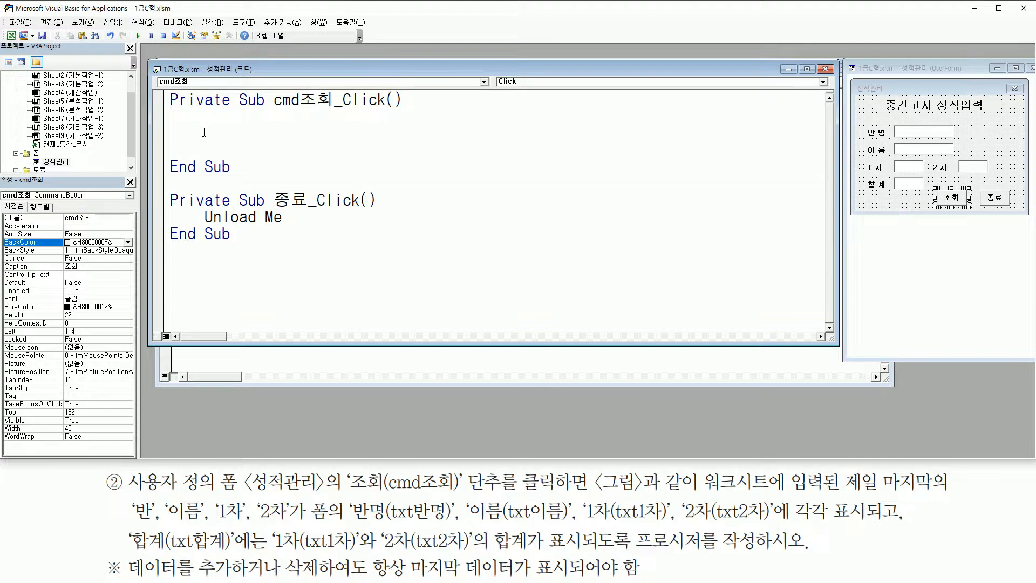
pyautogui.write('ㅇ이')
pyautogui.press('BackSpace')
pyautogui.press('BackSpace')
pyautogui.write('입력해')
pyautogui.write('ㅇ')
pyautogui.write('= [a3].개')
pyautogui.press('BackSpace')
pyautogui.write('row')
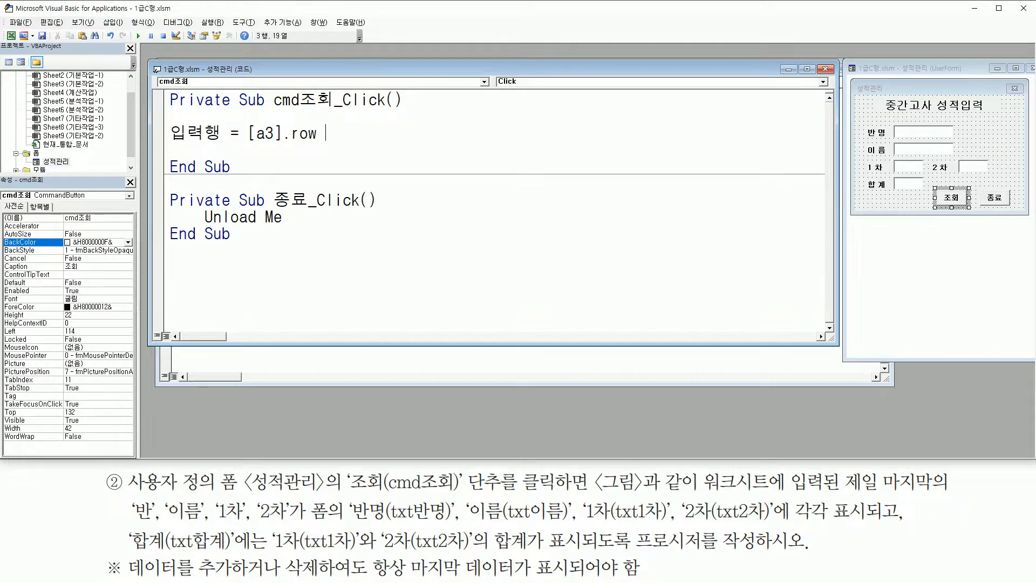
pyautogui.write('s+ [ㅁ3')
pyautogui.press('BackSpace')
pyautogui.press('BackSpace')
pyautogui.press('BackSpace')
pyautogui.write('ㅁ')
pyautogui.press('BackSpace')
pyautogui.press('Hangul')
pyautogui.write('a3].currentregion')
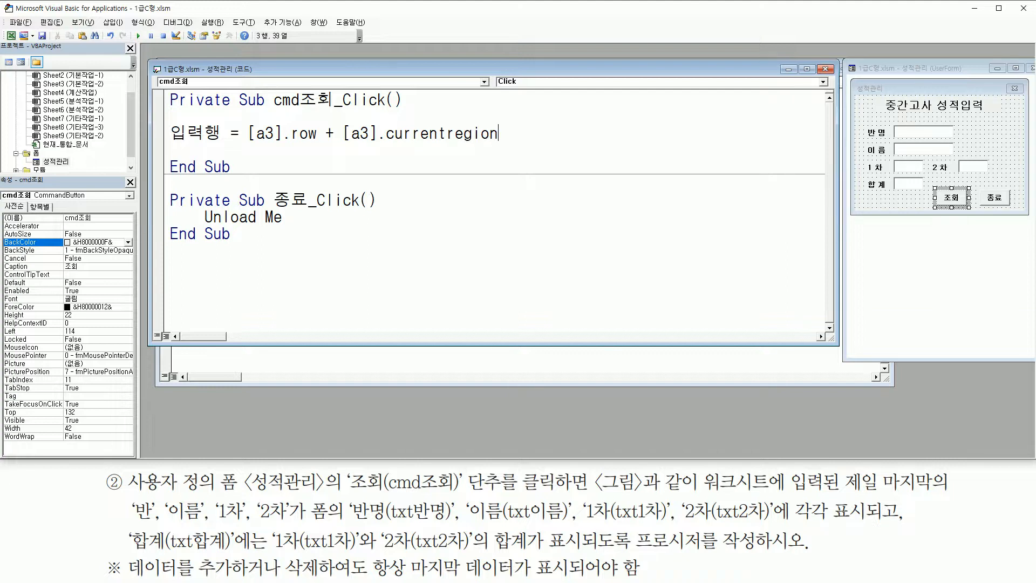
pyautogui.write('ouw.count -1')
pyautogui.press('Return')
pyautogui.press('Return')
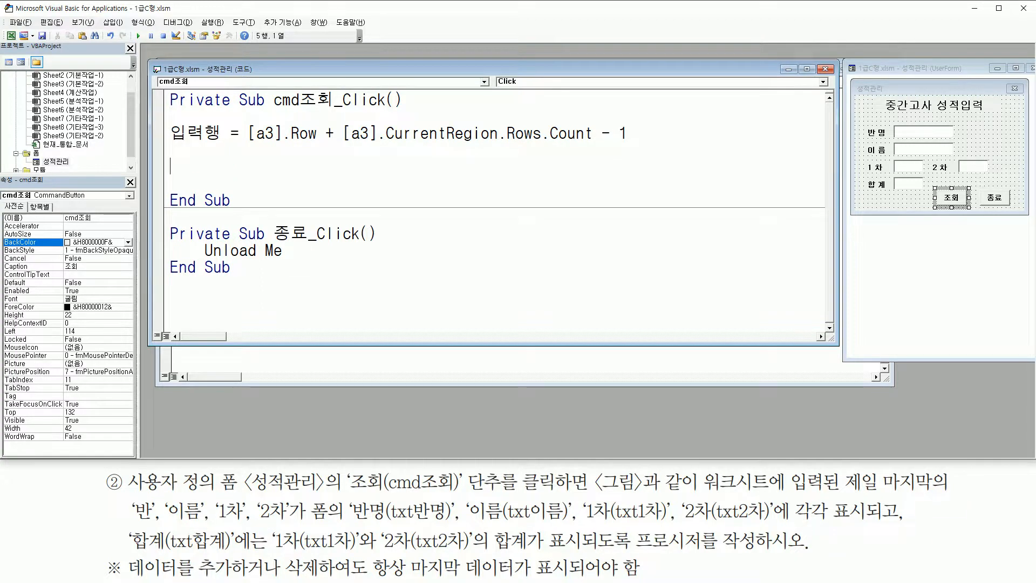
# Switch back to Excel, open the 성적관리 form with the 성적 button, and move it below the score table
pyautogui.moveTo(3, 32); pyautogui.dragTo(20, 44)
pyautogui.press('Escape')
pyautogui.click(12, 38)
pyautogui.click(11, 38)
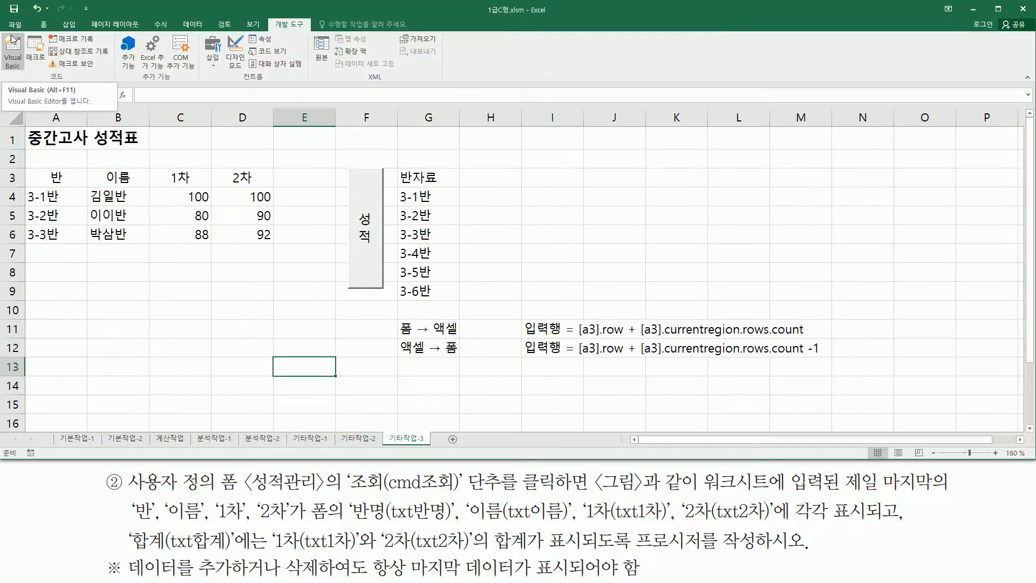
pyautogui.click(371, 227)
pyautogui.moveTo(125, 178); pyautogui.dragTo(266, 292)
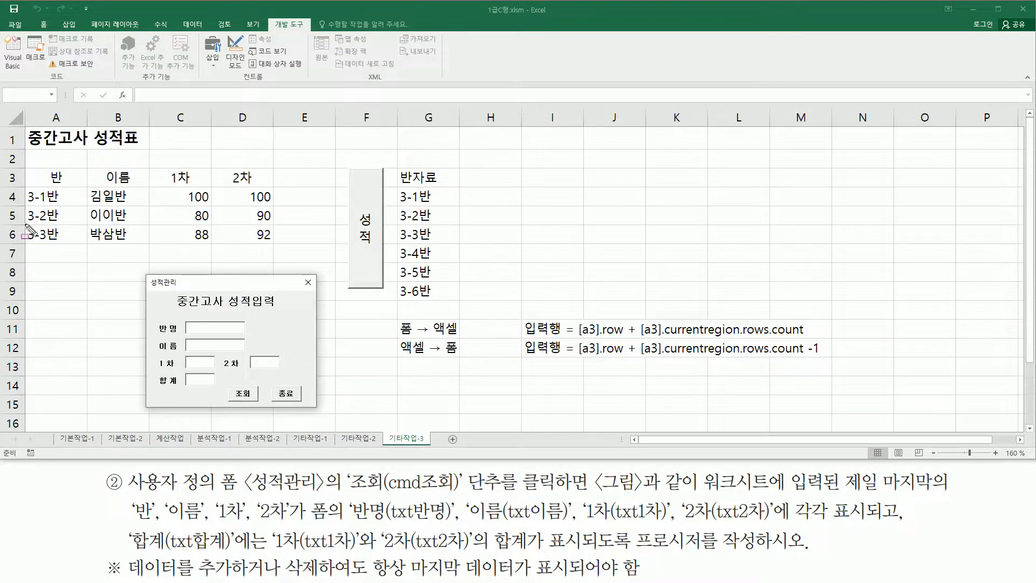
# Match row 6's columns 1 to 4 to the form's 반명, 이름, 1차 and 2차 fields
pyautogui.moveTo(25, 224)
pyautogui.mouseDown()
pyautogui.moveTo(82, 248)
pyautogui.moveTo(277, 247)
pyautogui.mouseUp()
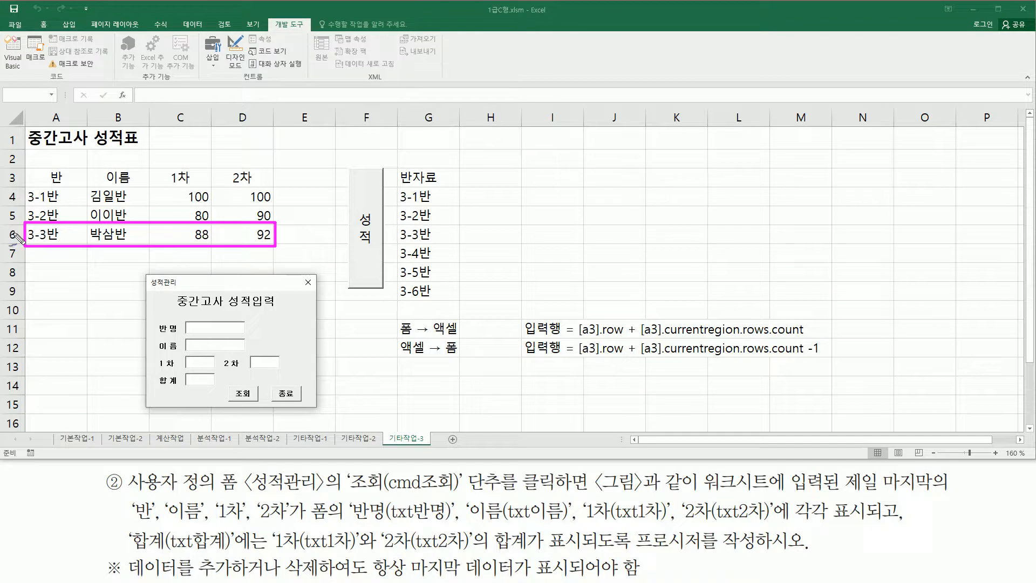
pyautogui.moveTo(16, 237)
pyautogui.mouseDown()
pyautogui.moveTo(12, 251)
pyautogui.moveTo(15, 227)
pyautogui.mouseUp()
pyautogui.moveTo(202, 322); pyautogui.dragTo(214, 314)
pyautogui.moveTo(74, 111)
pyautogui.mouseDown()
pyautogui.moveTo(71, 130)
pyautogui.moveTo(207, 119)
pyautogui.moveTo(196, 129)
pyautogui.mouseUp()
pyautogui.moveTo(254, 110)
pyautogui.mouseDown()
pyautogui.moveTo(269, 122)
pyautogui.moveTo(255, 134)
pyautogui.mouseUp()
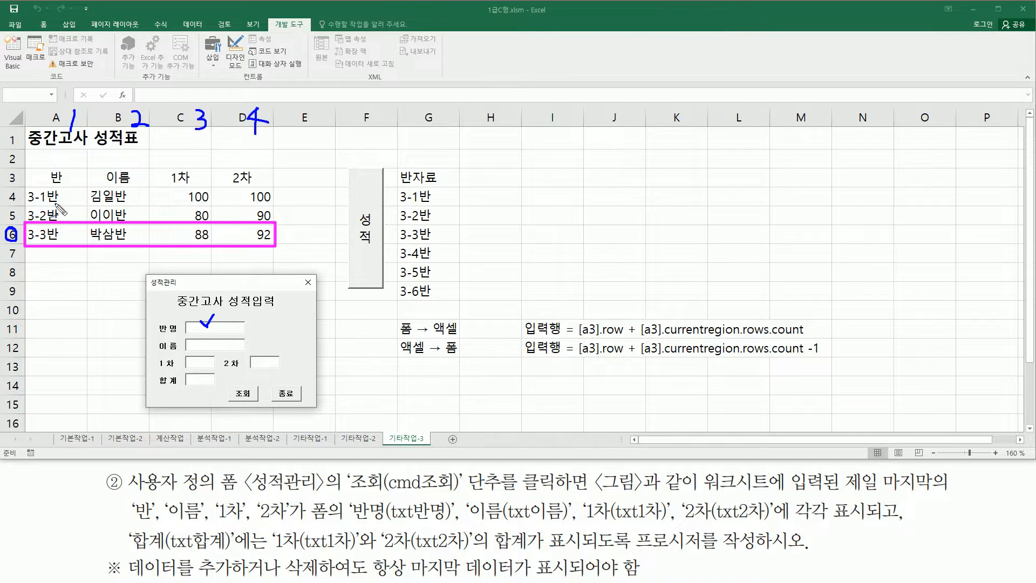
pyautogui.moveTo(62, 240)
pyautogui.mouseDown()
pyautogui.moveTo(27, 248)
pyautogui.moveTo(51, 229)
pyautogui.moveTo(61, 236)
pyautogui.mouseUp()
pyautogui.moveTo(120, 247)
pyautogui.mouseDown()
pyautogui.moveTo(89, 236)
pyautogui.moveTo(127, 248)
pyautogui.mouseUp()
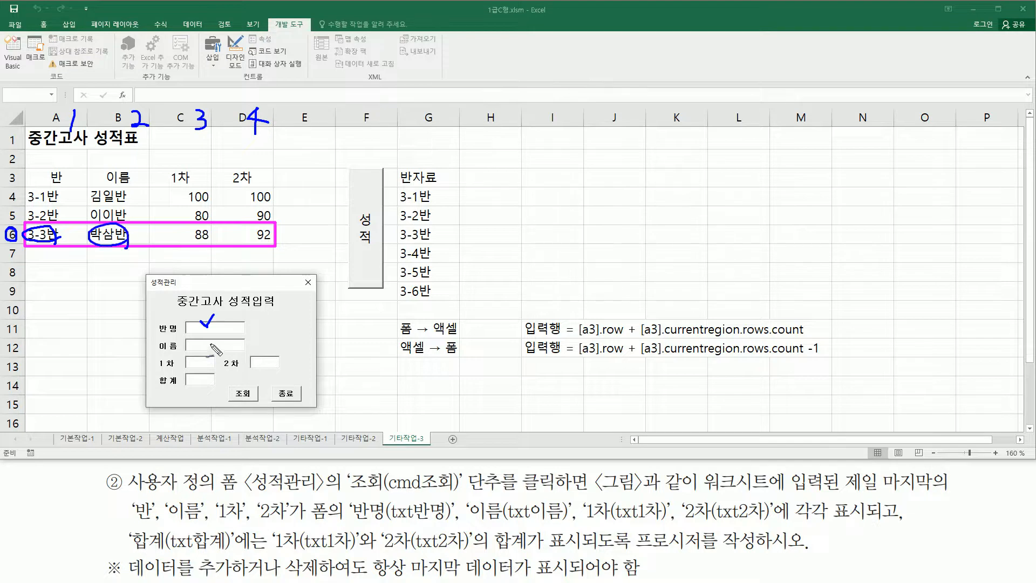
pyautogui.moveTo(200, 339); pyautogui.dragTo(214, 337)
pyautogui.moveTo(205, 244); pyautogui.dragTo(209, 246)
pyautogui.moveTo(197, 359); pyautogui.dragTo(206, 356)
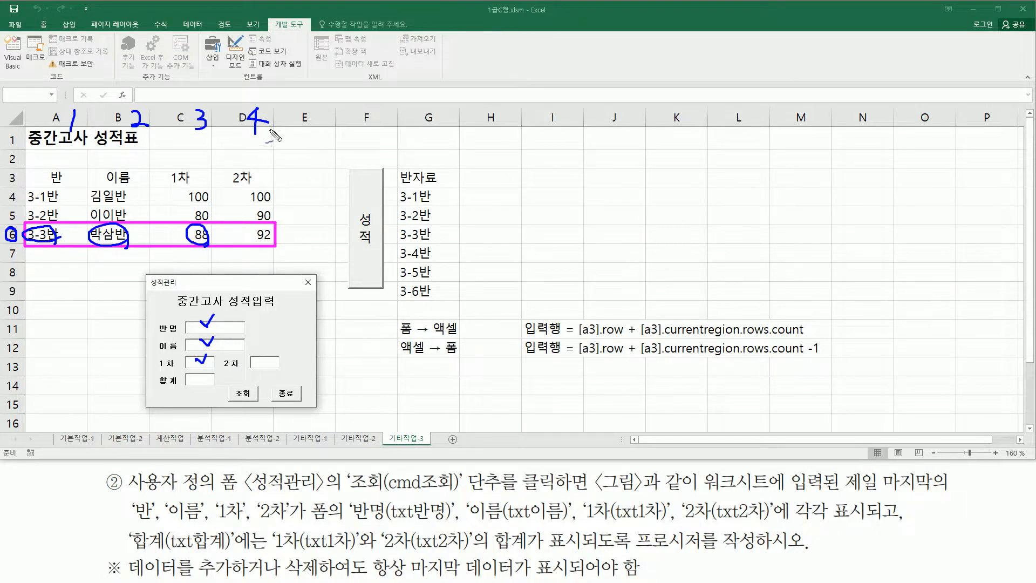
pyautogui.moveTo(278, 230); pyautogui.dragTo(272, 248)
pyautogui.moveTo(255, 357); pyautogui.dragTo(268, 350)
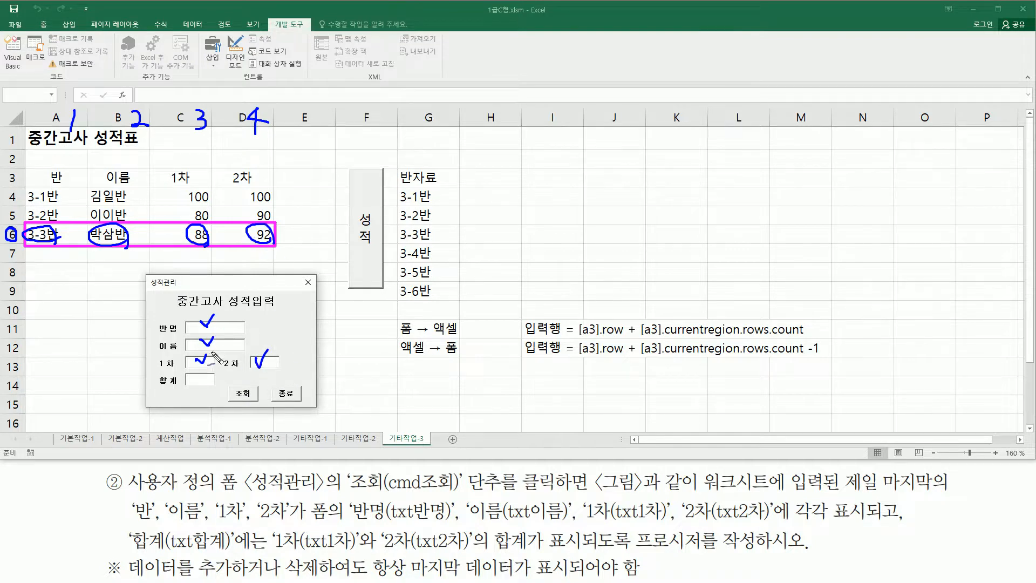
# Check the task text for the names of the five form fields and the fields that txt합계 adds together
pyautogui.moveTo(394, 523); pyautogui.dragTo(442, 519)
pyautogui.moveTo(506, 524); pyautogui.dragTo(653, 522)
pyautogui.moveTo(716, 525); pyautogui.dragTo(769, 523)
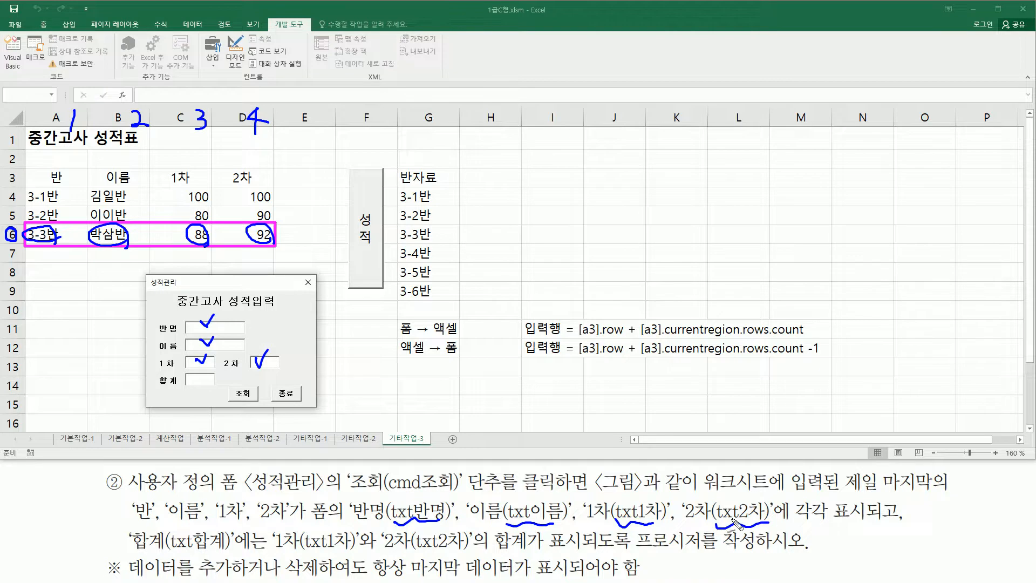
pyautogui.moveTo(198, 375)
pyautogui.mouseDown()
pyautogui.moveTo(211, 390)
pyautogui.moveTo(186, 392)
pyautogui.moveTo(199, 375)
pyautogui.moveTo(210, 393)
pyautogui.mouseUp()
pyautogui.moveTo(168, 552); pyautogui.dragTo(227, 553)
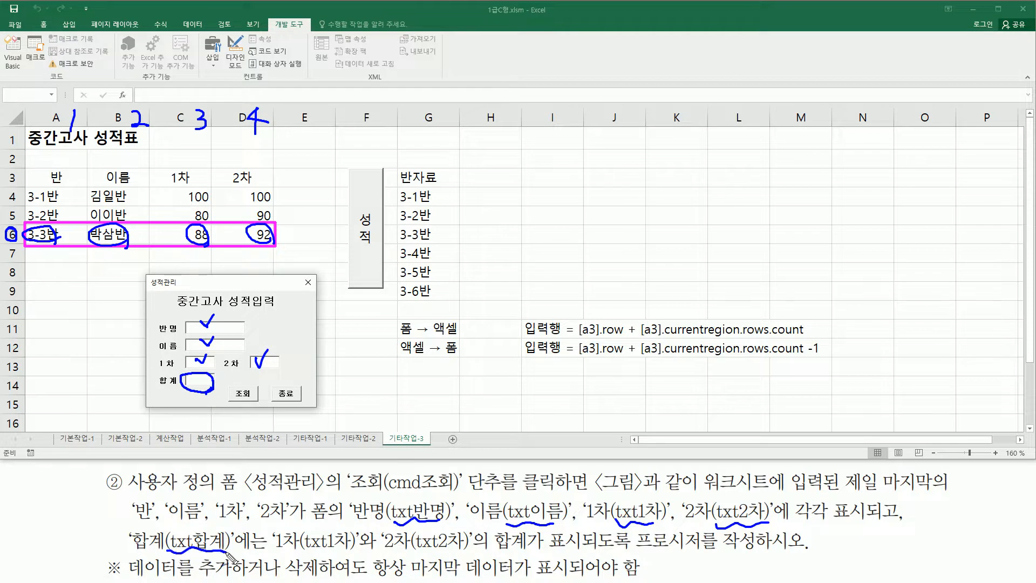
pyautogui.moveTo(302, 550); pyautogui.dragTo(355, 546)
pyautogui.moveTo(417, 553); pyautogui.dragTo(467, 547)
pyautogui.moveTo(371, 541)
pyautogui.mouseDown()
pyautogui.moveTo(397, 540)
pyautogui.moveTo(384, 553)
pyautogui.mouseUp()
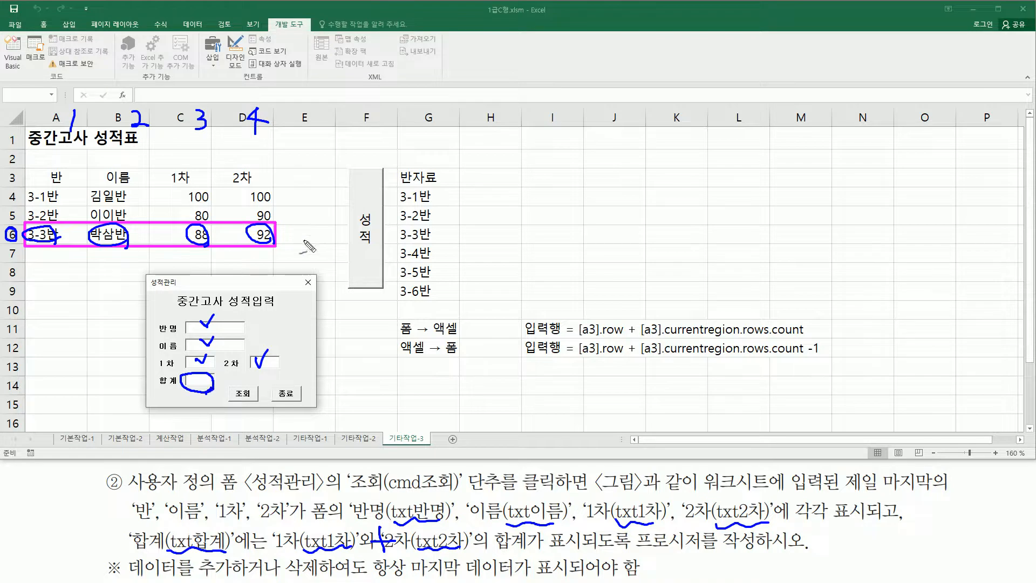
# Close the 성적관리 form and switch back to the Visual Basic editor
pyautogui.press('Escape')
pyautogui.click(309, 283)
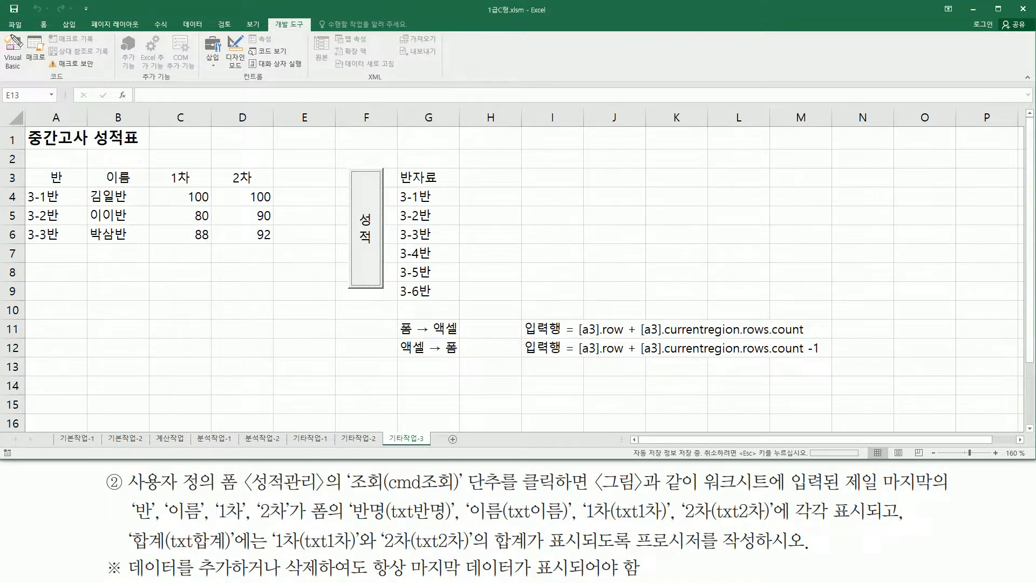
pyautogui.click(15, 54)
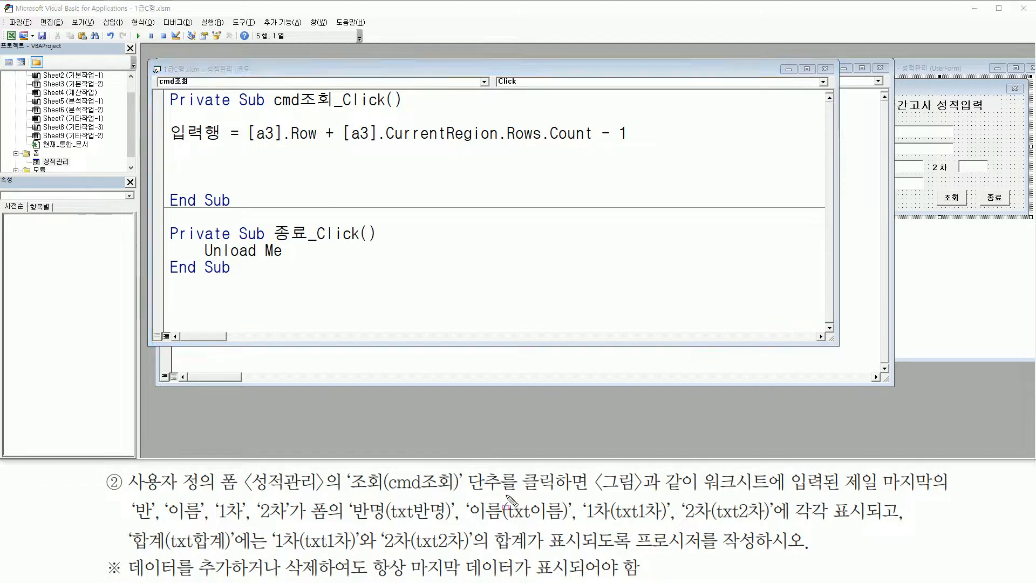
# In cmd조회_Click, write the line txt반명.Value = Cells(입력행, 1) below the 입력행 line
pyautogui.moveTo(390, 520); pyautogui.dragTo(437, 526)
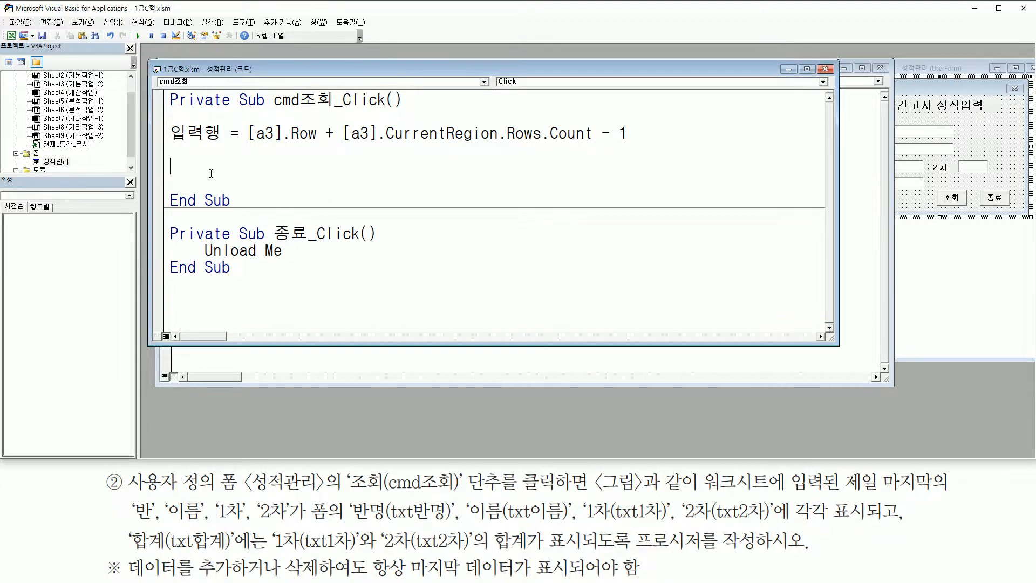
pyautogui.write('xt반명.v')
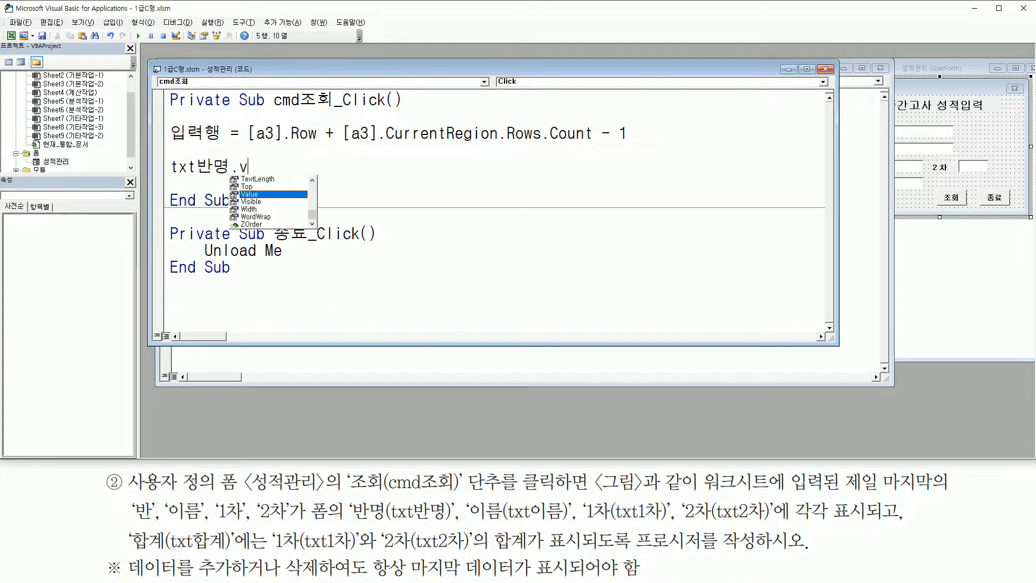
pyautogui.write('al')
pyautogui.press('Tab')
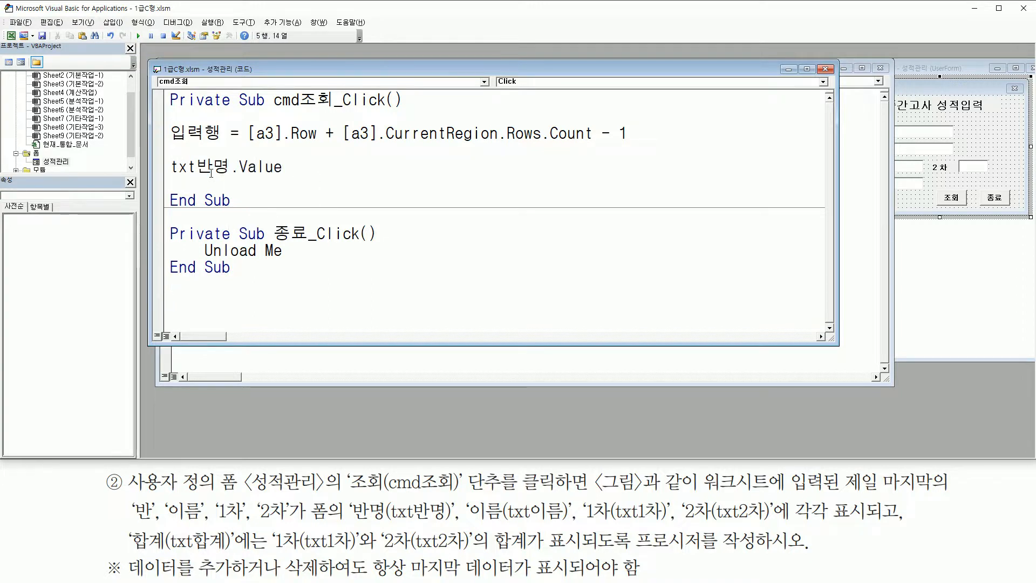
pyautogui.write('= cel')
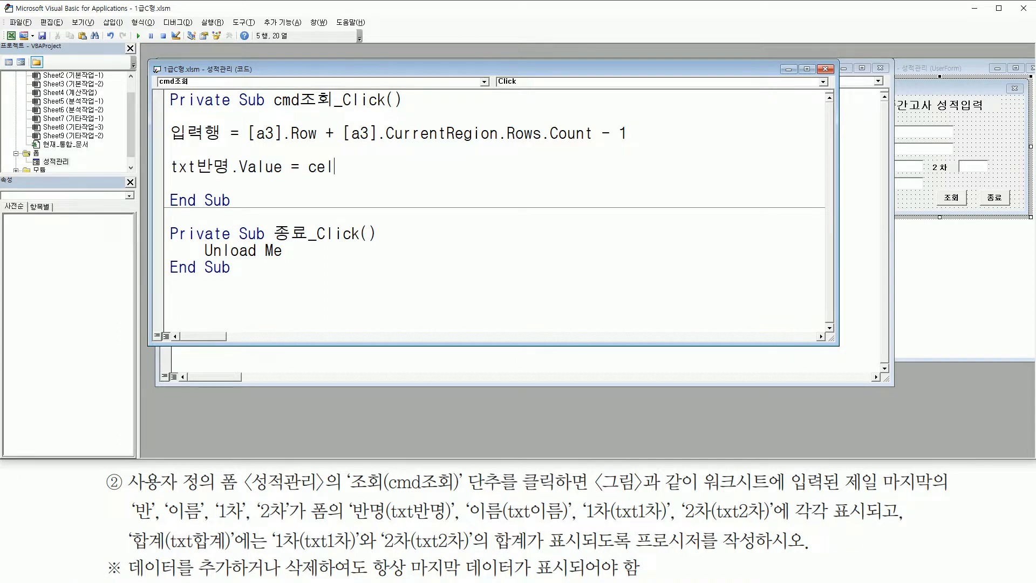
pyautogui.write('ls(')
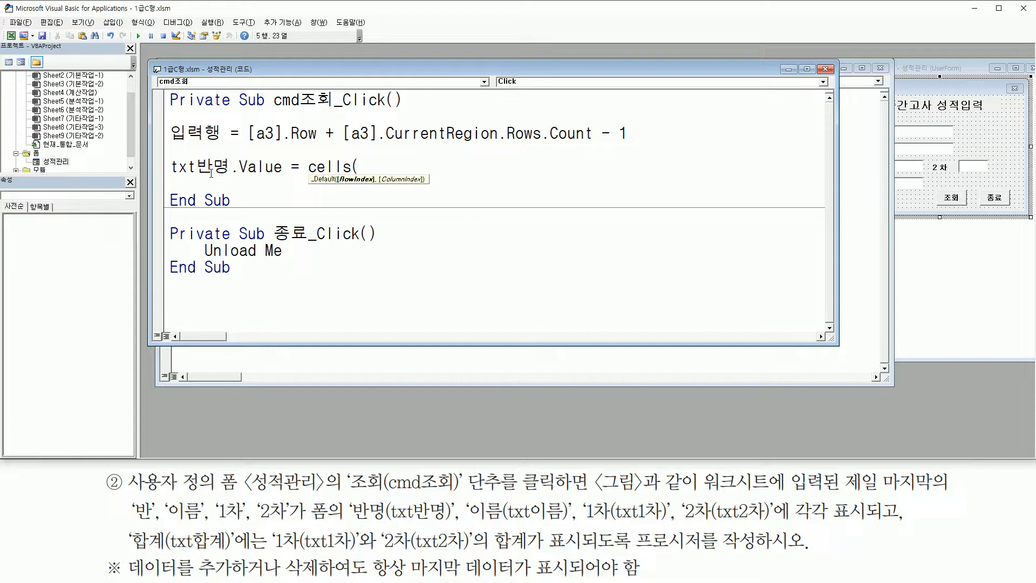
pyautogui.write('입력행,')
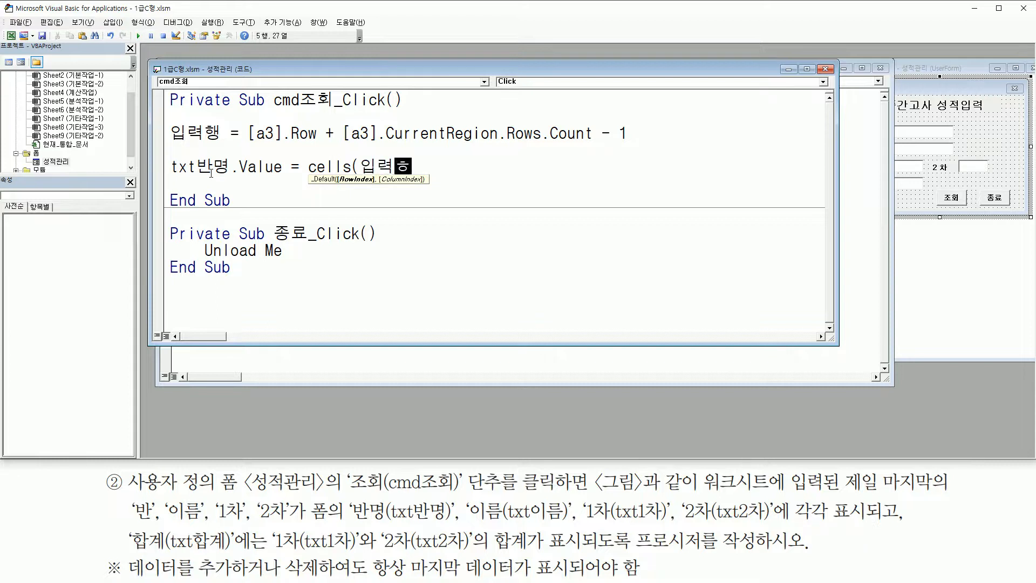
pyautogui.write('1')
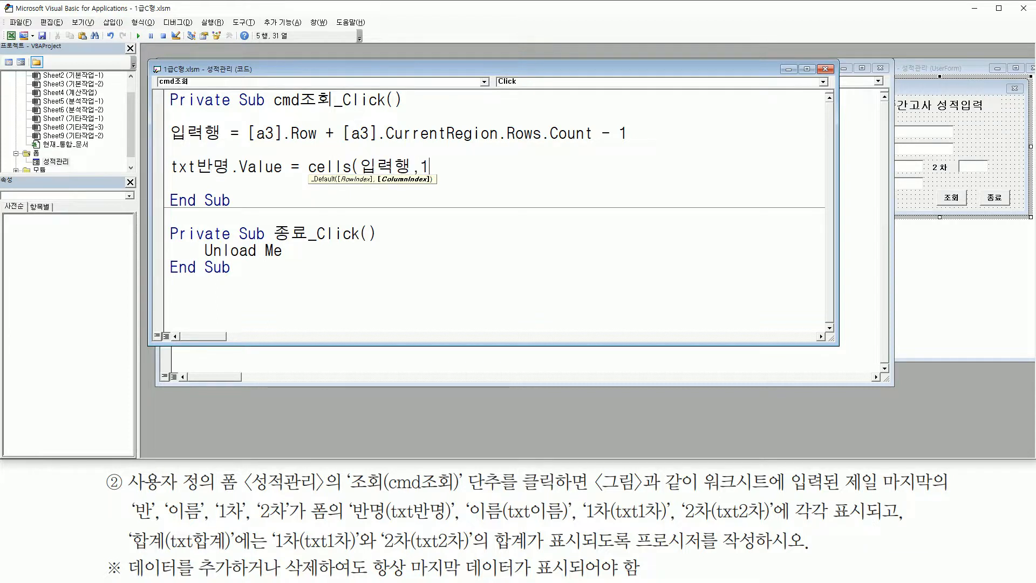
pyautogui.write(')')
pyautogui.press('Return')
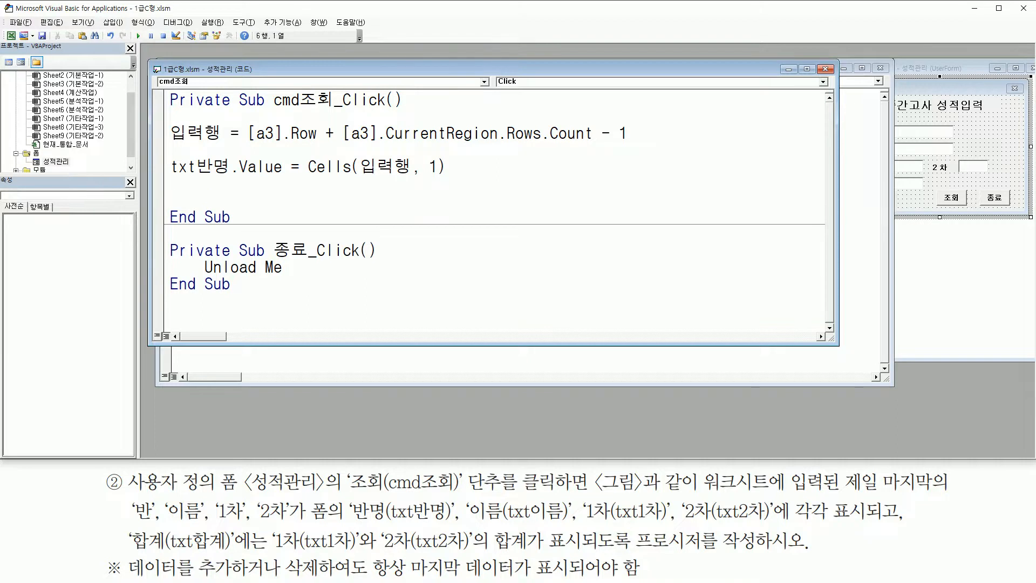
# Duplicate the txt반명.Value line three times directly below itself
pyautogui.press('Up')
pyautogui.hotkey('shift', 'End')
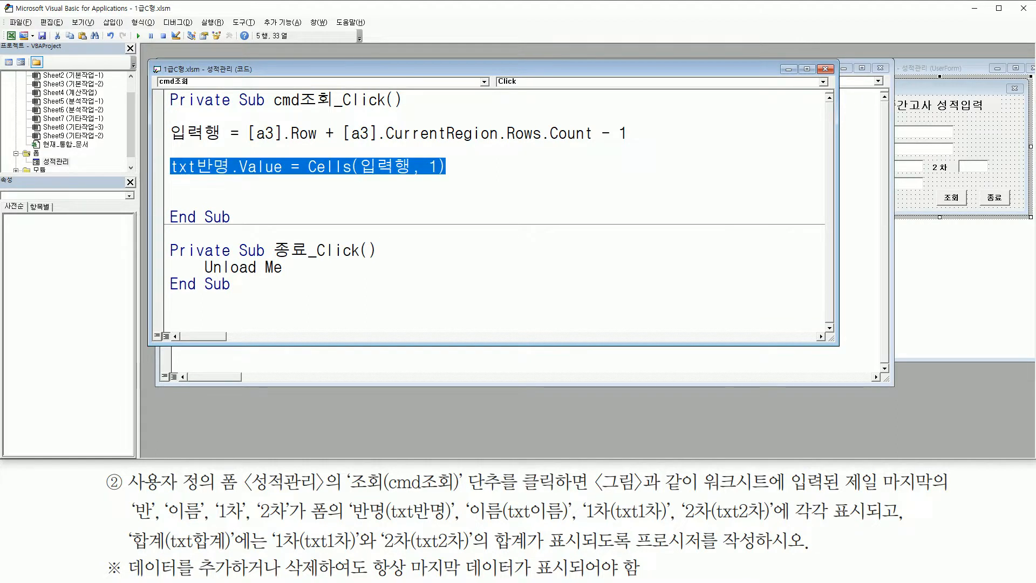
pyautogui.hotkey('ctrl', 'c')
pyautogui.press('Down')
pyautogui.hotkey('ctrl', 'v')
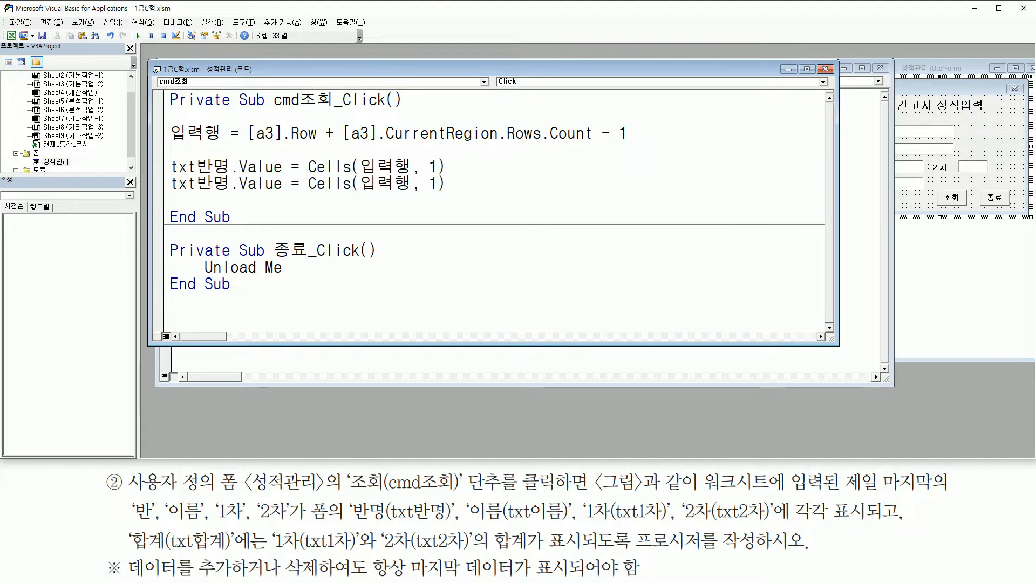
pyautogui.press('Return')
pyautogui.hotkey('ctrl', 'v')
pyautogui.press('Return')
pyautogui.hotkey('ctrl', 'v')
# Change the column numbers in the three copied lines to 2, 3 and 4
pyautogui.press('Up')
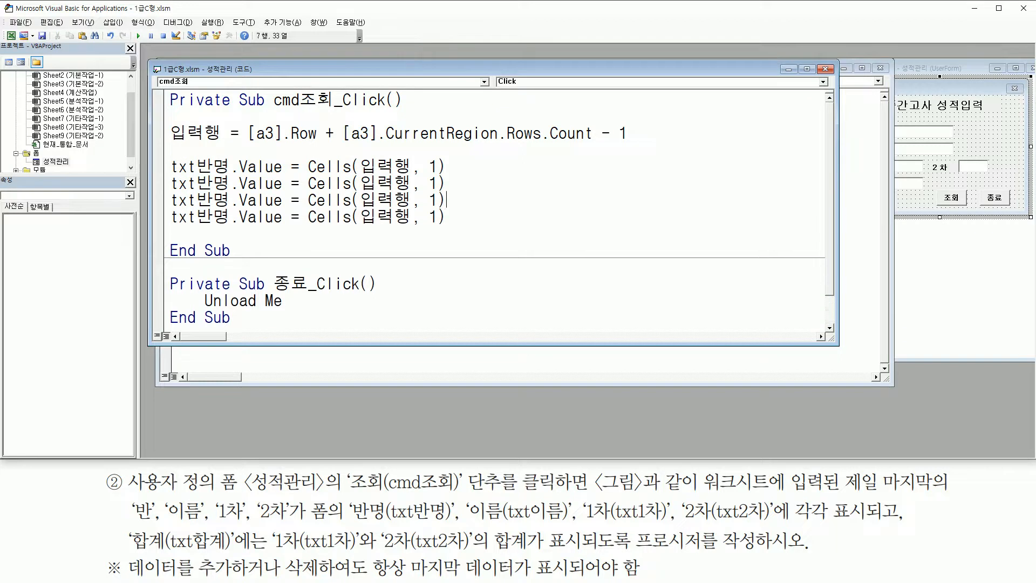
pyautogui.press('BackSpace')
pyautogui.write('2')
pyautogui.press('Down')
pyautogui.press('Delete')
pyautogui.write('4')
# Match column numbers 2, 3 and 4 to txt이름, txt1차 and txt2차 in the task text
pyautogui.moveTo(357, 191); pyautogui.dragTo(448, 191)
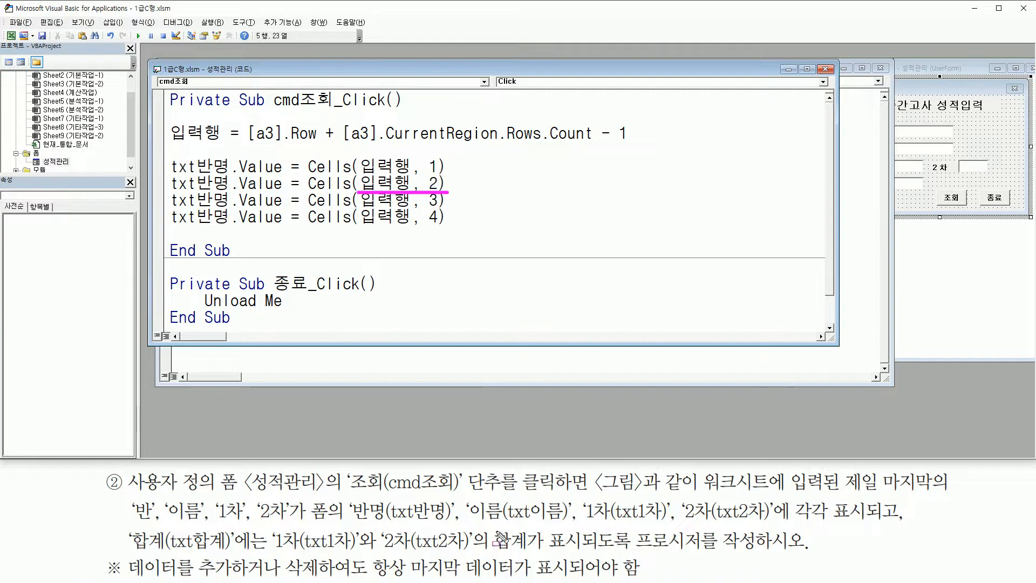
pyautogui.moveTo(511, 522); pyautogui.dragTo(564, 523)
pyautogui.moveTo(358, 208); pyautogui.dragTo(441, 208)
pyautogui.moveTo(616, 521); pyautogui.dragTo(669, 522)
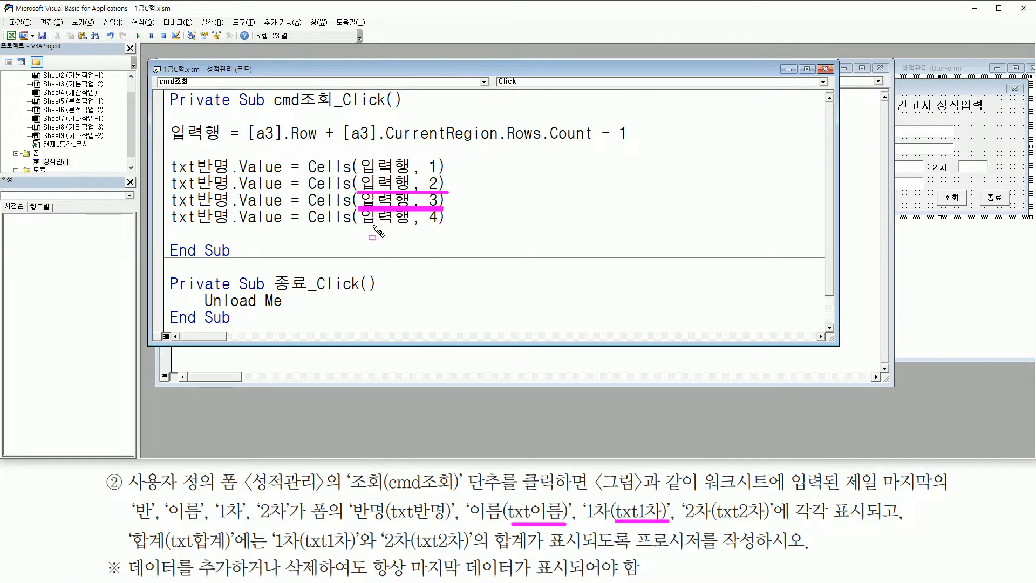
pyautogui.moveTo(366, 227); pyautogui.dragTo(448, 232)
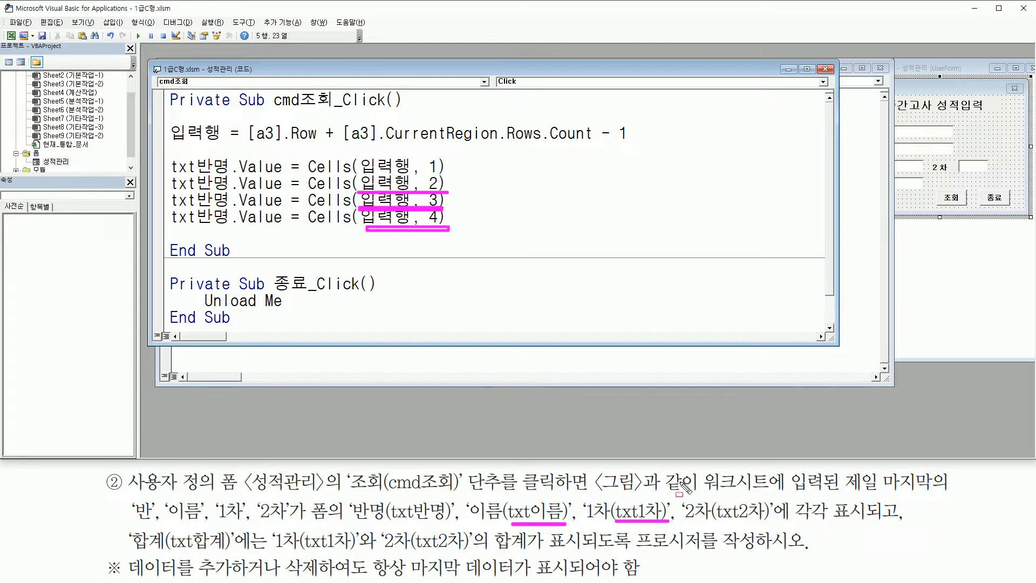
pyautogui.moveTo(715, 521); pyautogui.dragTo(768, 521)
# Rename the field names in the three copied lines to txt이름, txt1차 and txt2차
pyautogui.click(196, 184)
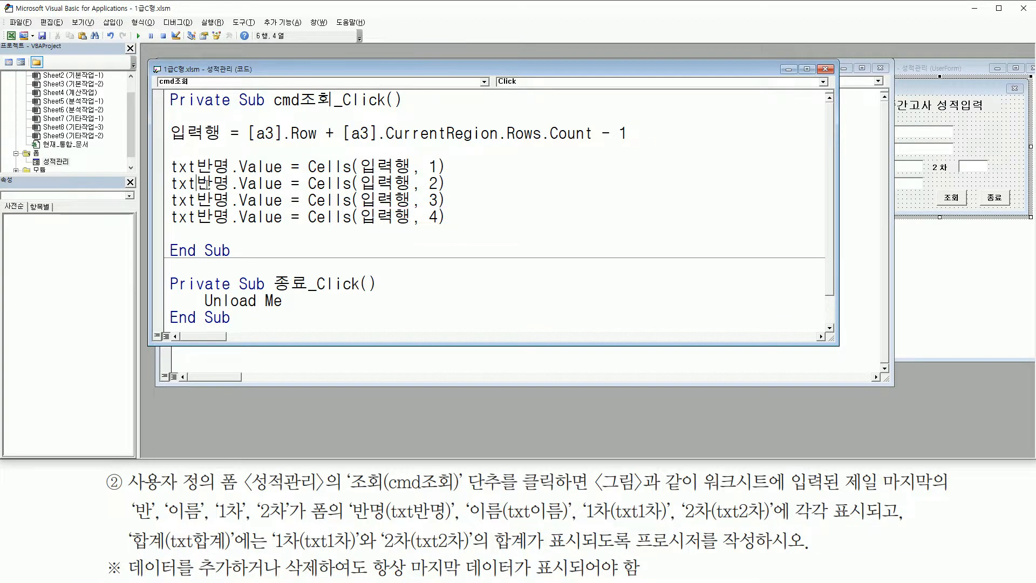
pyautogui.hotkey('shift', 'Right')
pyautogui.hotkey('shift', 'Right')
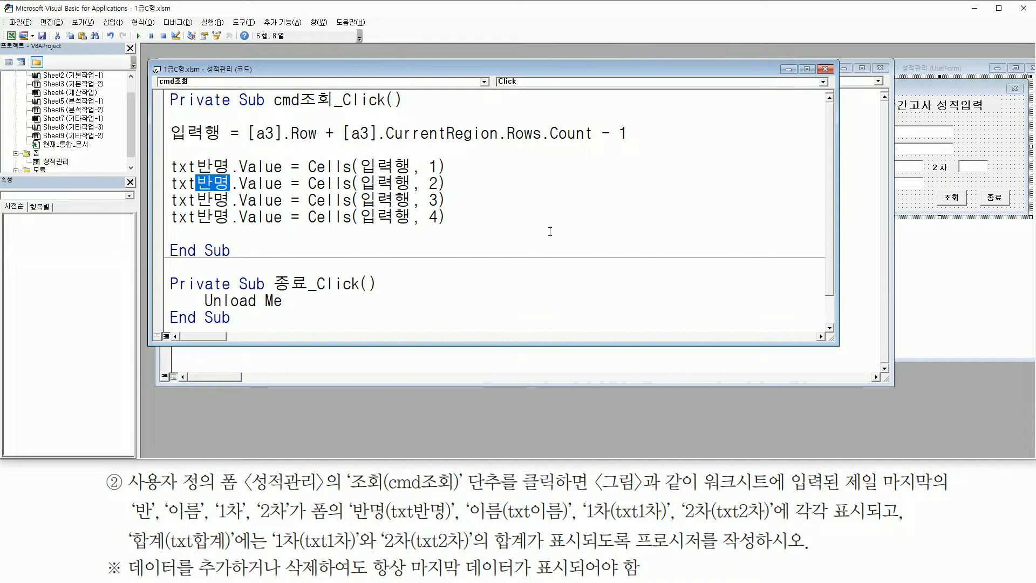
pyautogui.write('름')
pyautogui.press('Down')
pyautogui.press('BackSpace')
pyautogui.press('BackSpace')
pyautogui.write('1ㅊ')
pyautogui.press('Down')
pyautogui.press('BackSpace')
pyautogui.press('BackSpace')
pyautogui.write('2차')
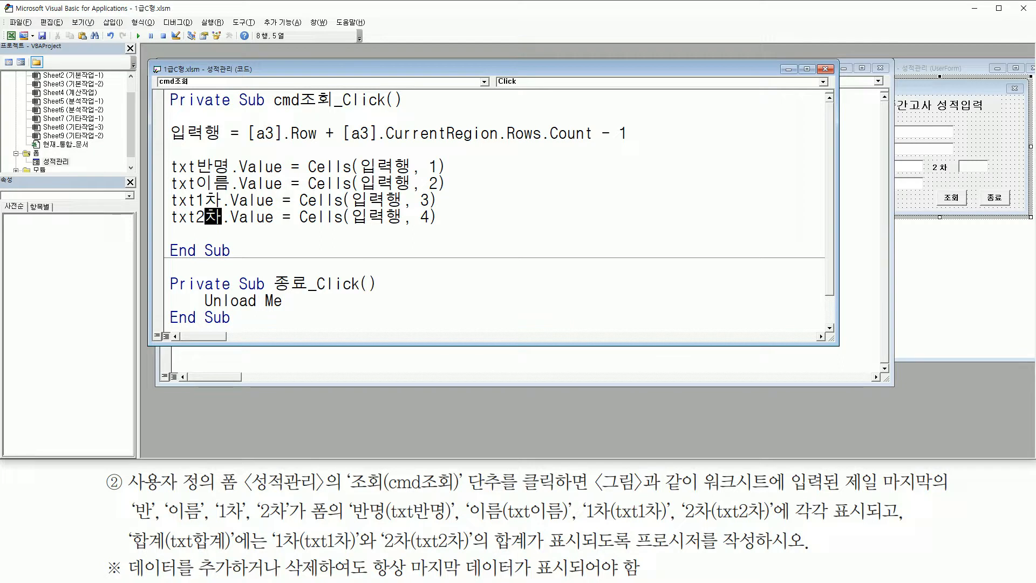
# Begin a line with txt합계.Value = under the txt2차 line
pyautogui.click(273, 238)
pyautogui.write('txt합ㄱ')
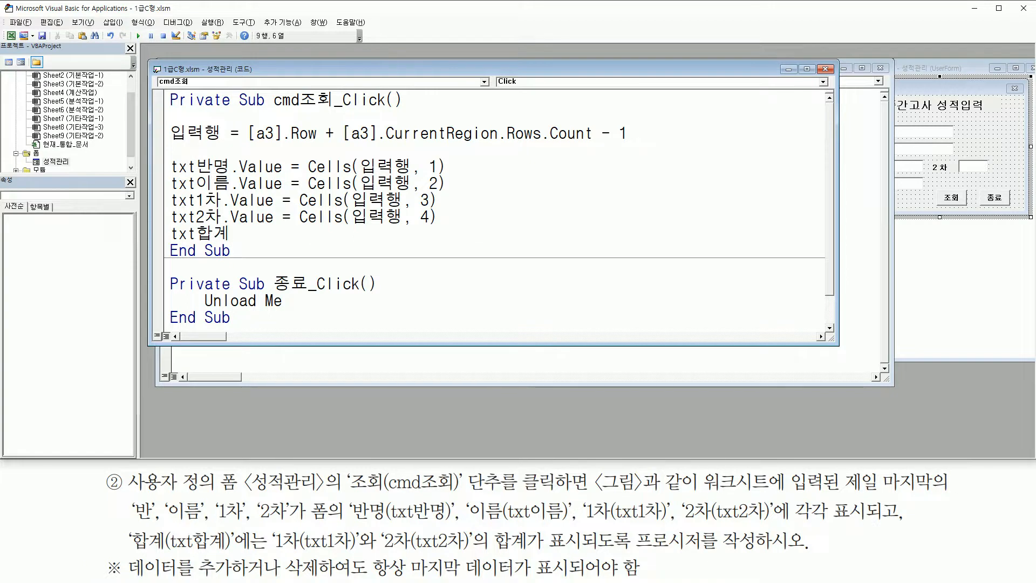
pyautogui.write('.valu')
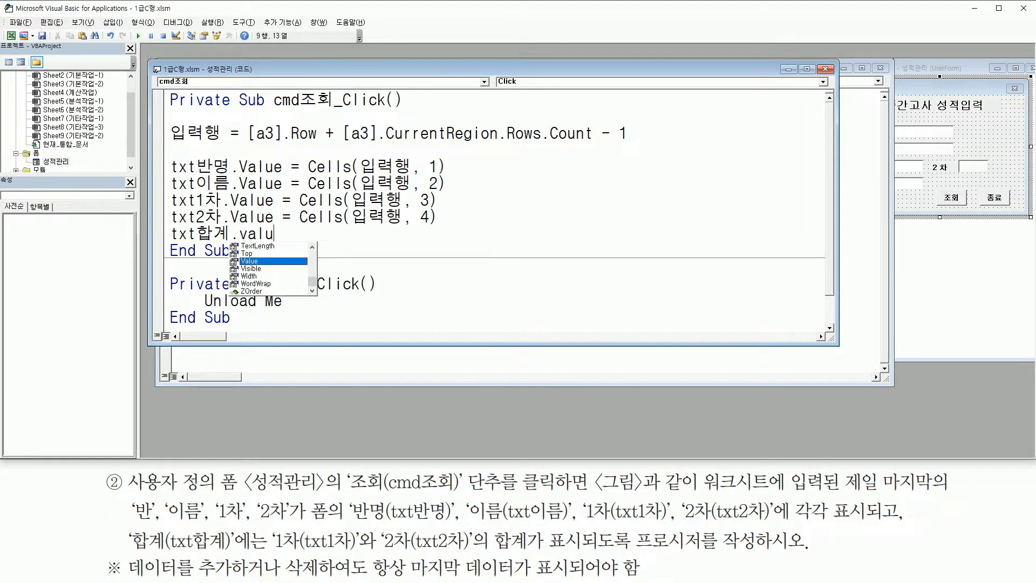
pyautogui.press('Tab')
pyautogui.write('=')
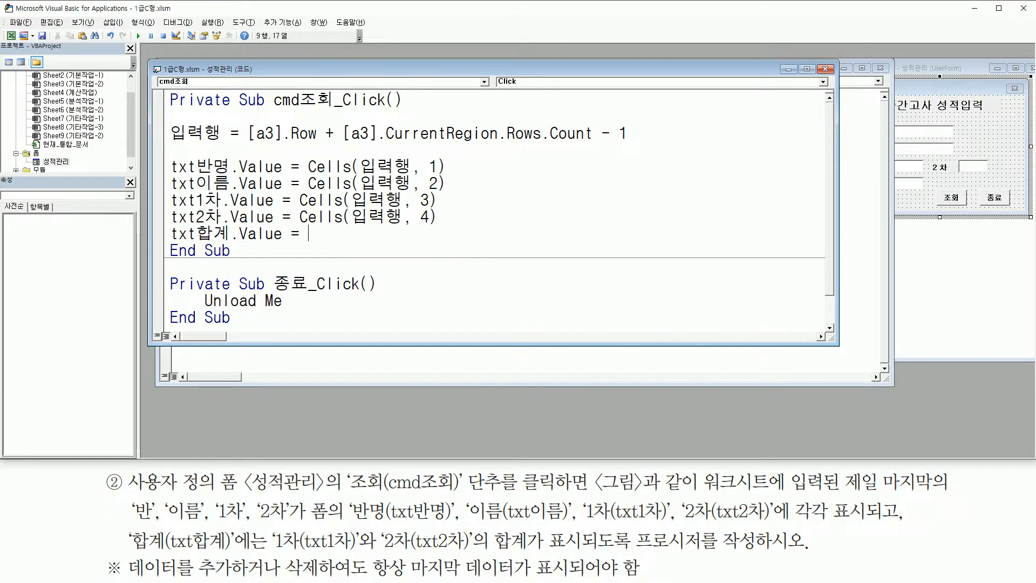
# Copy txt1차.Value from its line to after the equals sign in the txt합계 line
pyautogui.moveTo(307, 552); pyautogui.dragTo(345, 552)
pyautogui.moveTo(418, 552); pyautogui.dragTo(463, 552)
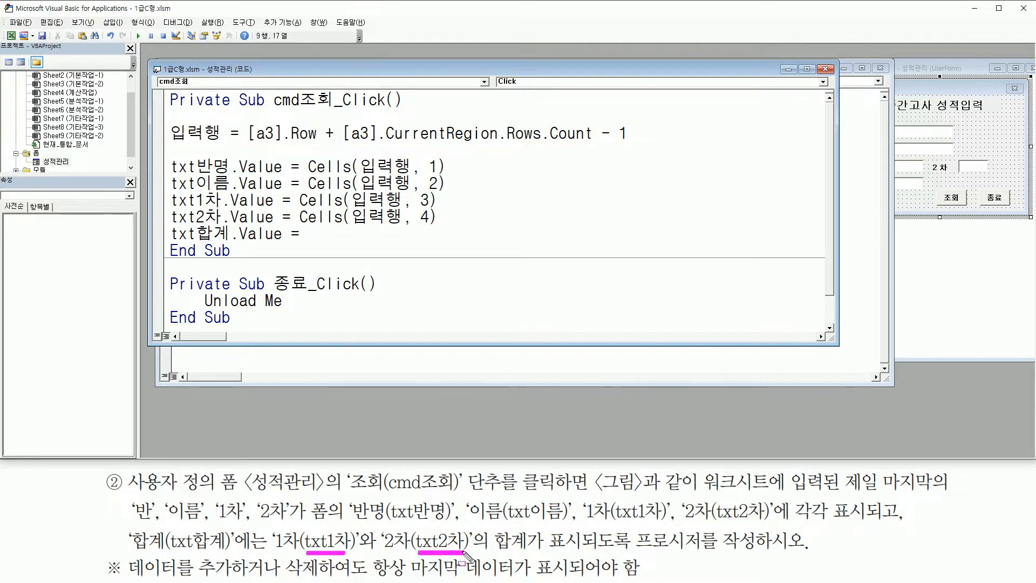
pyautogui.press('Escape')
pyautogui.click(181, 206)
pyautogui.click(516, 337)
pyautogui.moveTo(172, 200); pyautogui.dragTo(275, 203)
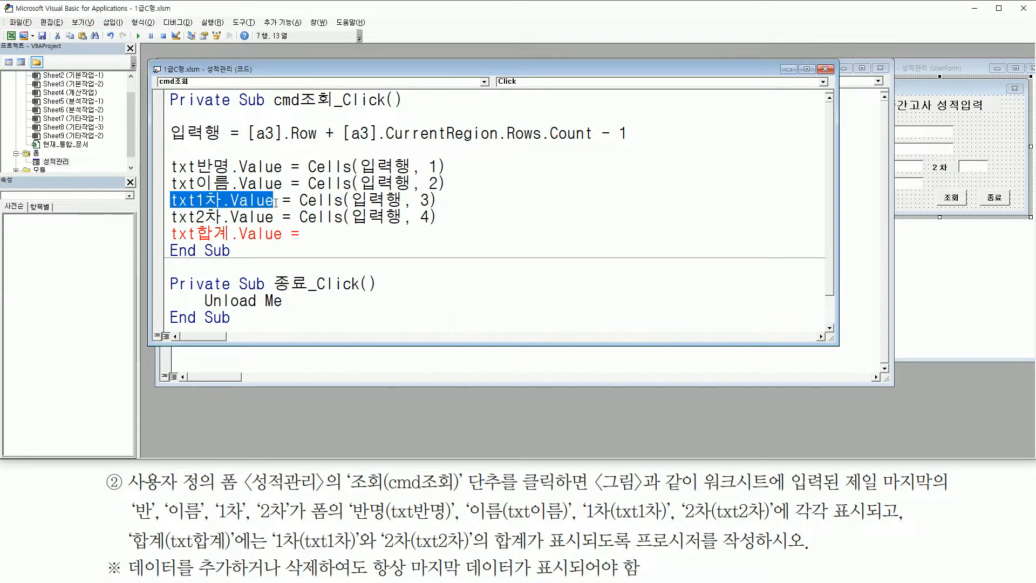
pyautogui.hotkey('ctrl', 'c')
pyautogui.click(321, 237)
pyautogui.hotkey('ctrl', 'v')
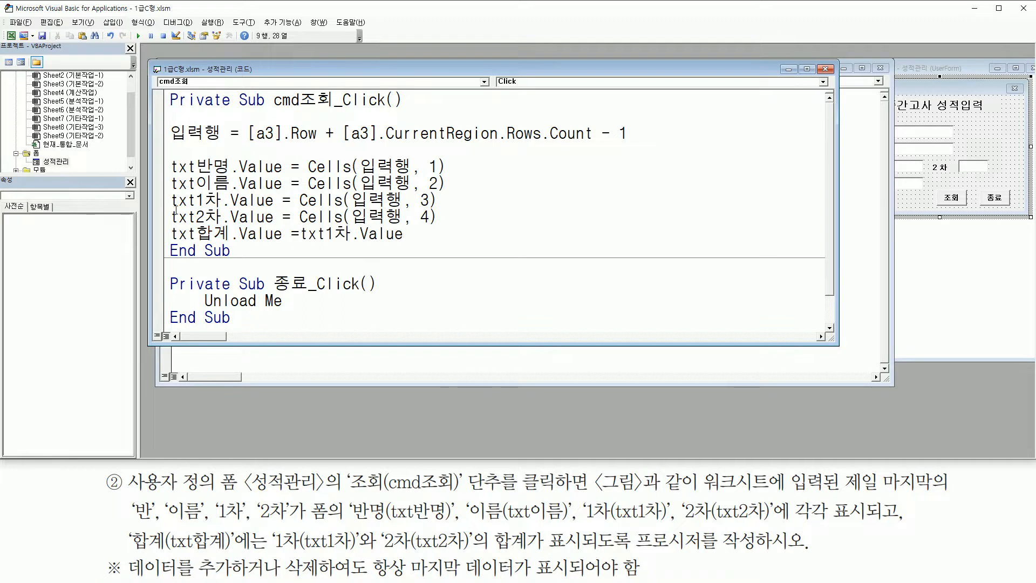
# Add + txt2차.Value to the end of the txt합계 line and set that line apart with blank lines
pyautogui.click(172, 217)
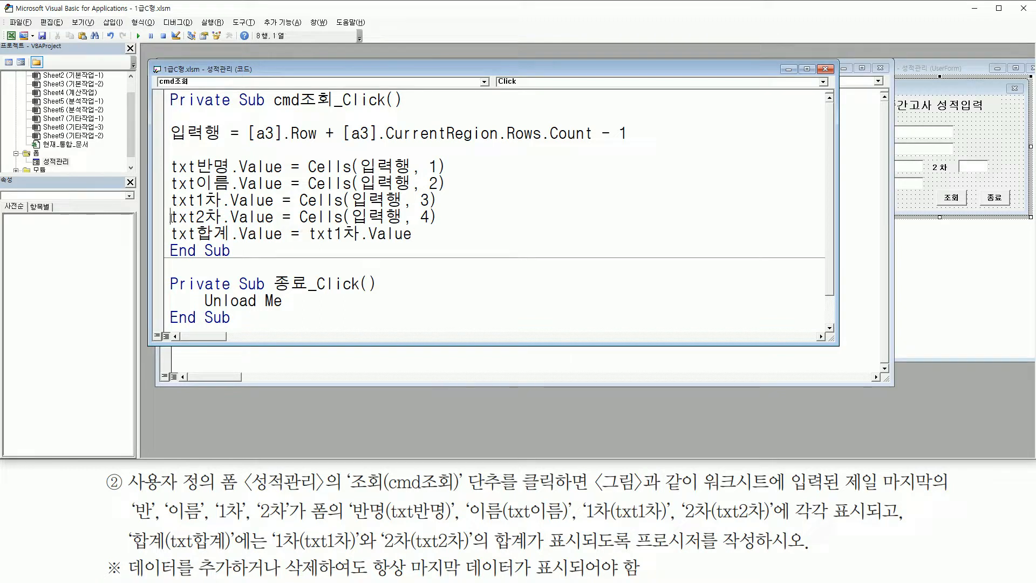
pyautogui.moveTo(172, 217); pyautogui.dragTo(270, 217)
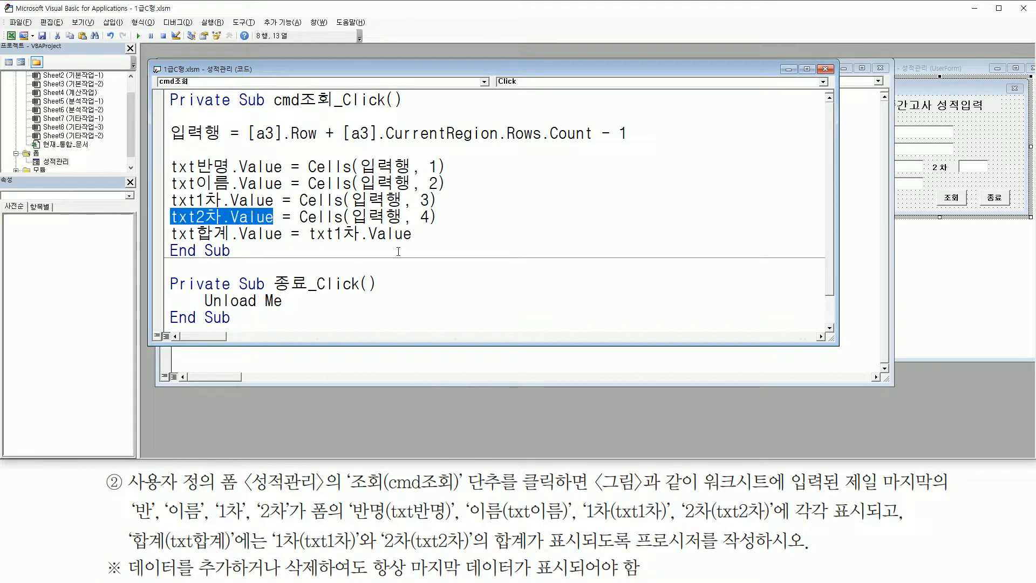
pyautogui.click(445, 238)
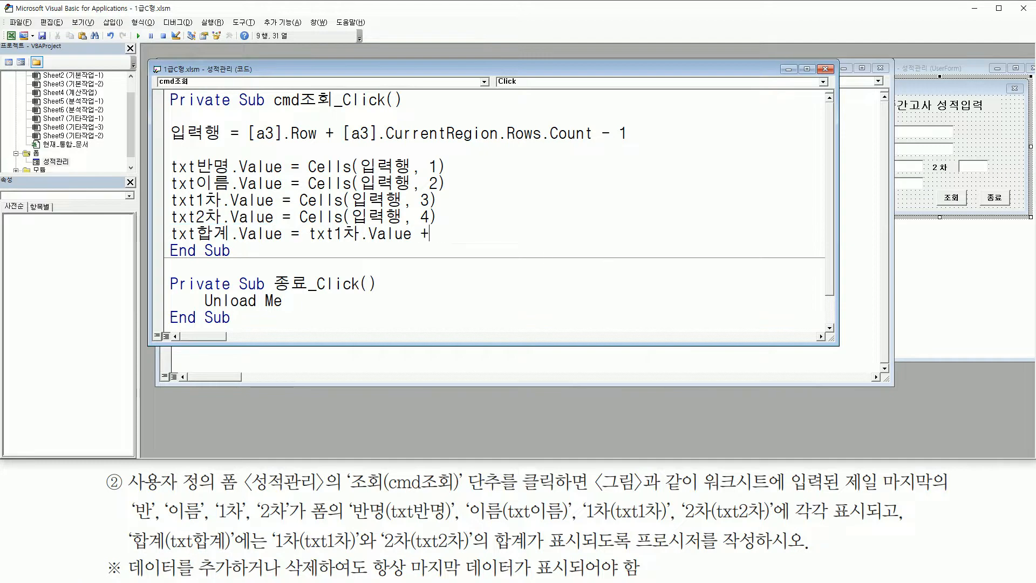
pyautogui.hotkey('ctrl', 'v')
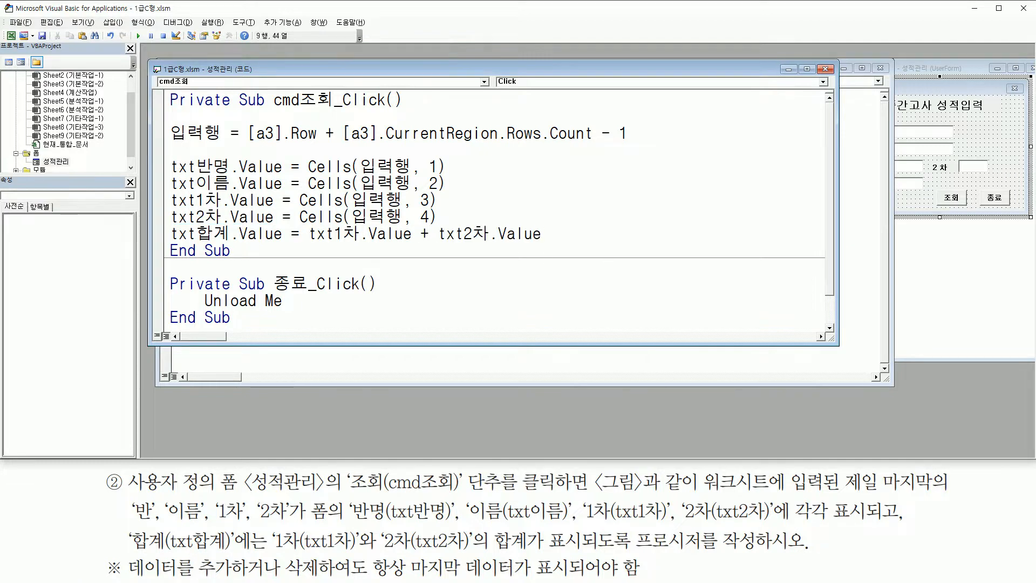
pyautogui.press('Return')
pyautogui.press('Return')
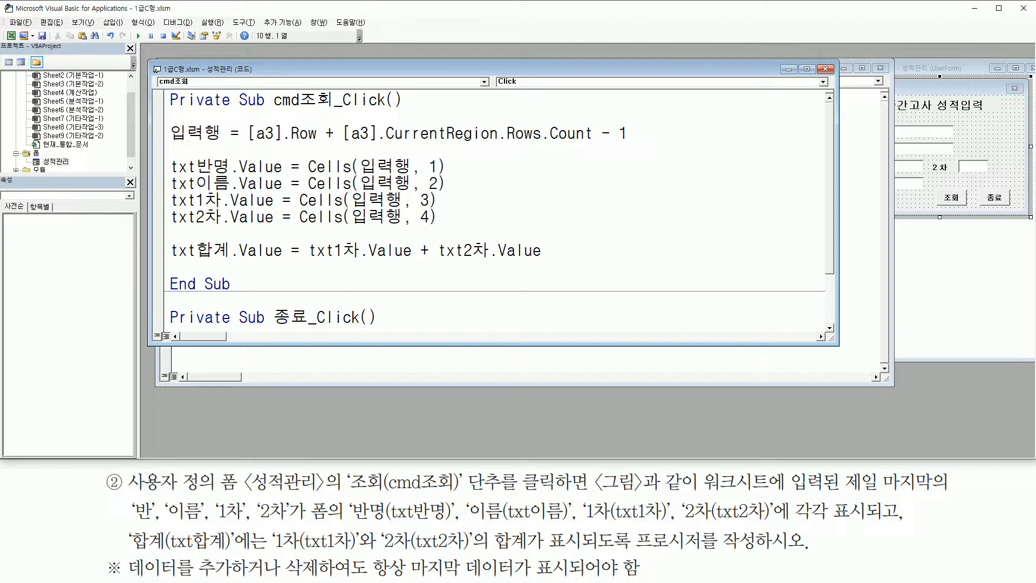
pyautogui.moveTo(303, 259); pyautogui.dragTo(548, 261)
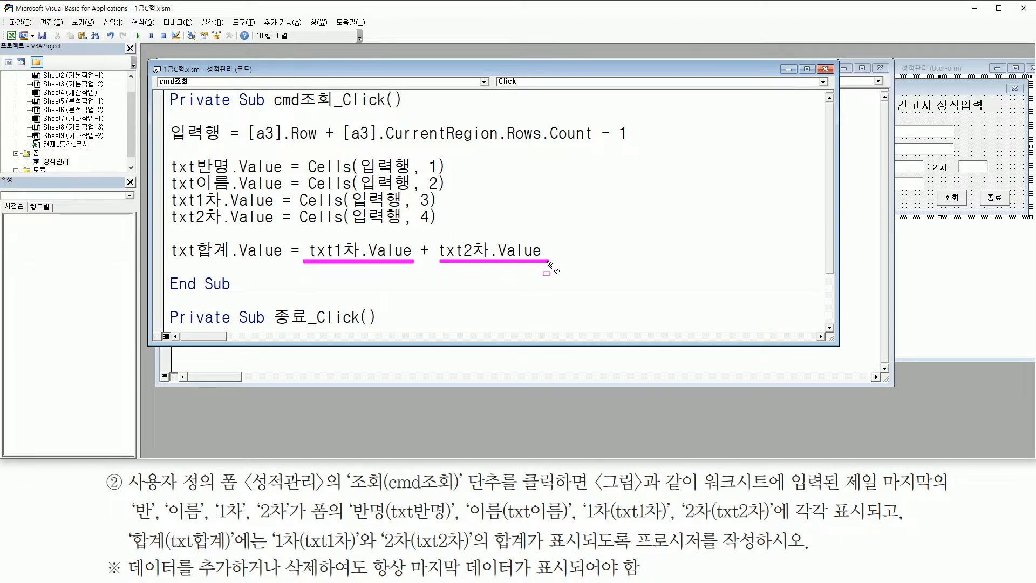
pyautogui.moveTo(418, 239); pyautogui.dragTo(433, 264)
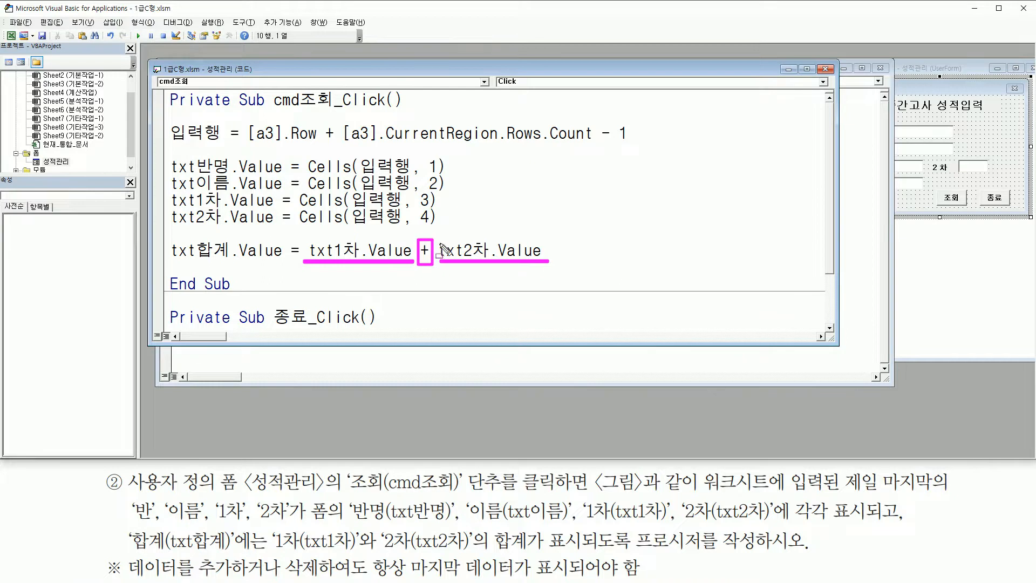
pyautogui.moveTo(298, 231); pyautogui.dragTo(559, 271)
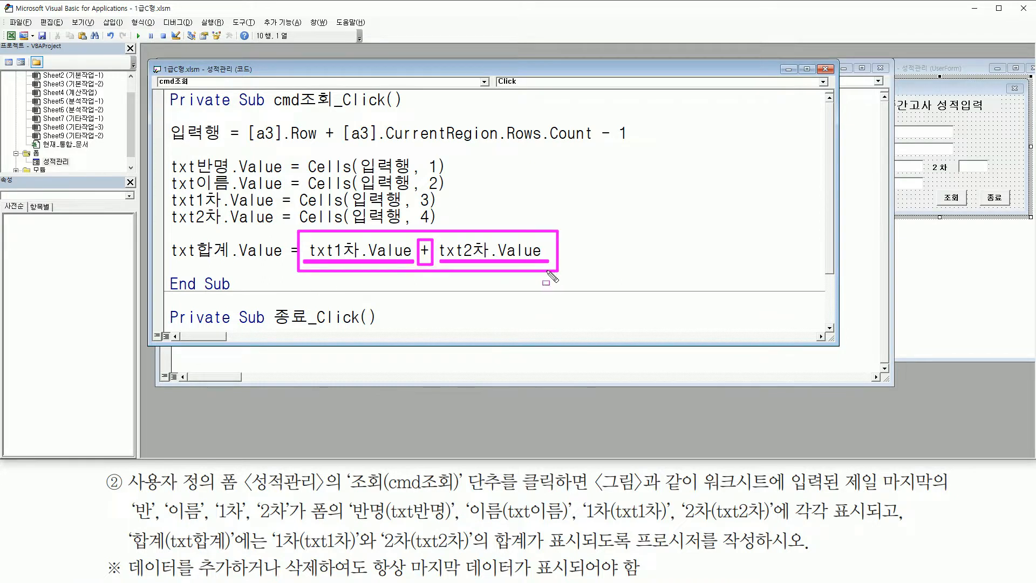
pyautogui.moveTo(167, 264); pyautogui.dragTo(276, 264)
pyautogui.press('Escape')
pyautogui.moveTo(306, 239)
pyautogui.mouseDown()
pyautogui.moveTo(320, 261)
pyautogui.moveTo(546, 264)
pyautogui.mouseUp()
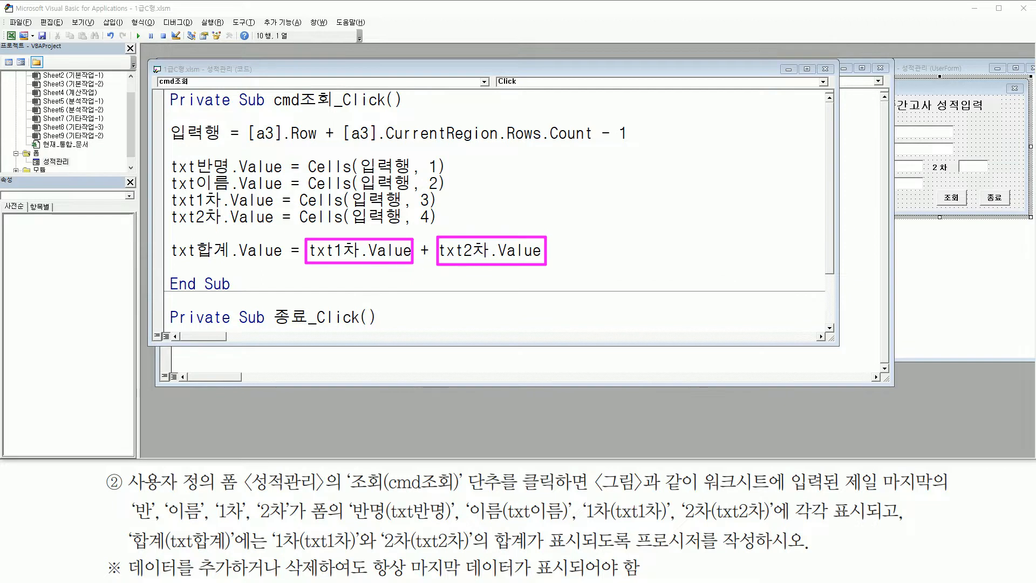
pyautogui.press('Escape')
# In the txt합계.Value line, wrap both txt1차.Value and txt2차.Value in the Val function
pyautogui.click(313, 250)
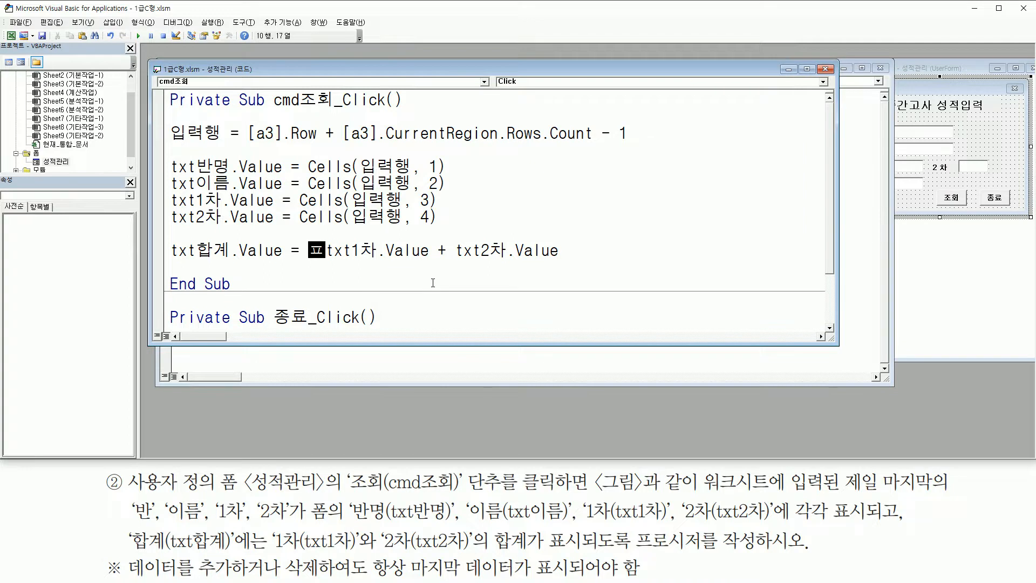
pyautogui.write('val')
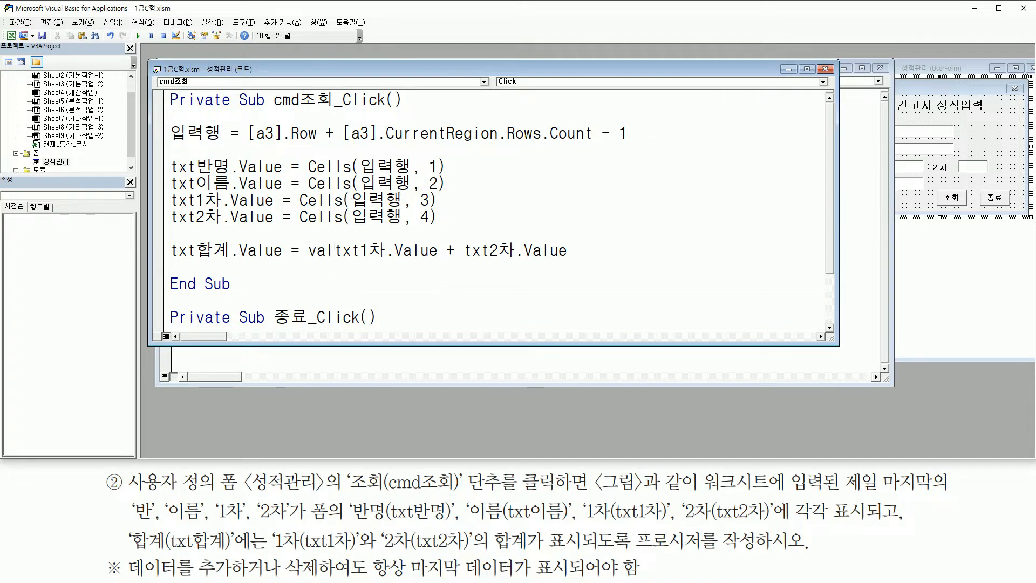
pyautogui.write('(')
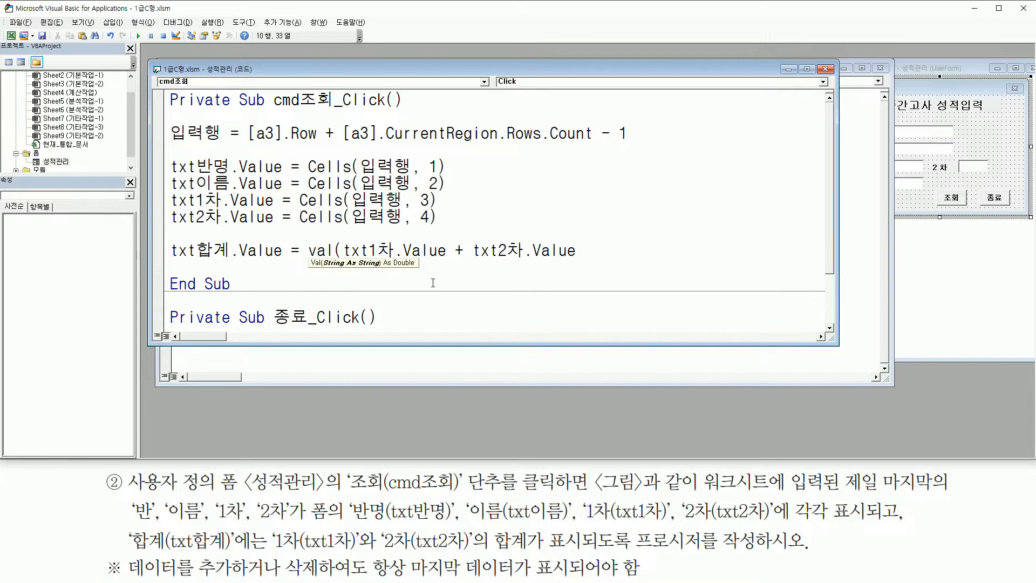
pyautogui.write(')')
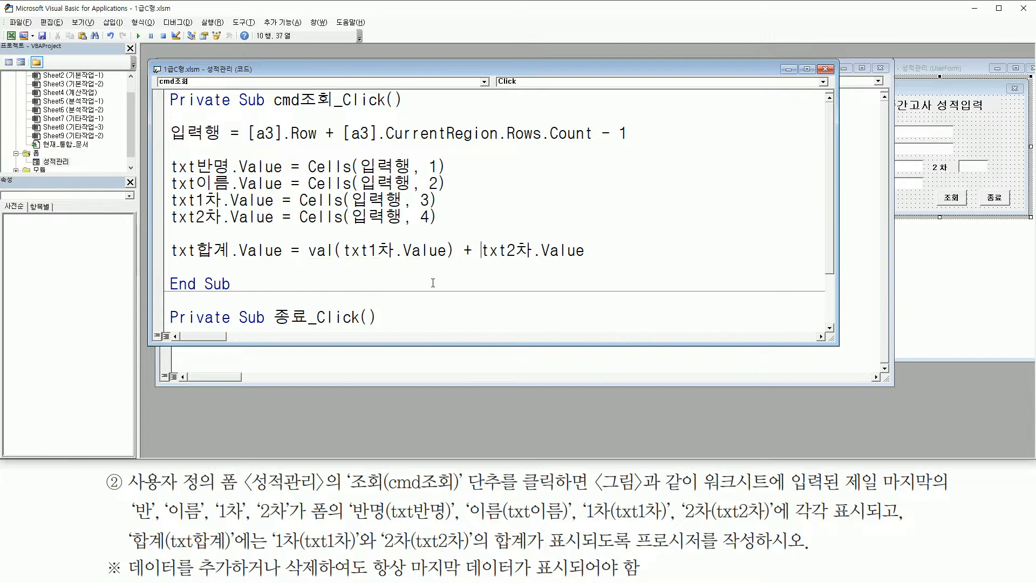
pyautogui.write('val')
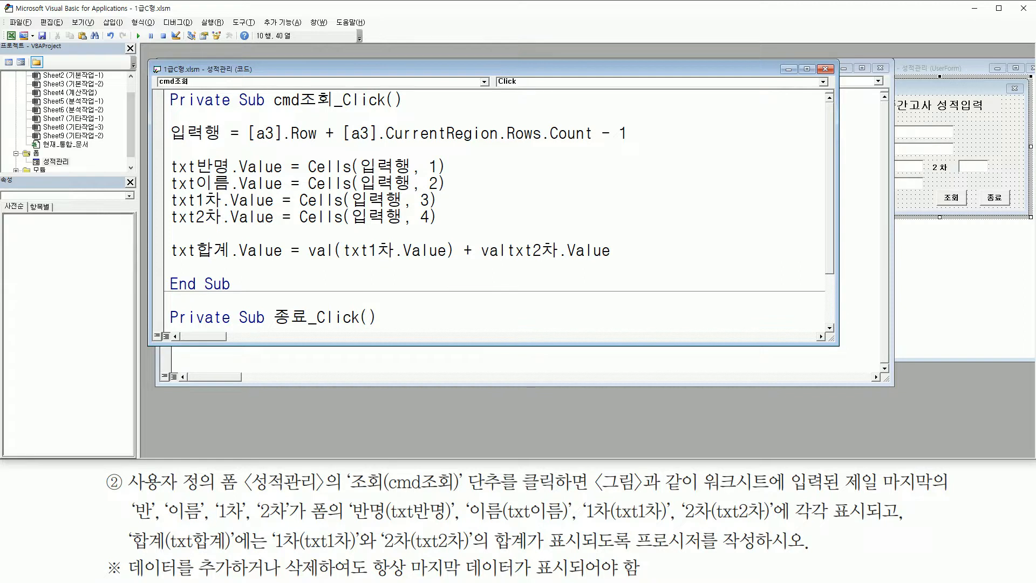
pyautogui.write('(')
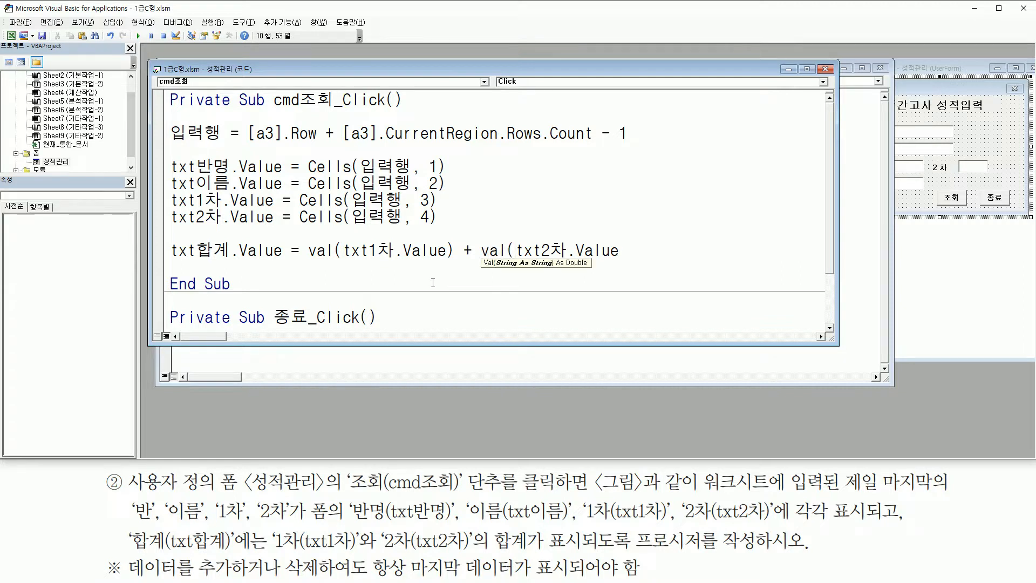
pyautogui.write(')')
pyautogui.moveTo(343, 260); pyautogui.dragTo(438, 259)
pyautogui.moveTo(515, 260); pyautogui.dragTo(621, 260)
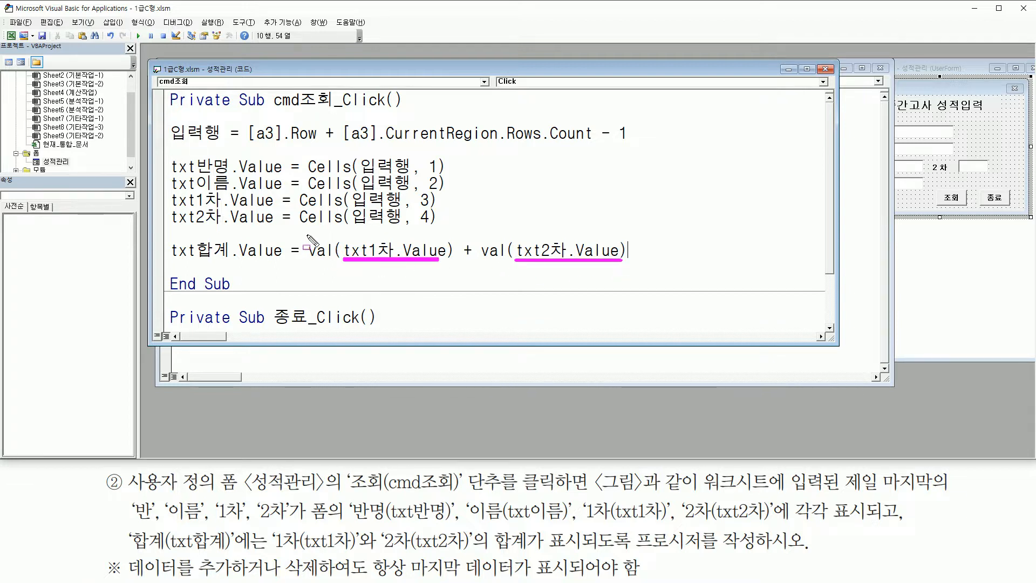
pyautogui.moveTo(306, 232); pyautogui.dragTo(629, 270)
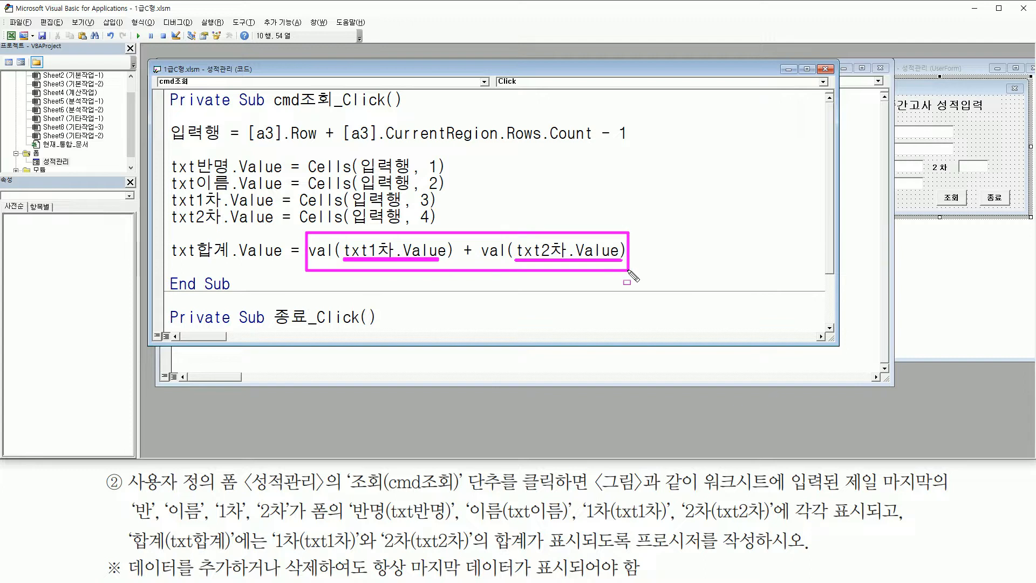
pyautogui.moveTo(174, 263); pyautogui.dragTo(280, 263)
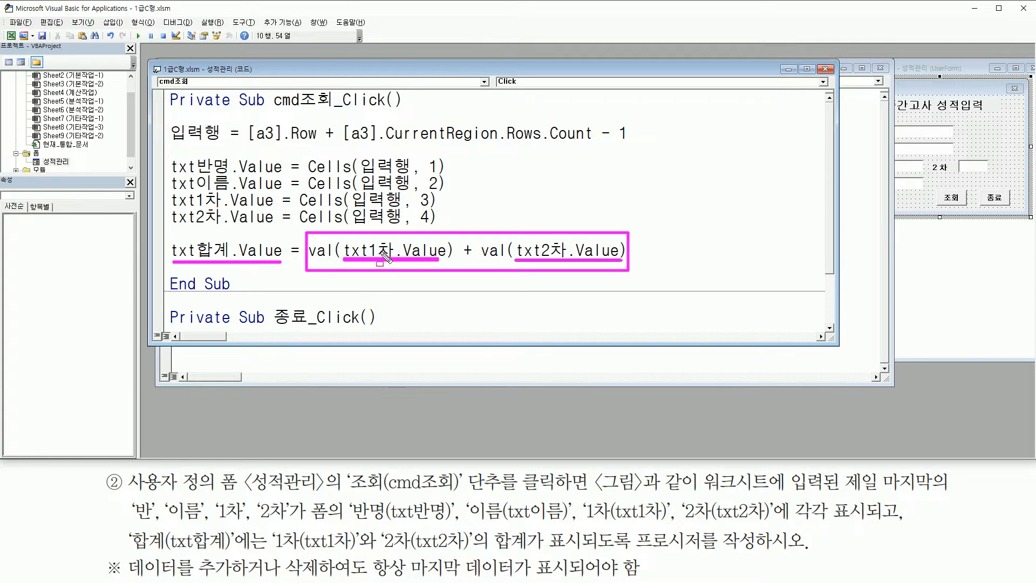
pyautogui.press('Escape')
# Finish editing the txt합계 line, save the workbook and switch back to Excel
pyautogui.click(234, 236)
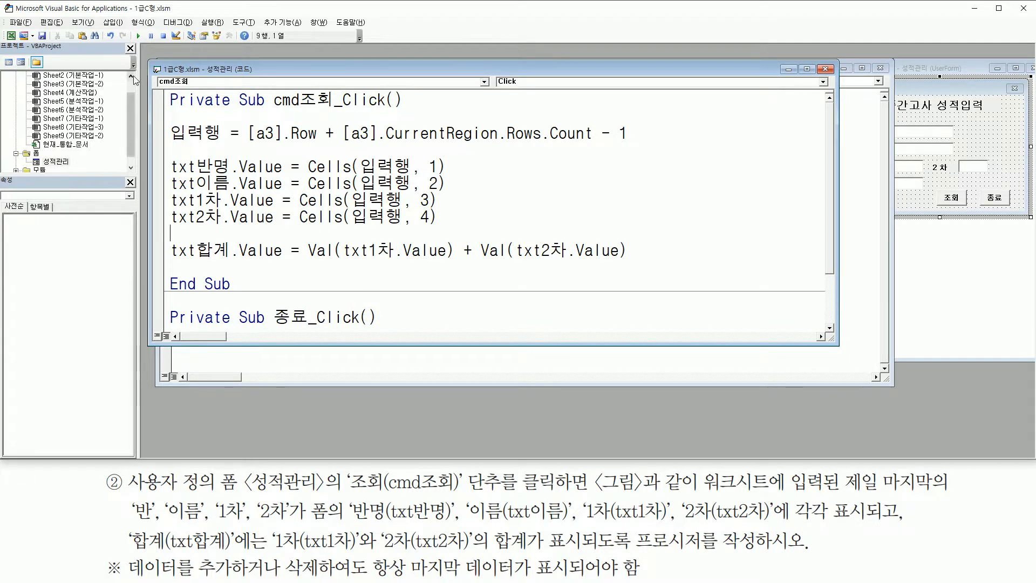
pyautogui.click(42, 35)
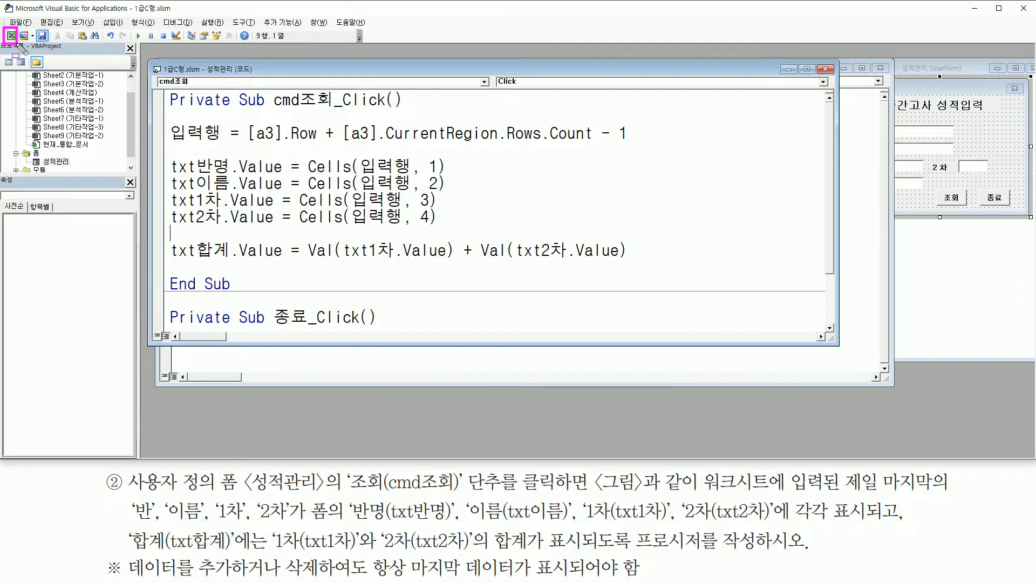
pyautogui.click(11, 37)
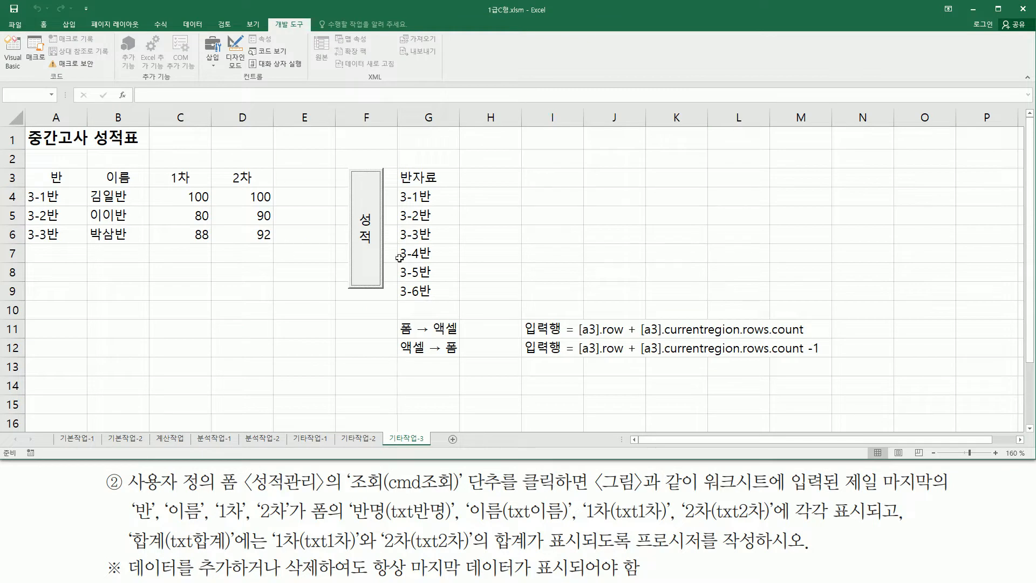
# Test the 성적관리 form's 조회 lookup against the last data row of the table and close the form
pyautogui.click(371, 200)
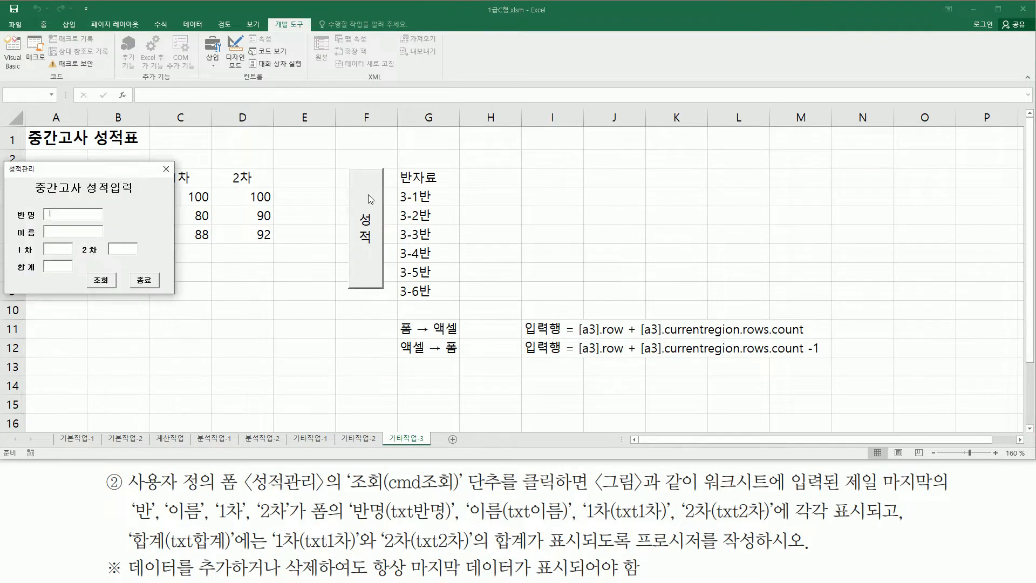
pyautogui.moveTo(99, 171); pyautogui.dragTo(207, 281)
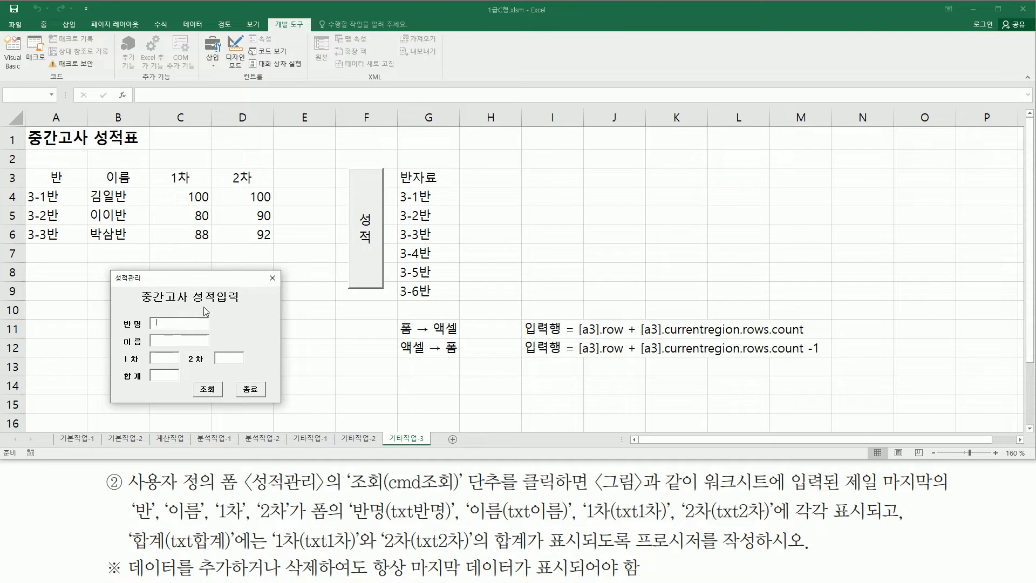
pyautogui.click(214, 395)
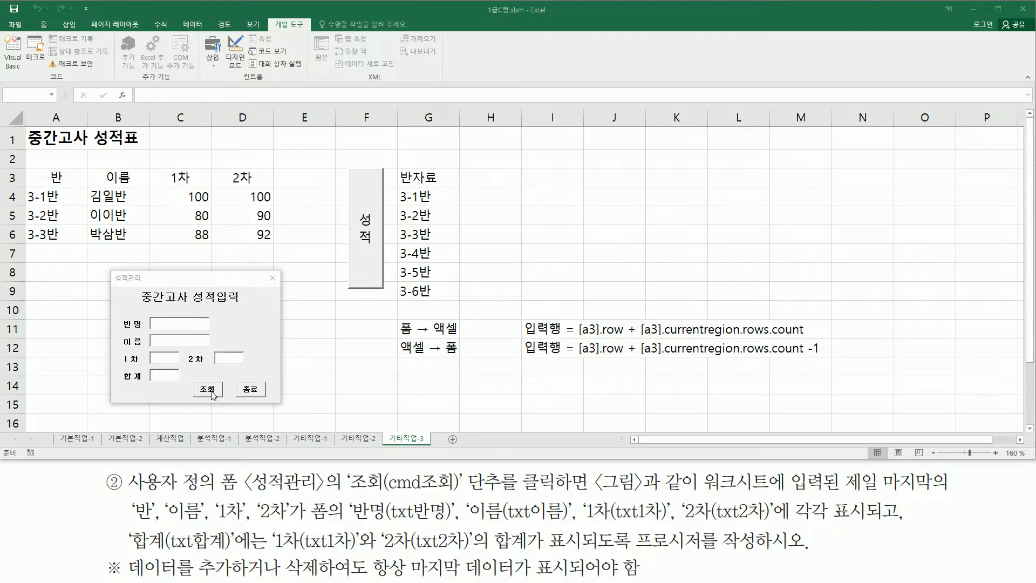
pyautogui.click(212, 389)
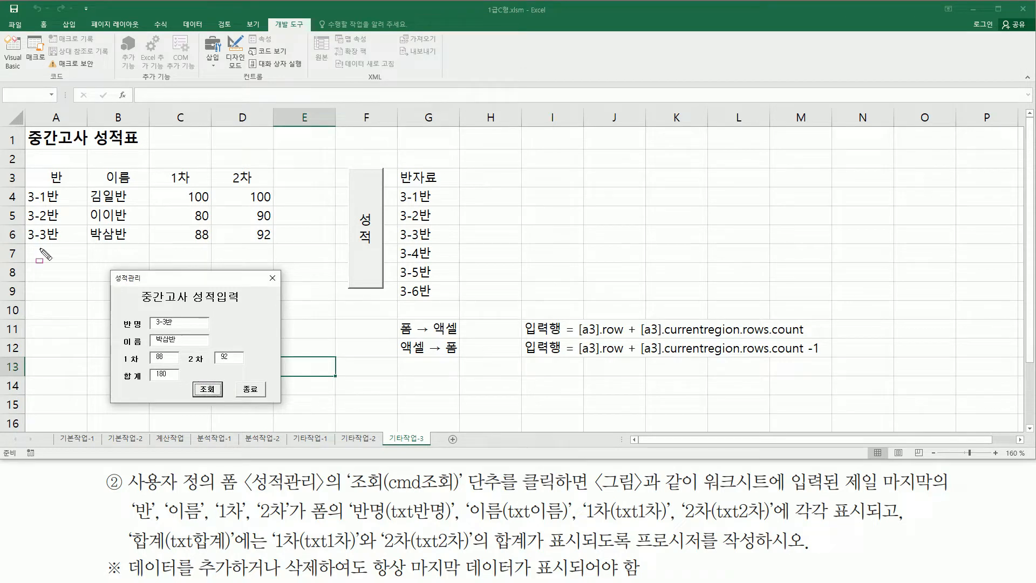
pyautogui.moveTo(23, 223)
pyautogui.mouseDown()
pyautogui.moveTo(41, 244)
pyautogui.moveTo(278, 246)
pyautogui.mouseUp()
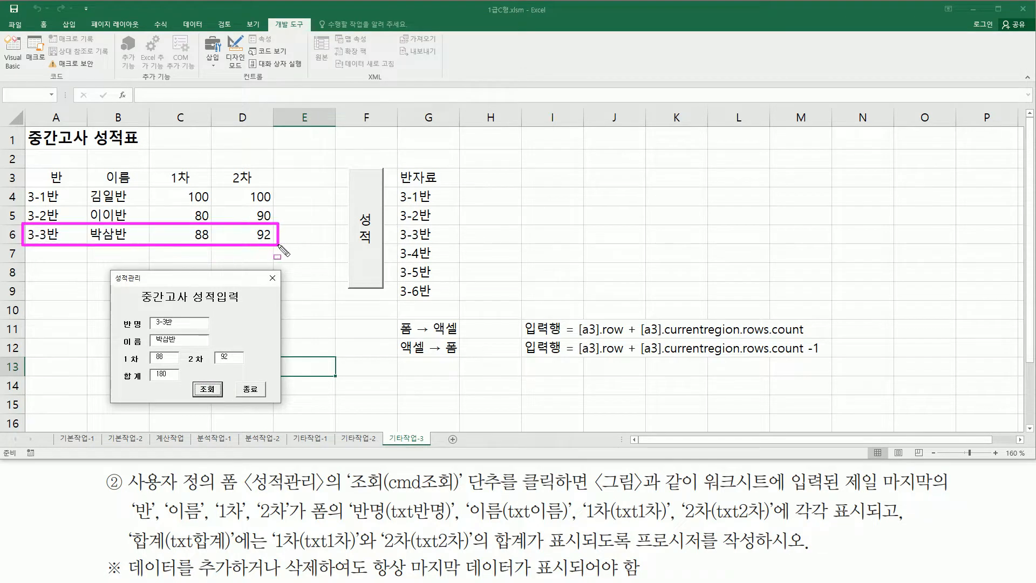
pyautogui.moveTo(154, 327)
pyautogui.mouseDown()
pyautogui.moveTo(184, 327)
pyautogui.moveTo(156, 364)
pyautogui.moveTo(237, 361)
pyautogui.mouseUp()
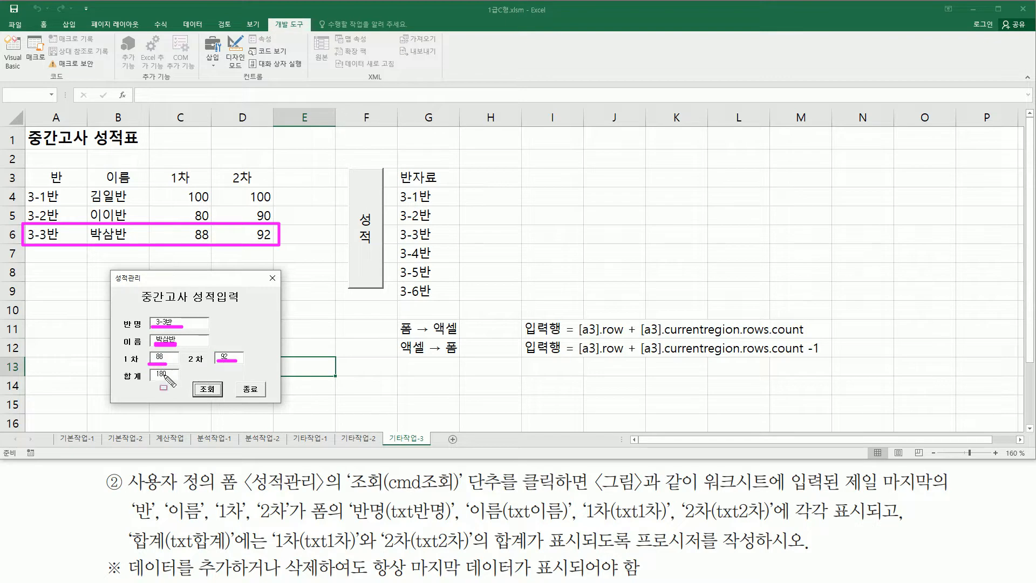
pyautogui.moveTo(152, 380); pyautogui.dragTo(172, 381)
pyautogui.press('Escape')
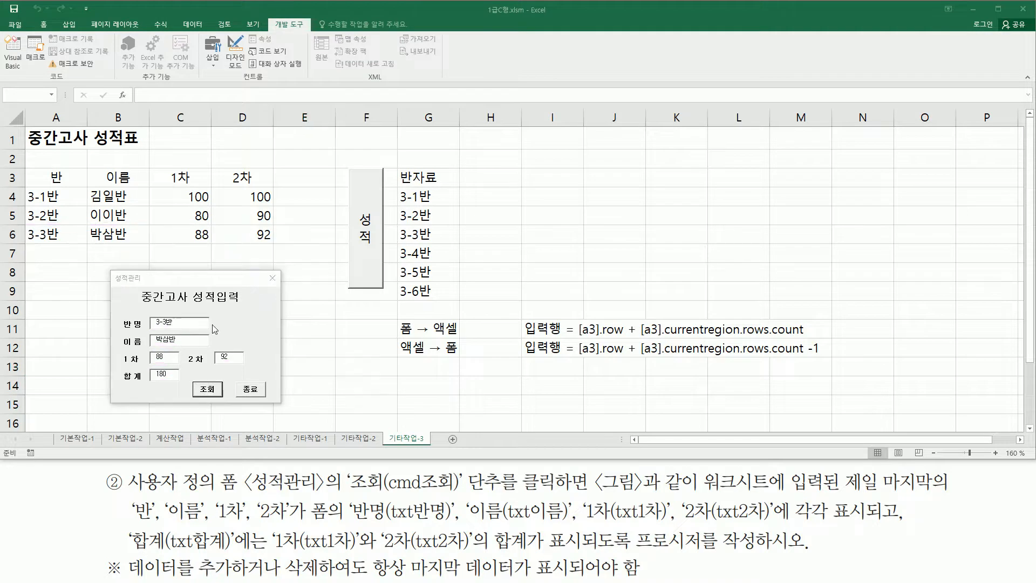
pyautogui.click(273, 277)
pyautogui.click(247, 267)
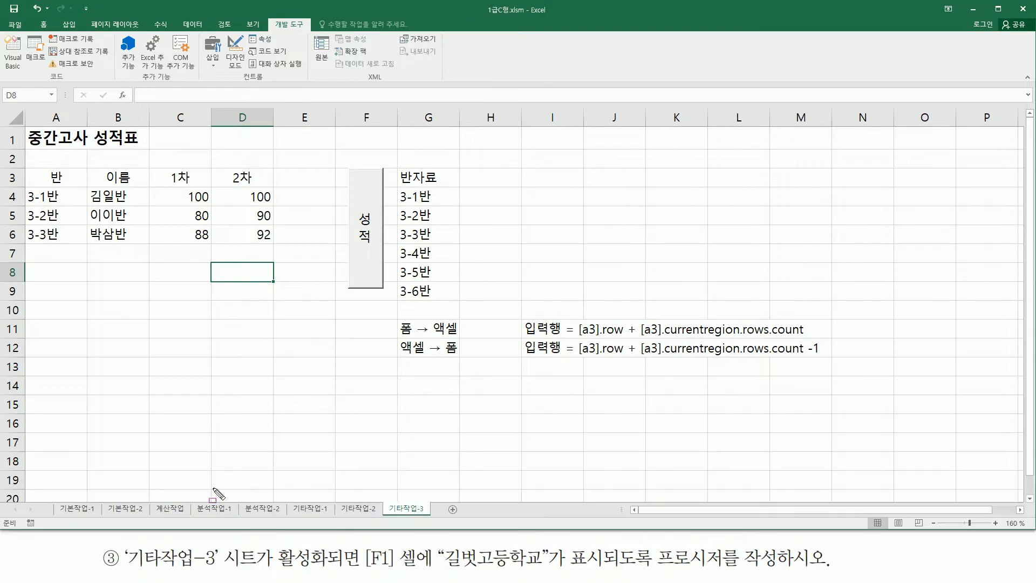
pyautogui.moveTo(120, 542); pyautogui.dragTo(262, 573)
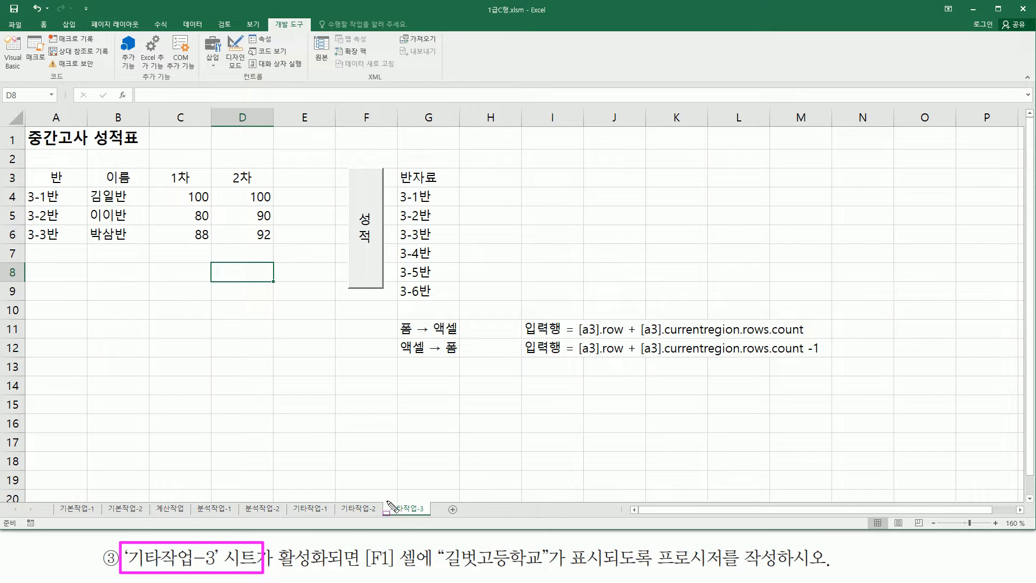
pyautogui.moveTo(388, 498); pyautogui.dragTo(428, 512)
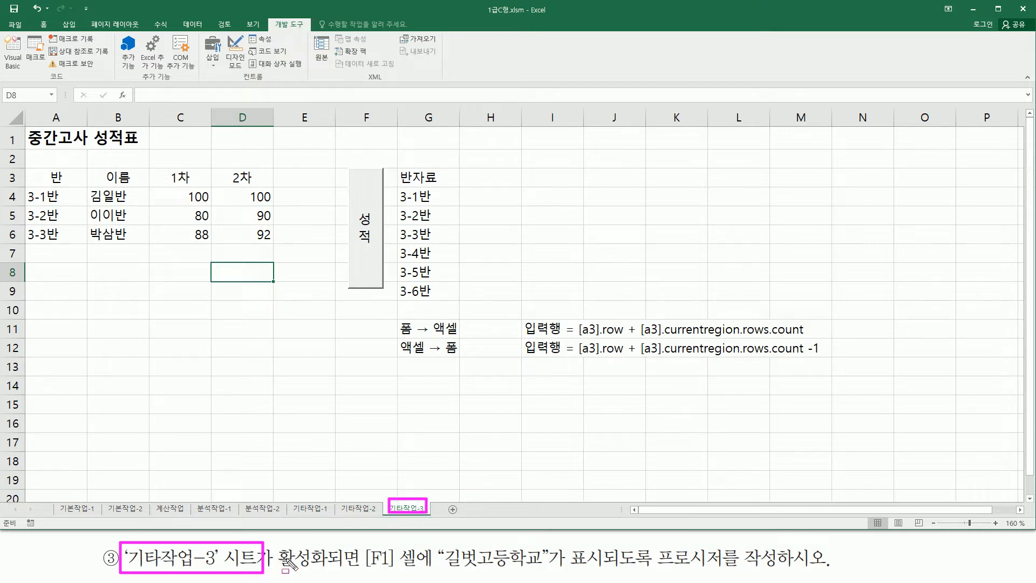
pyautogui.moveTo(276, 568); pyautogui.dragTo(425, 576)
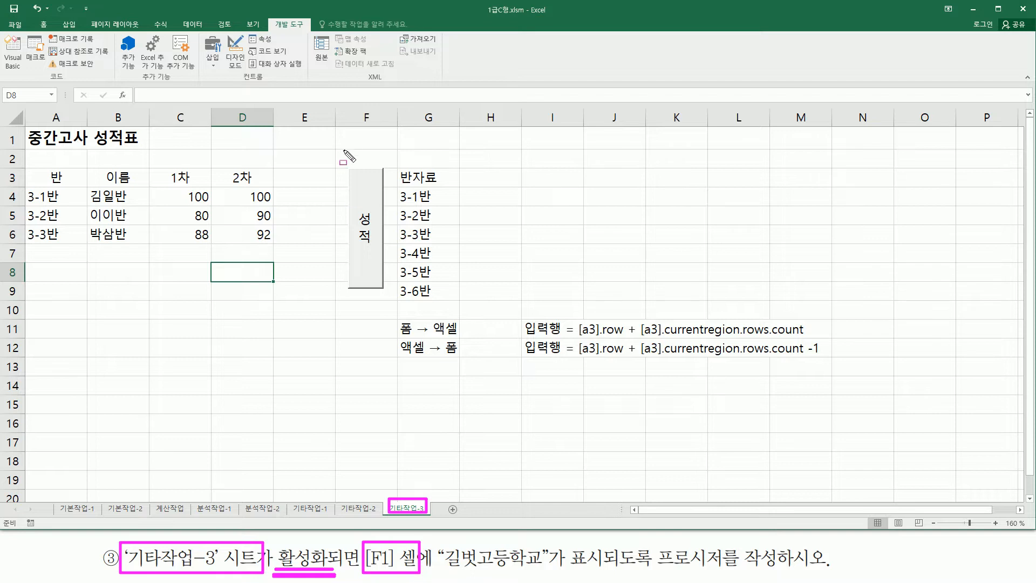
pyautogui.moveTo(335, 128); pyautogui.dragTo(399, 146)
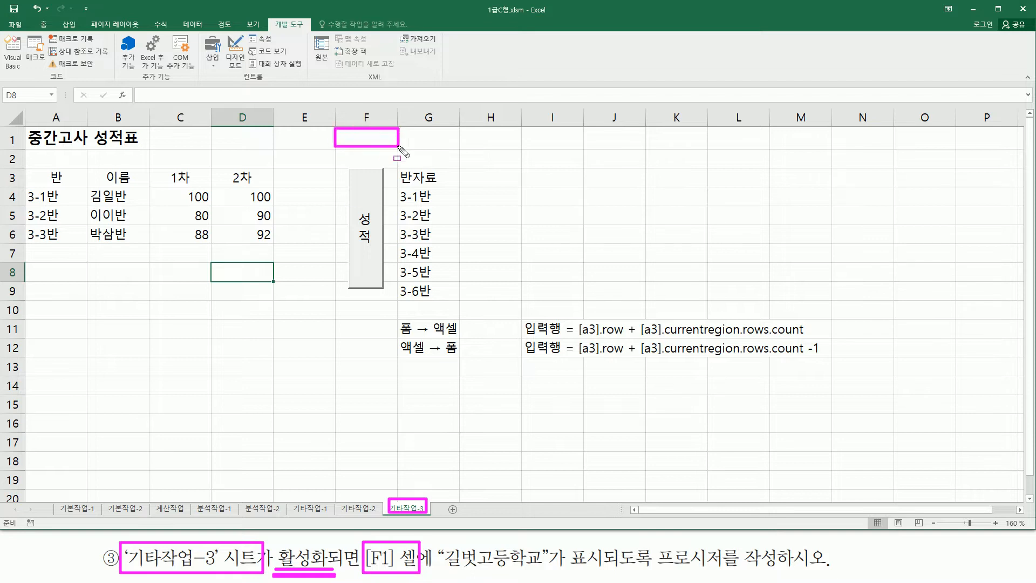
pyautogui.moveTo(444, 570); pyautogui.dragTo(551, 570)
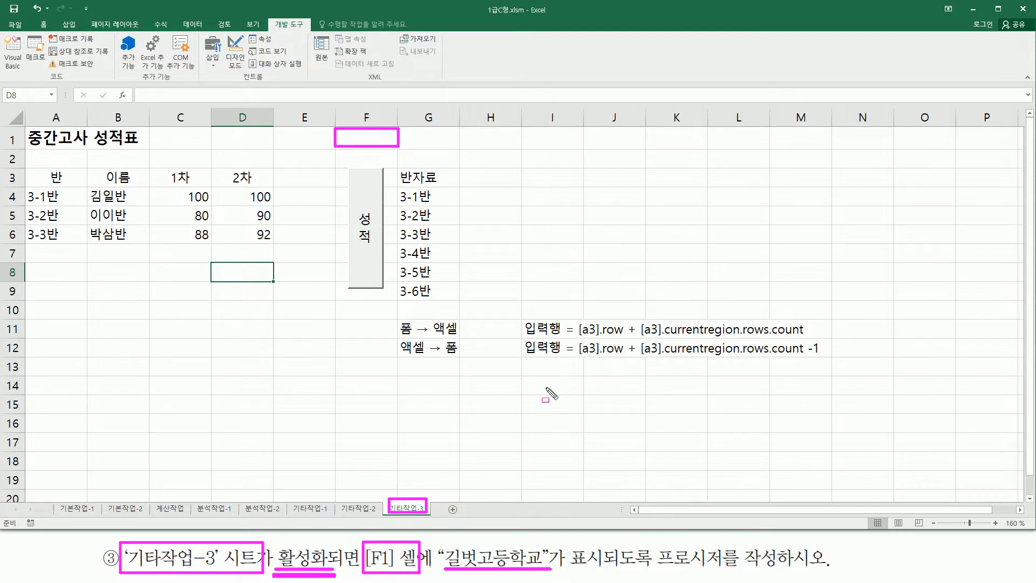
pyautogui.press('Escape')
pyautogui.click(252, 266)
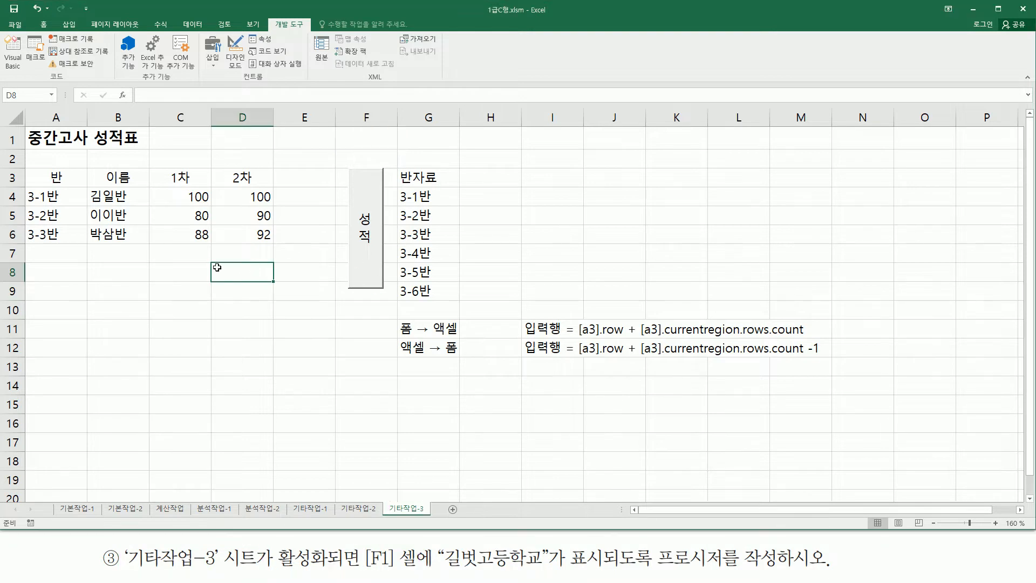
# Switch to the Visual Basic editor and open the code of Sheet8 (기타작업-3)
pyautogui.click(10, 48)
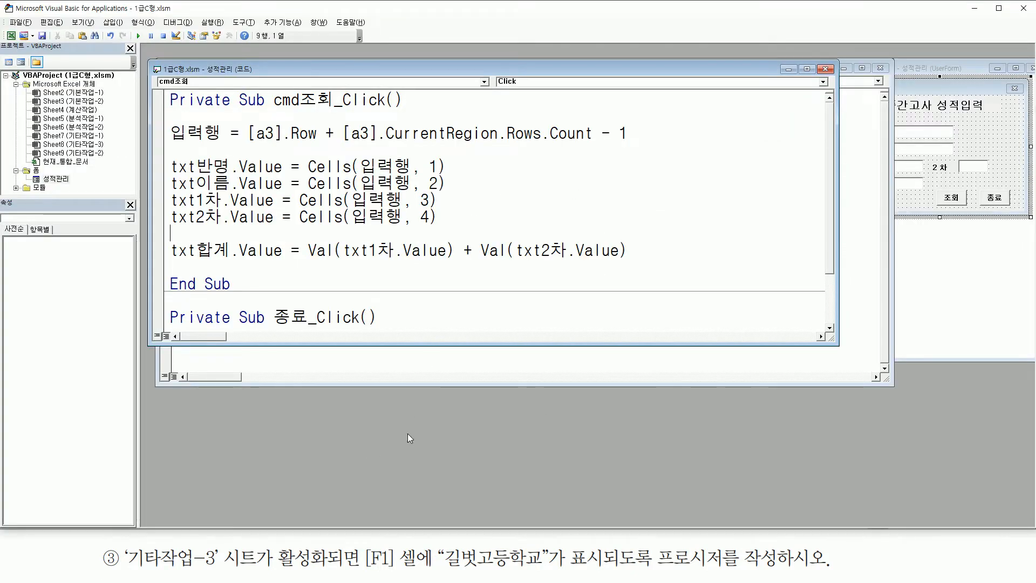
pyautogui.moveTo(124, 542)
pyautogui.mouseDown()
pyautogui.moveTo(264, 571)
pyautogui.moveTo(332, 571)
pyautogui.mouseUp()
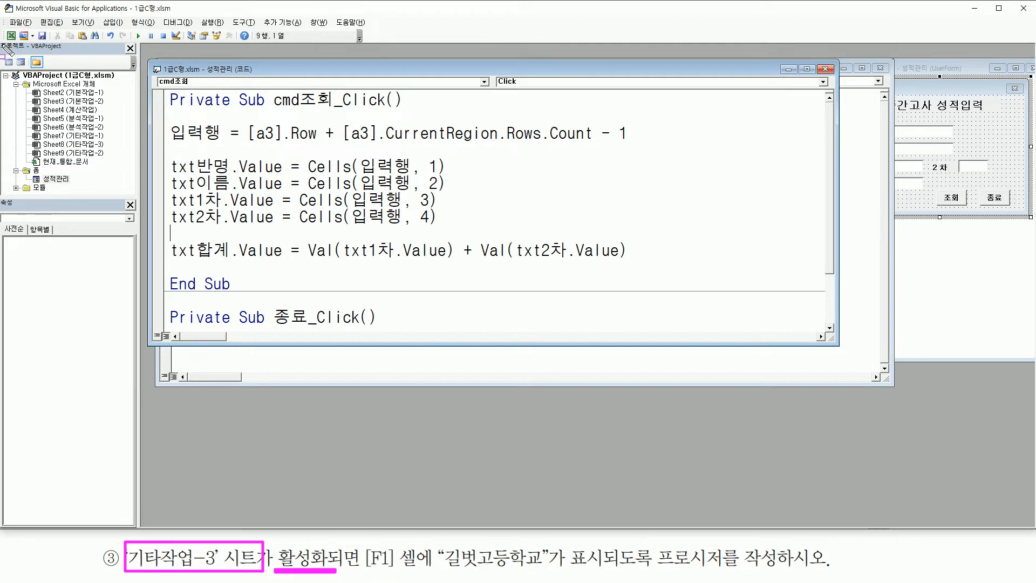
pyautogui.moveTo(2, 43); pyautogui.dragTo(38, 138)
pyautogui.moveTo(117, 195); pyautogui.dragTo(132, 196)
pyautogui.moveTo(61, 136); pyautogui.dragTo(115, 153)
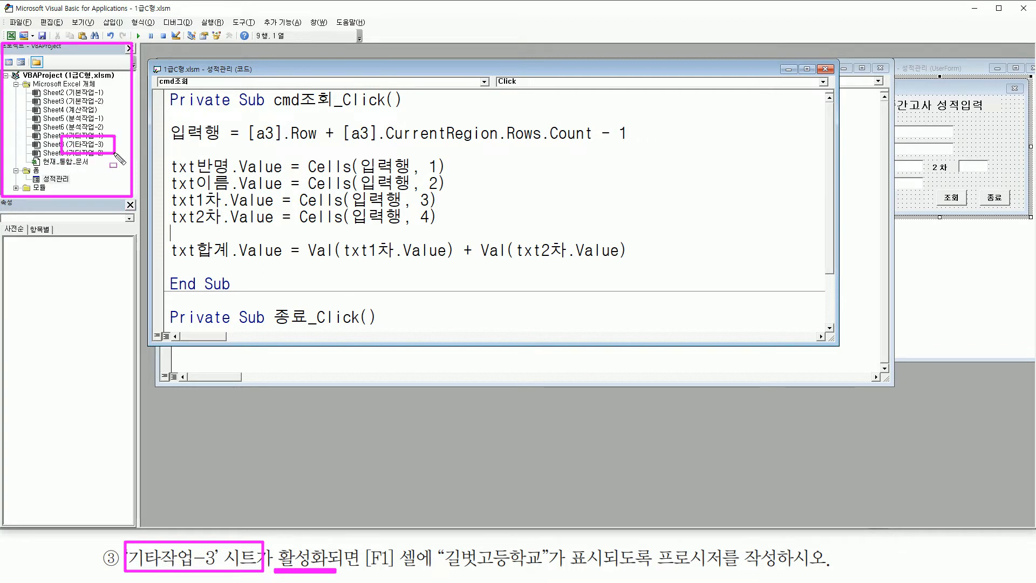
pyautogui.click(90, 145)
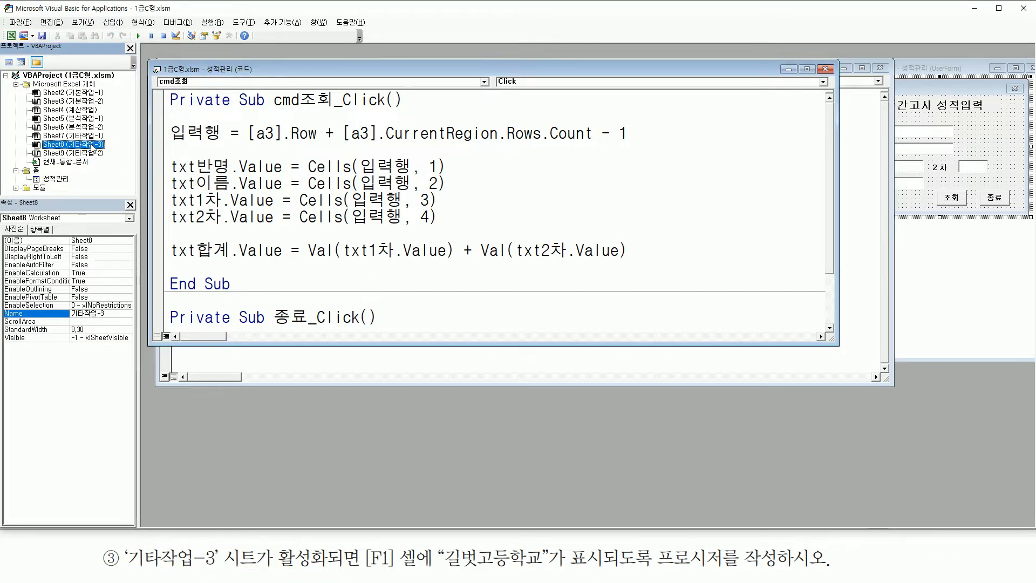
pyautogui.doubleClick(90, 145)
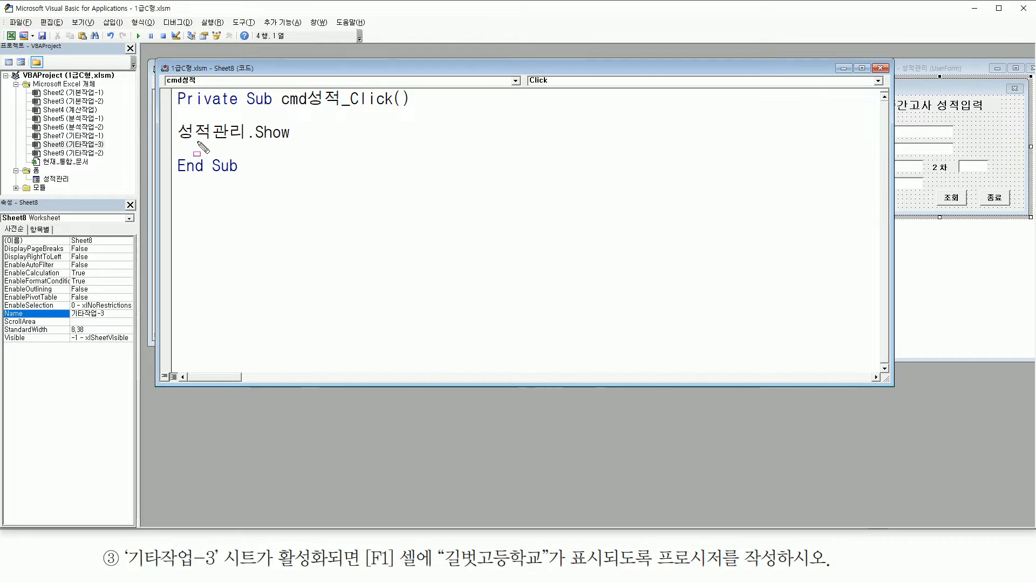
# Add an Activate event procedure for the Worksheet object in the Sheet8 (기타작업-3) code
pyautogui.moveTo(175, 144)
pyautogui.mouseDown()
pyautogui.moveTo(303, 144)
pyautogui.moveTo(295, 120)
pyautogui.mouseUp()
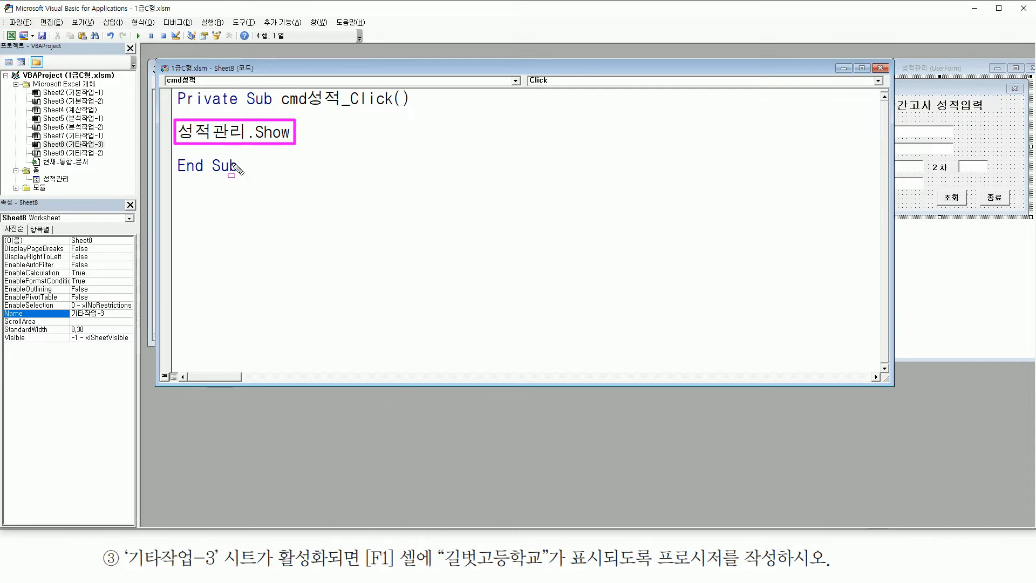
pyautogui.moveTo(165, 69); pyautogui.dragTo(211, 85)
pyautogui.moveTo(520, 70); pyautogui.dragTo(562, 86)
pyautogui.press('Escape')
pyautogui.click(515, 81)
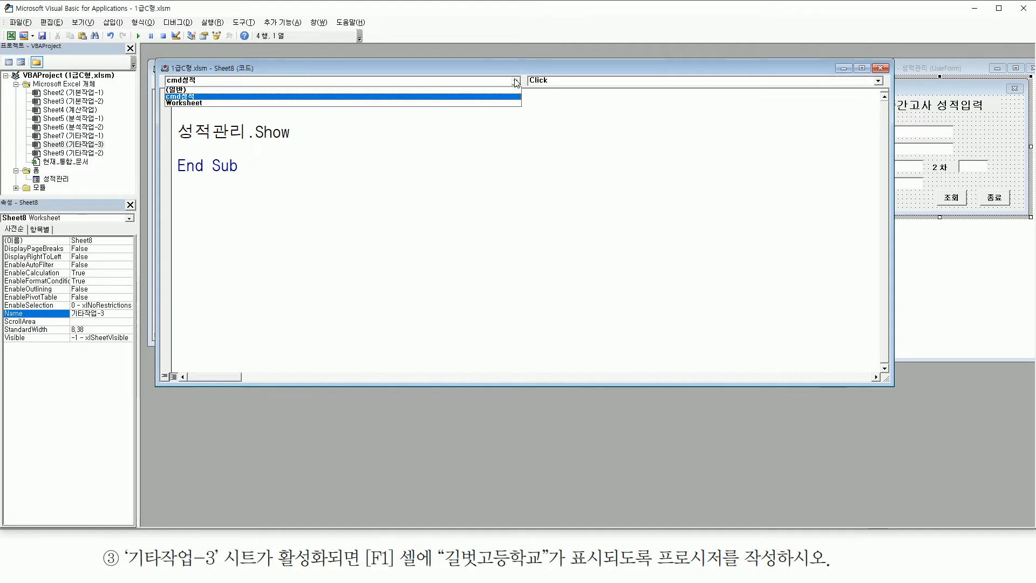
pyautogui.click(214, 103)
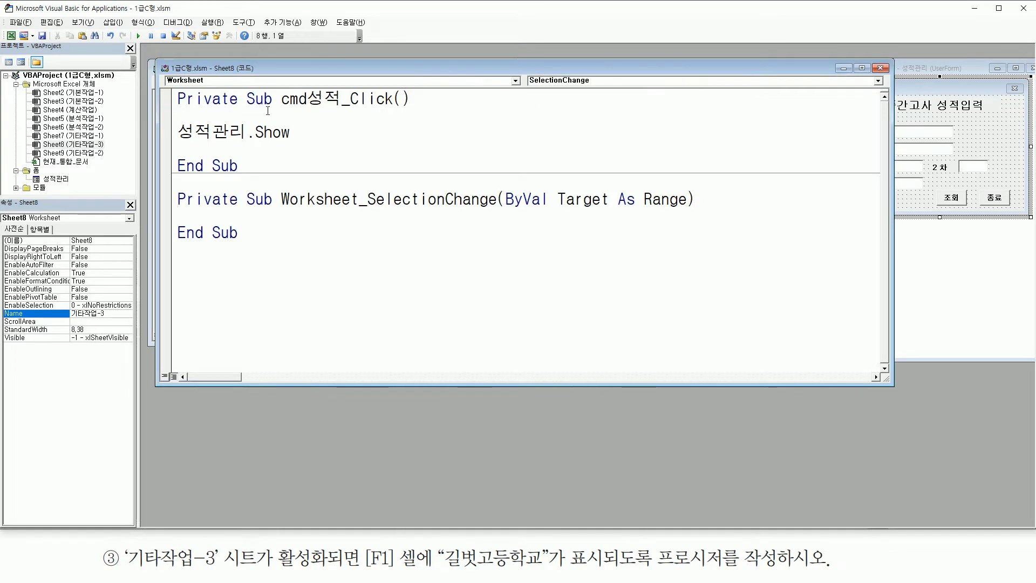
pyautogui.click(604, 82)
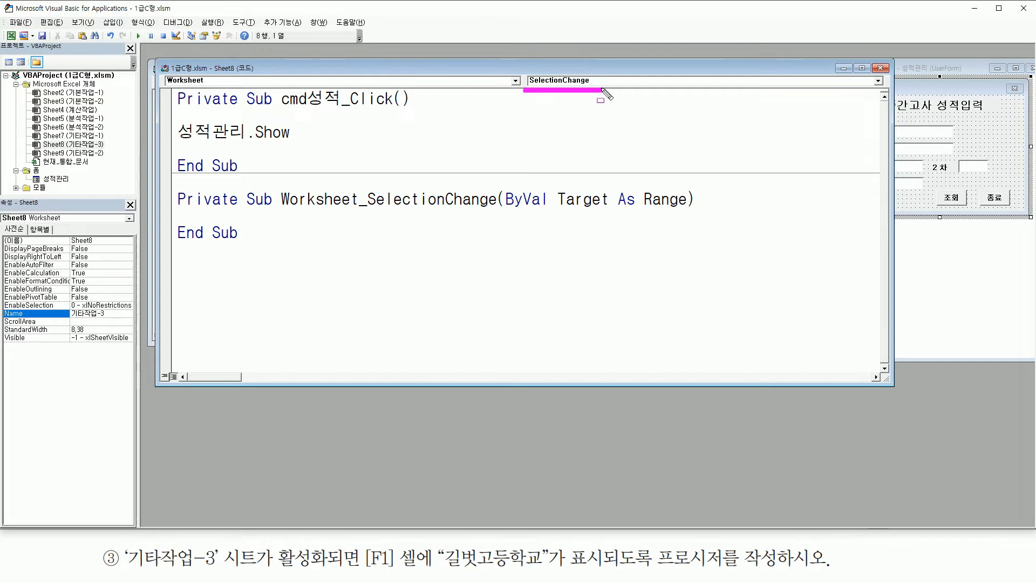
pyautogui.scroll(3, 583, 92)
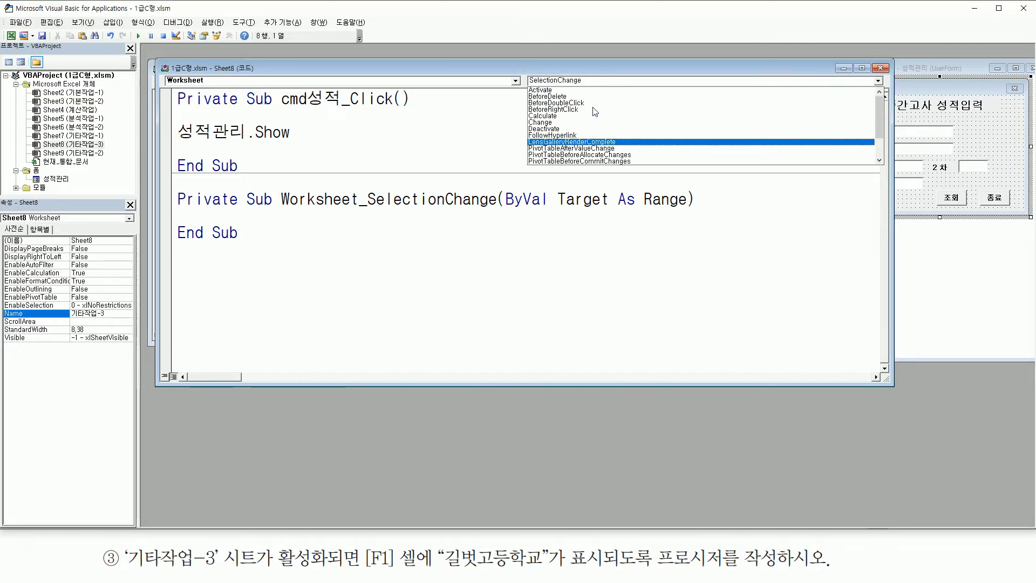
pyautogui.click(555, 91)
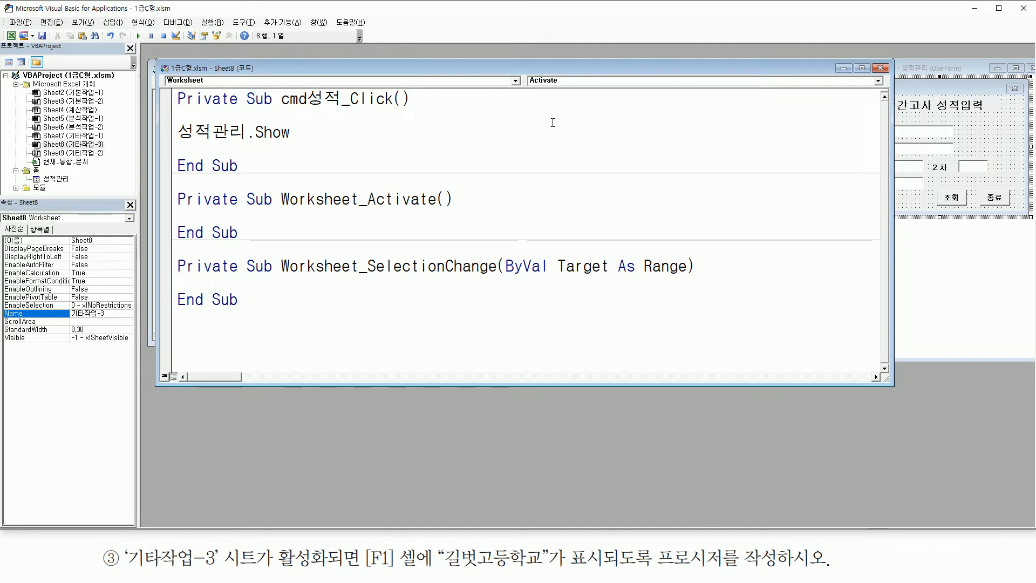
pyautogui.moveTo(280, 207); pyautogui.dragTo(462, 216)
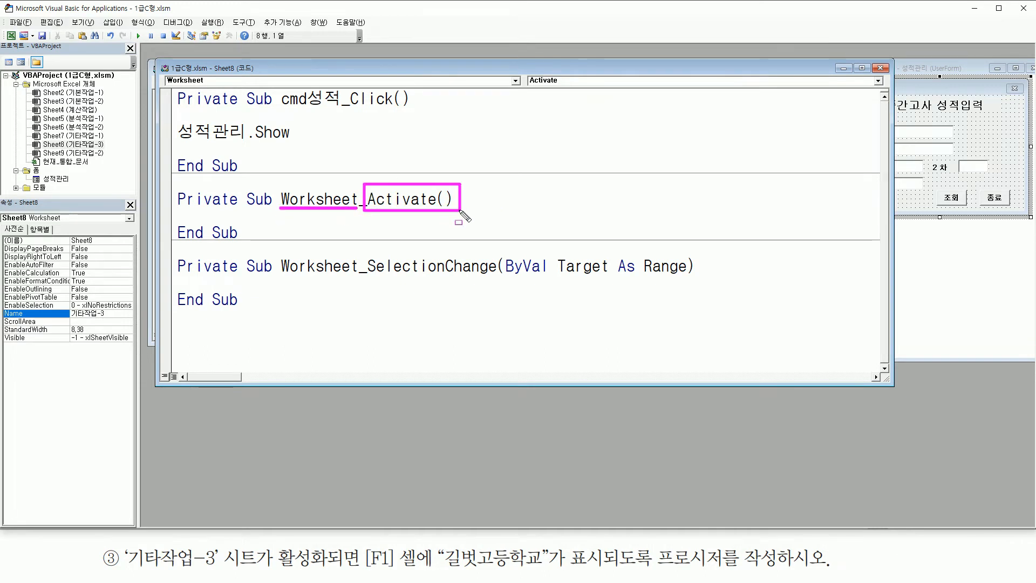
pyautogui.moveTo(178, 211); pyautogui.dragTo(266, 231)
pyautogui.press('Escape')
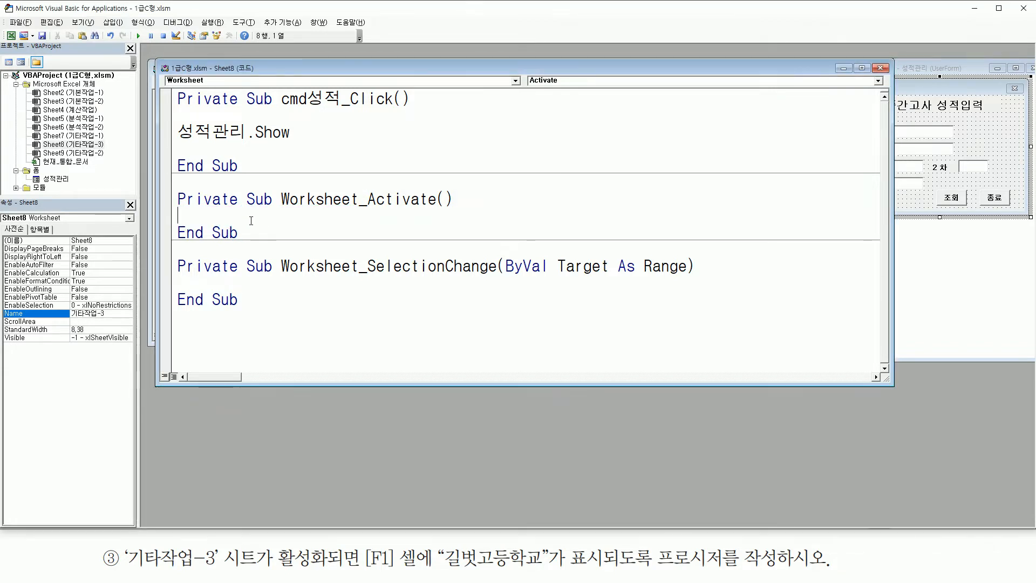
# In the Worksheet_Activate procedure, write the line [f1] = "길벗고등학교" to fill cell F1
pyautogui.moveTo(362, 571)
pyautogui.mouseDown()
pyautogui.moveTo(363, 546)
pyautogui.moveTo(382, 539)
pyautogui.moveTo(421, 573)
pyautogui.mouseUp()
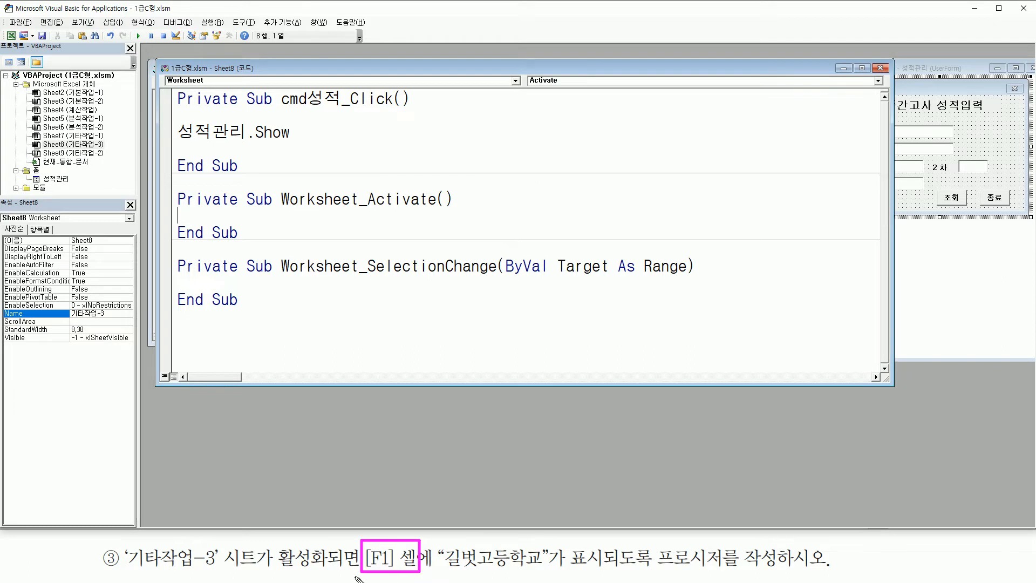
pyautogui.moveTo(127, 572); pyautogui.dragTo(218, 569)
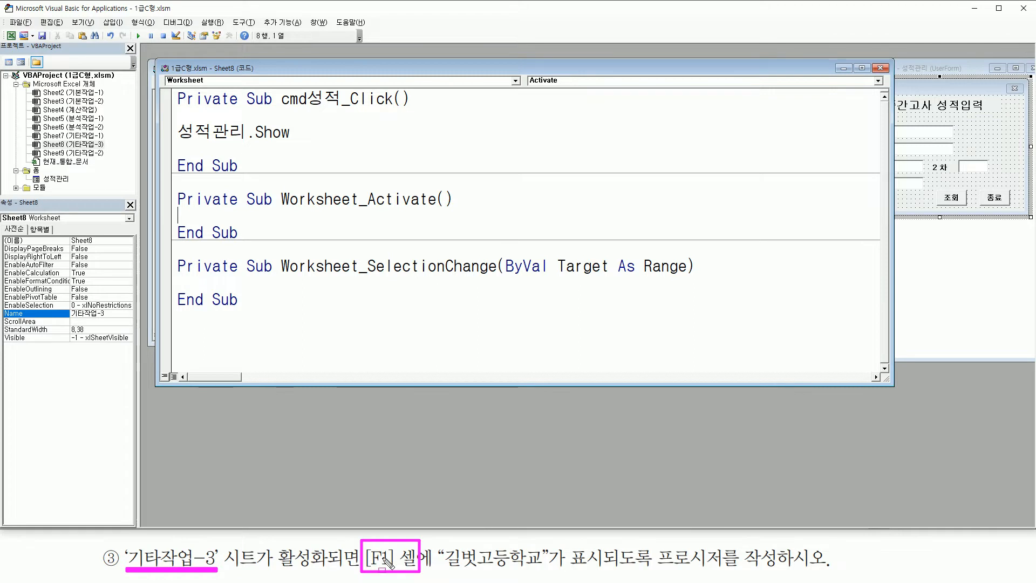
pyautogui.press('Escape')
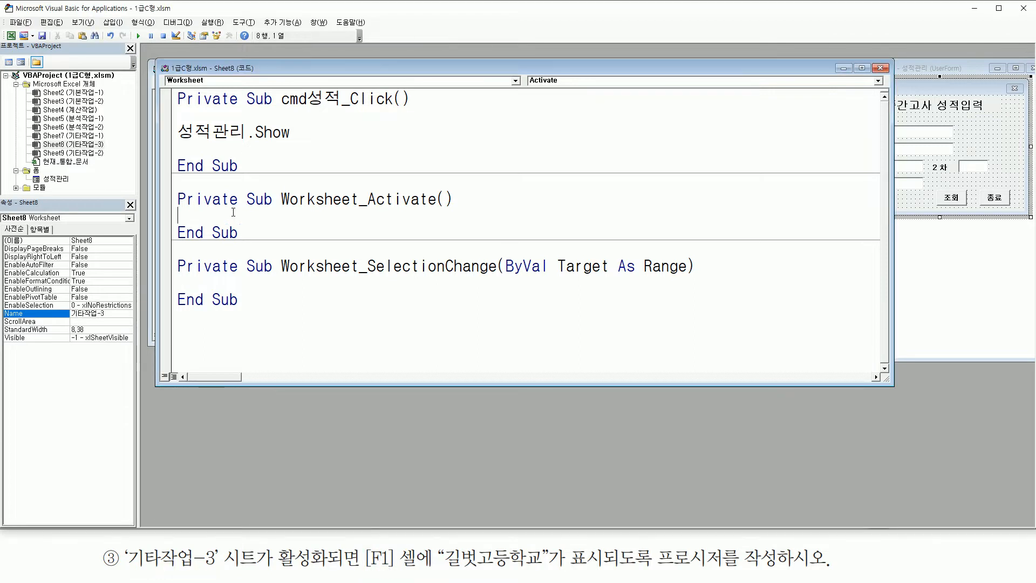
pyautogui.press('Return')
pyautogui.press('Return')
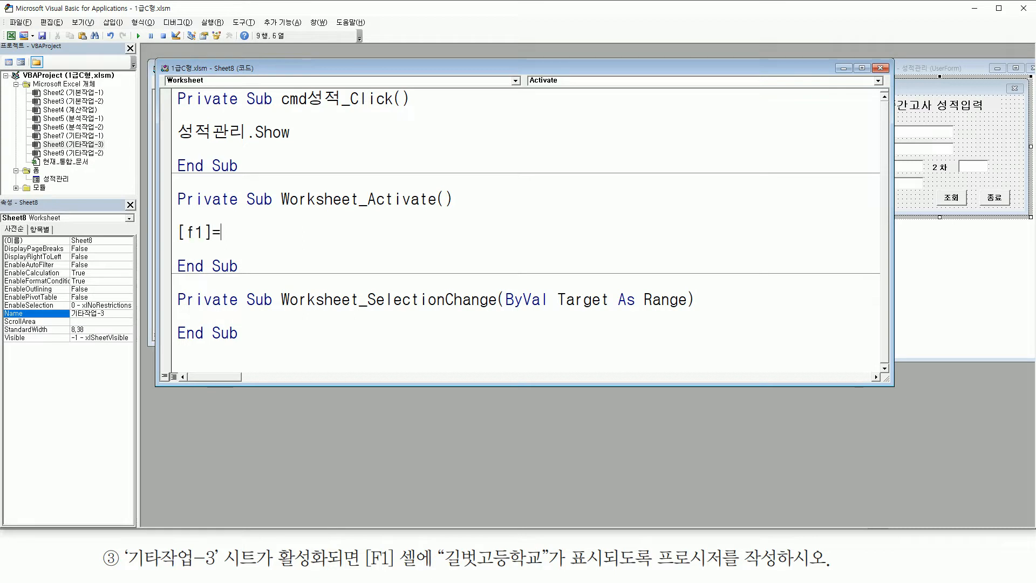
pyautogui.write('"길벗고드')
pyautogui.write('ㅇ학교')
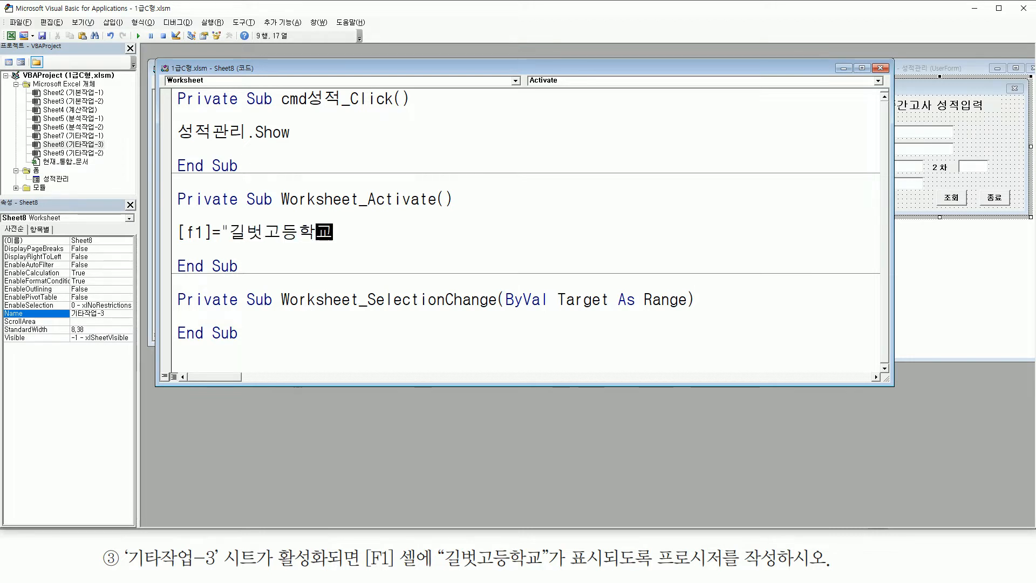
pyautogui.write('"')
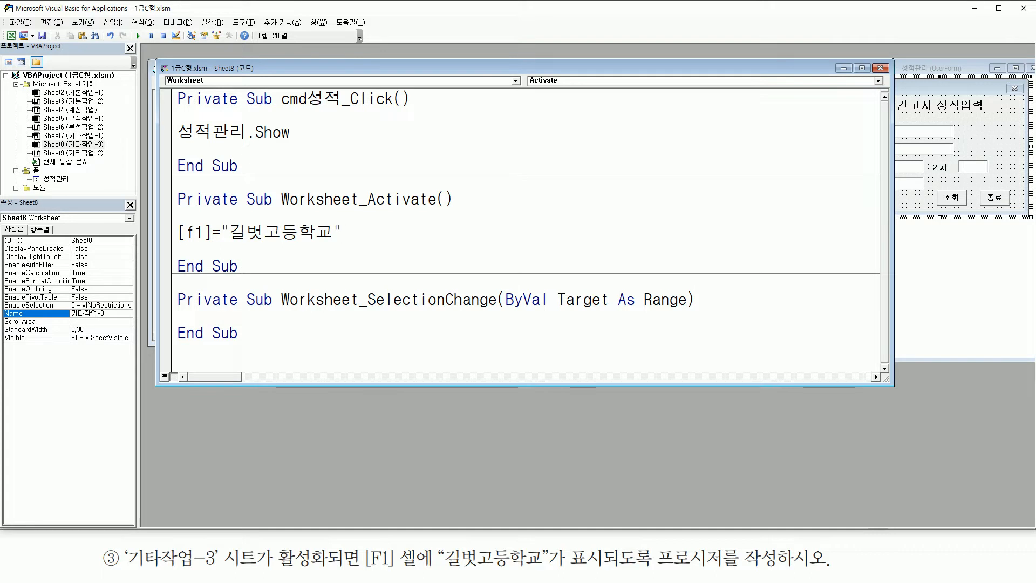
pyautogui.press('Return')
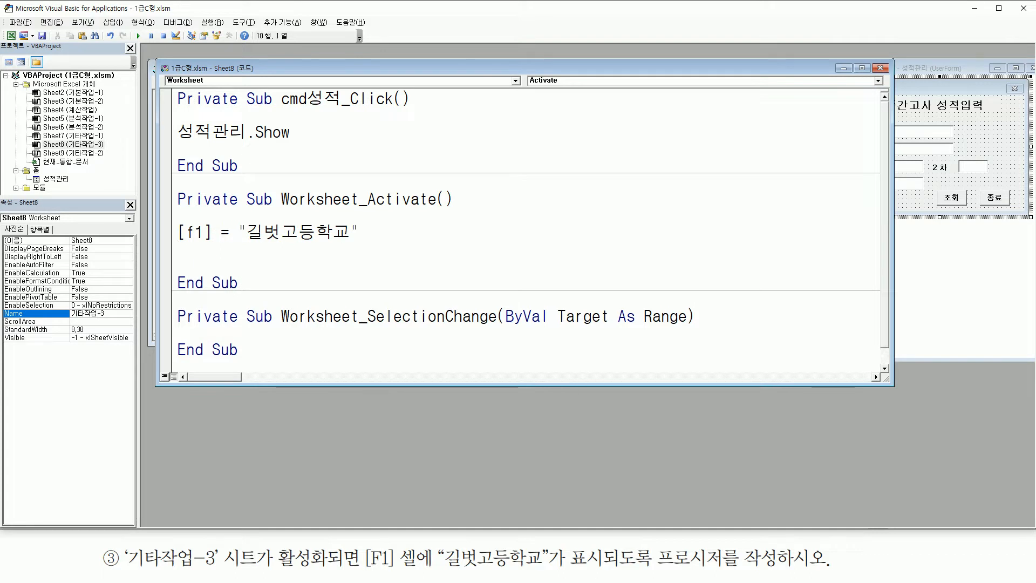
pyautogui.moveTo(363, 542); pyautogui.dragTo(399, 577)
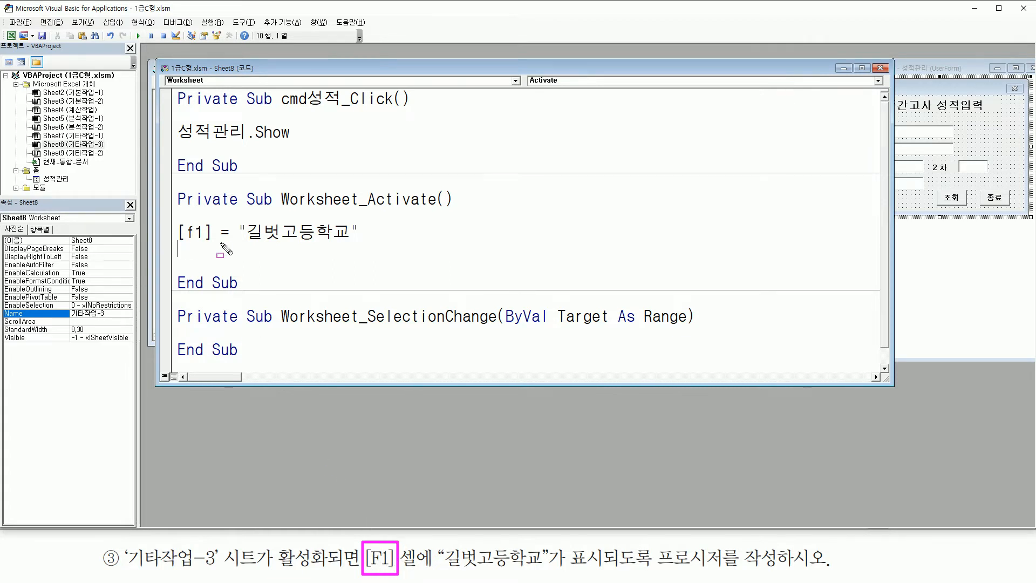
pyautogui.press('Escape')
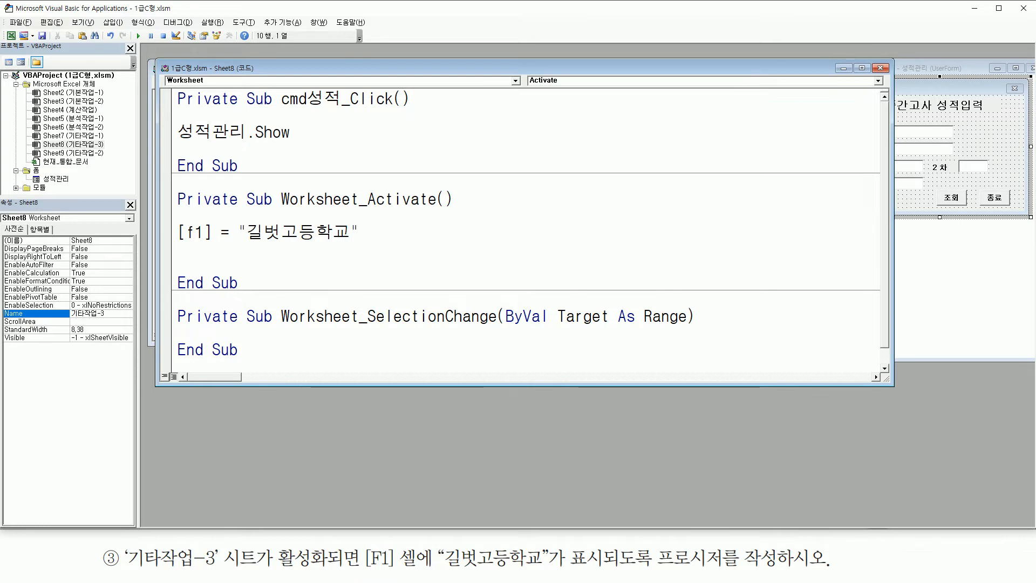
# Switch to Excel and test the activation event by going to the 기타작업-2 sheet and returning to 기타작업-3
pyautogui.click(10, 36)
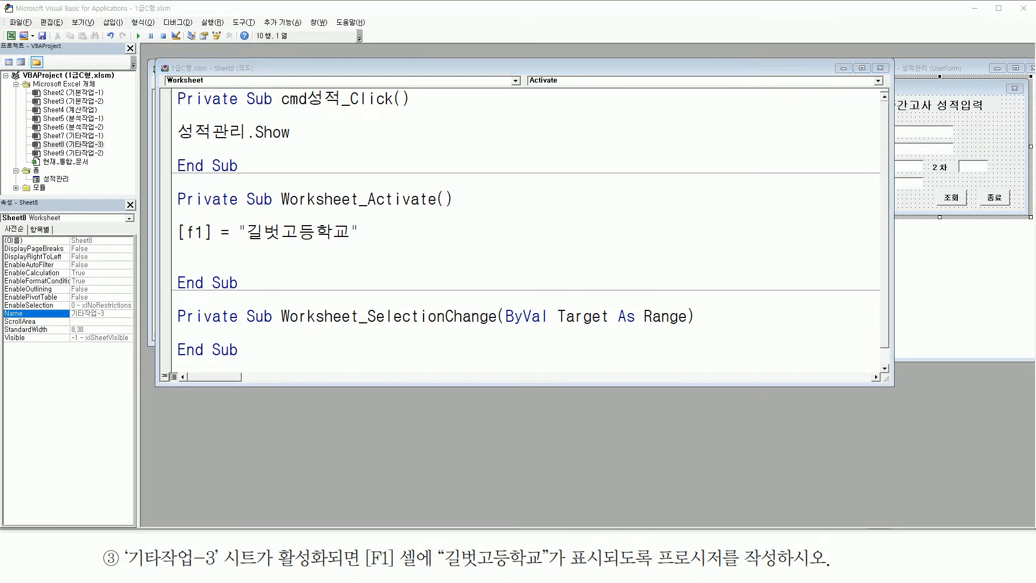
pyautogui.moveTo(4, 25); pyautogui.dragTo(25, 49)
pyautogui.press('Escape')
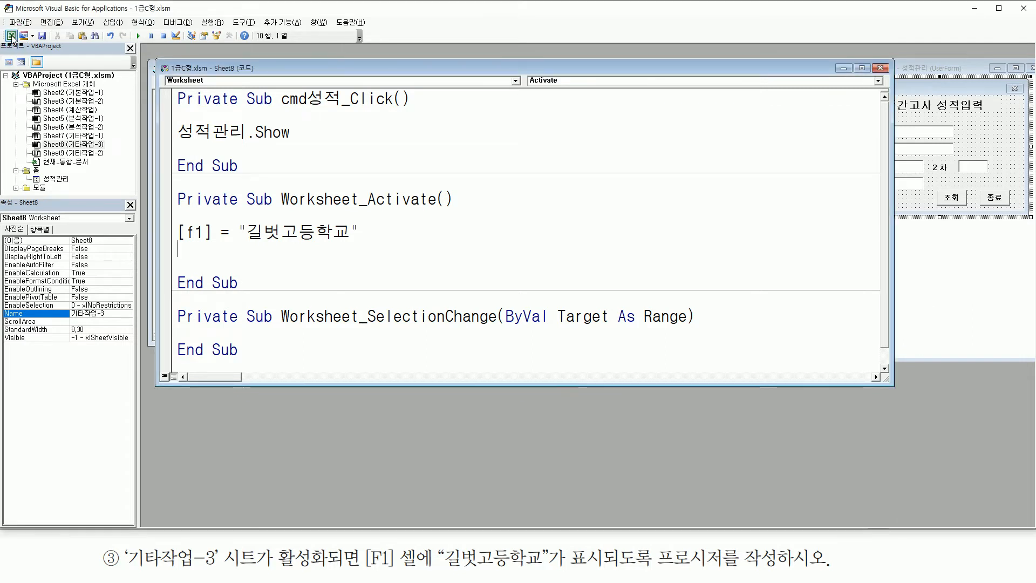
pyautogui.click(10, 35)
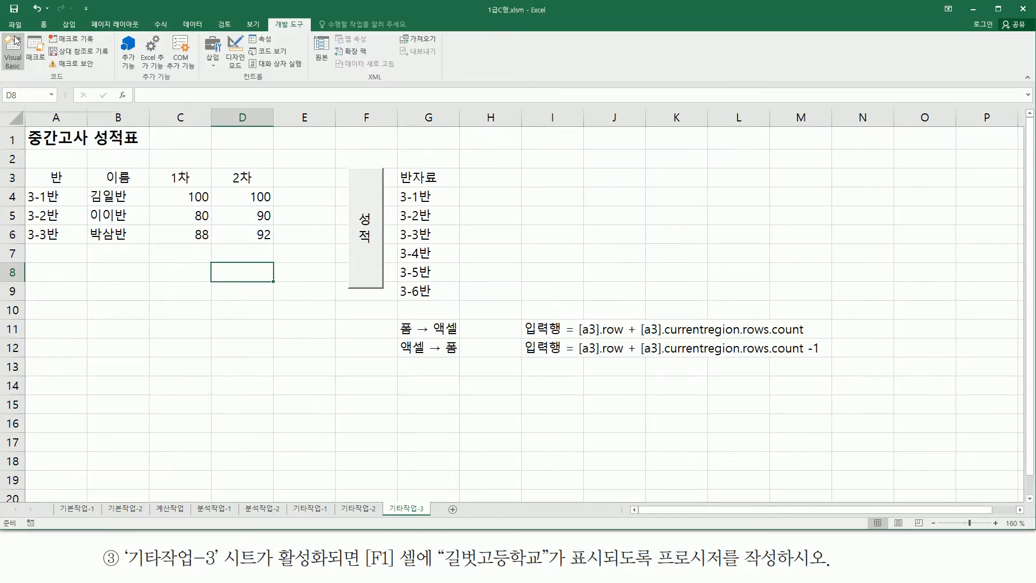
pyautogui.moveTo(335, 507); pyautogui.dragTo(379, 516)
pyautogui.press('Escape')
pyautogui.click(366, 511)
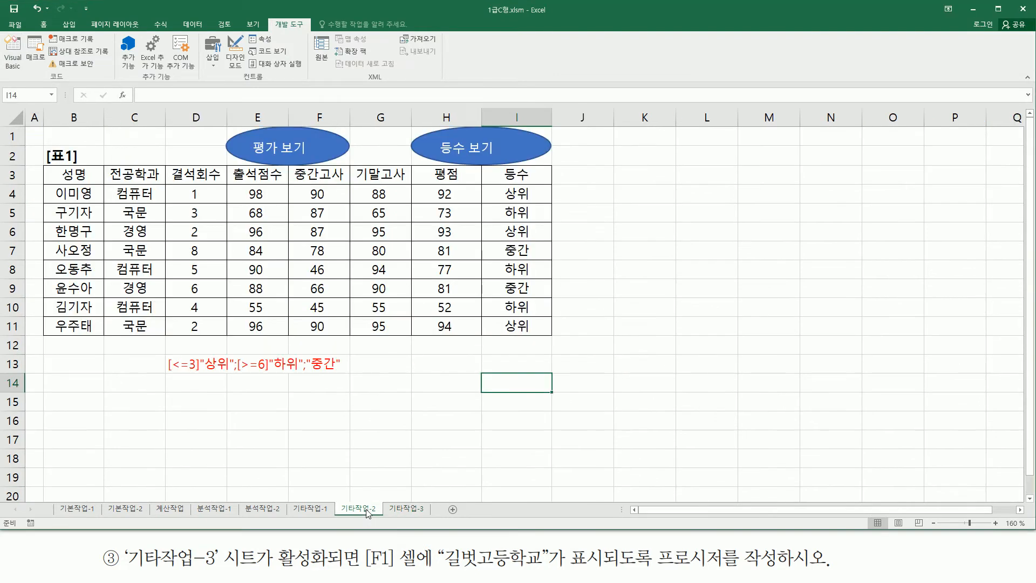
pyautogui.moveTo(387, 497); pyautogui.dragTo(432, 523)
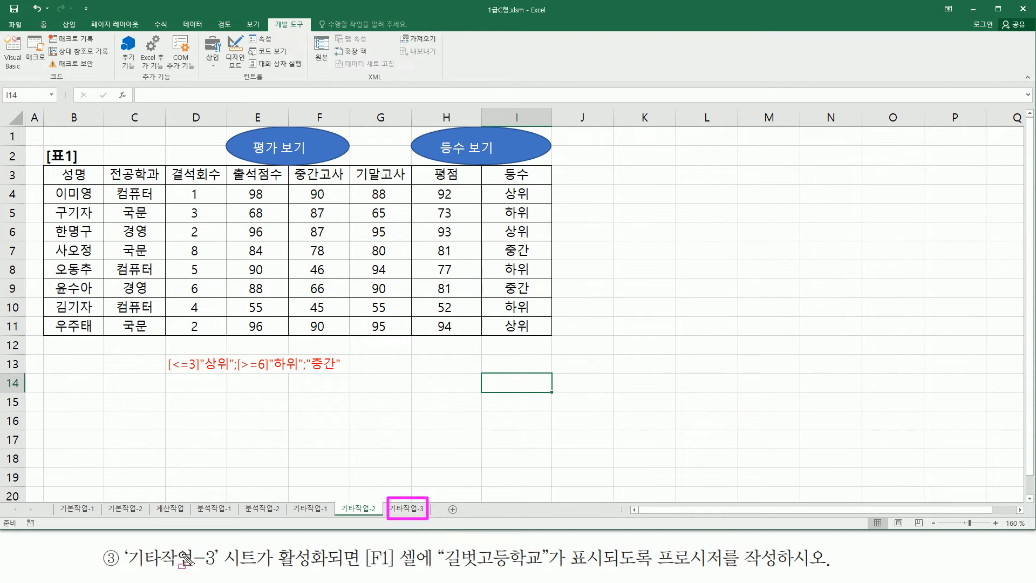
pyautogui.moveTo(122, 567); pyautogui.dragTo(334, 567)
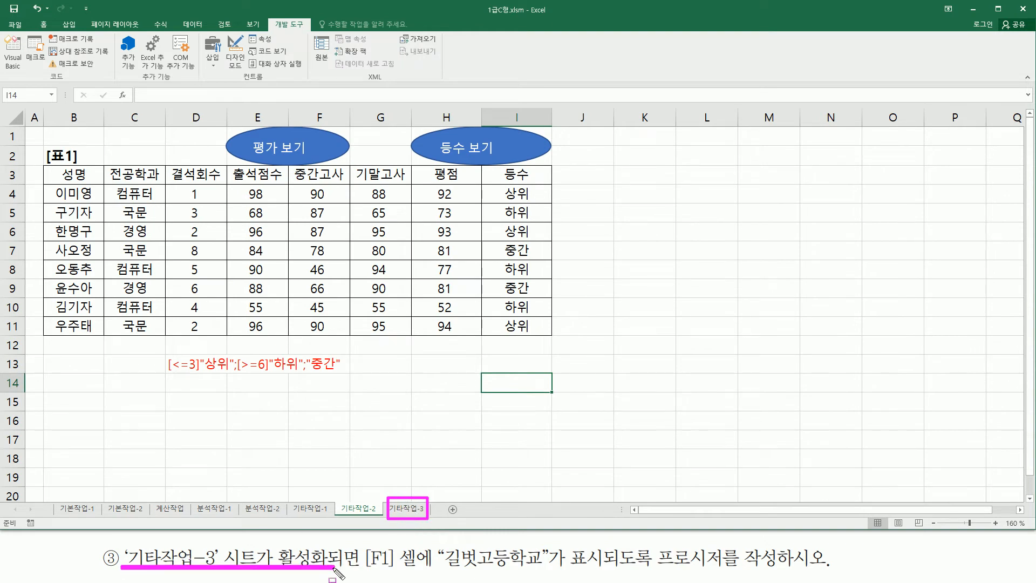
pyautogui.press('Escape')
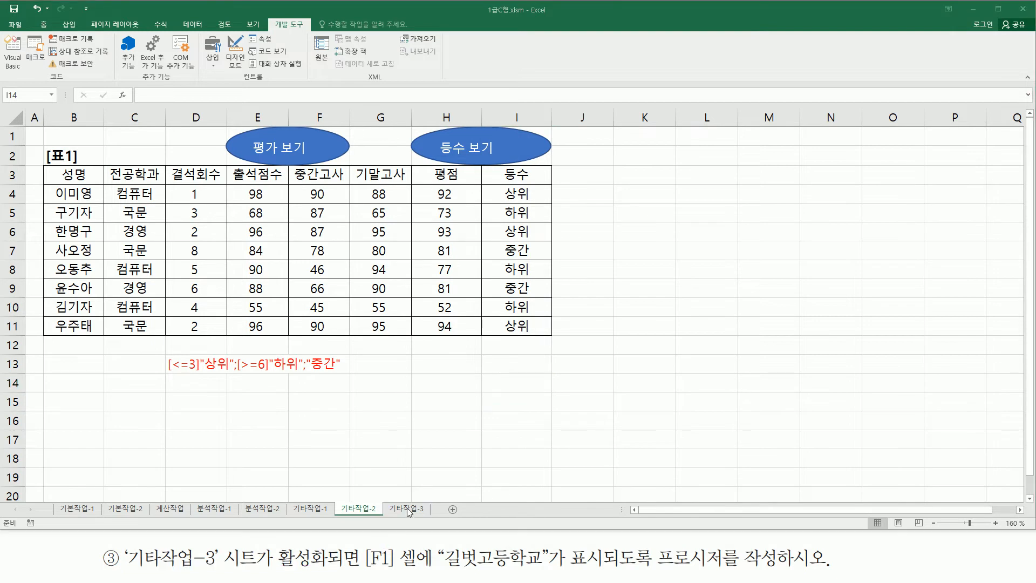
pyautogui.click(407, 508)
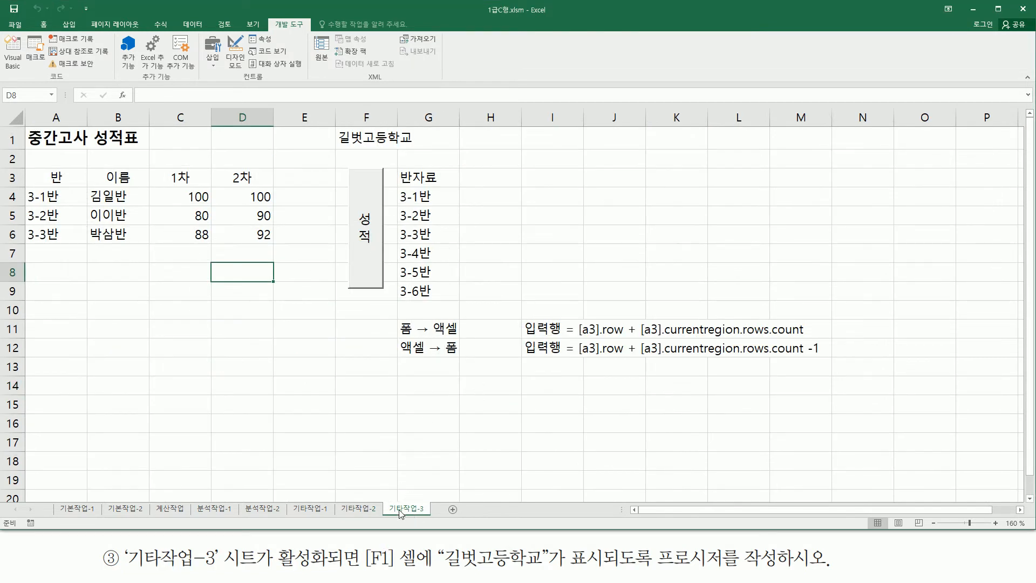
pyautogui.hotkey('ctrl', '2')
pyautogui.moveTo(333, 125)
pyautogui.mouseDown()
pyautogui.moveTo(393, 156)
pyautogui.moveTo(415, 150)
pyautogui.mouseUp()
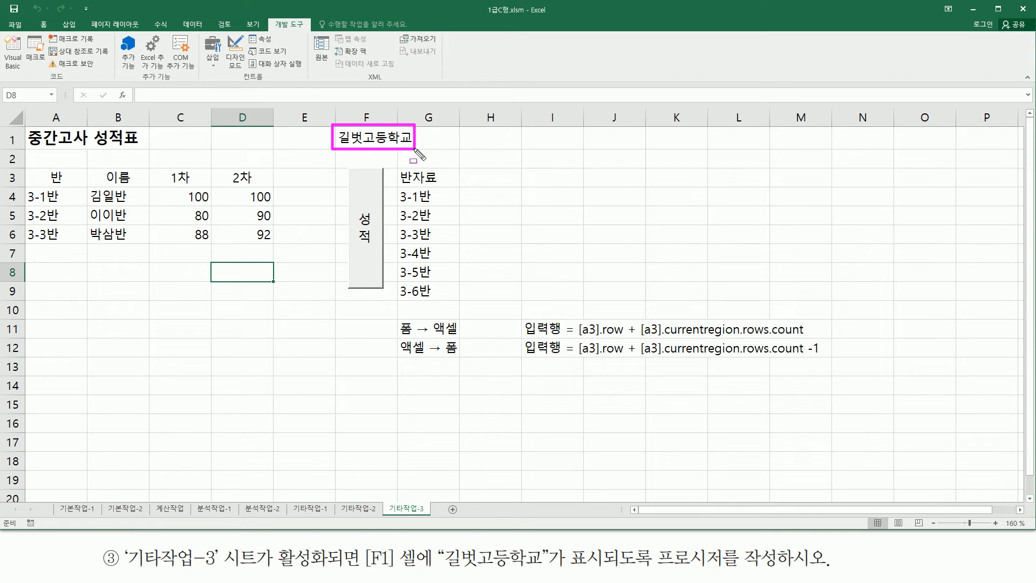
pyautogui.press('Escape')
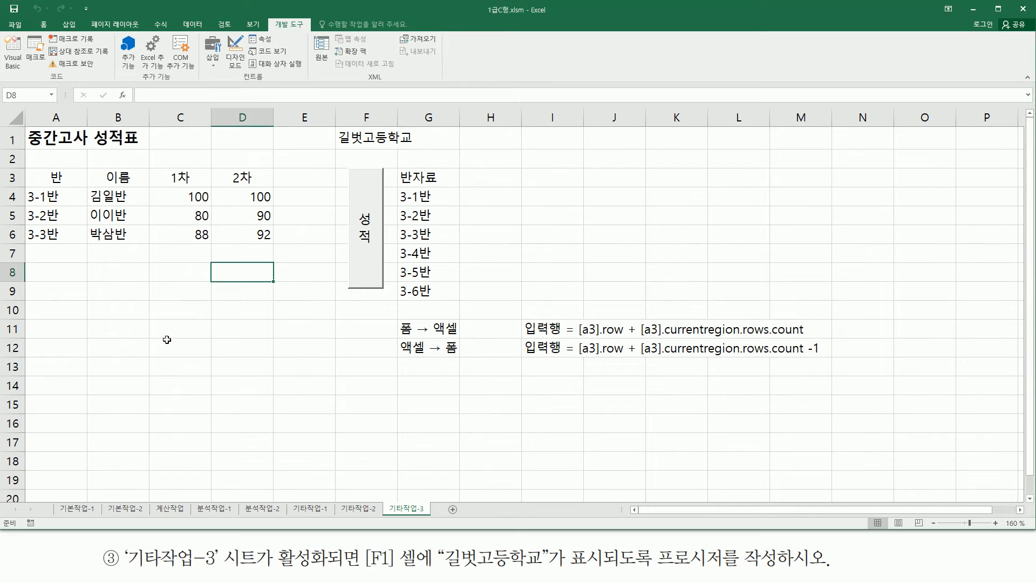
pyautogui.click(144, 354)
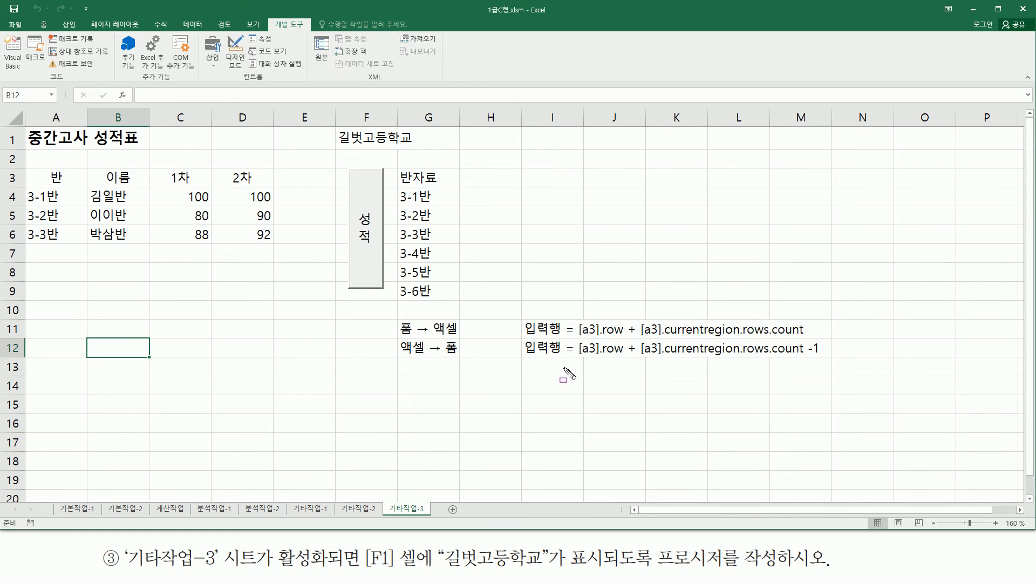
pyautogui.moveTo(400, 338)
pyautogui.mouseDown()
pyautogui.moveTo(416, 364)
pyautogui.moveTo(399, 339)
pyautogui.mouseUp()
pyautogui.moveTo(28, 243)
pyautogui.mouseDown()
pyautogui.moveTo(276, 242)
pyautogui.moveTo(273, 227)
pyautogui.mouseUp()
pyautogui.moveTo(440, 356)
pyautogui.mouseDown()
pyautogui.moveTo(783, 366)
pyautogui.moveTo(809, 364)
pyautogui.moveTo(826, 339)
pyautogui.moveTo(826, 360)
pyautogui.mouseUp()
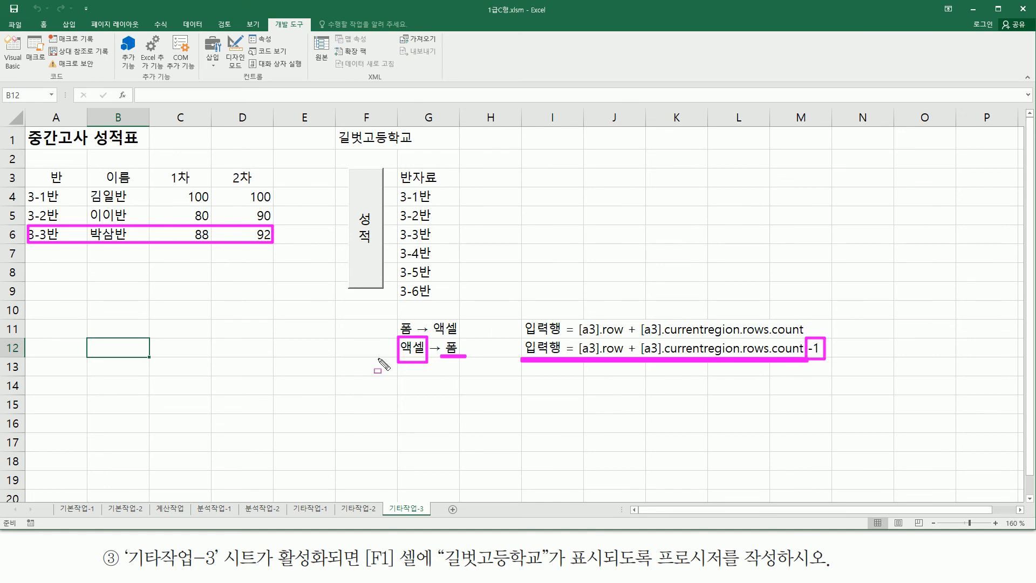
pyautogui.press('Escape')
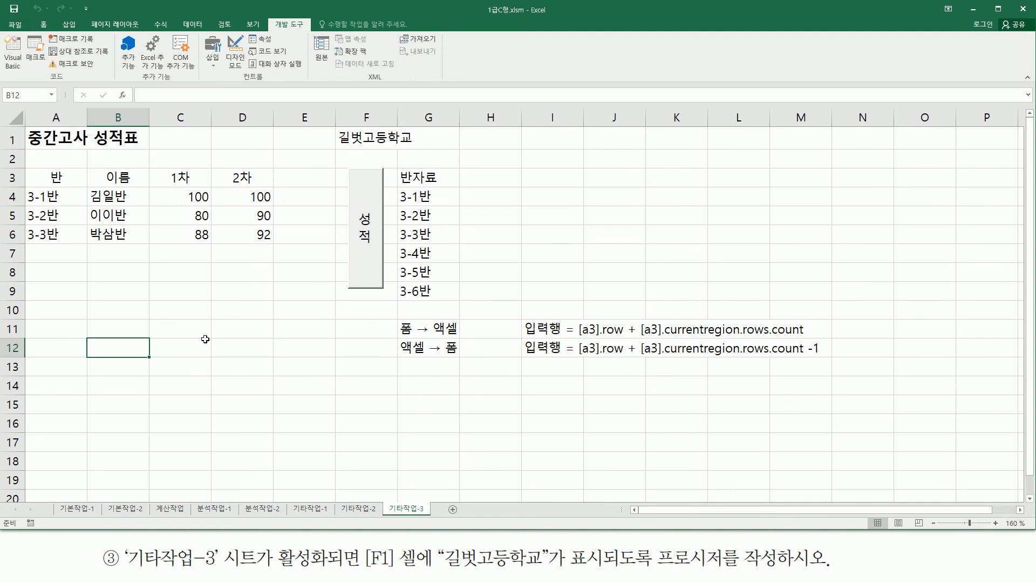